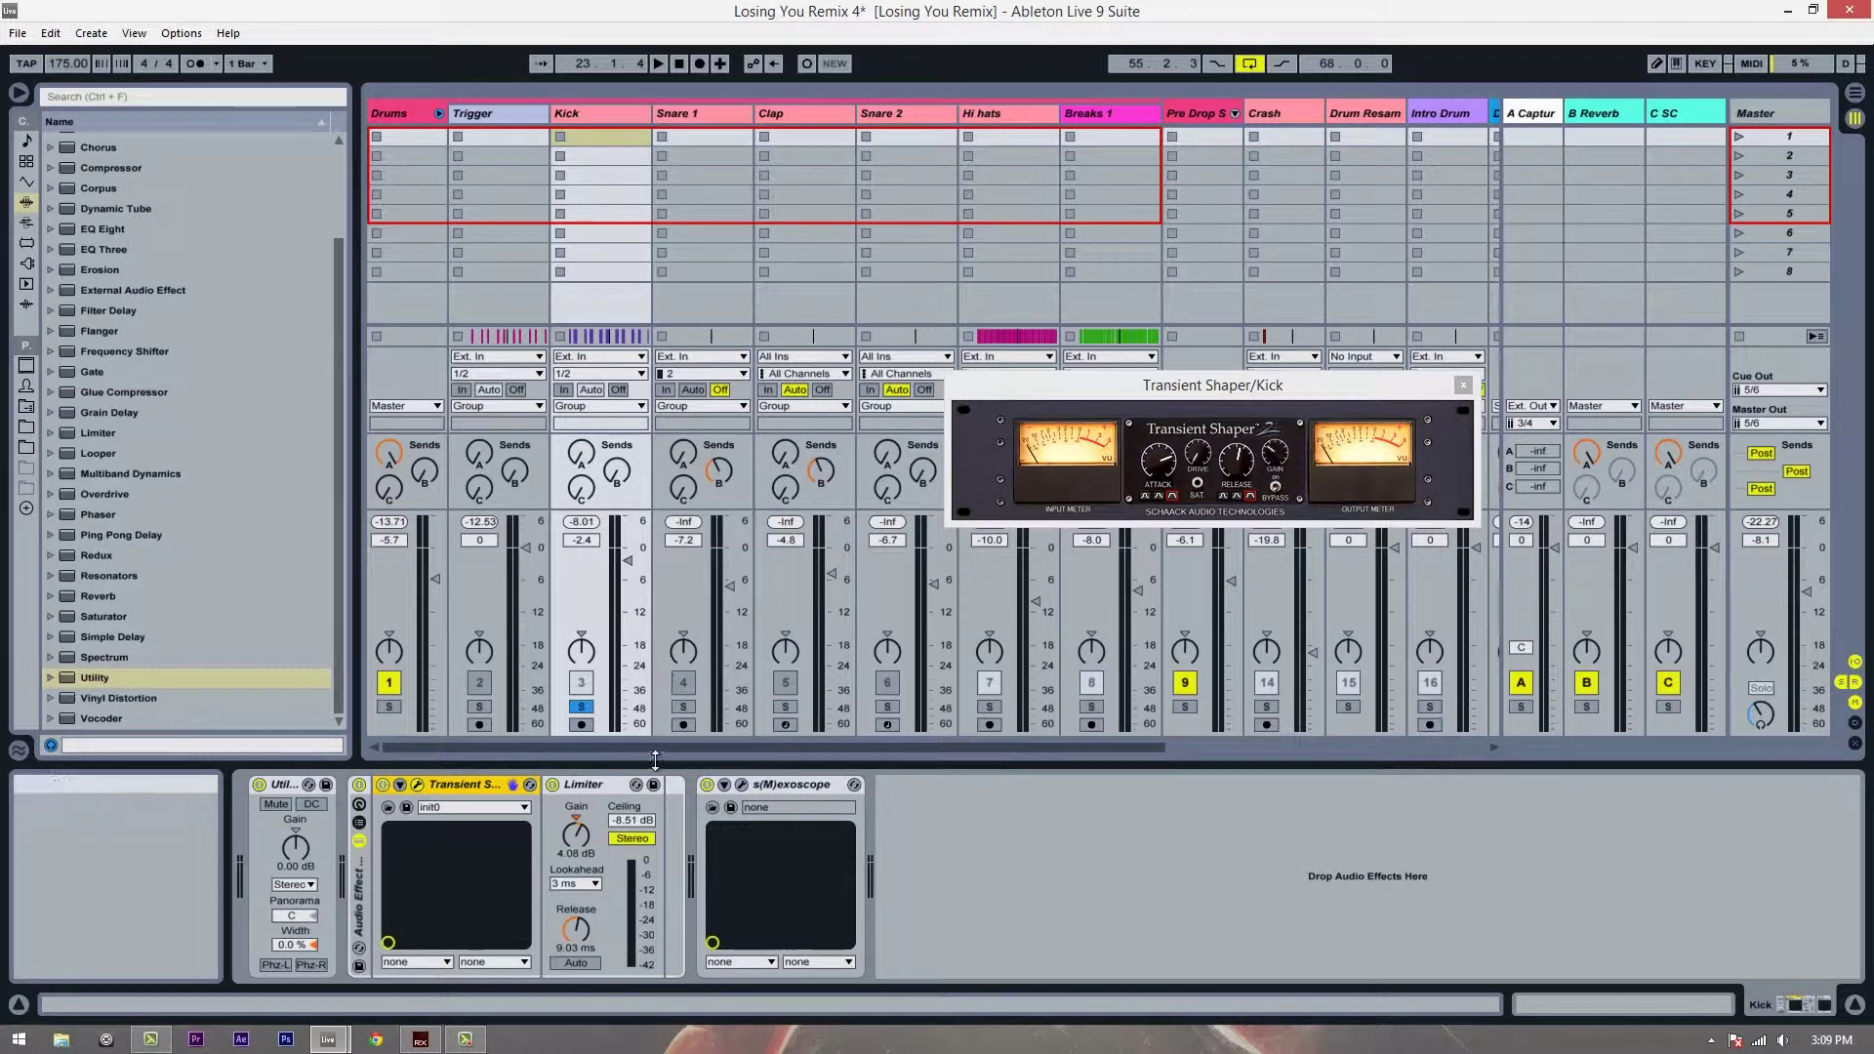
# - Add a Utility device after the Limiter in the Kick track's audio effect rack
pyautogui.click(595, 786)
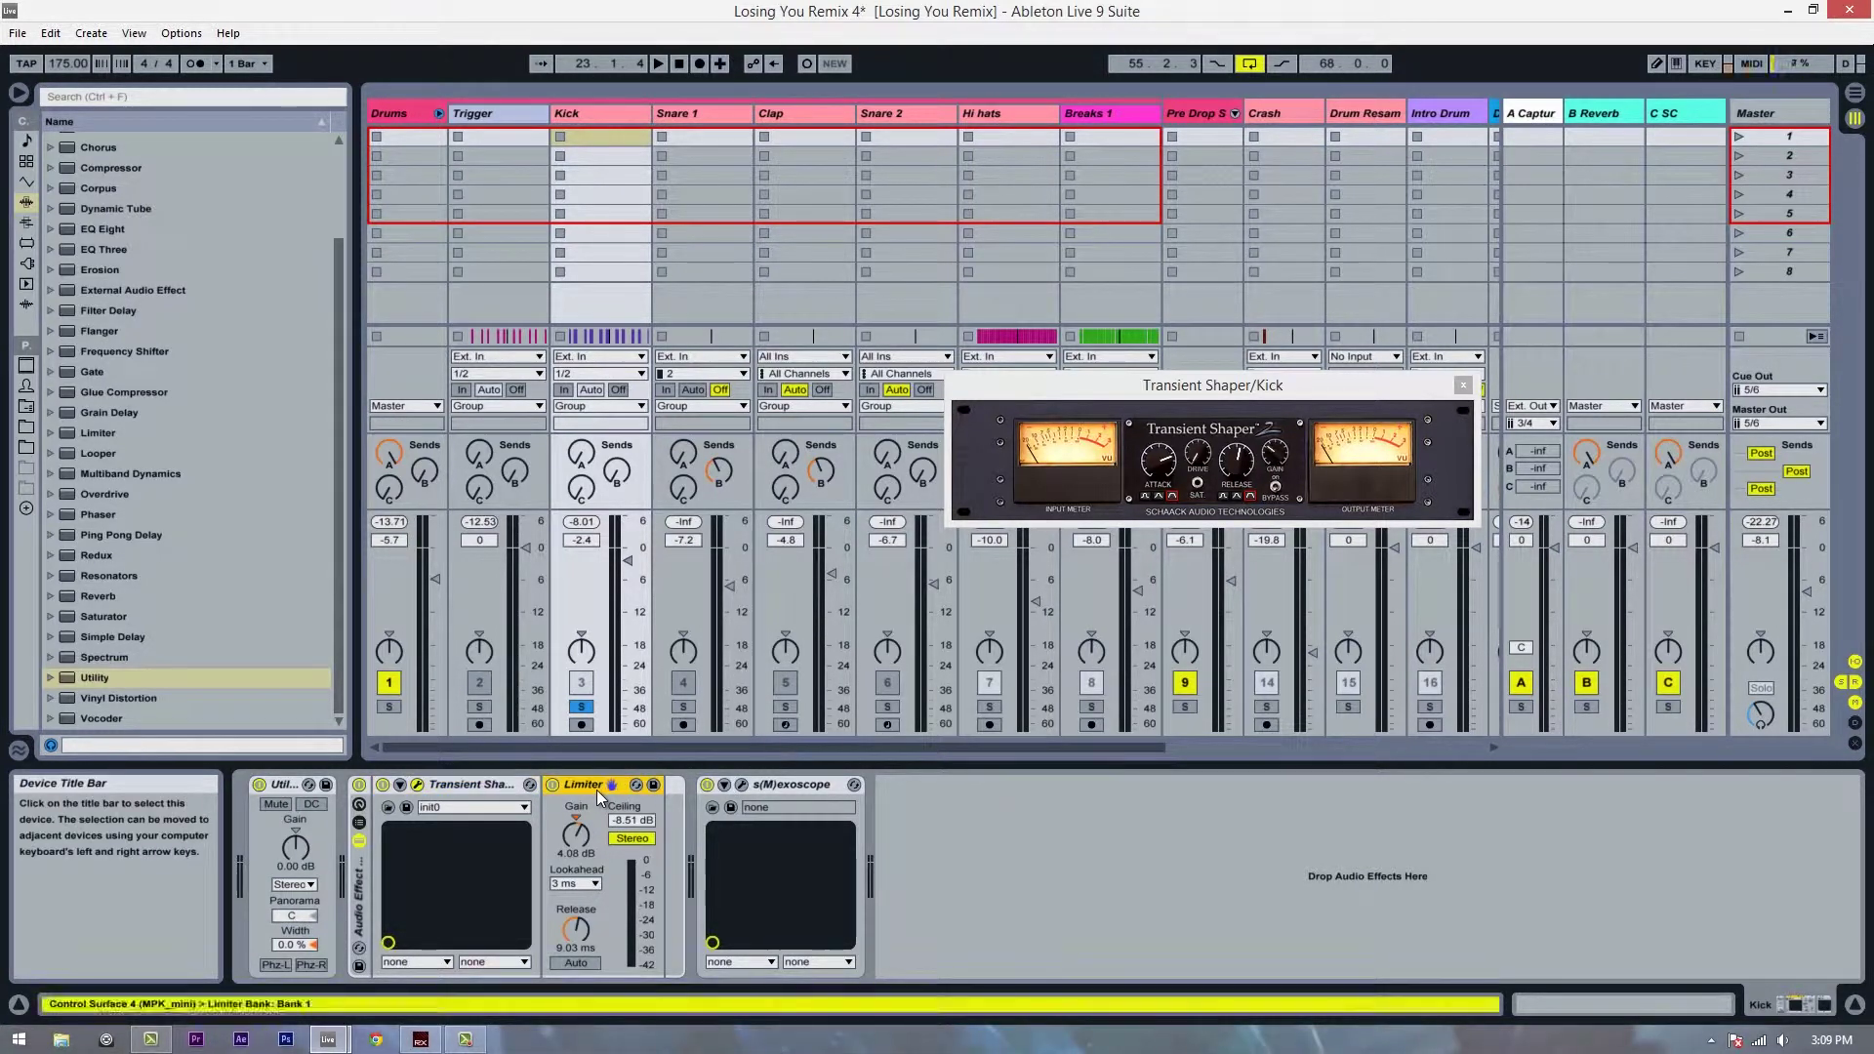
pyautogui.click(459, 784)
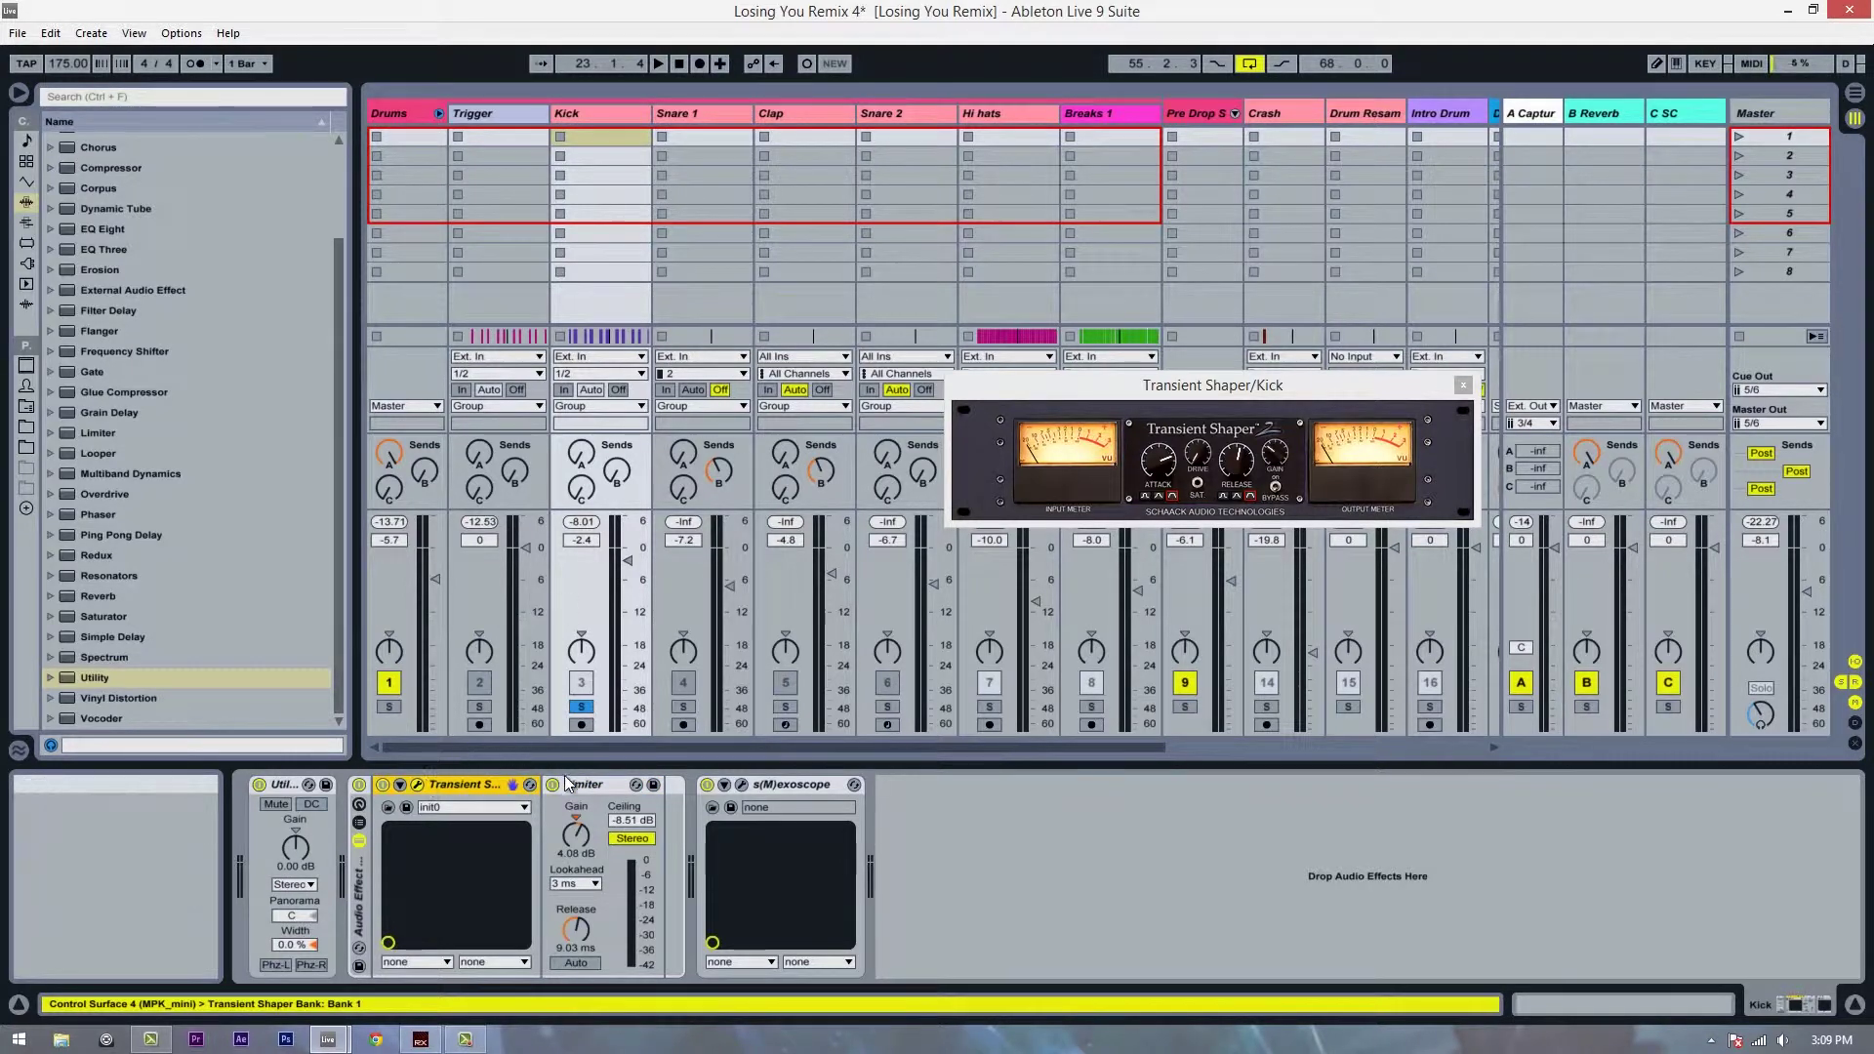
pyautogui.click(583, 787)
pyautogui.click(474, 782)
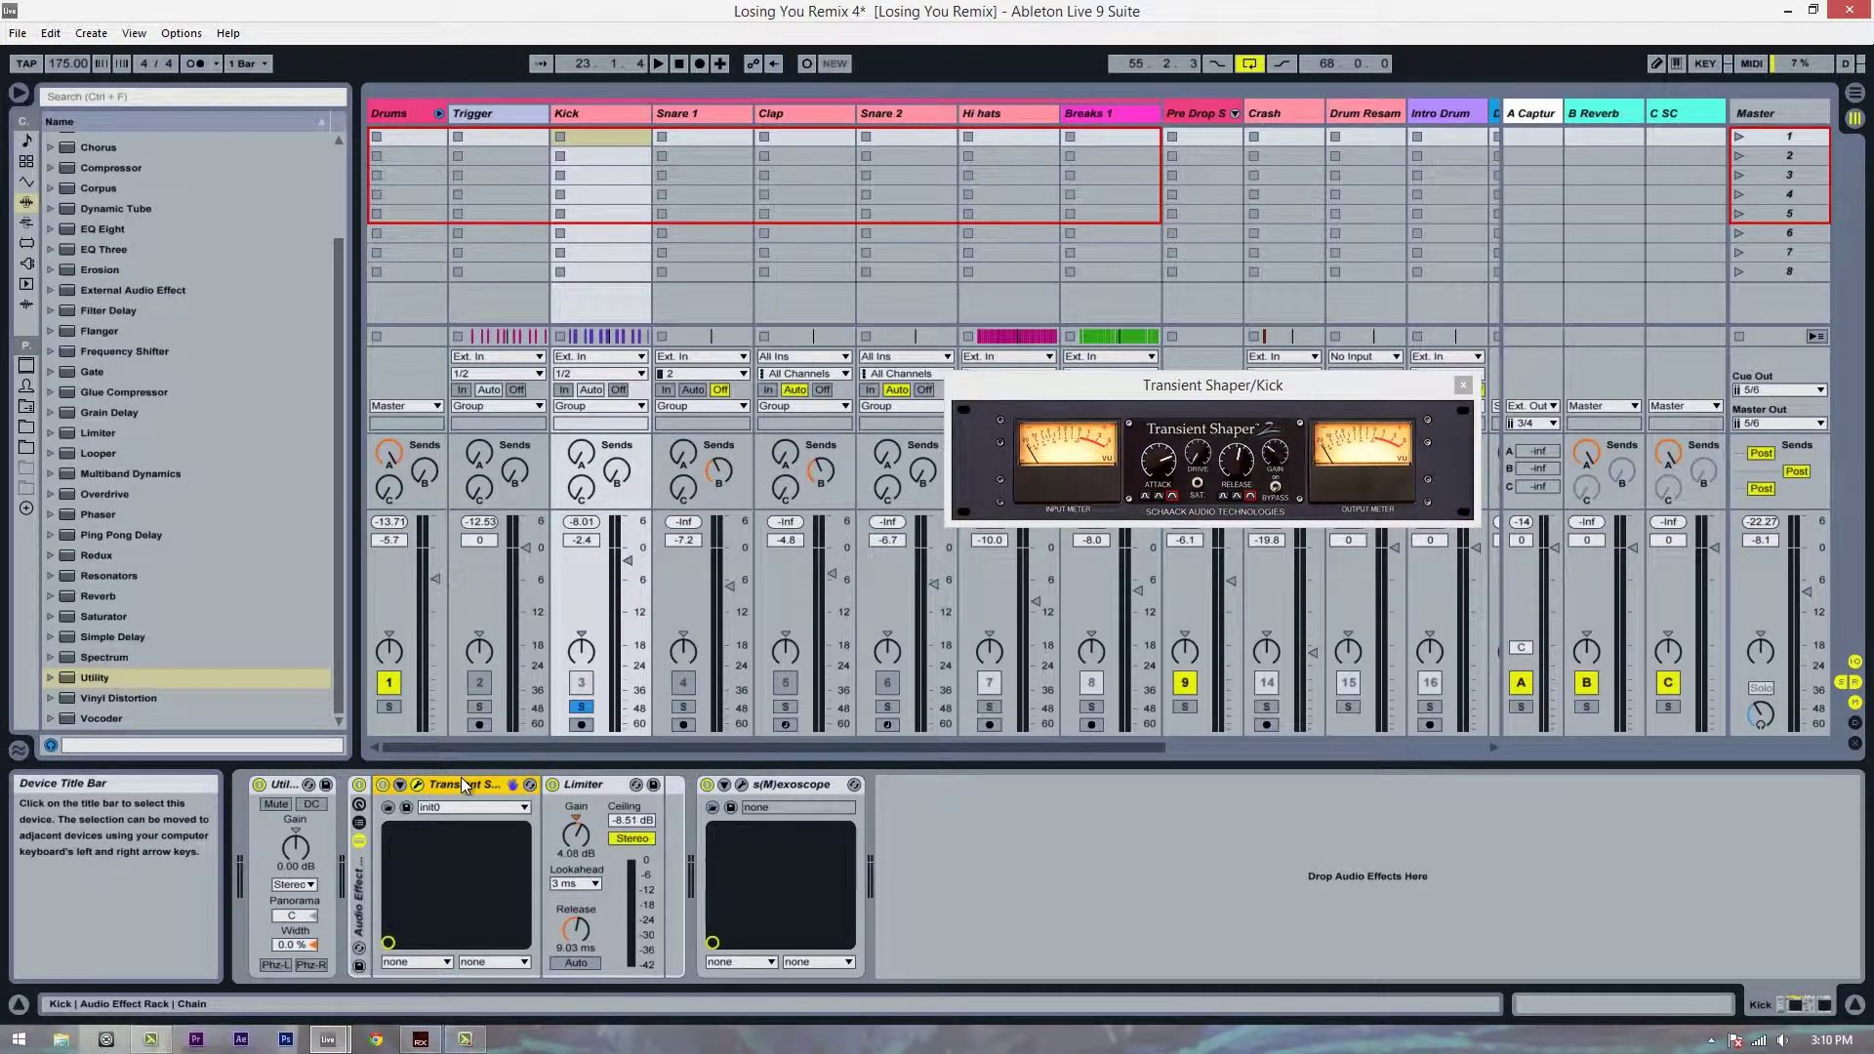
pyautogui.moveTo(85, 677); pyautogui.dragTo(664, 837)
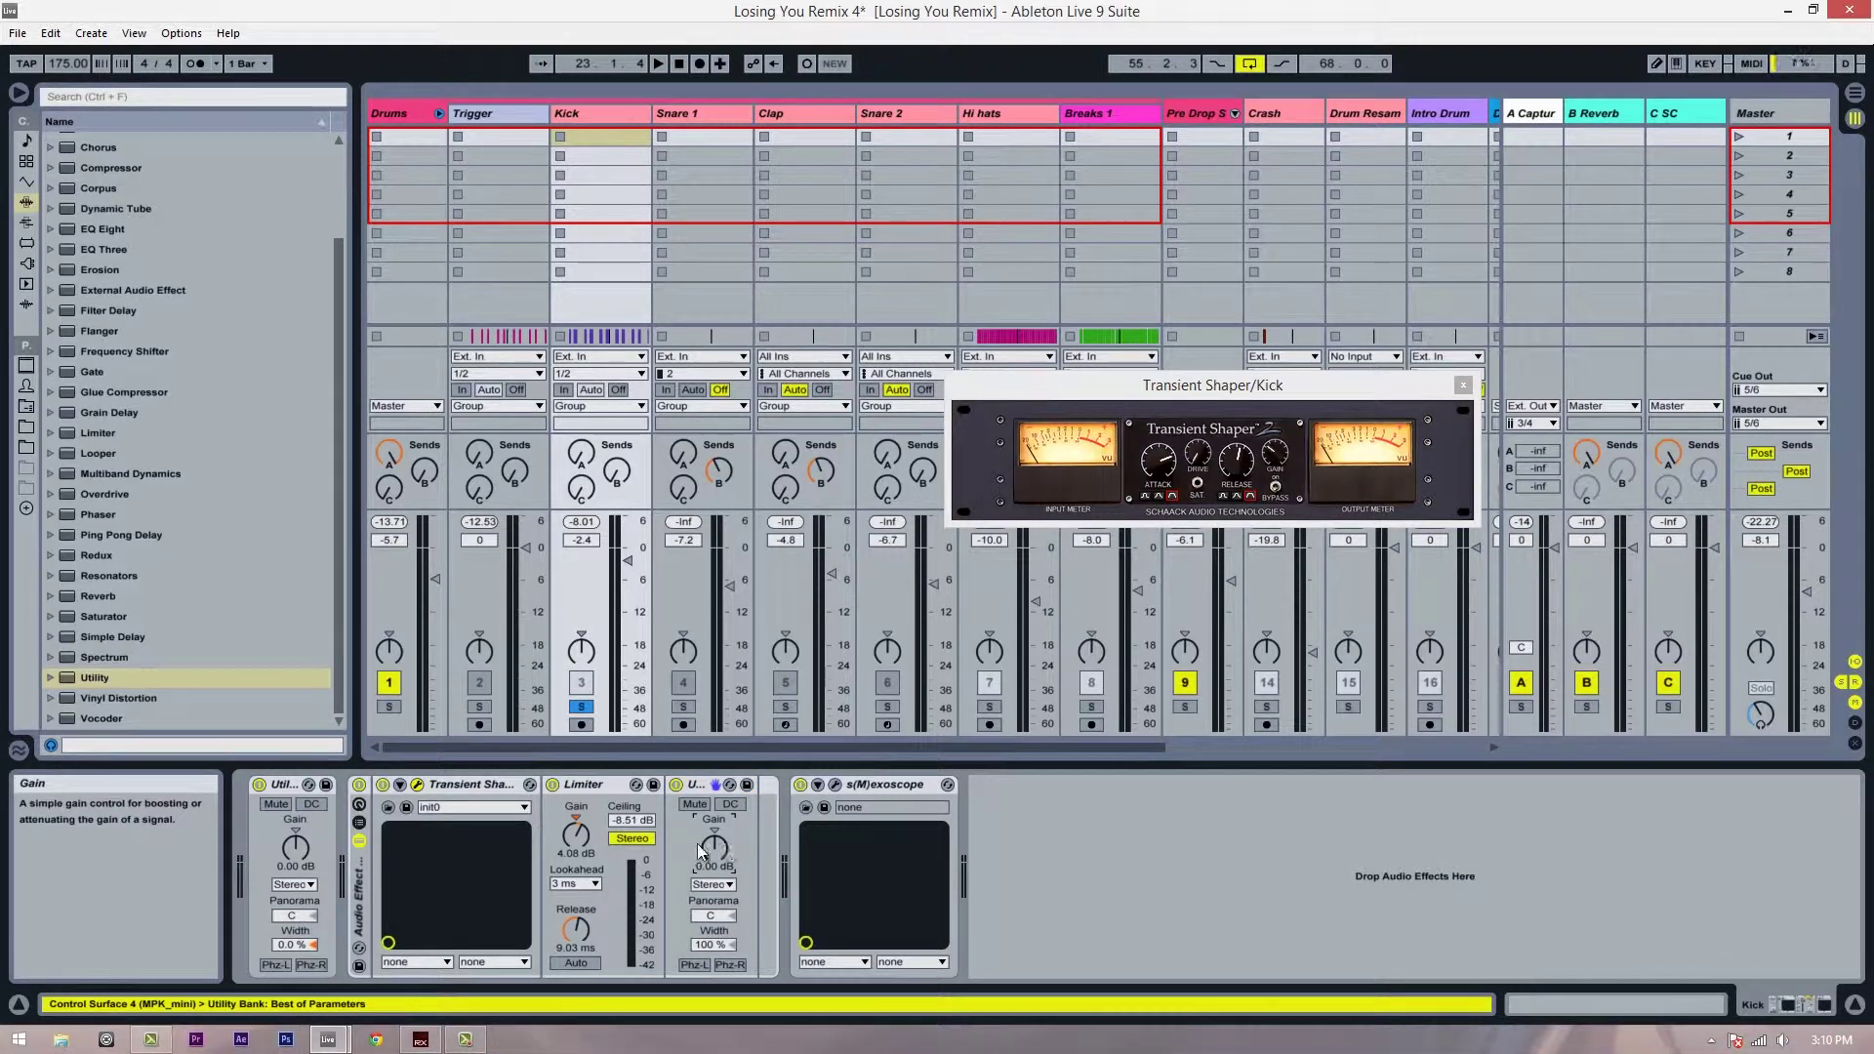
# - In the arrangement, add two breakpoints to the Kick's Chain Volume envelope, one just after the transient and one between the two tallest peaks
pyautogui.press('Tab')
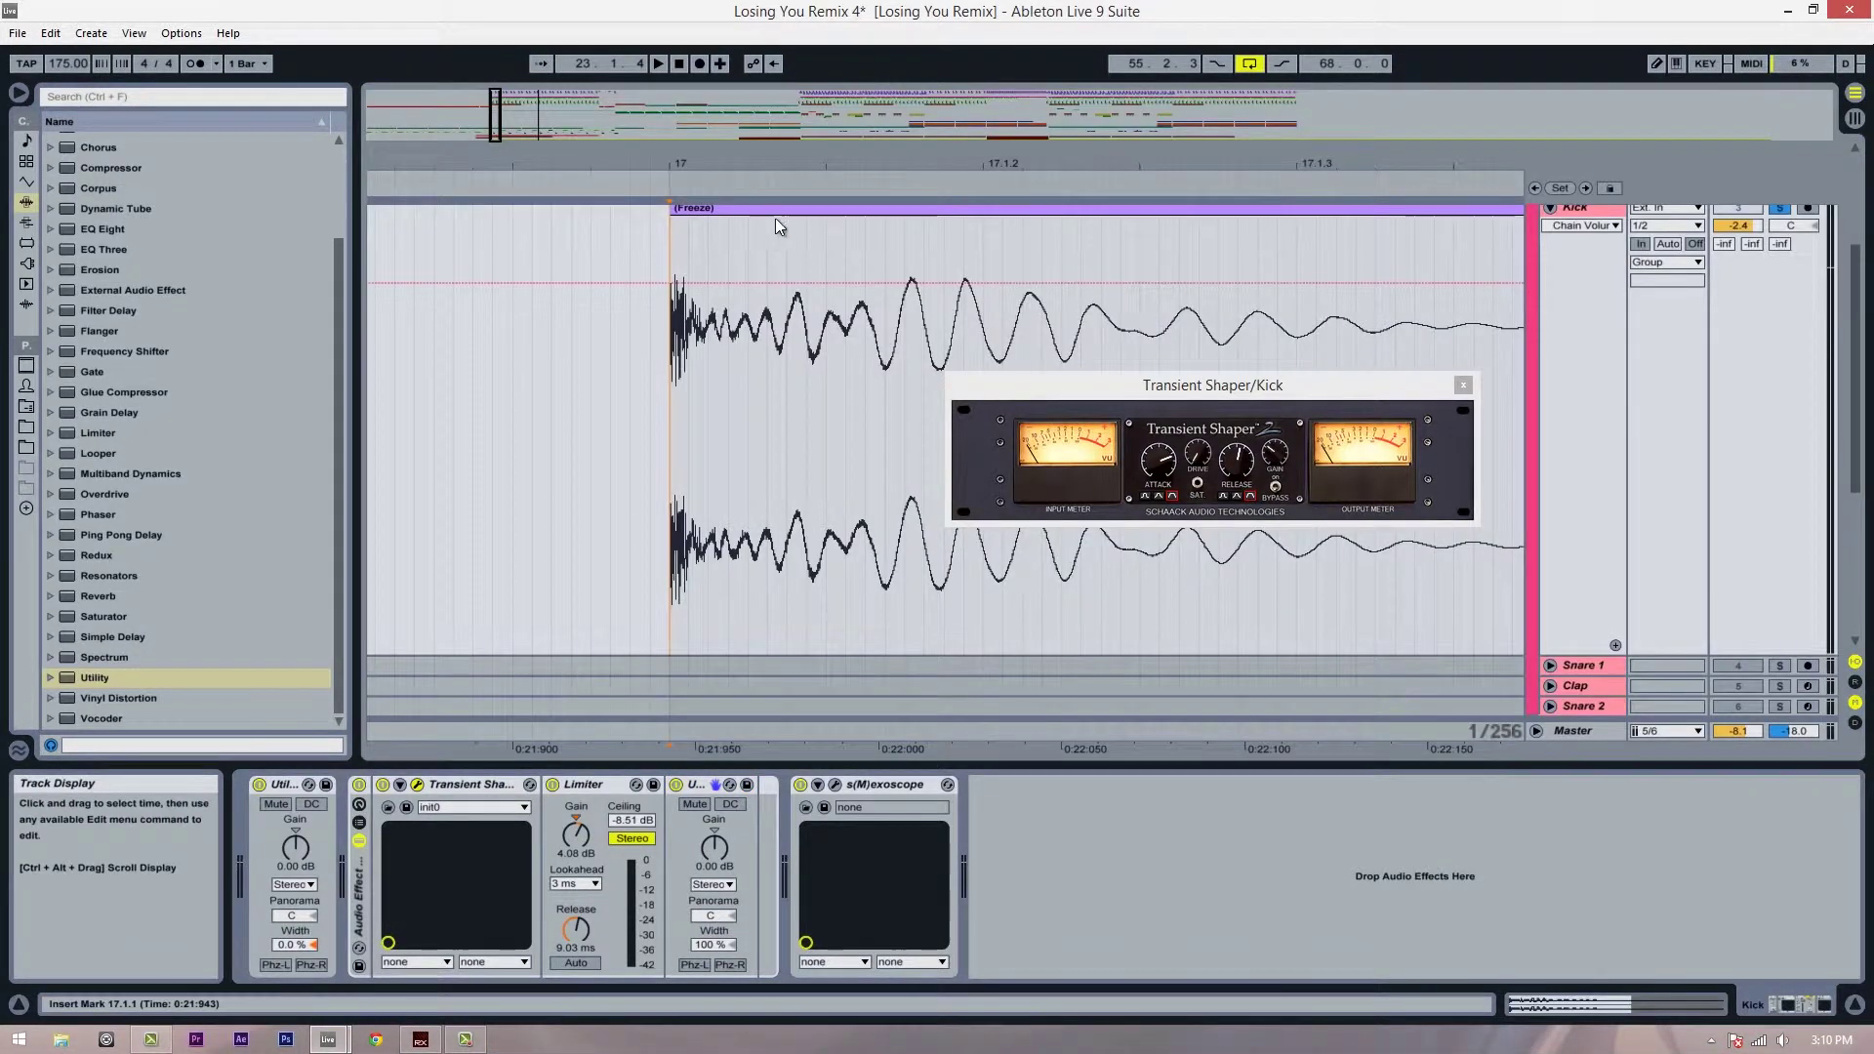
pyautogui.moveTo(736, 166); pyautogui.dragTo(785, 194)
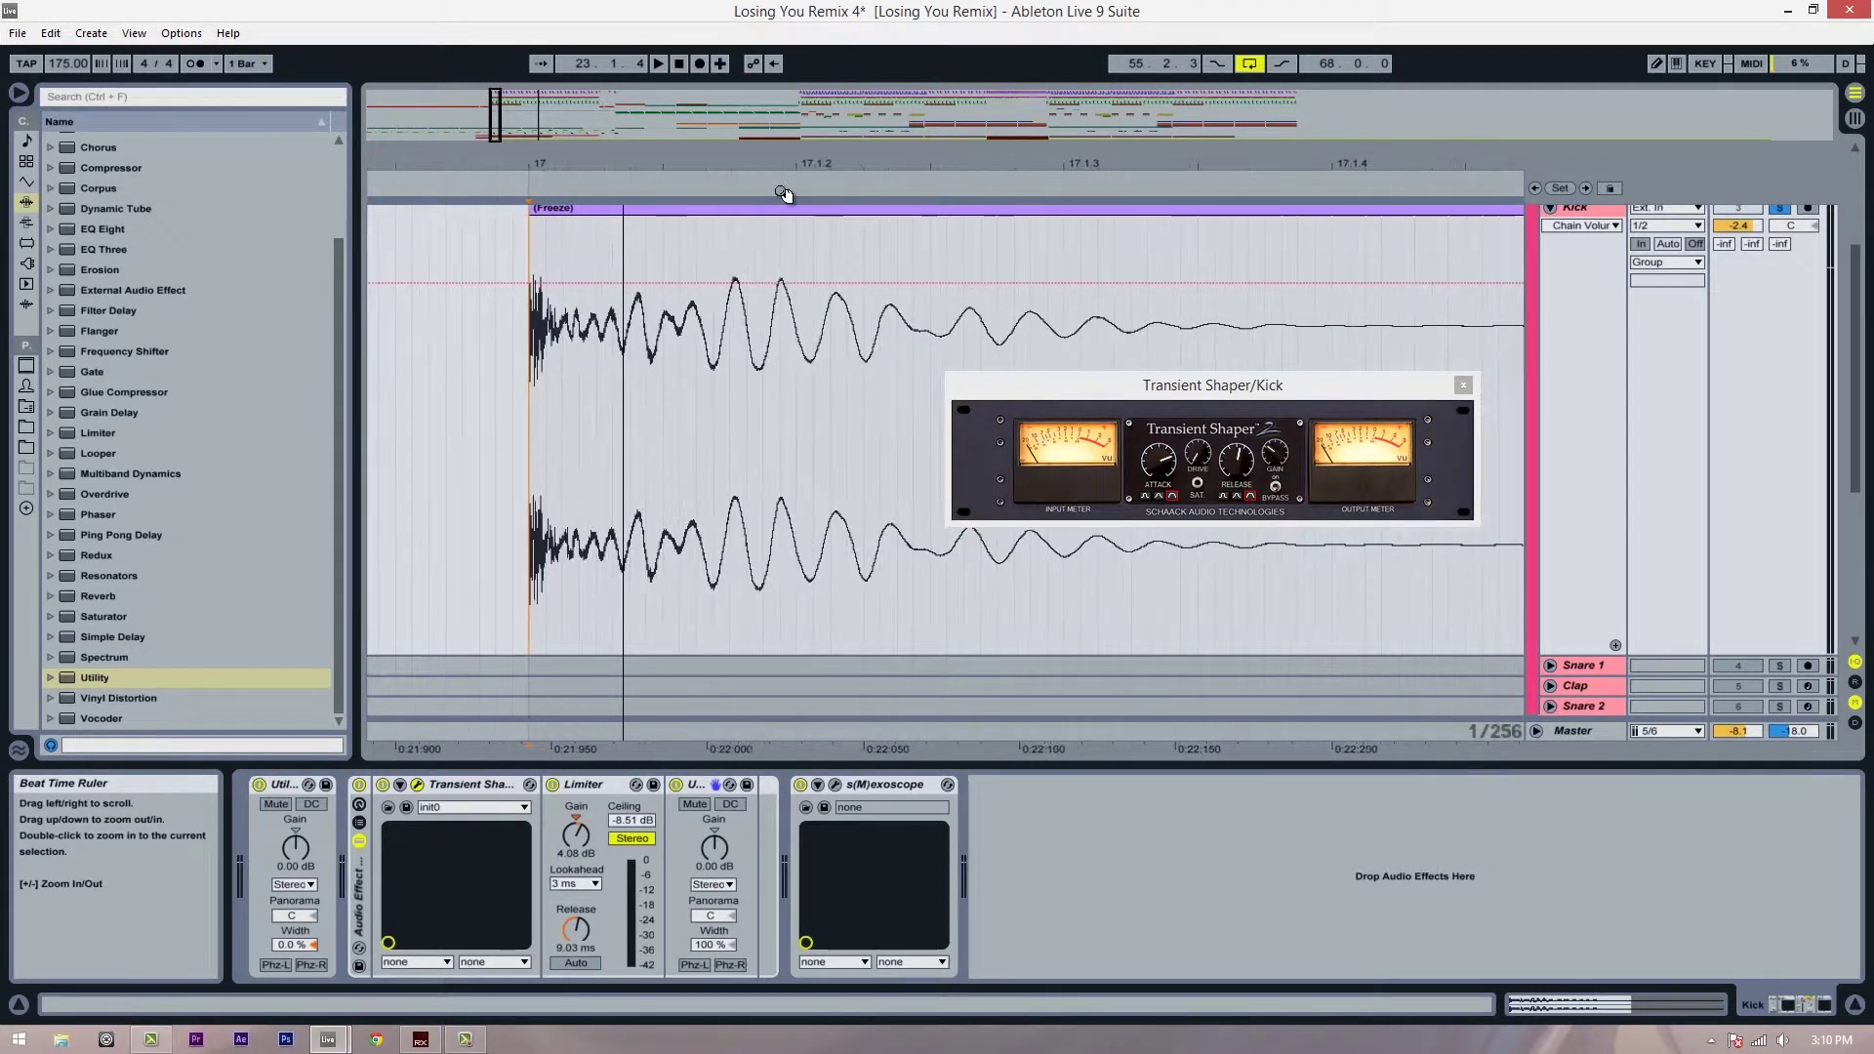
pyautogui.click(559, 290)
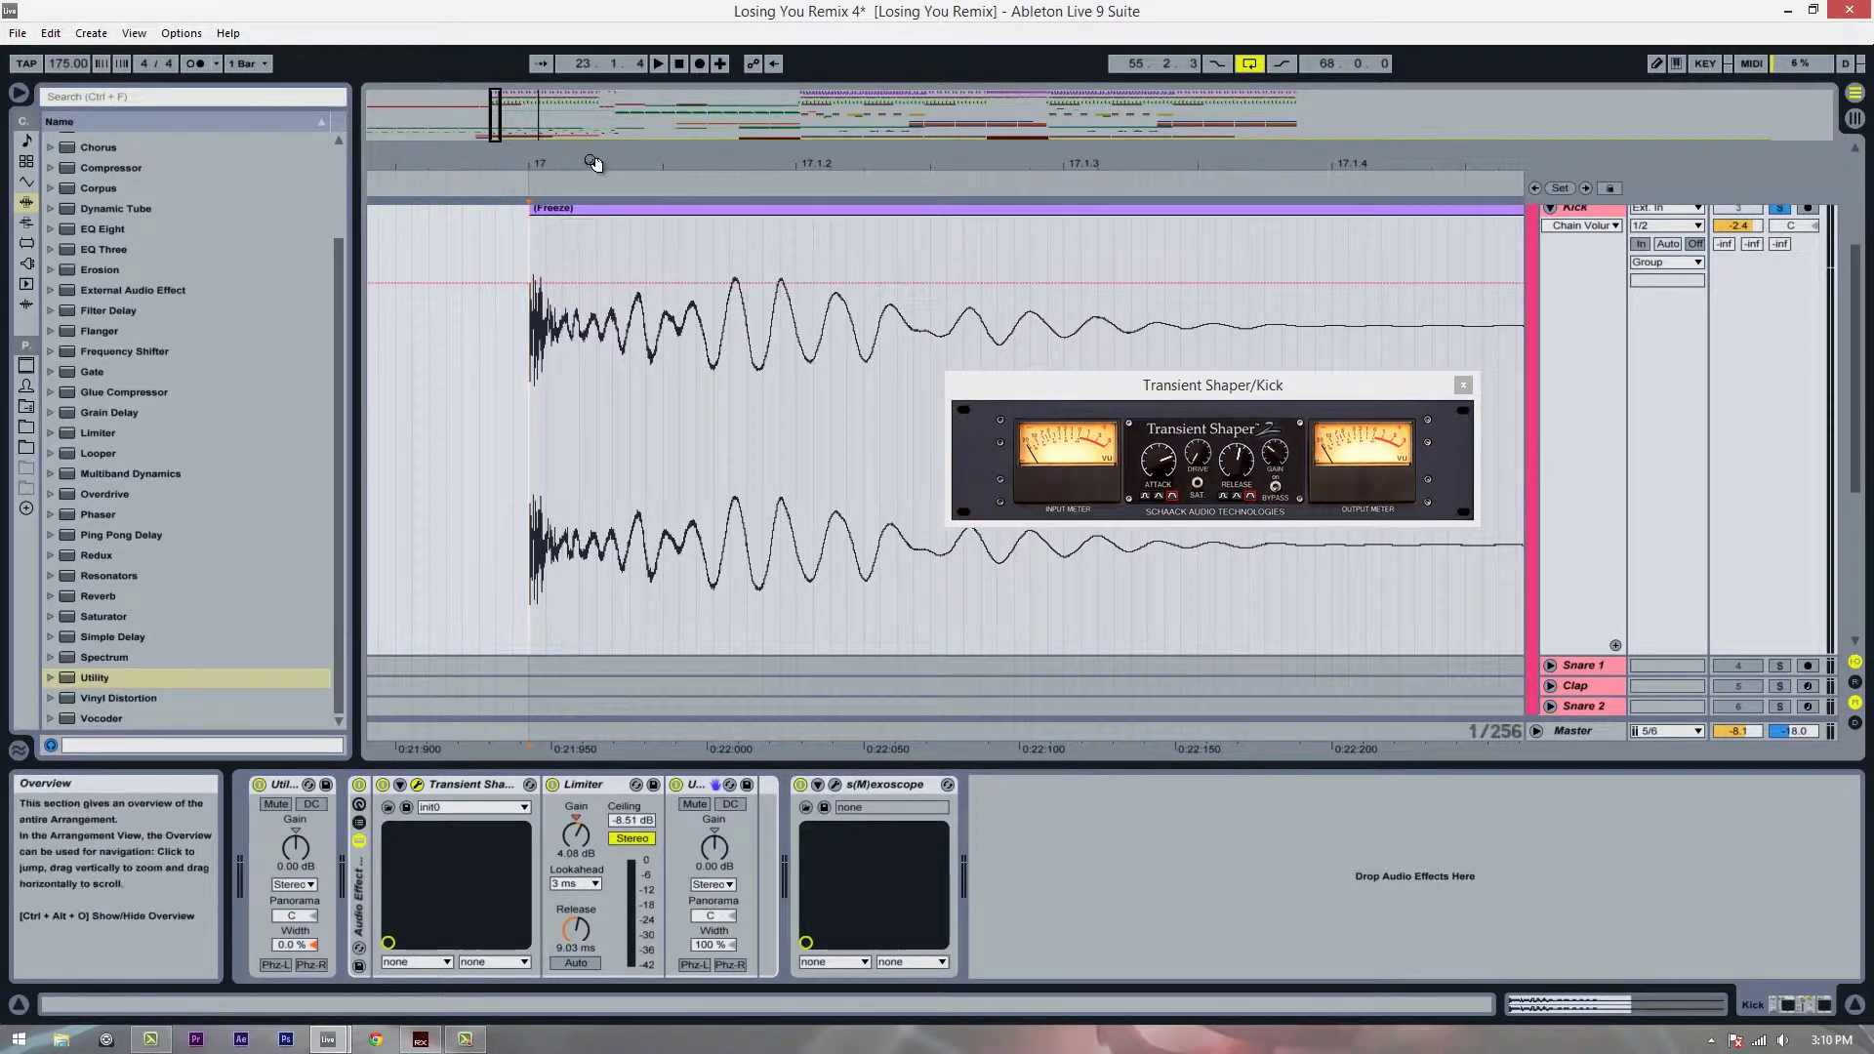
pyautogui.moveTo(588, 166); pyautogui.dragTo(578, 172)
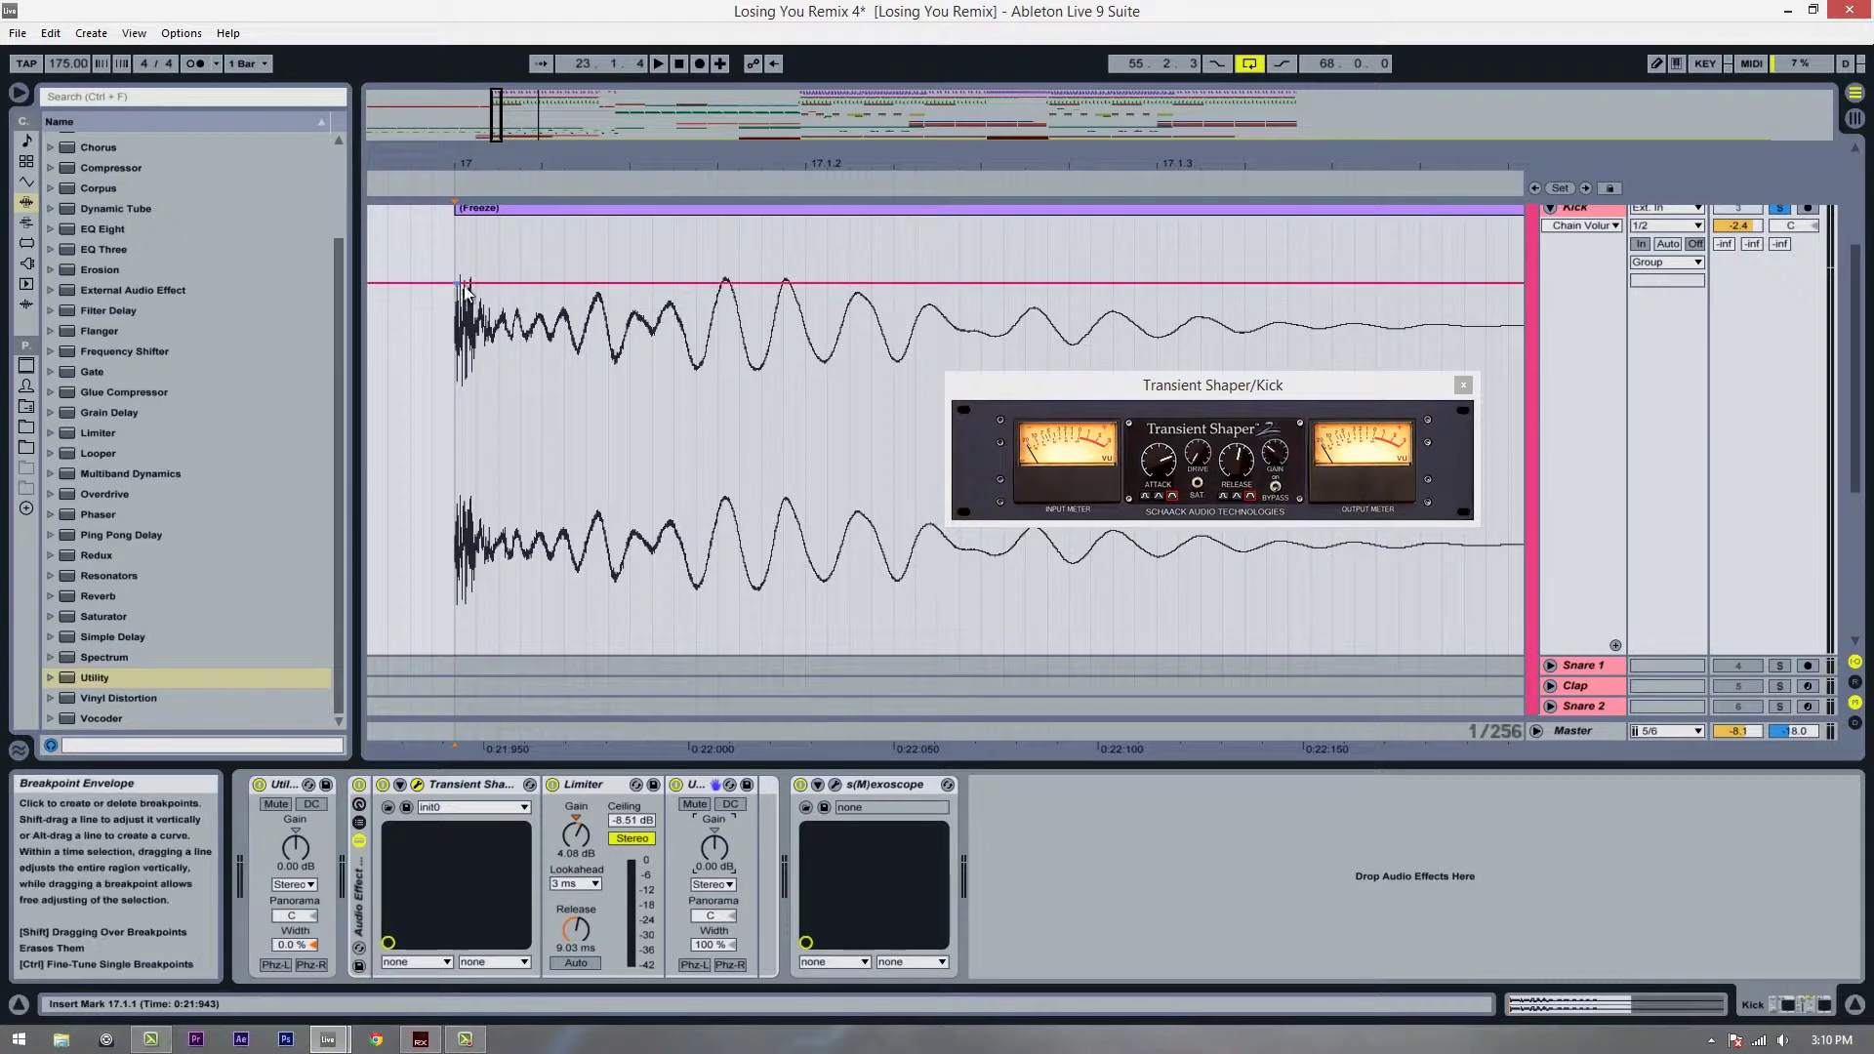
pyautogui.click(536, 283)
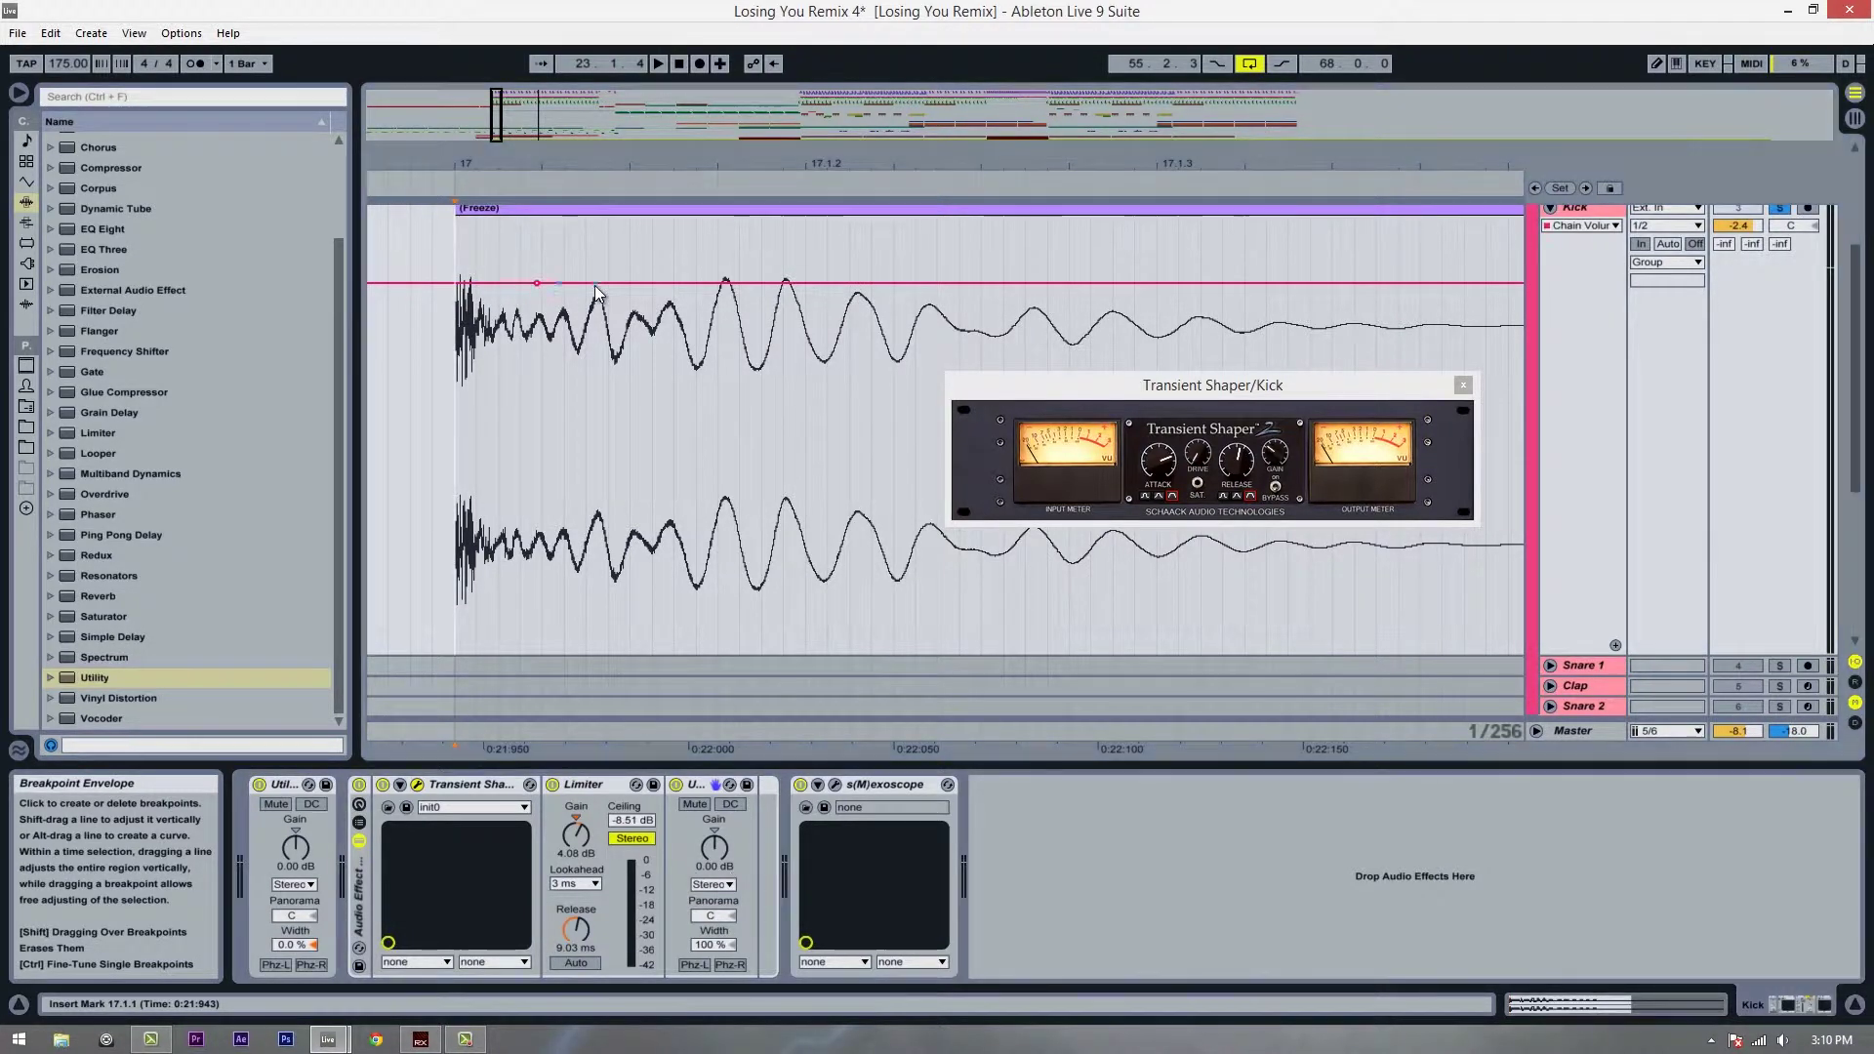
pyautogui.click(762, 283)
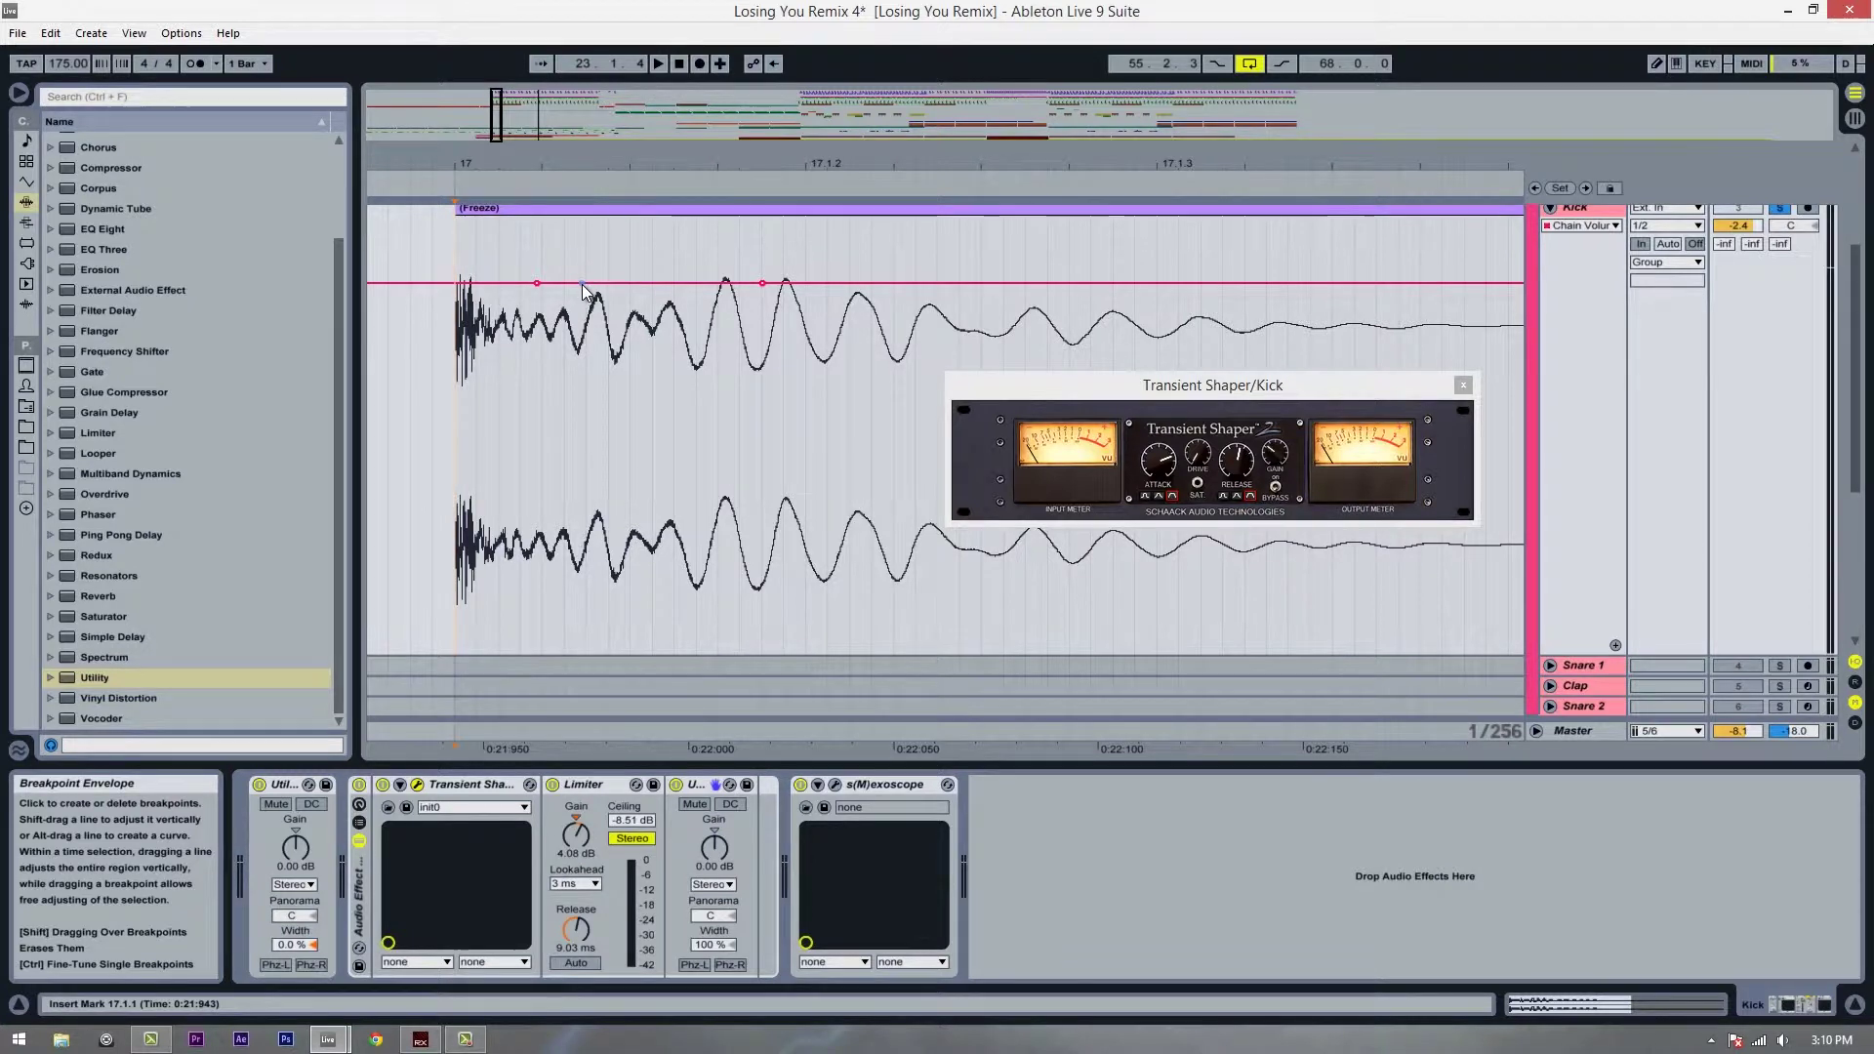
# - Add two lower breakpoints between the existing pair and level them to form a flat-bottomed volume dip behind the kick's transient
pyautogui.moveTo(569, 284); pyautogui.dragTo(712, 321)
pyautogui.moveTo(583, 320); pyautogui.dragTo(580, 325)
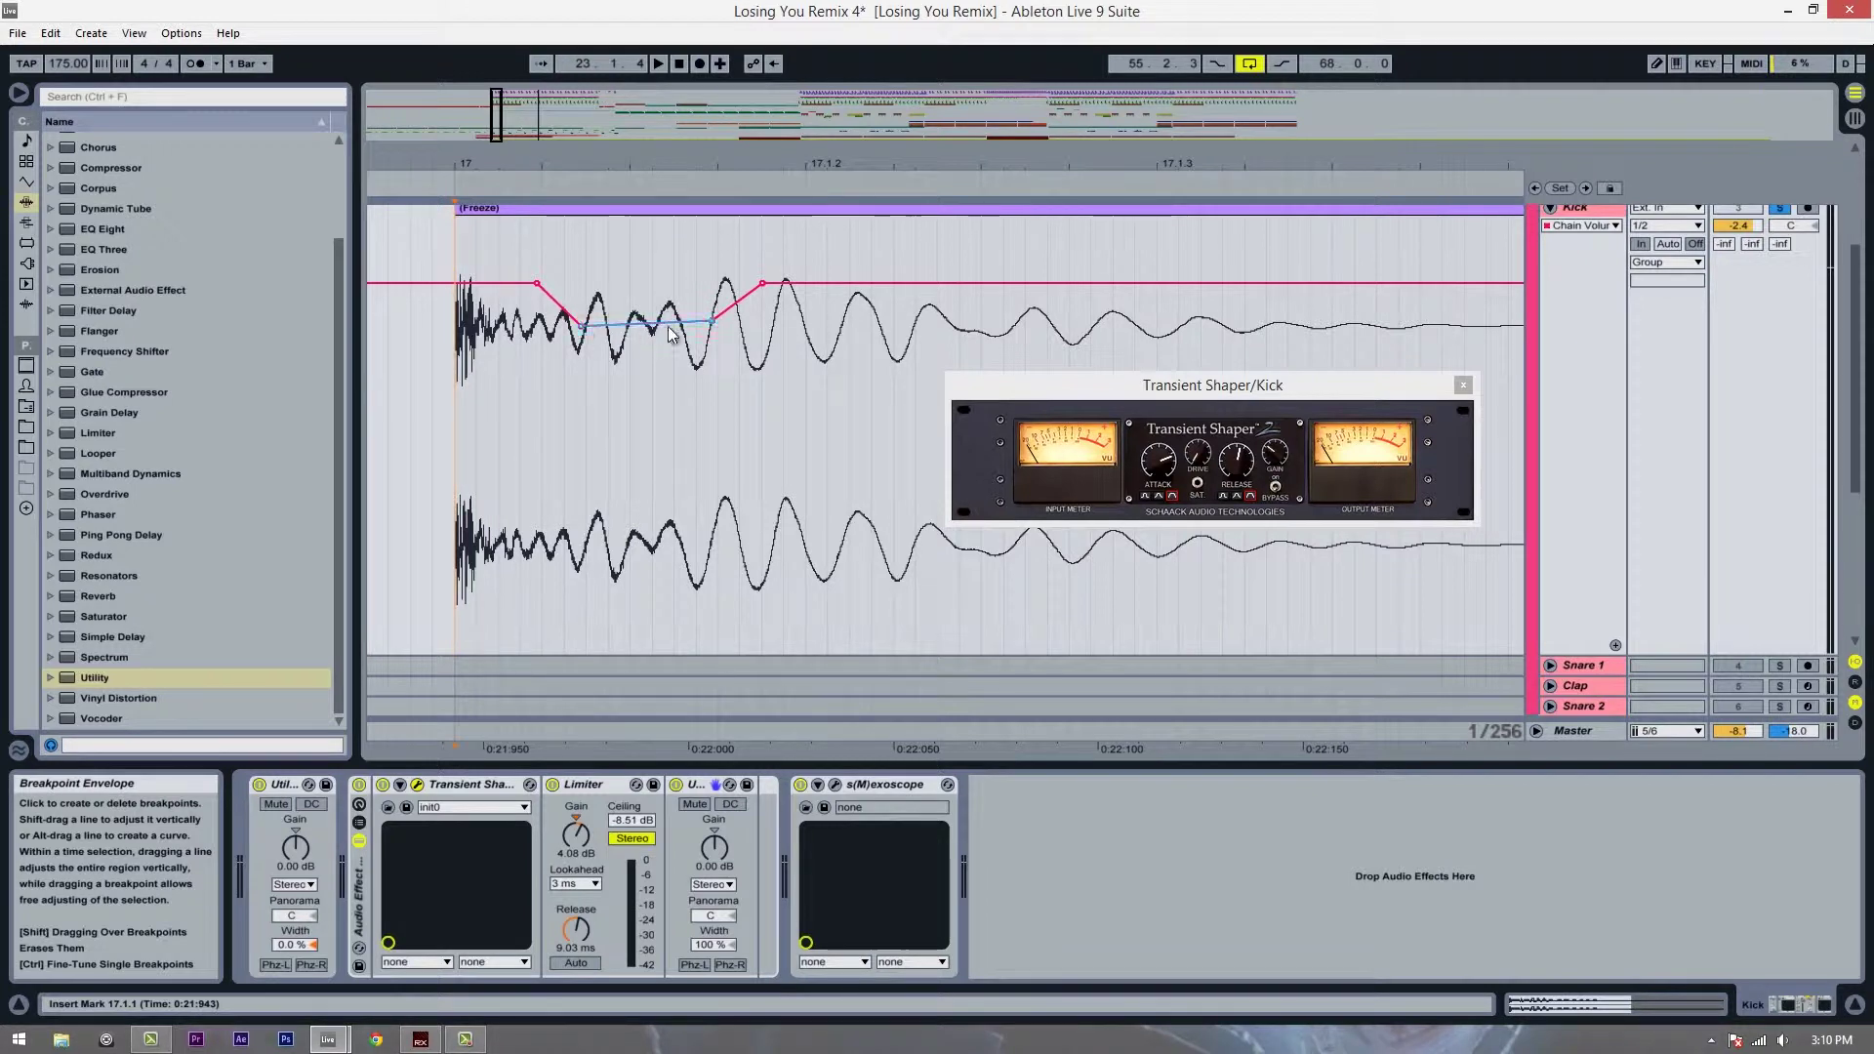
pyautogui.moveTo(711, 320); pyautogui.dragTo(715, 323)
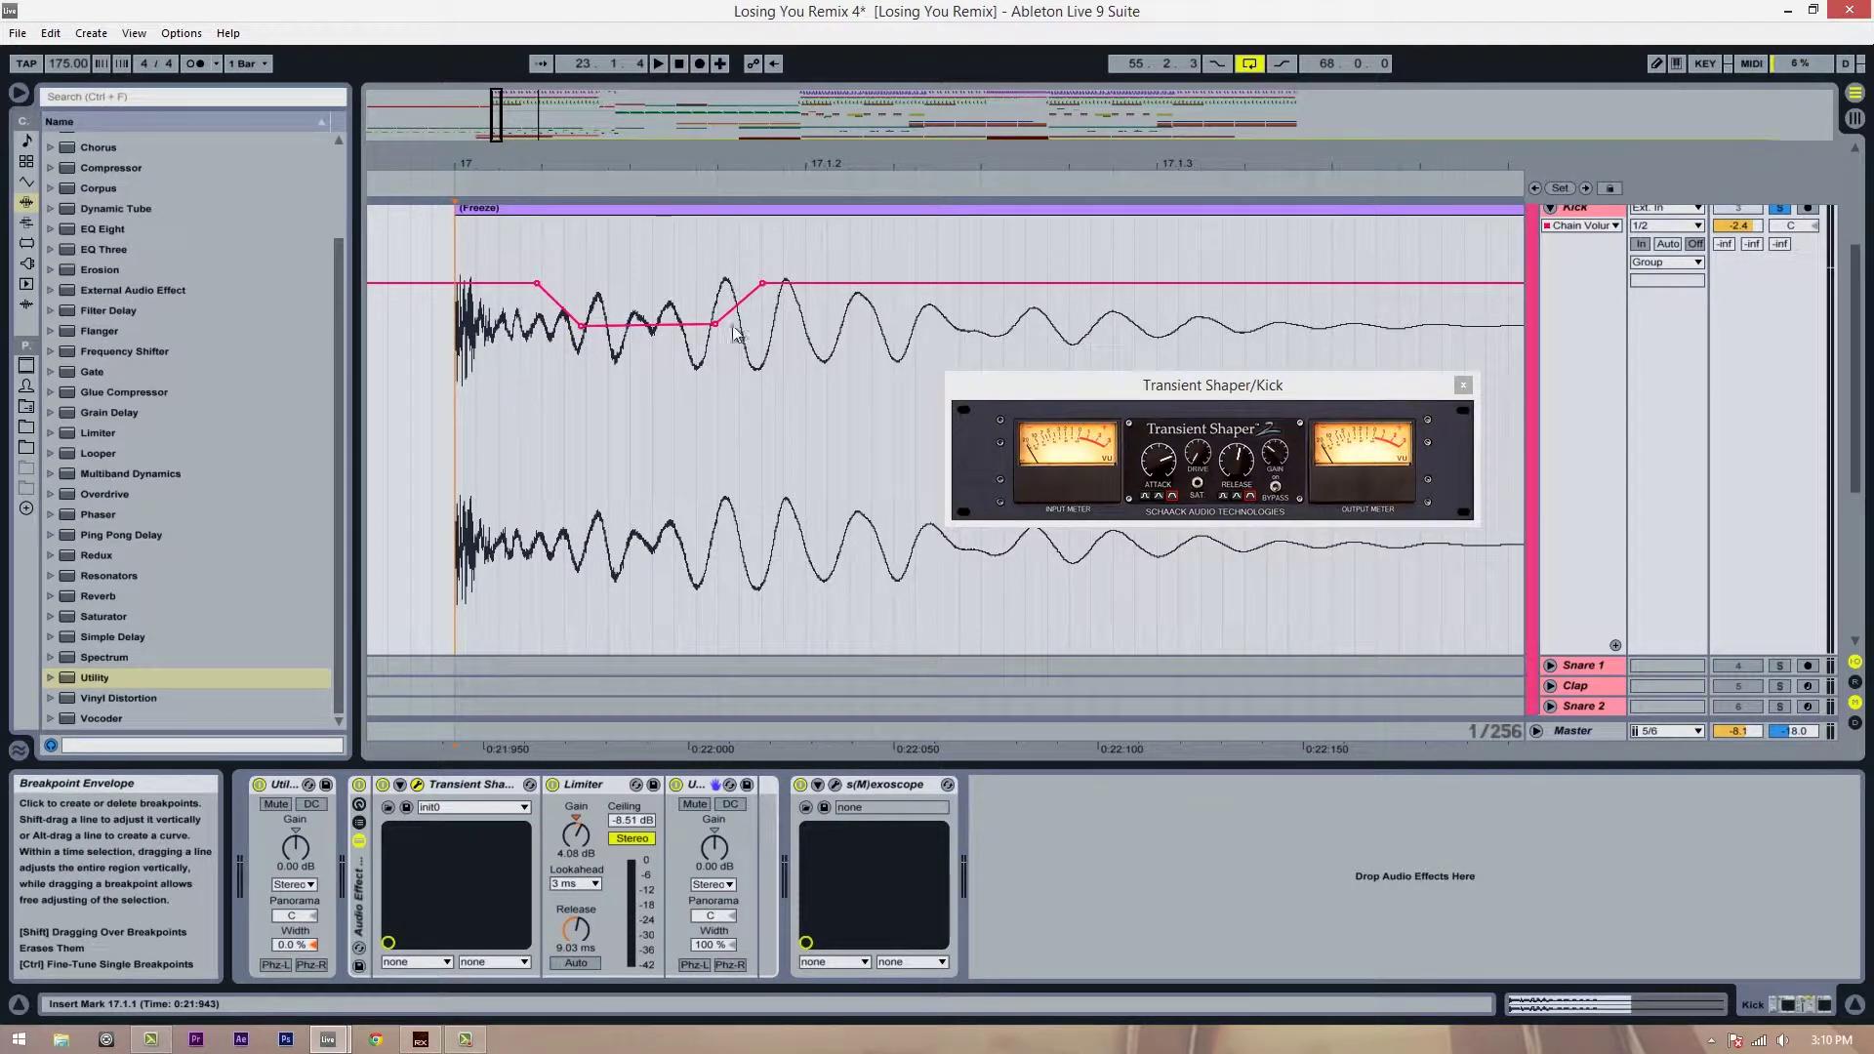
pyautogui.scroll(-1, 738, 341)
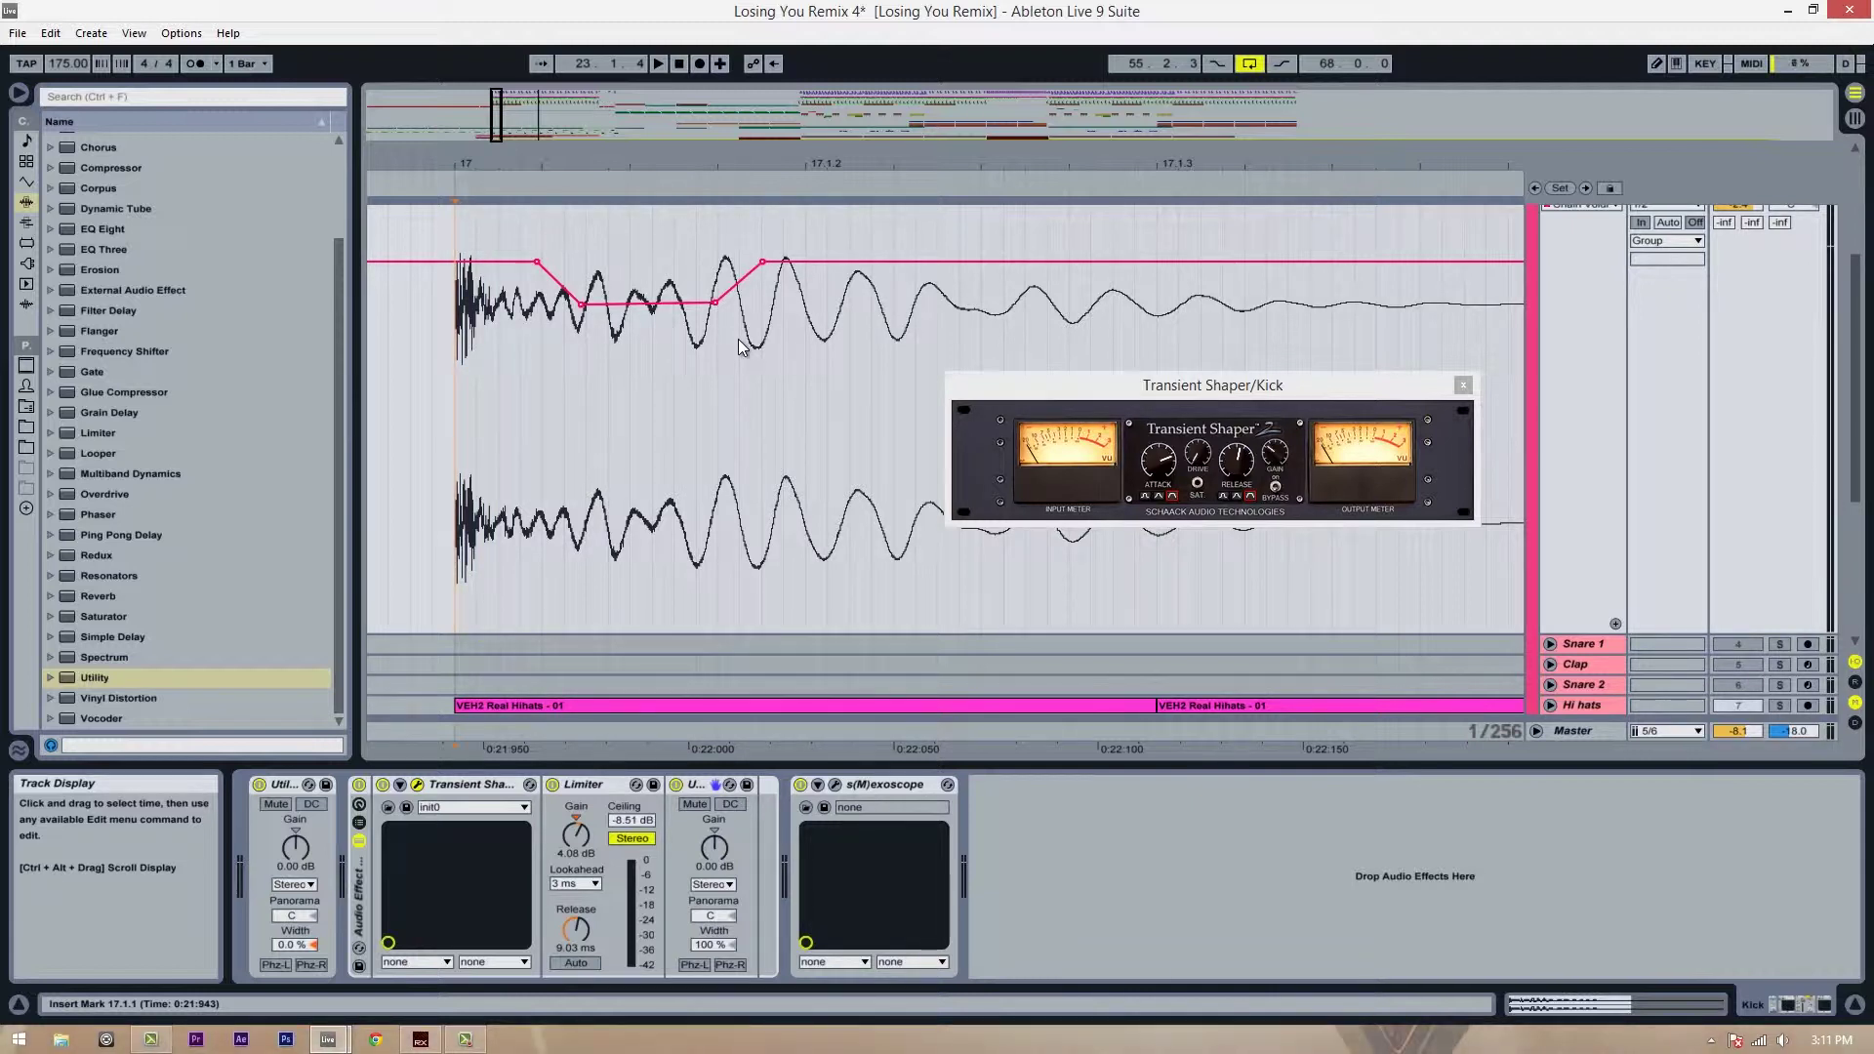
pyautogui.scroll(1, 530, 298)
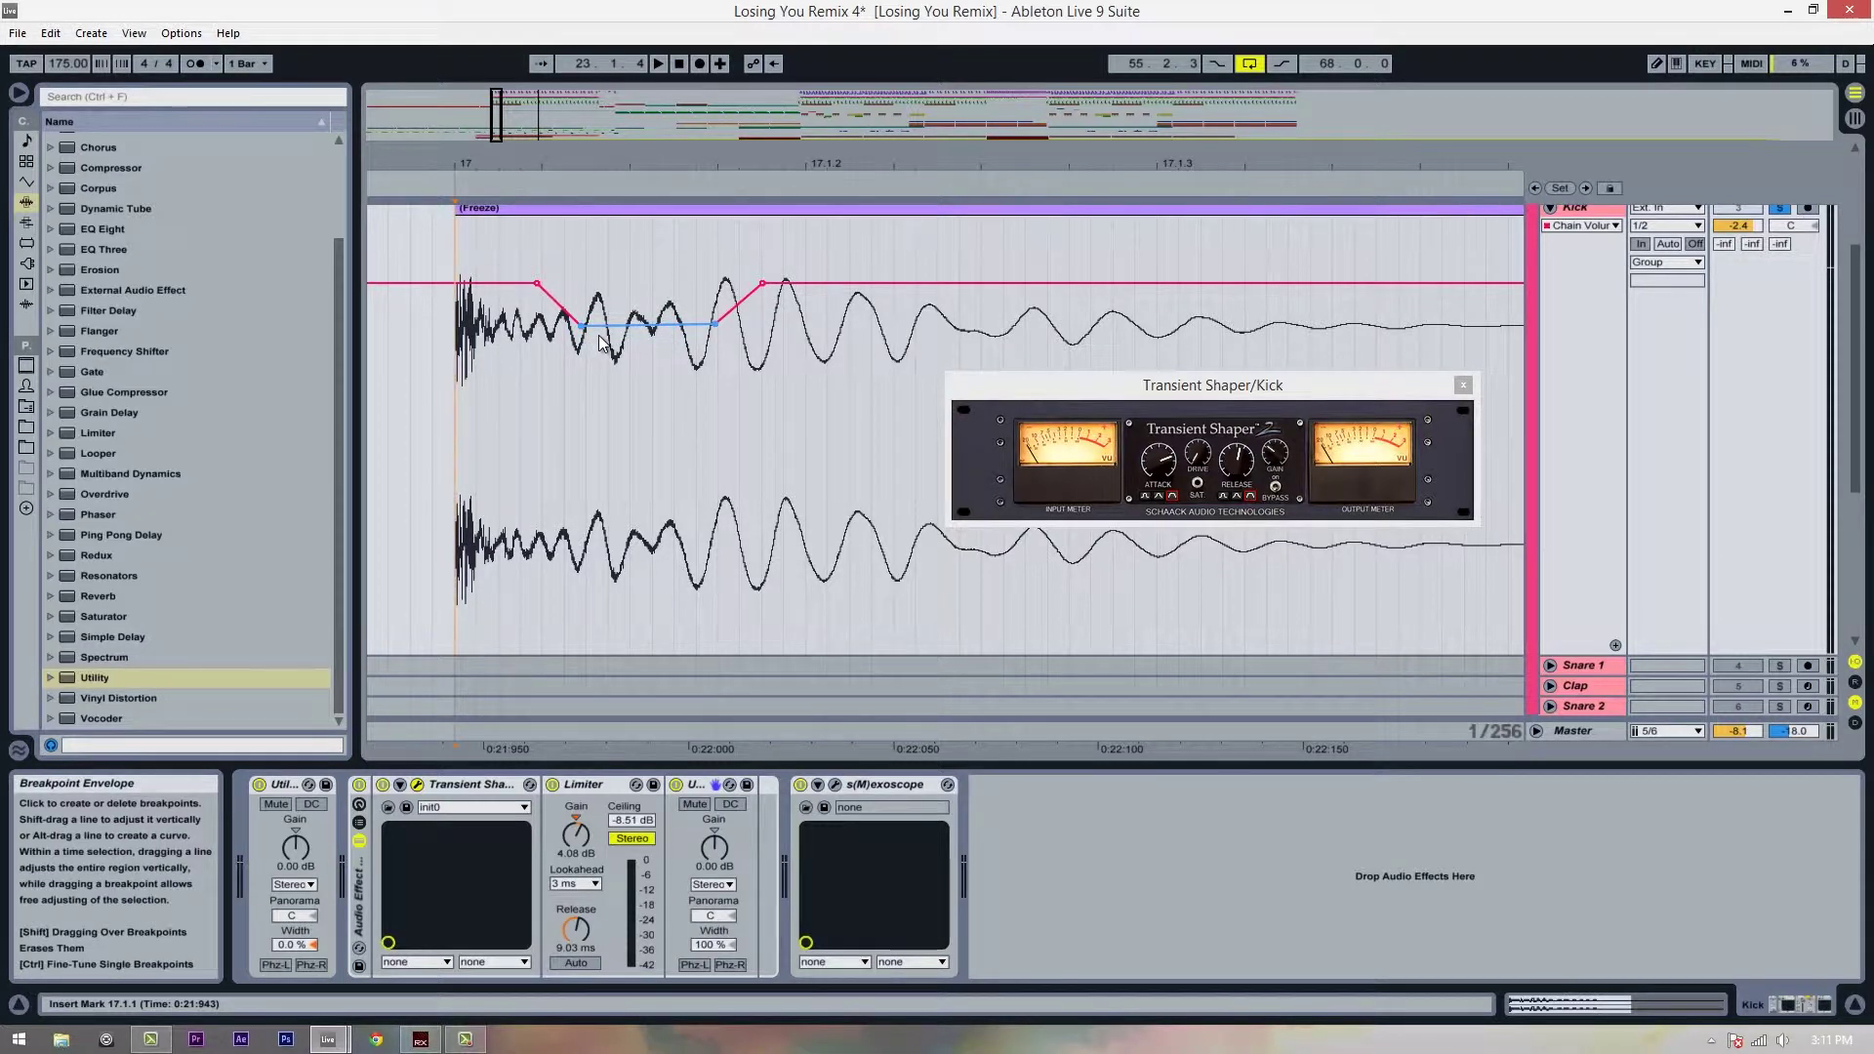
# - Lower the floor of the Kick's volume dip all the way to -inf dB and audition the kick
pyautogui.moveTo(584, 332)
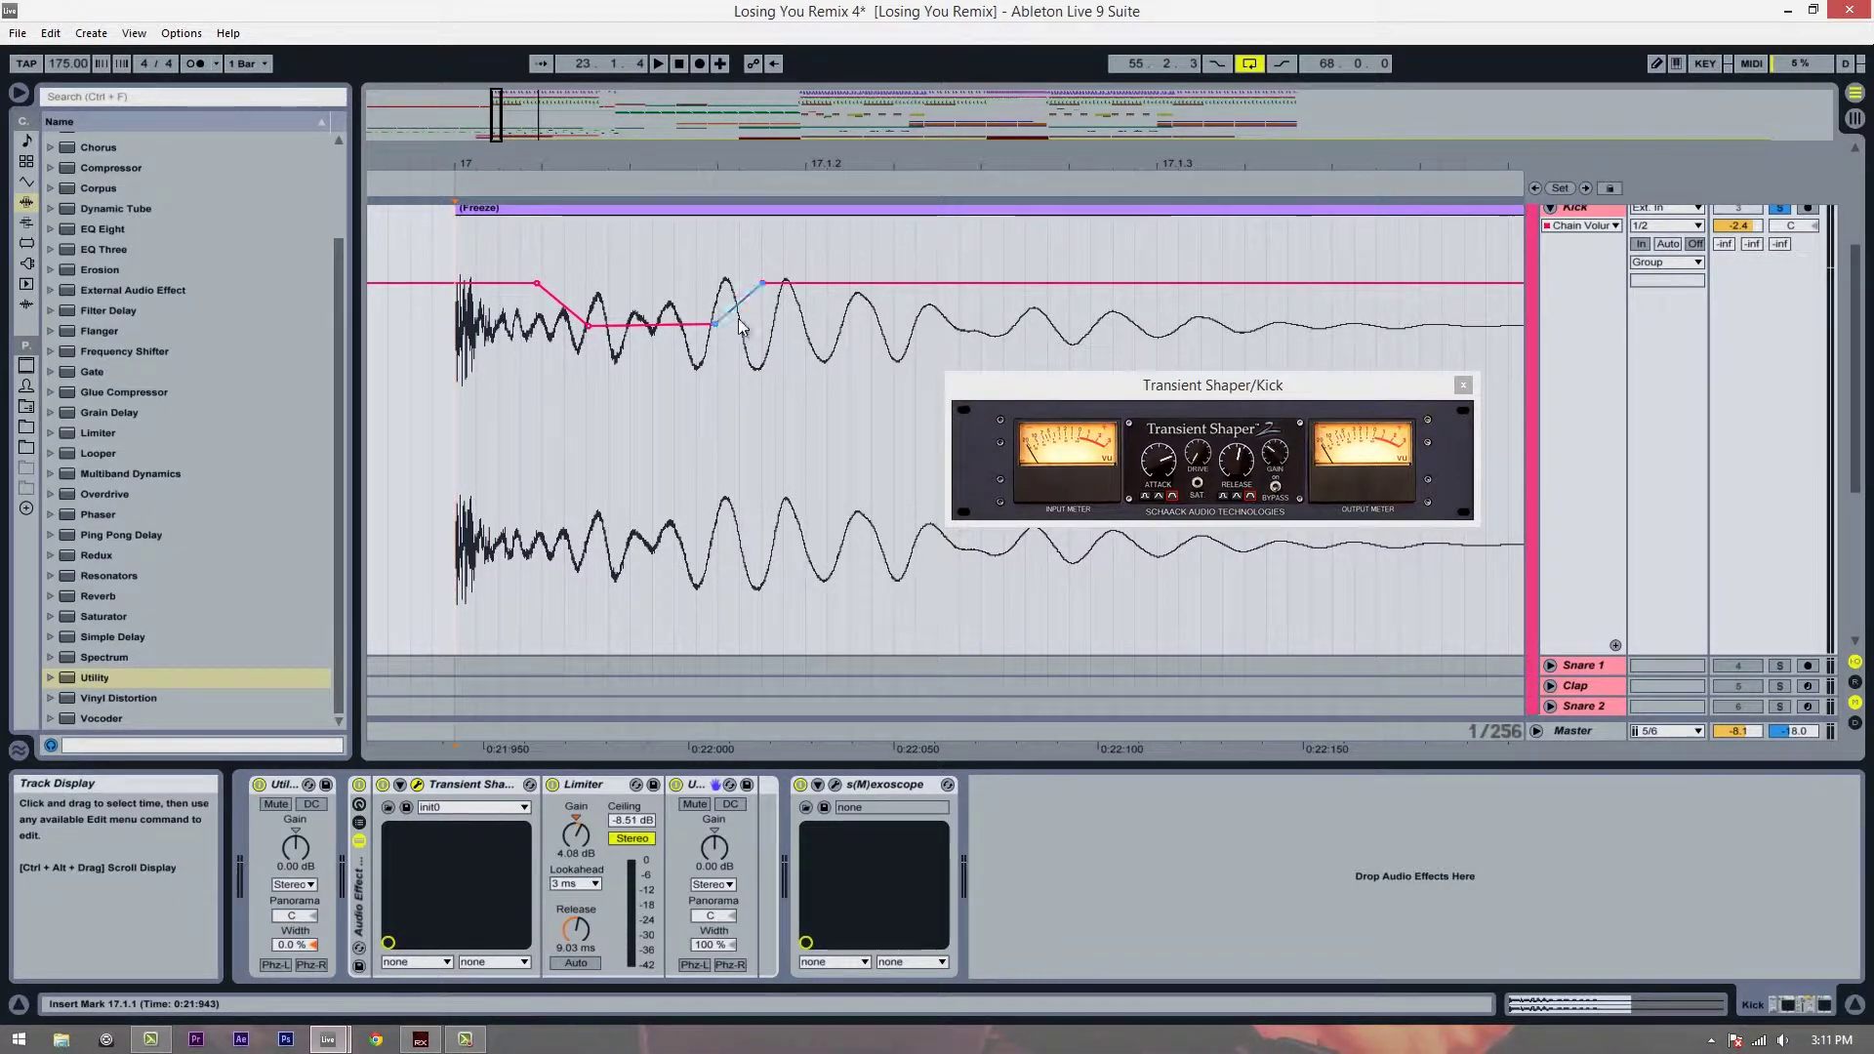
pyautogui.moveTo(658, 326); pyautogui.dragTo(657, 330)
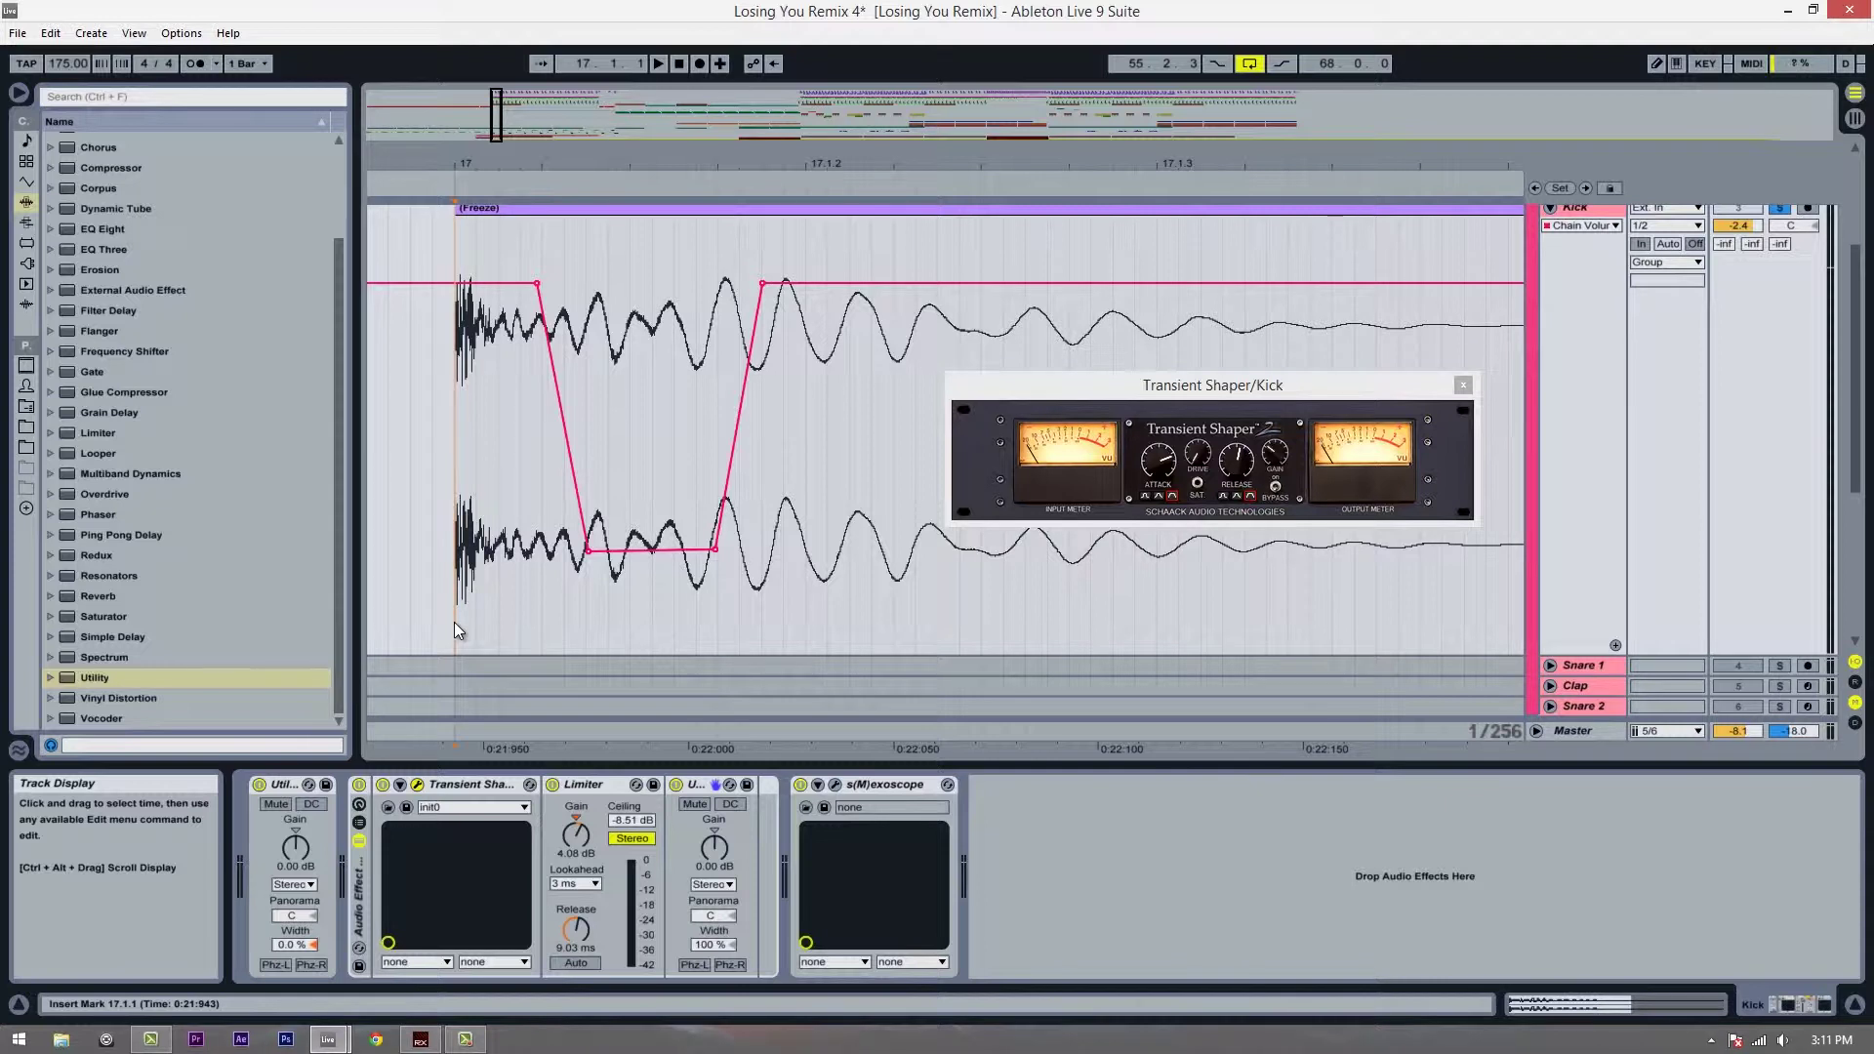
pyautogui.press('space')
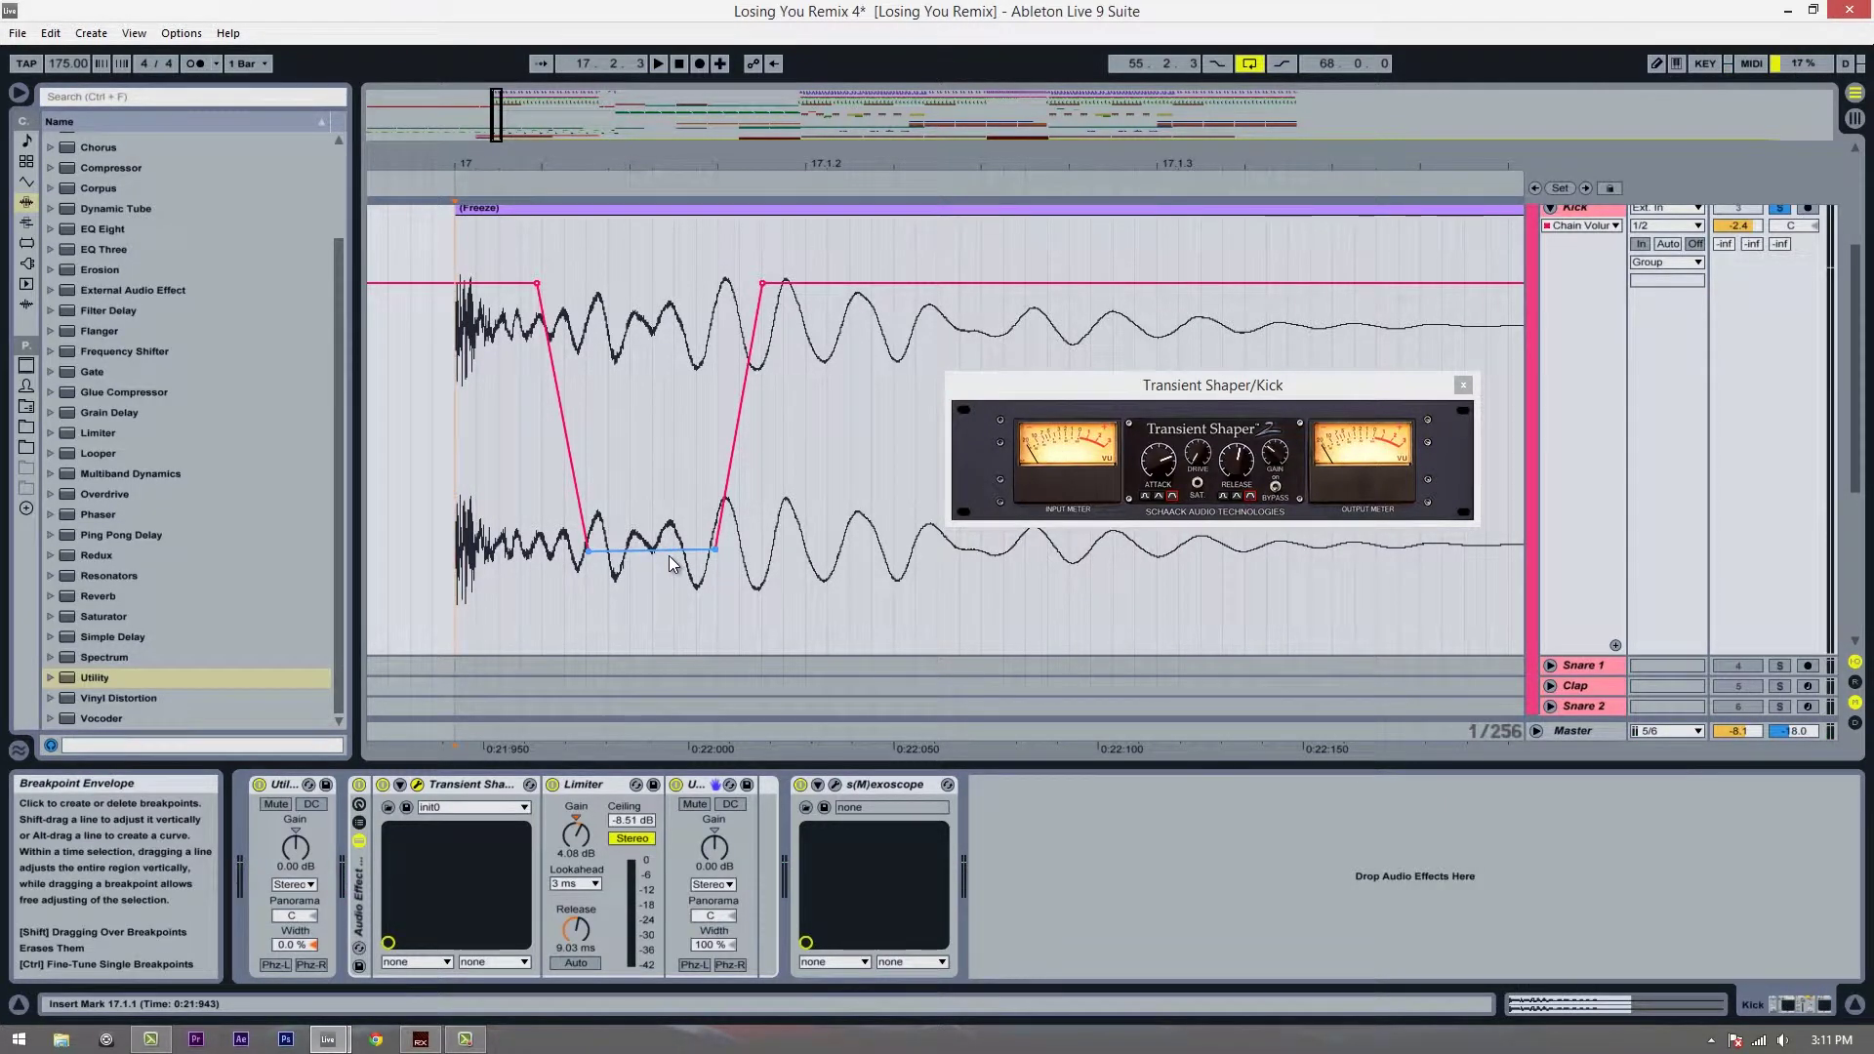
pyautogui.moveTo(671, 551); pyautogui.dragTo(671, 652)
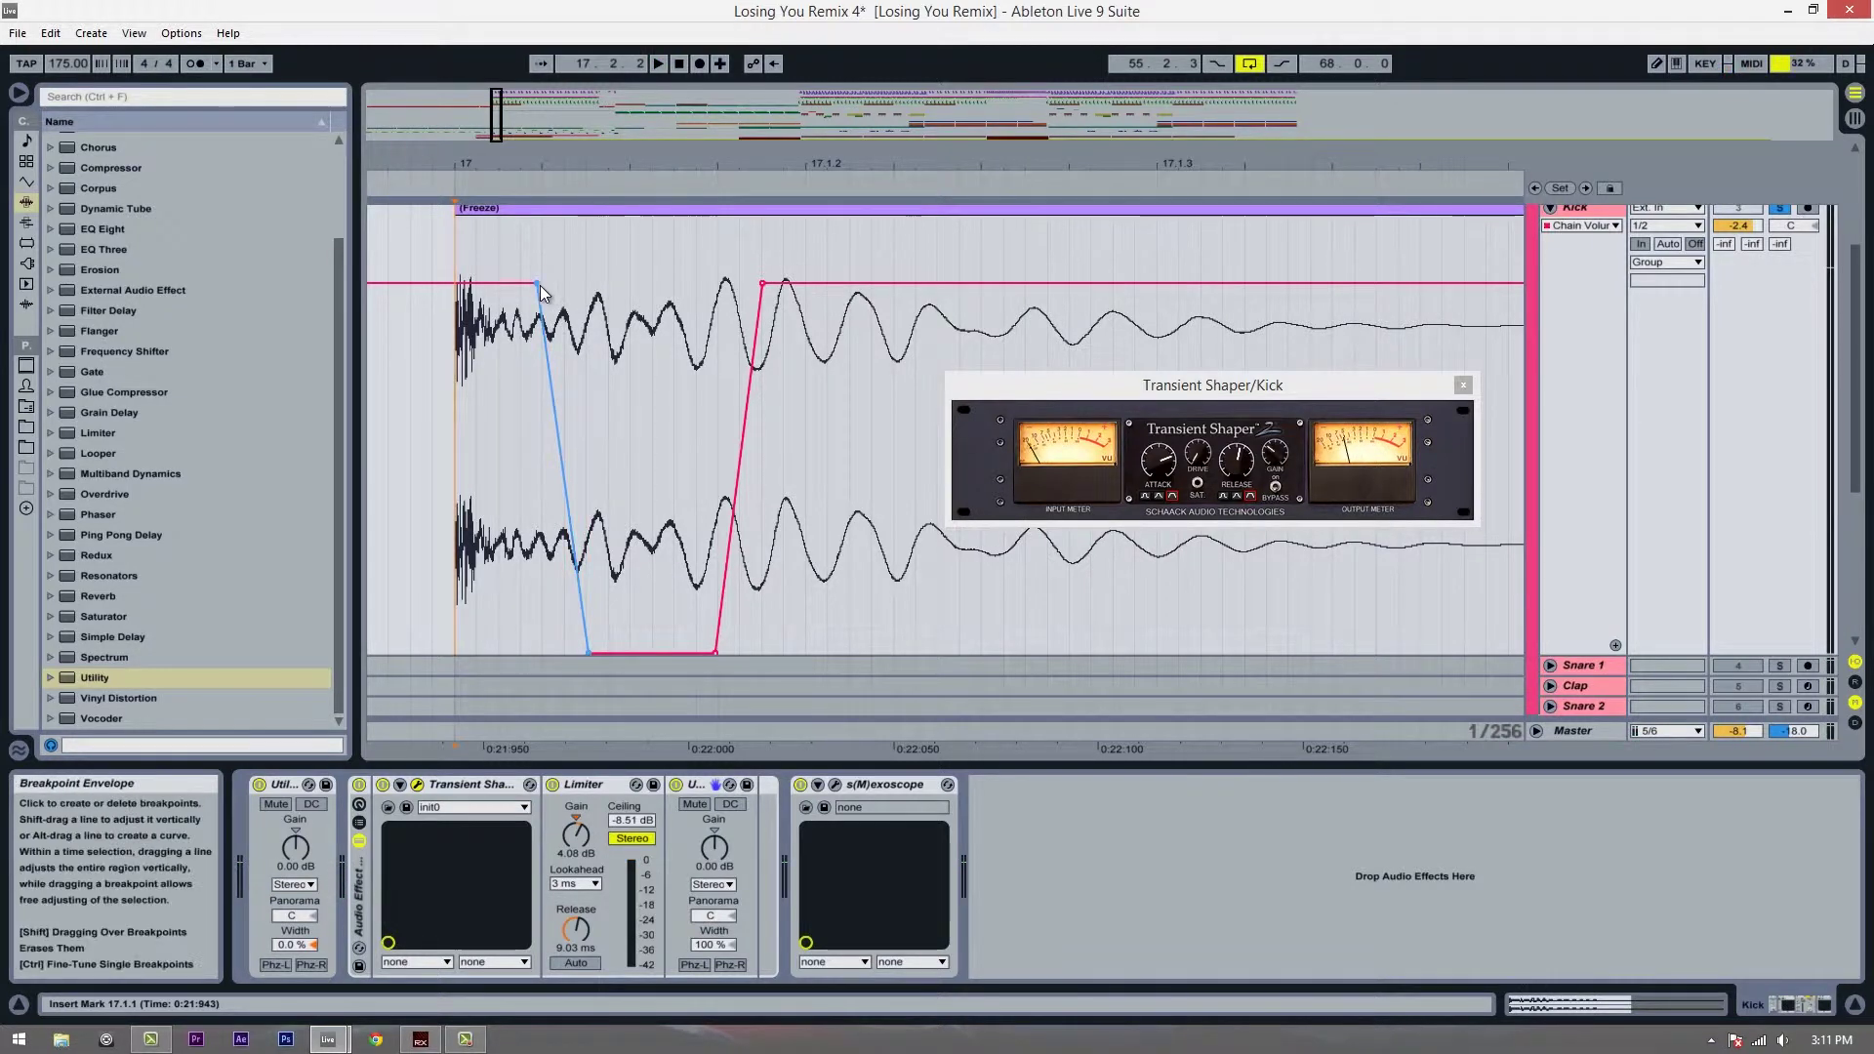
# - Shift both breakpoints of the dip's falling edge later to make a near-vertical drop, and play the kick
pyautogui.moveTo(539, 284); pyautogui.dragTo(582, 284)
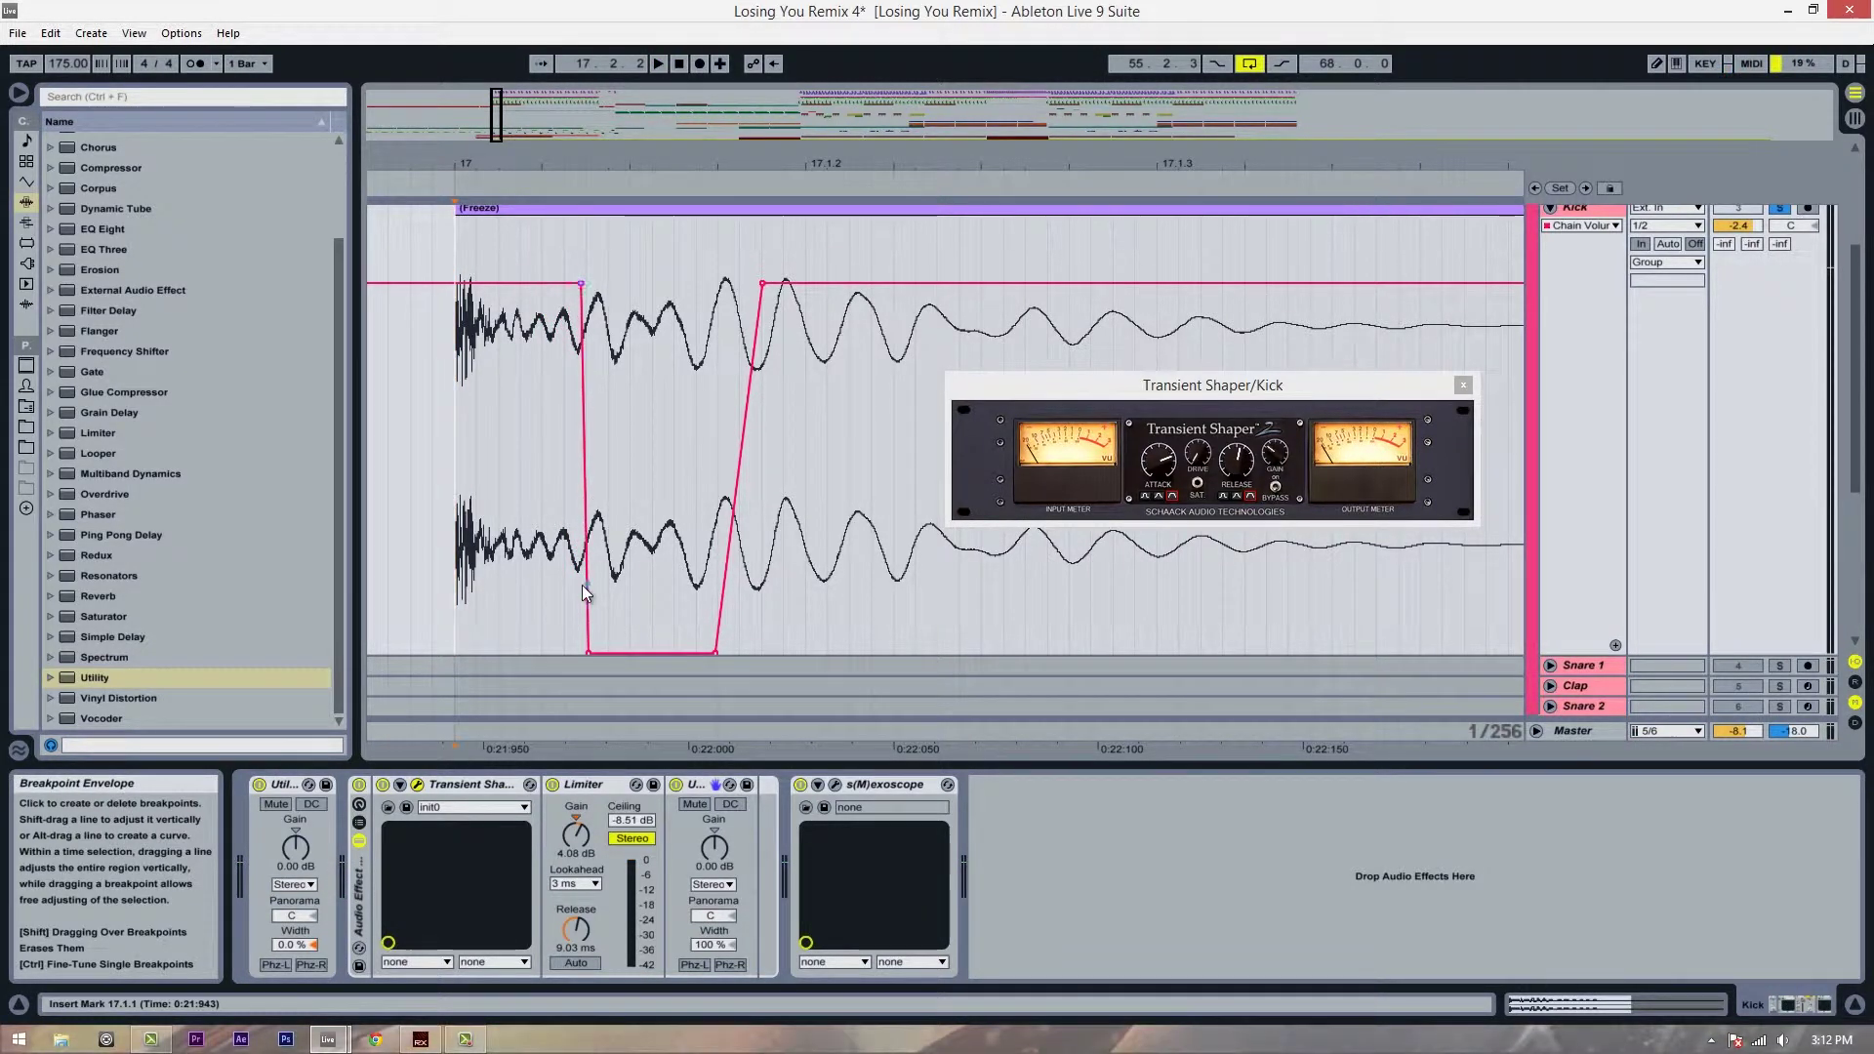
pyautogui.moveTo(588, 652); pyautogui.dragTo(600, 655)
pyautogui.moveTo(582, 284); pyautogui.dragTo(613, 284)
pyautogui.press('space')
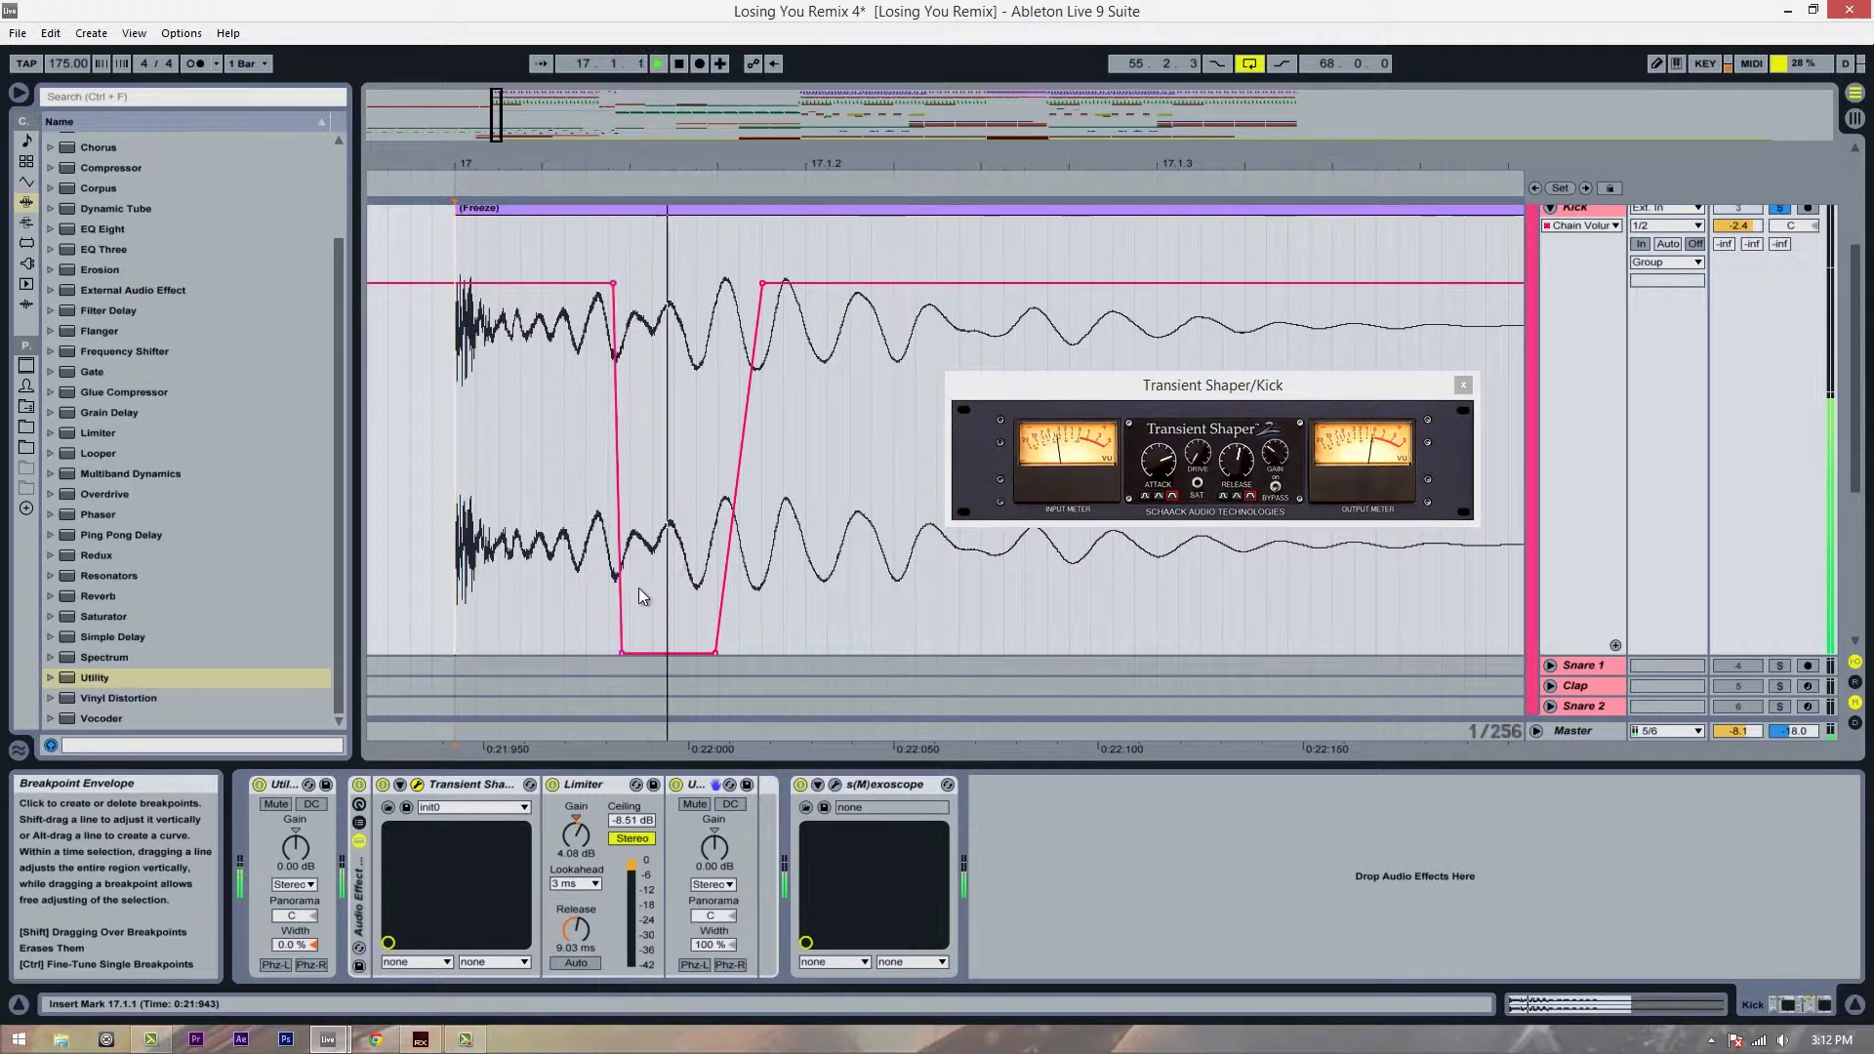
# - Shorten the dip's floor by moving its first low breakpoint later, nudge the upper start breakpoint later, and audition the kick
pyautogui.moveTo(621, 652); pyautogui.dragTo(658, 652)
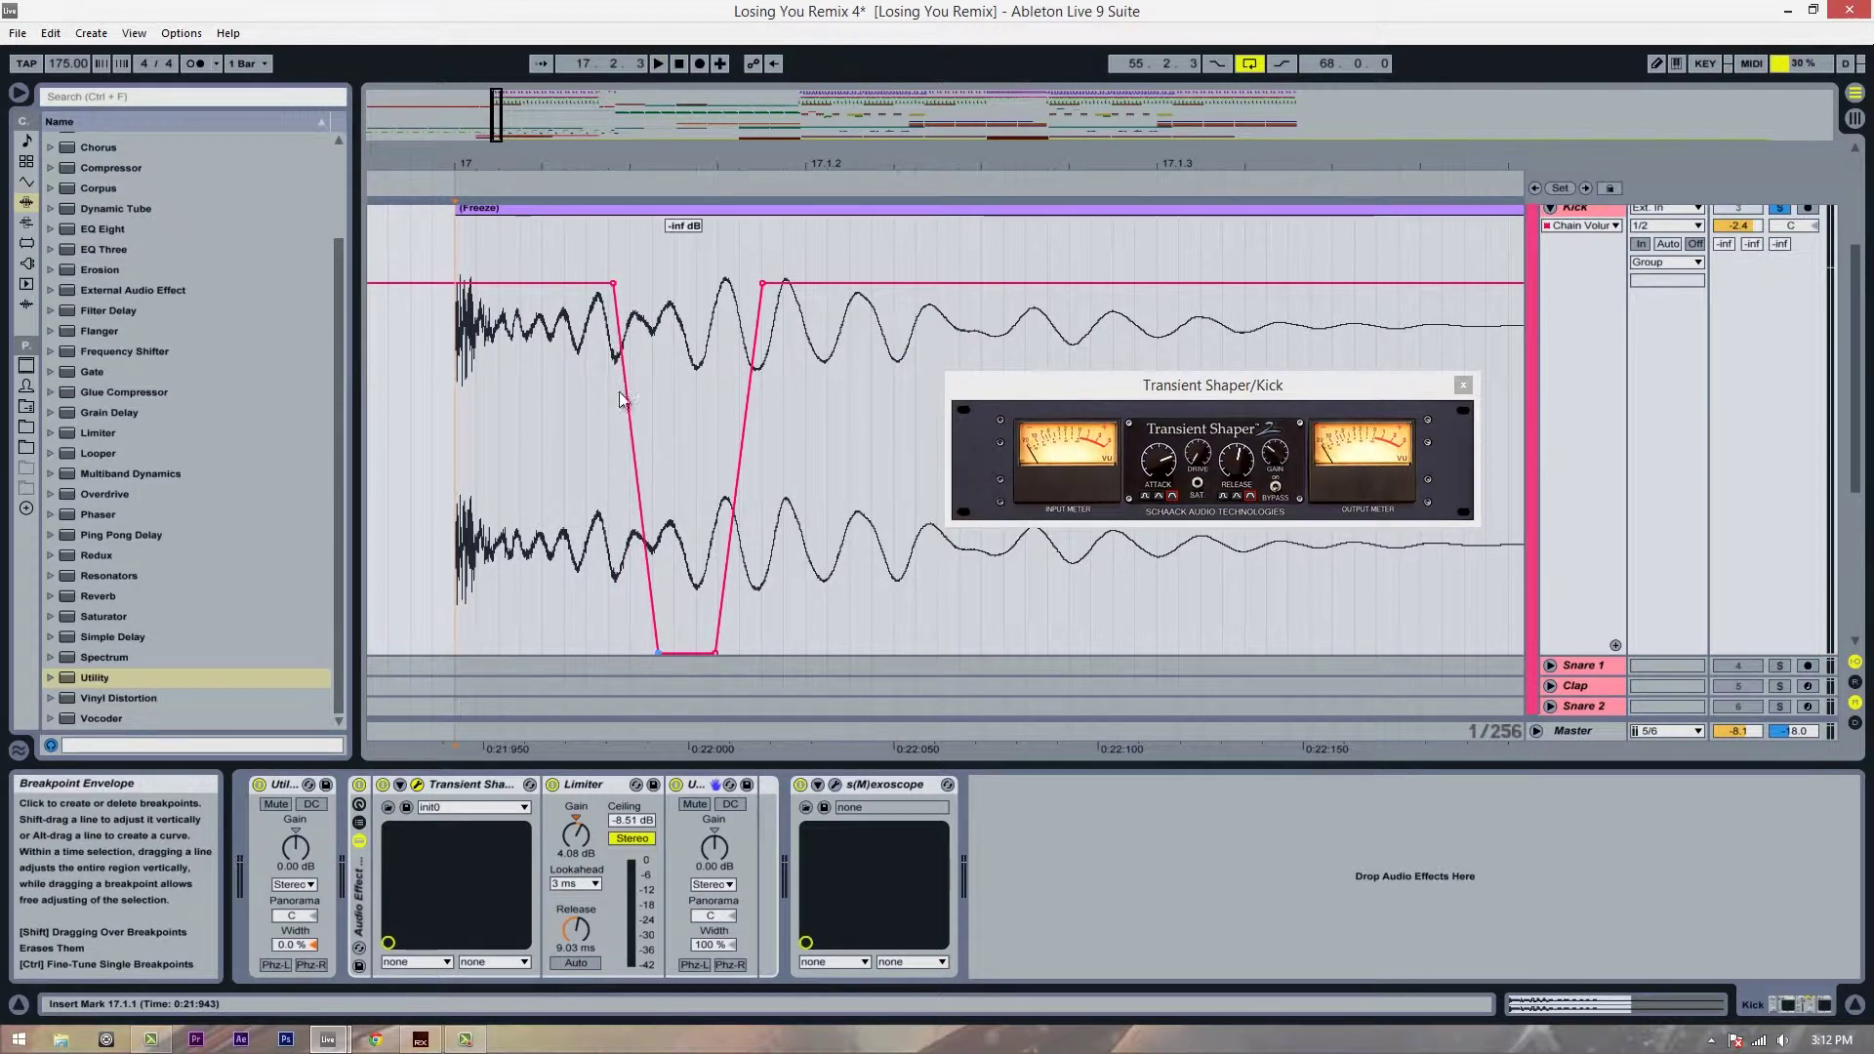
pyautogui.moveTo(615, 292)
pyautogui.mouseDown()
pyautogui.moveTo(627, 284)
pyautogui.moveTo(617, 294)
pyautogui.mouseUp()
pyautogui.click(626, 284)
pyautogui.press('space')
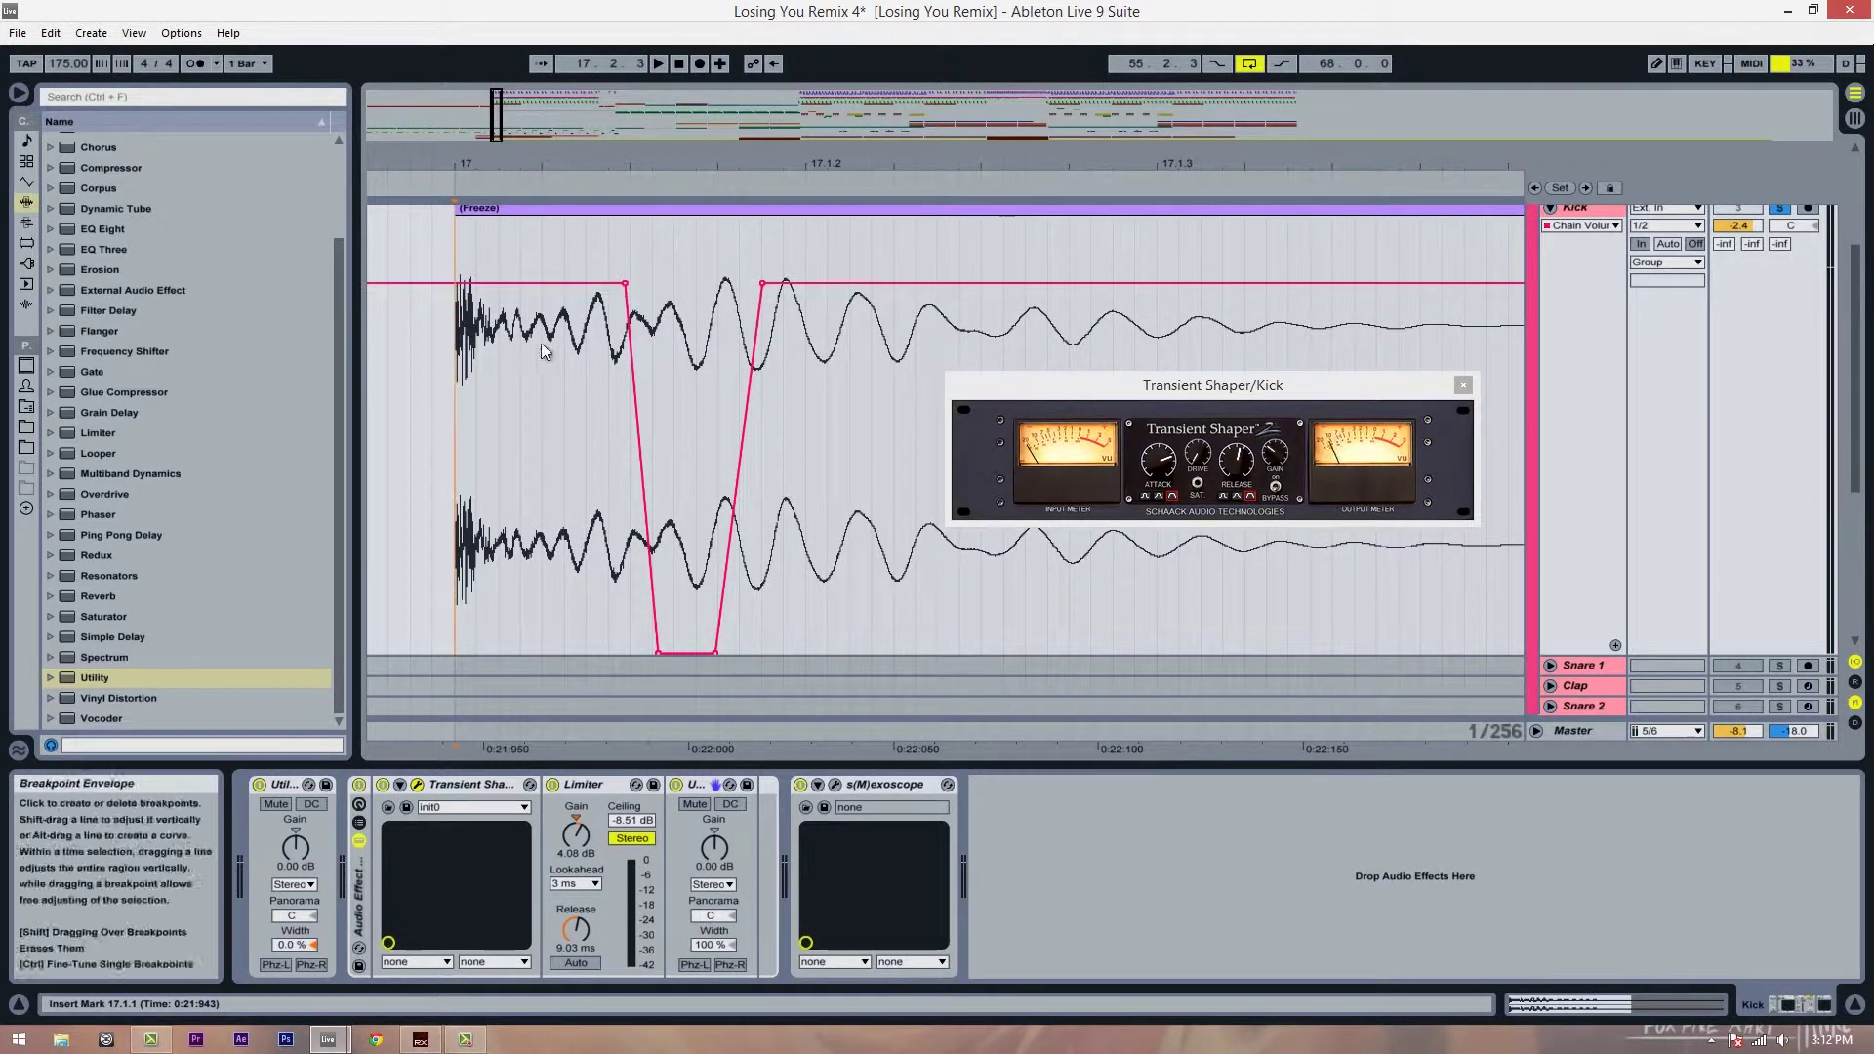
# - Move the dip's end breakpoint earlier onto the first tall peak of the kick's body, and audition it
pyautogui.moveTo(762, 283)
pyautogui.mouseDown()
pyautogui.moveTo(715, 283)
pyautogui.moveTo(953, 281)
pyautogui.moveTo(727, 277)
pyautogui.moveTo(764, 294)
pyautogui.mouseUp()
pyautogui.press('space')
pyautogui.press('space')
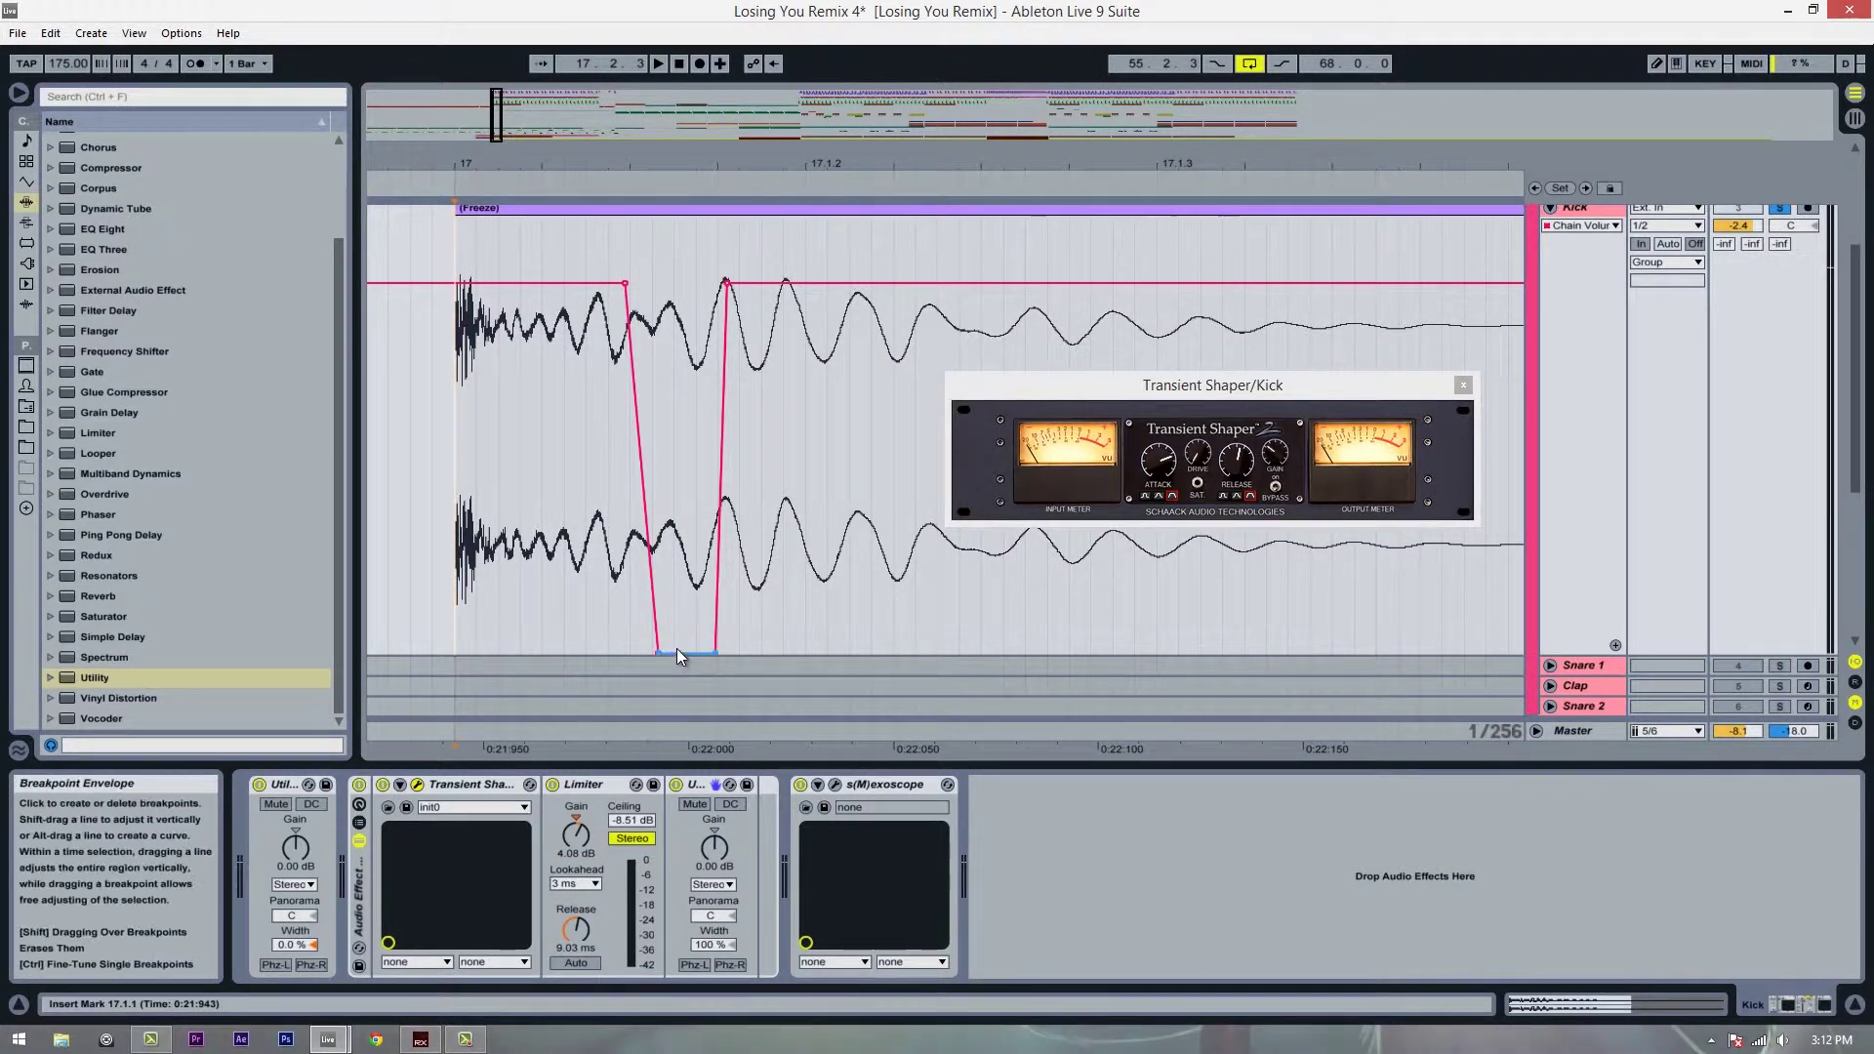
# - Raise the floor of the Kick's volume dip to about -8.1 dB and audition the kick
pyautogui.moveTo(676, 650); pyautogui.dragTo(686, 369)
pyautogui.press('space')
pyautogui.press('space')
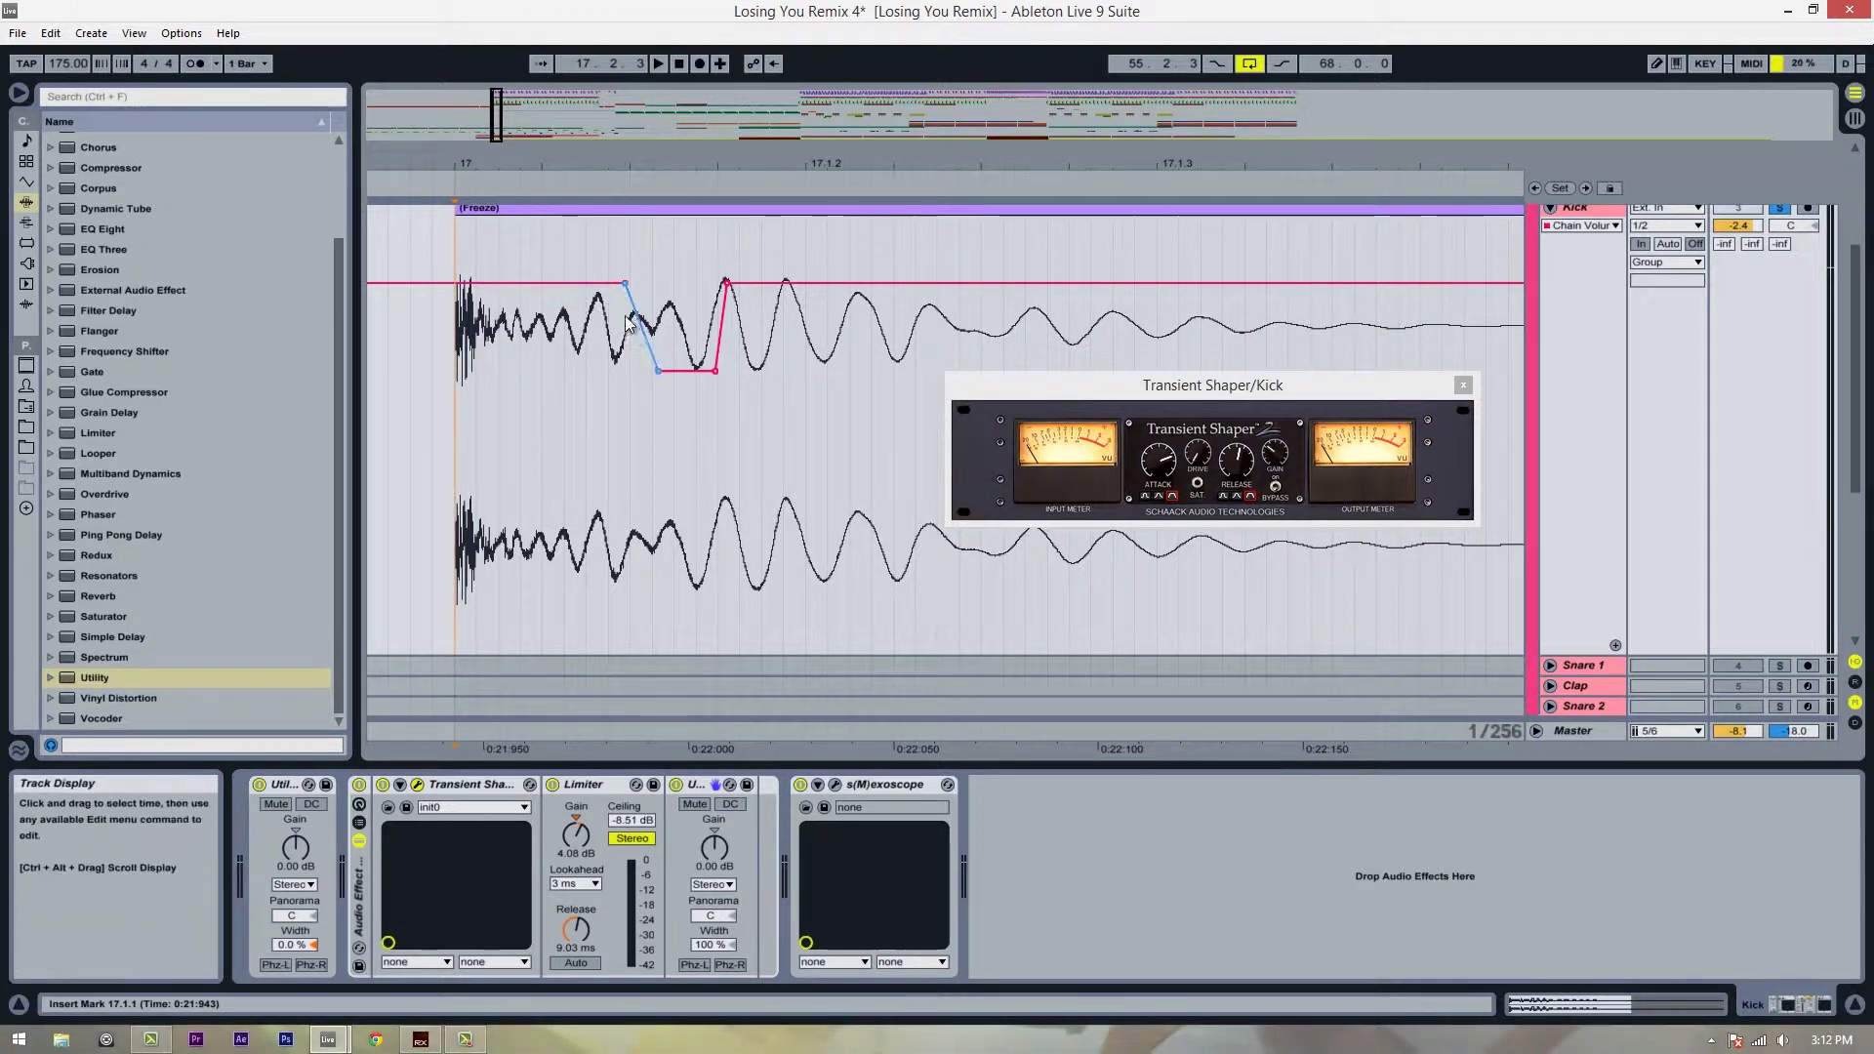
# - Soften both slopes of the dip by moving its last low breakpoint and its upper start breakpoint earlier, and audition the kick
pyautogui.moveTo(713, 371); pyautogui.dragTo(693, 371)
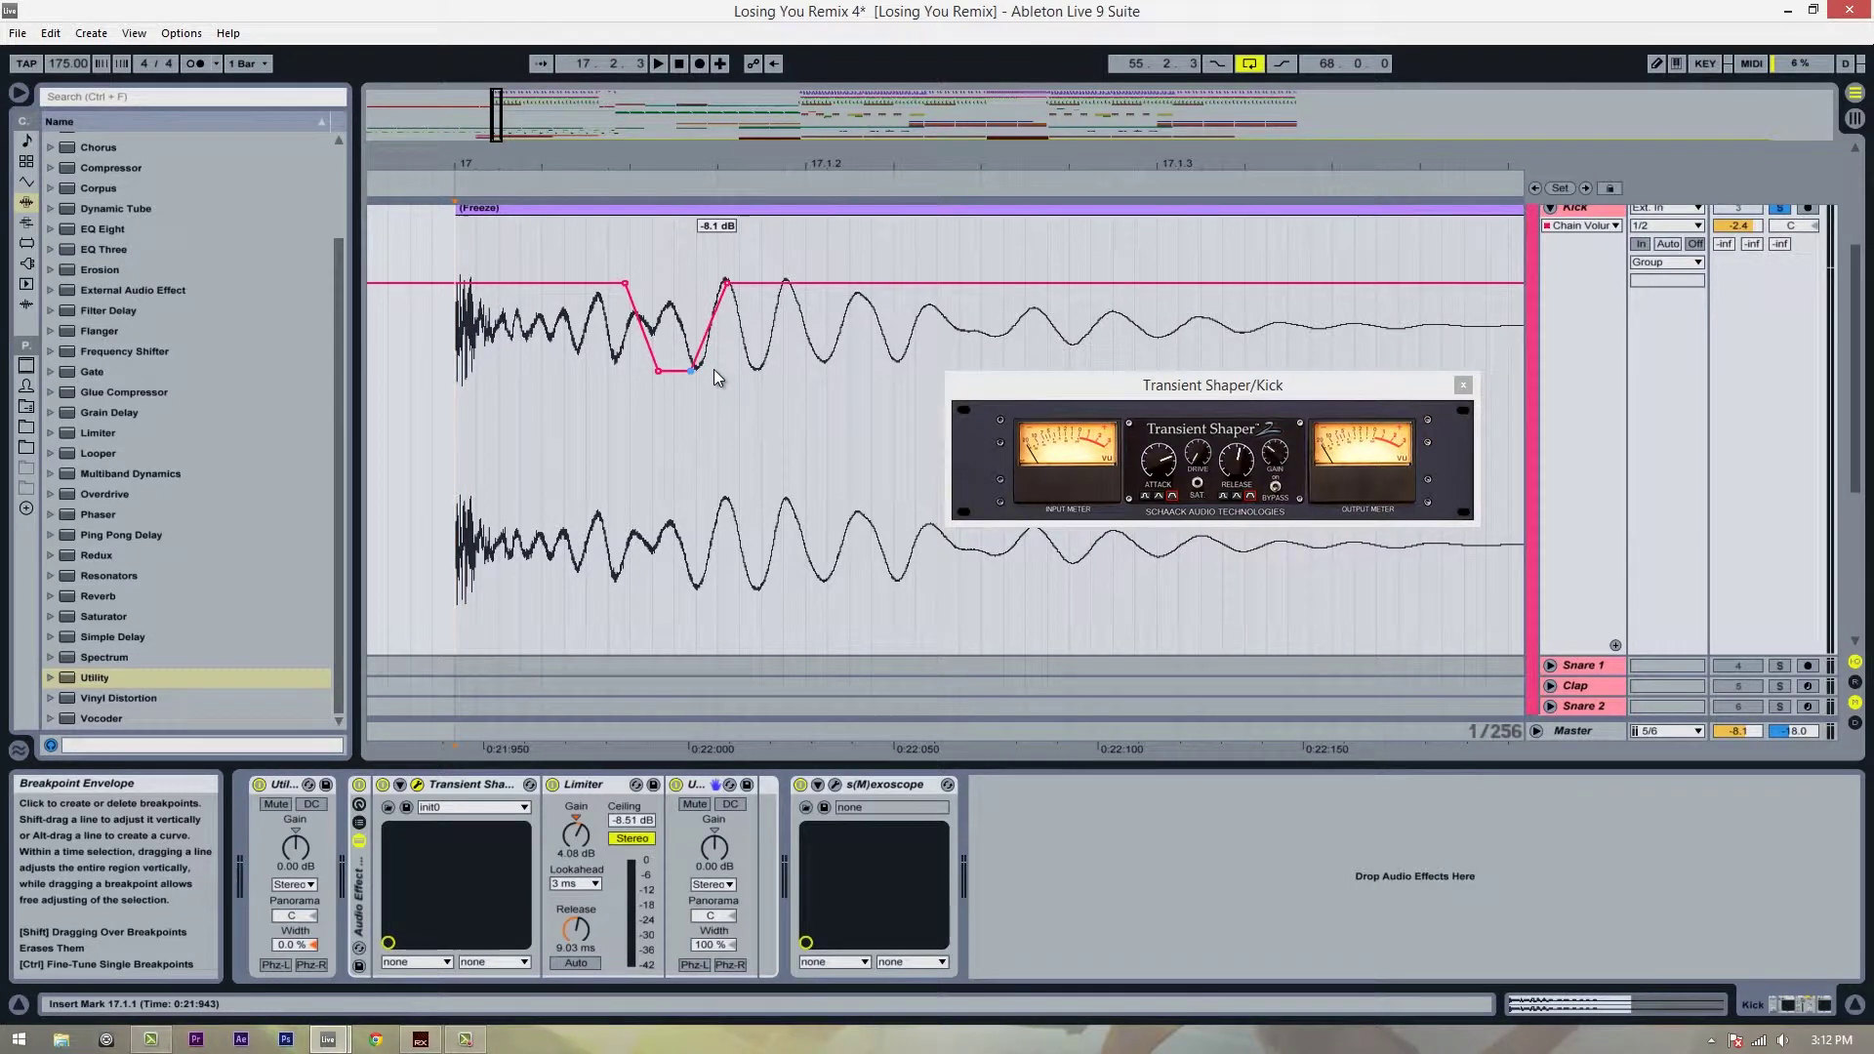
pyautogui.click(625, 284)
pyautogui.press('space')
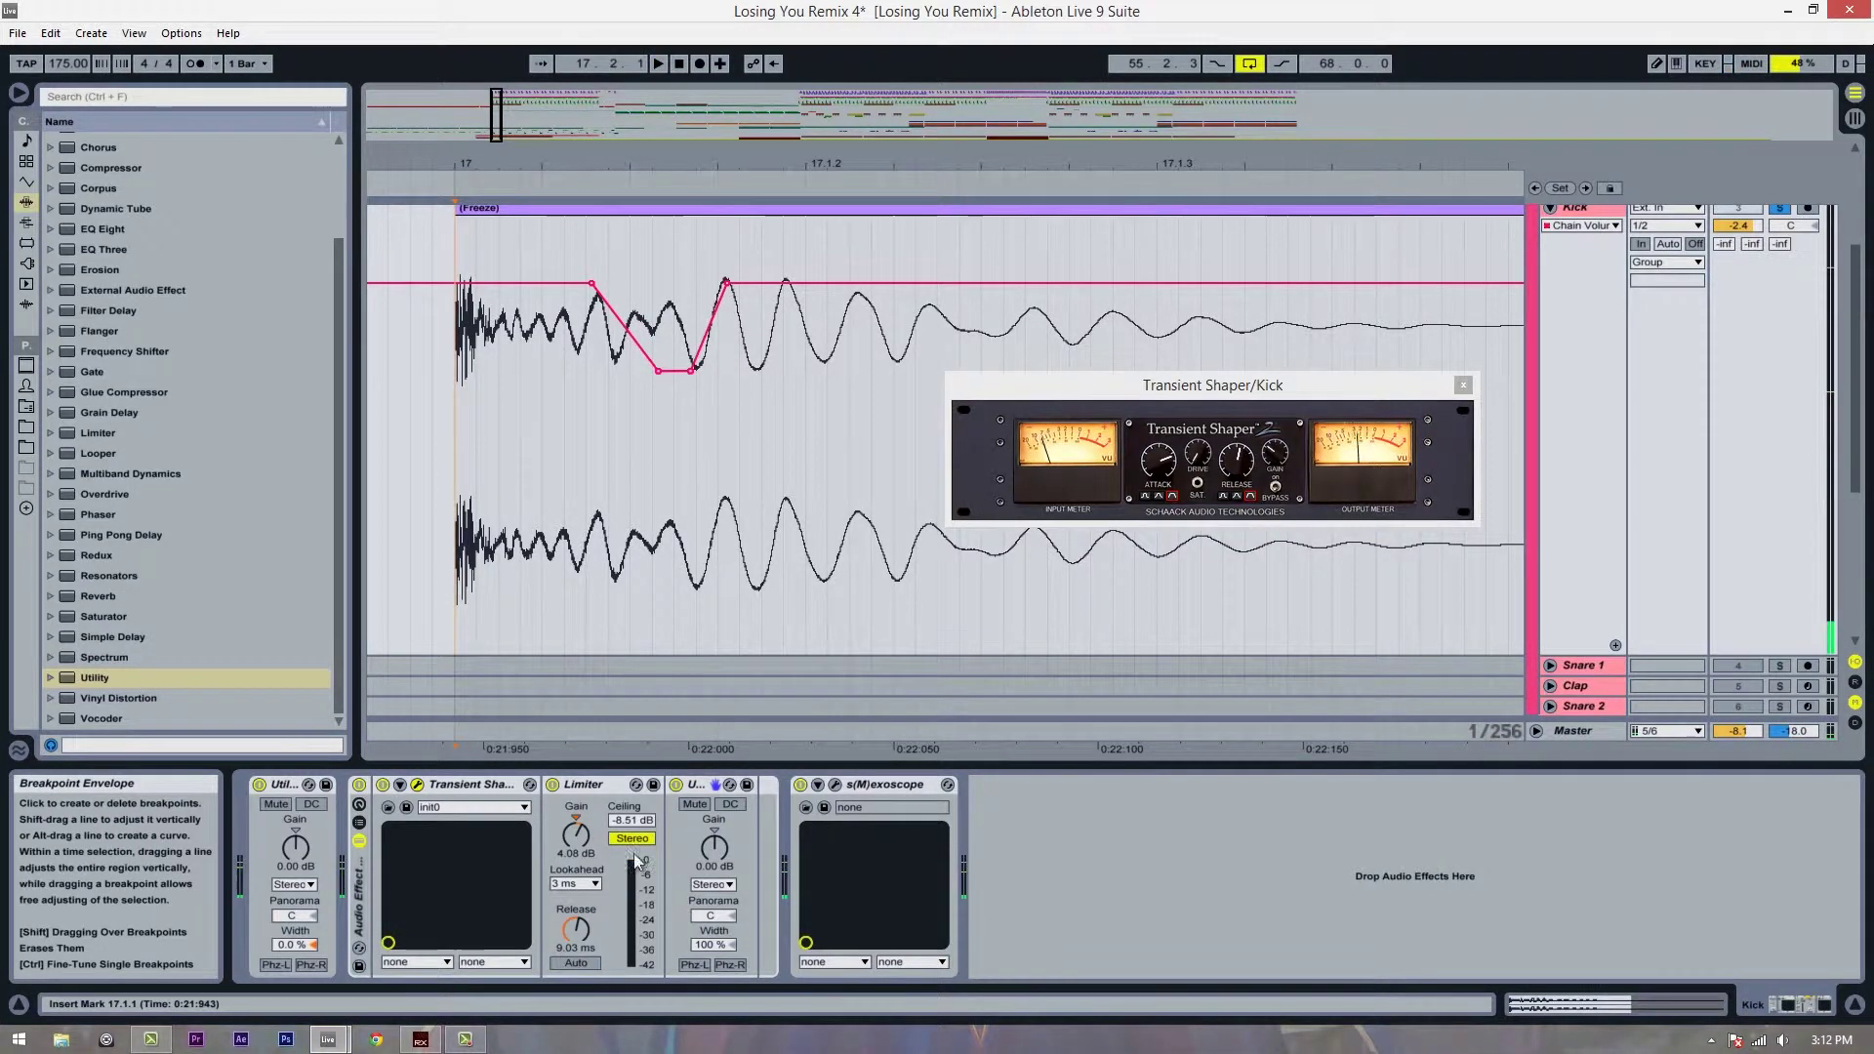
pyautogui.press('space')
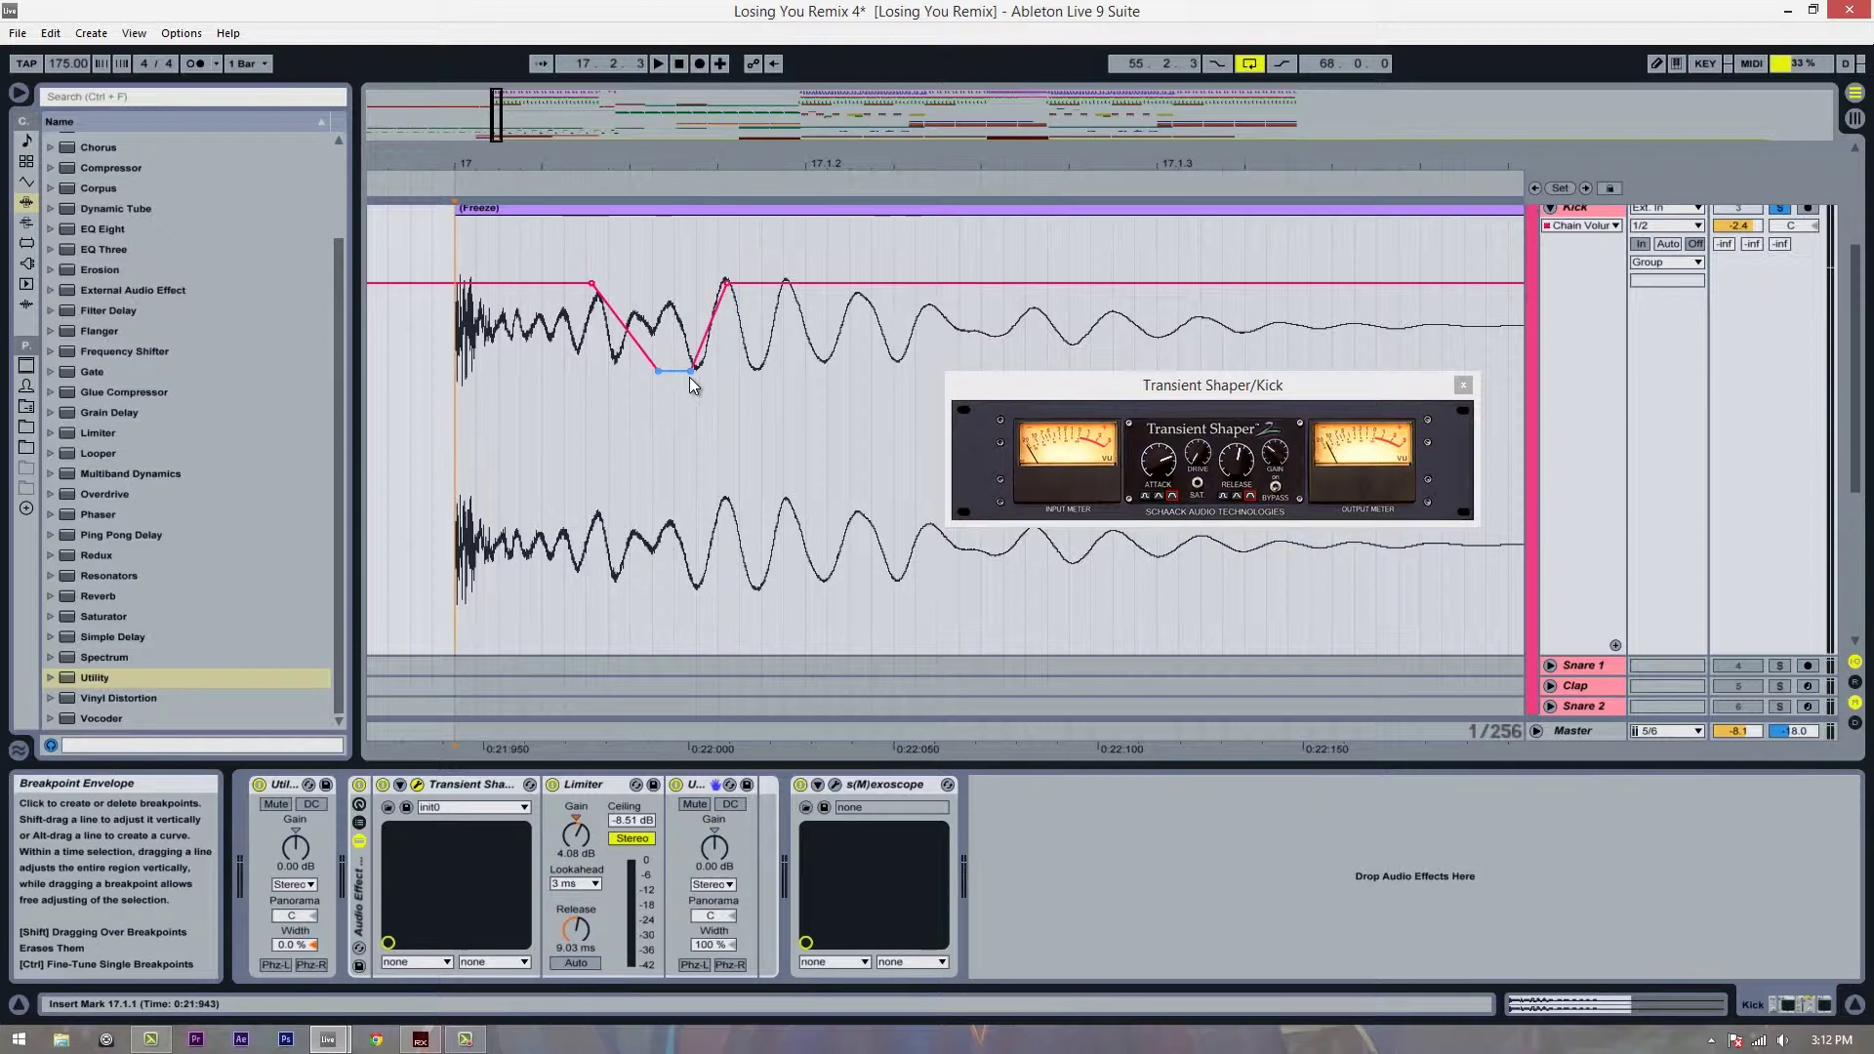
# - Nudge both low breakpoints of the Kick's volume dip slightly earlier and play back the kick
pyautogui.moveTo(691, 374)
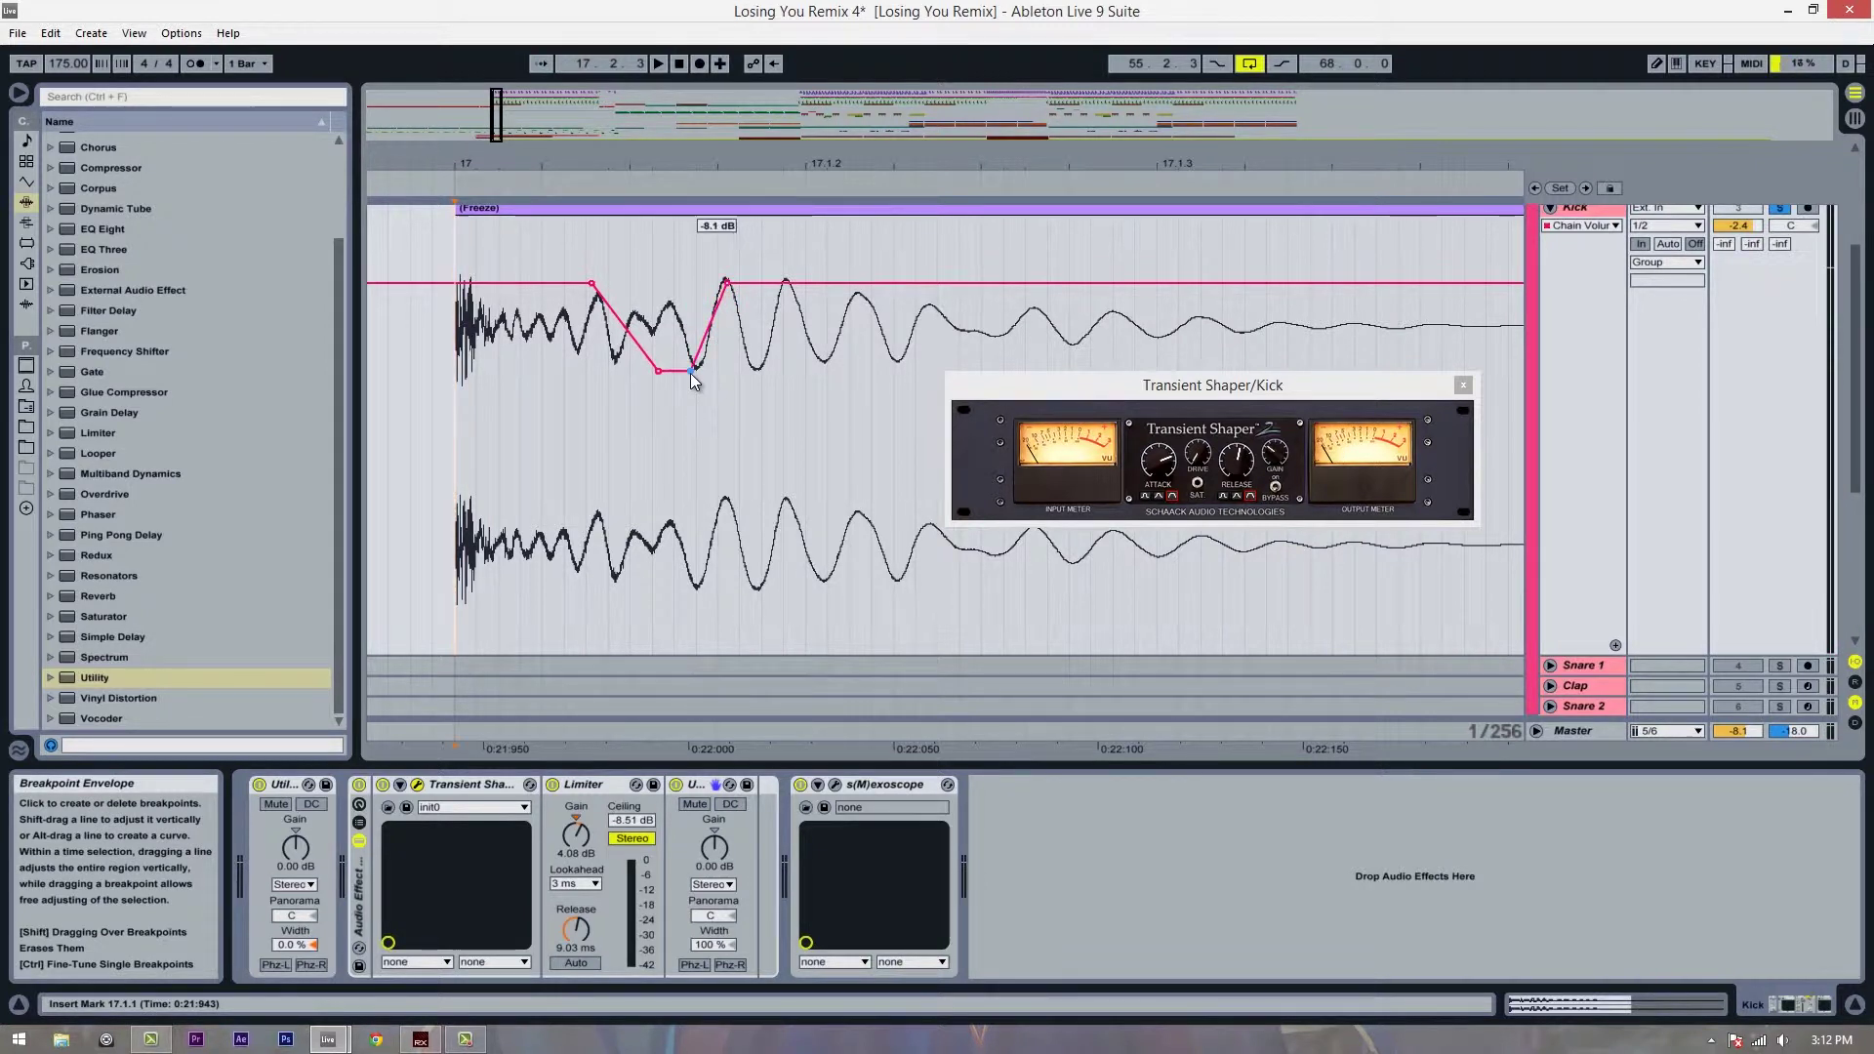
pyautogui.moveTo(690, 369); pyautogui.dragTo(691, 373)
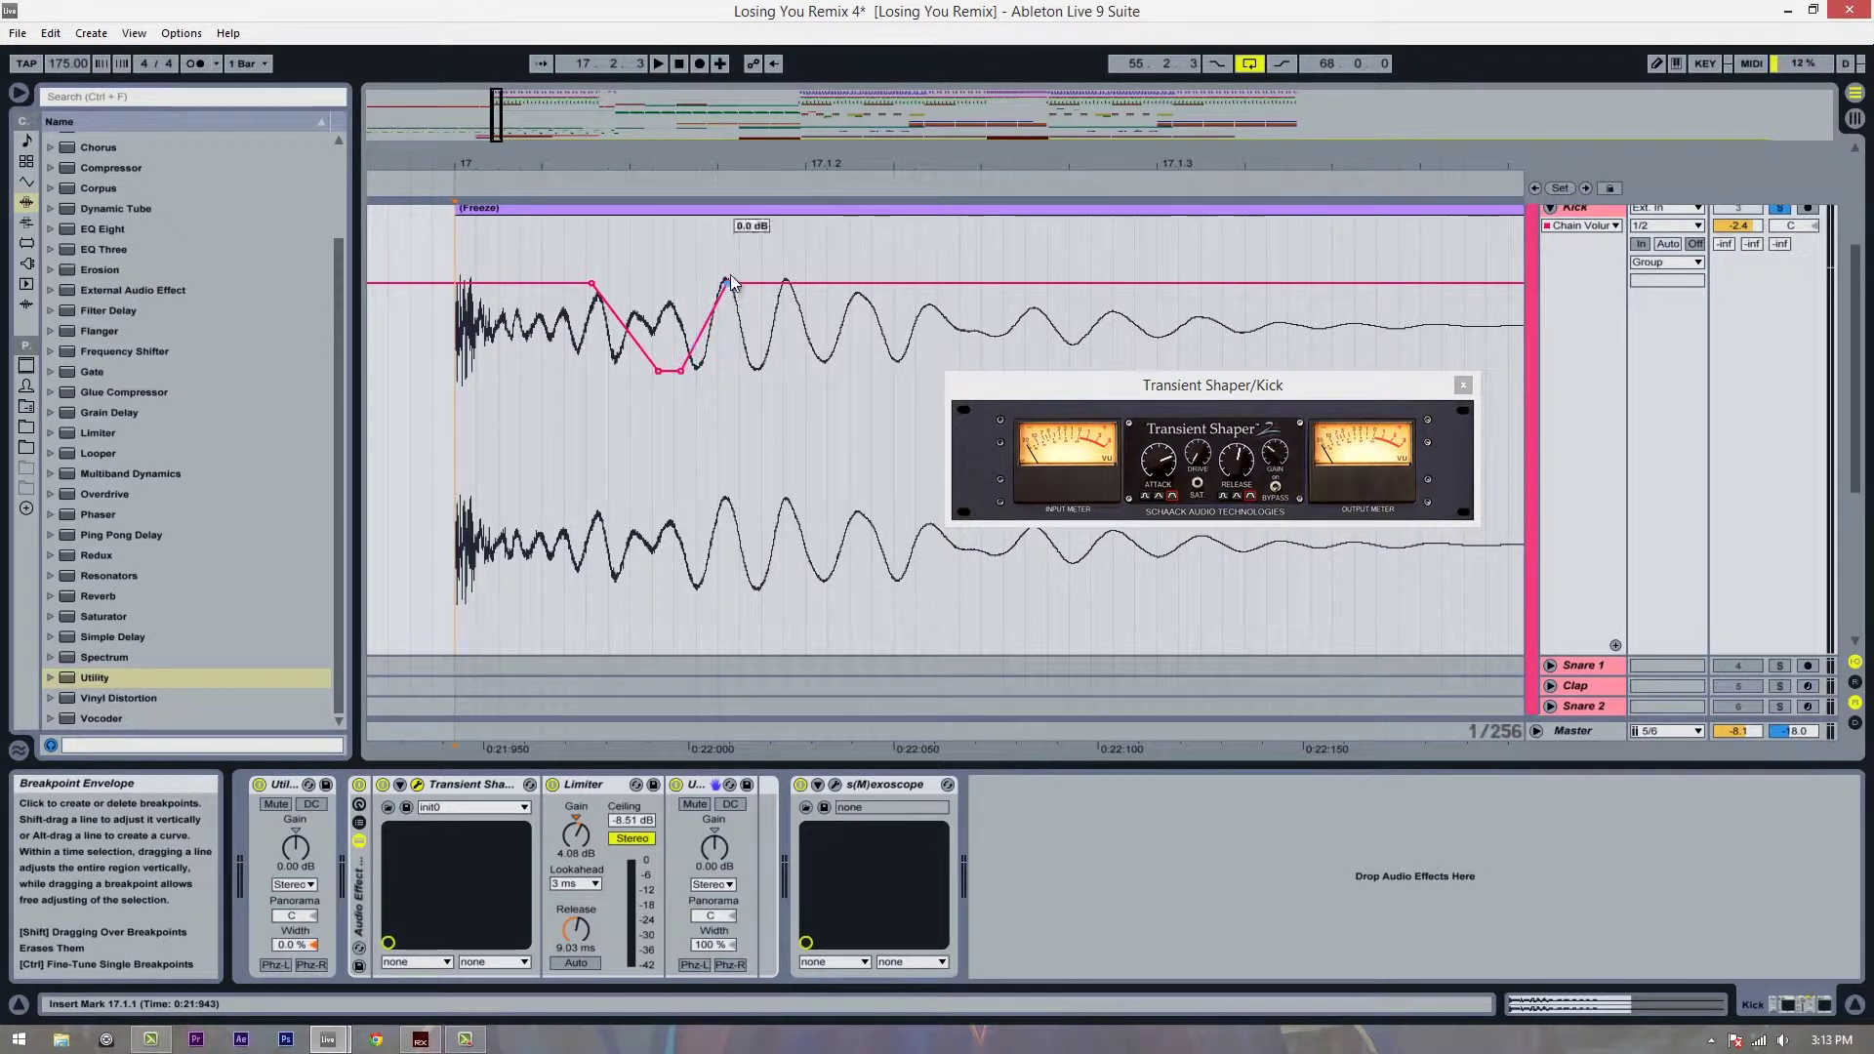
pyautogui.moveTo(655, 372)
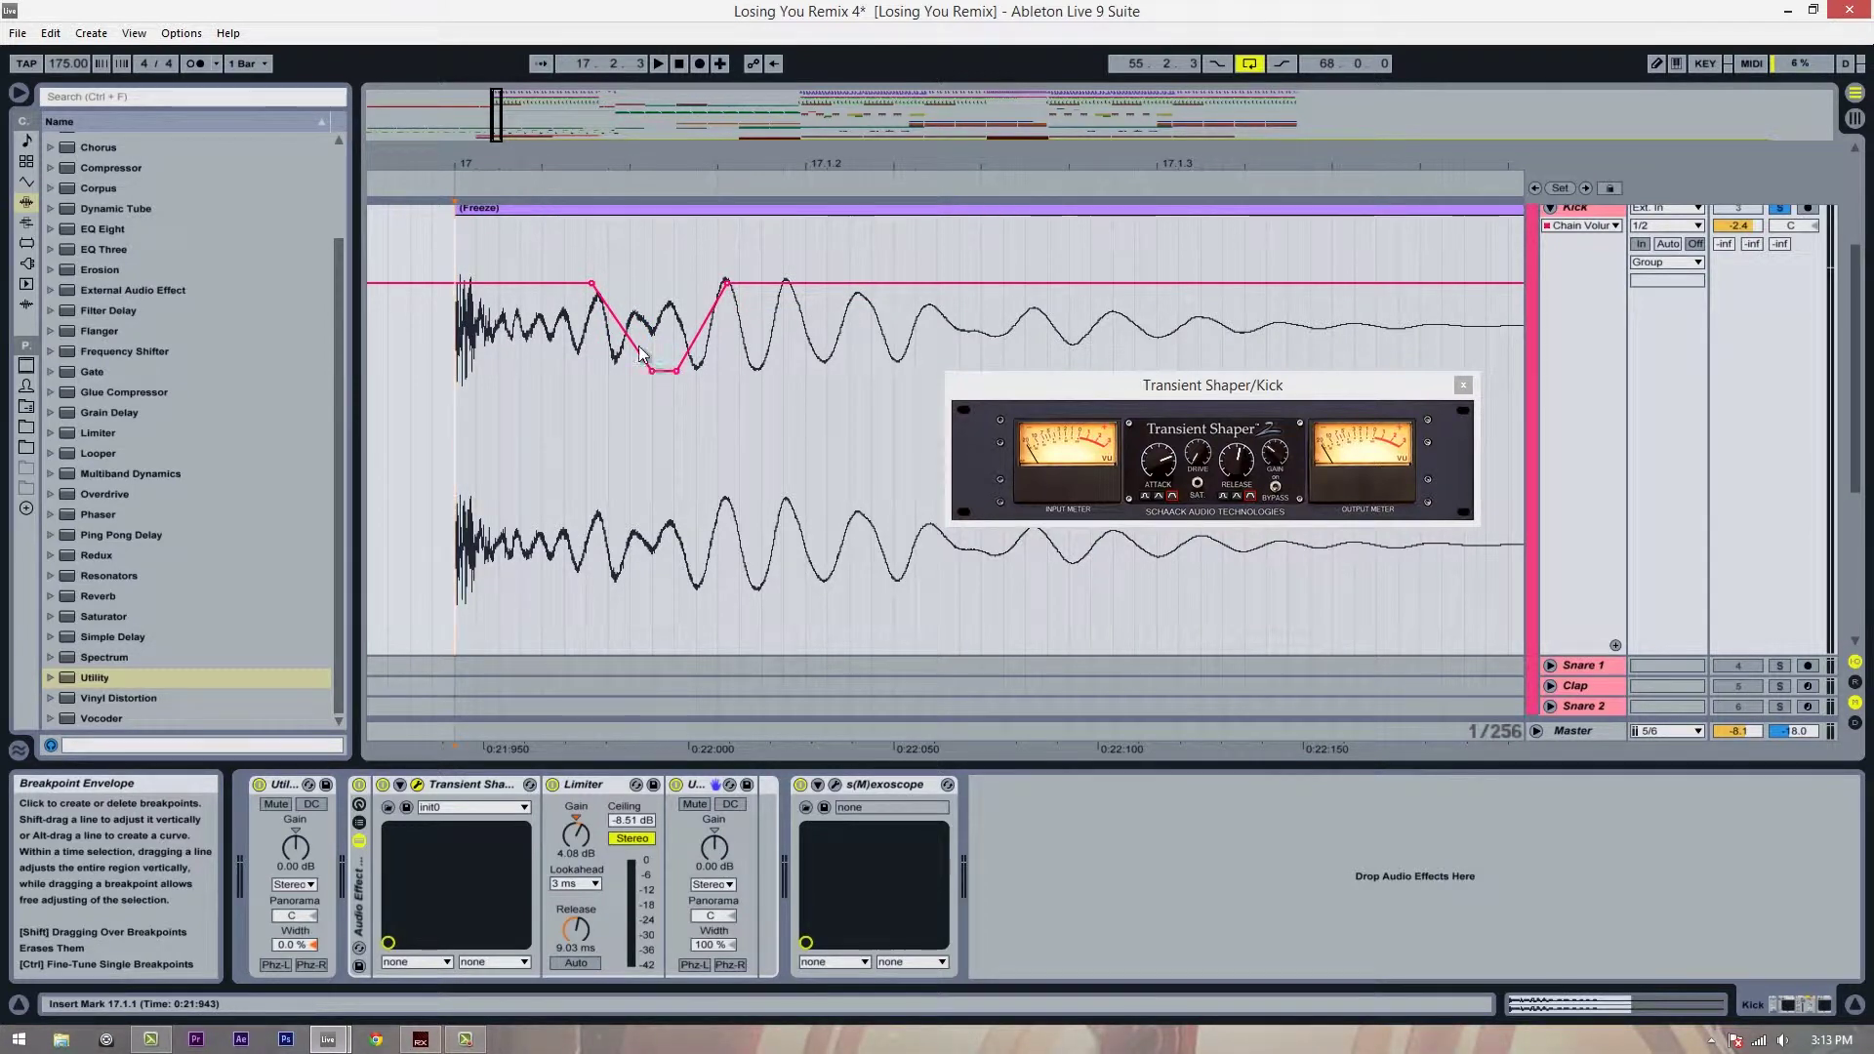
pyautogui.press('space')
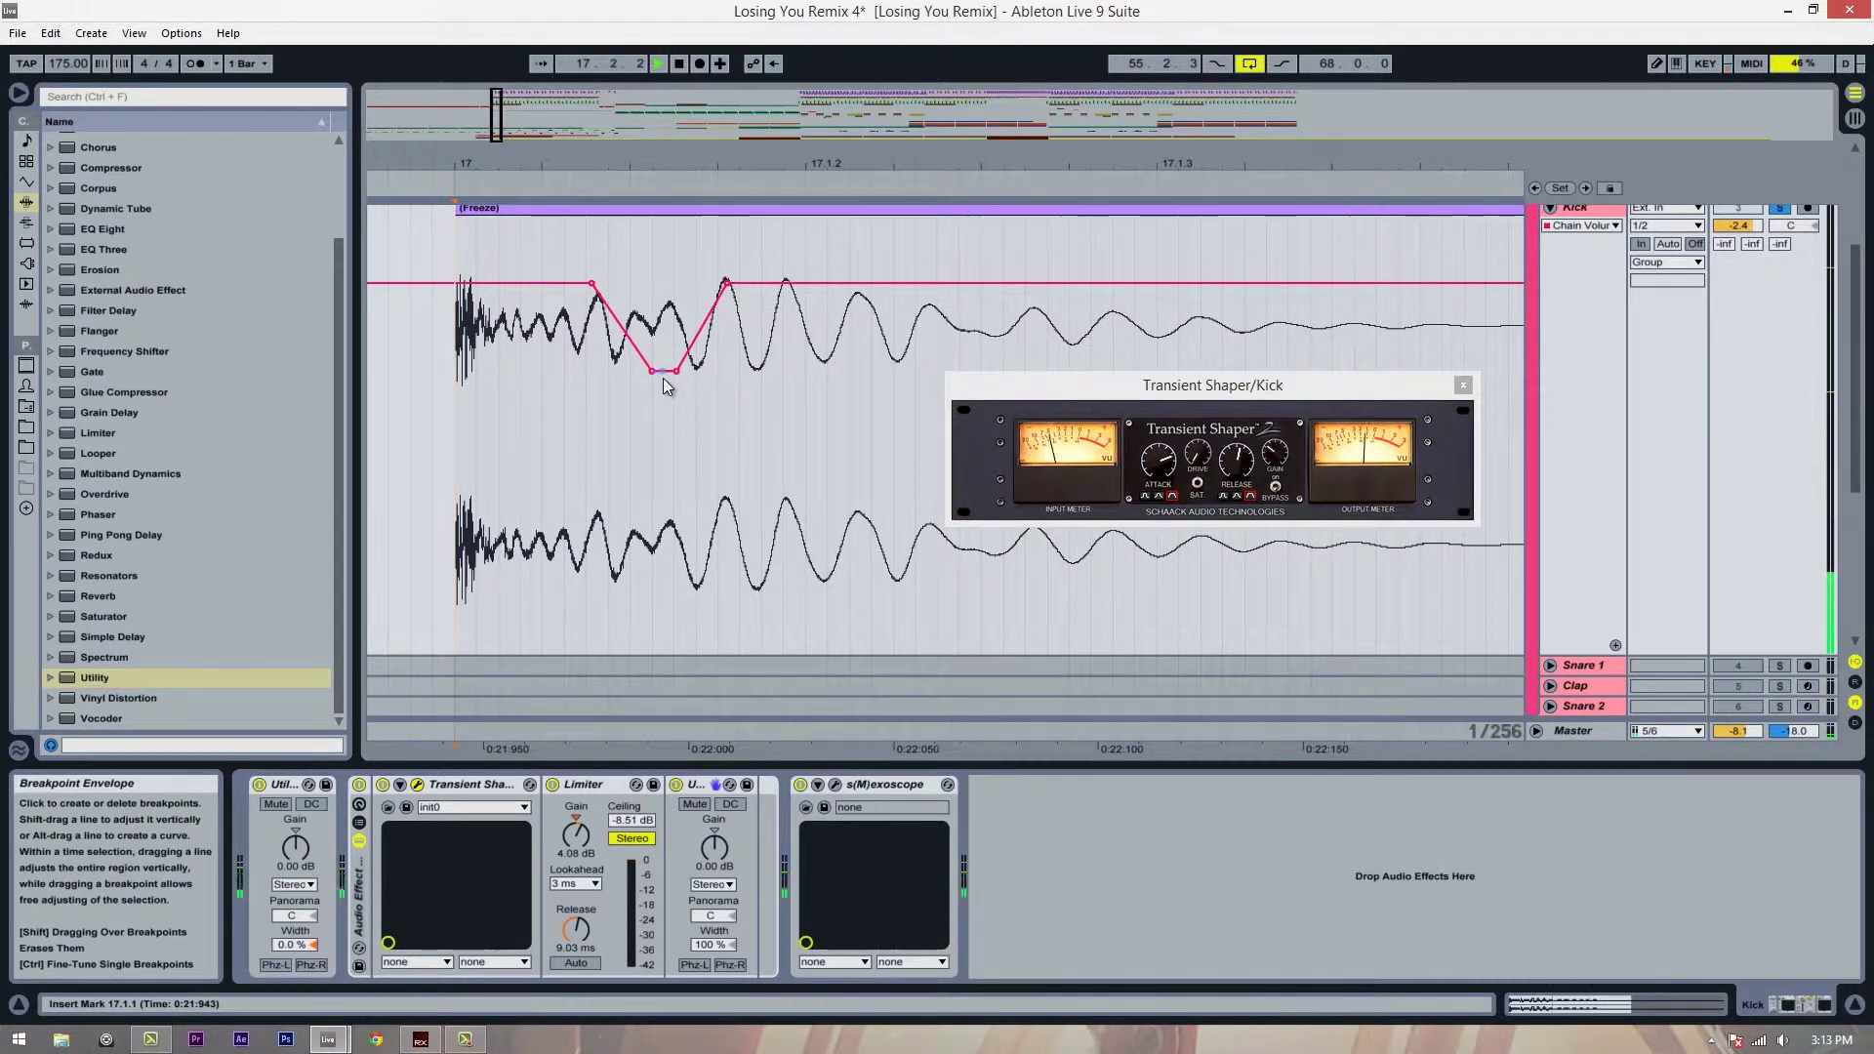
# - Raise the floor of the volume dip in two passes to make it shallower, auditioning the kick
pyautogui.moveTo(663, 384); pyautogui.dragTo(668, 385)
pyautogui.press('space')
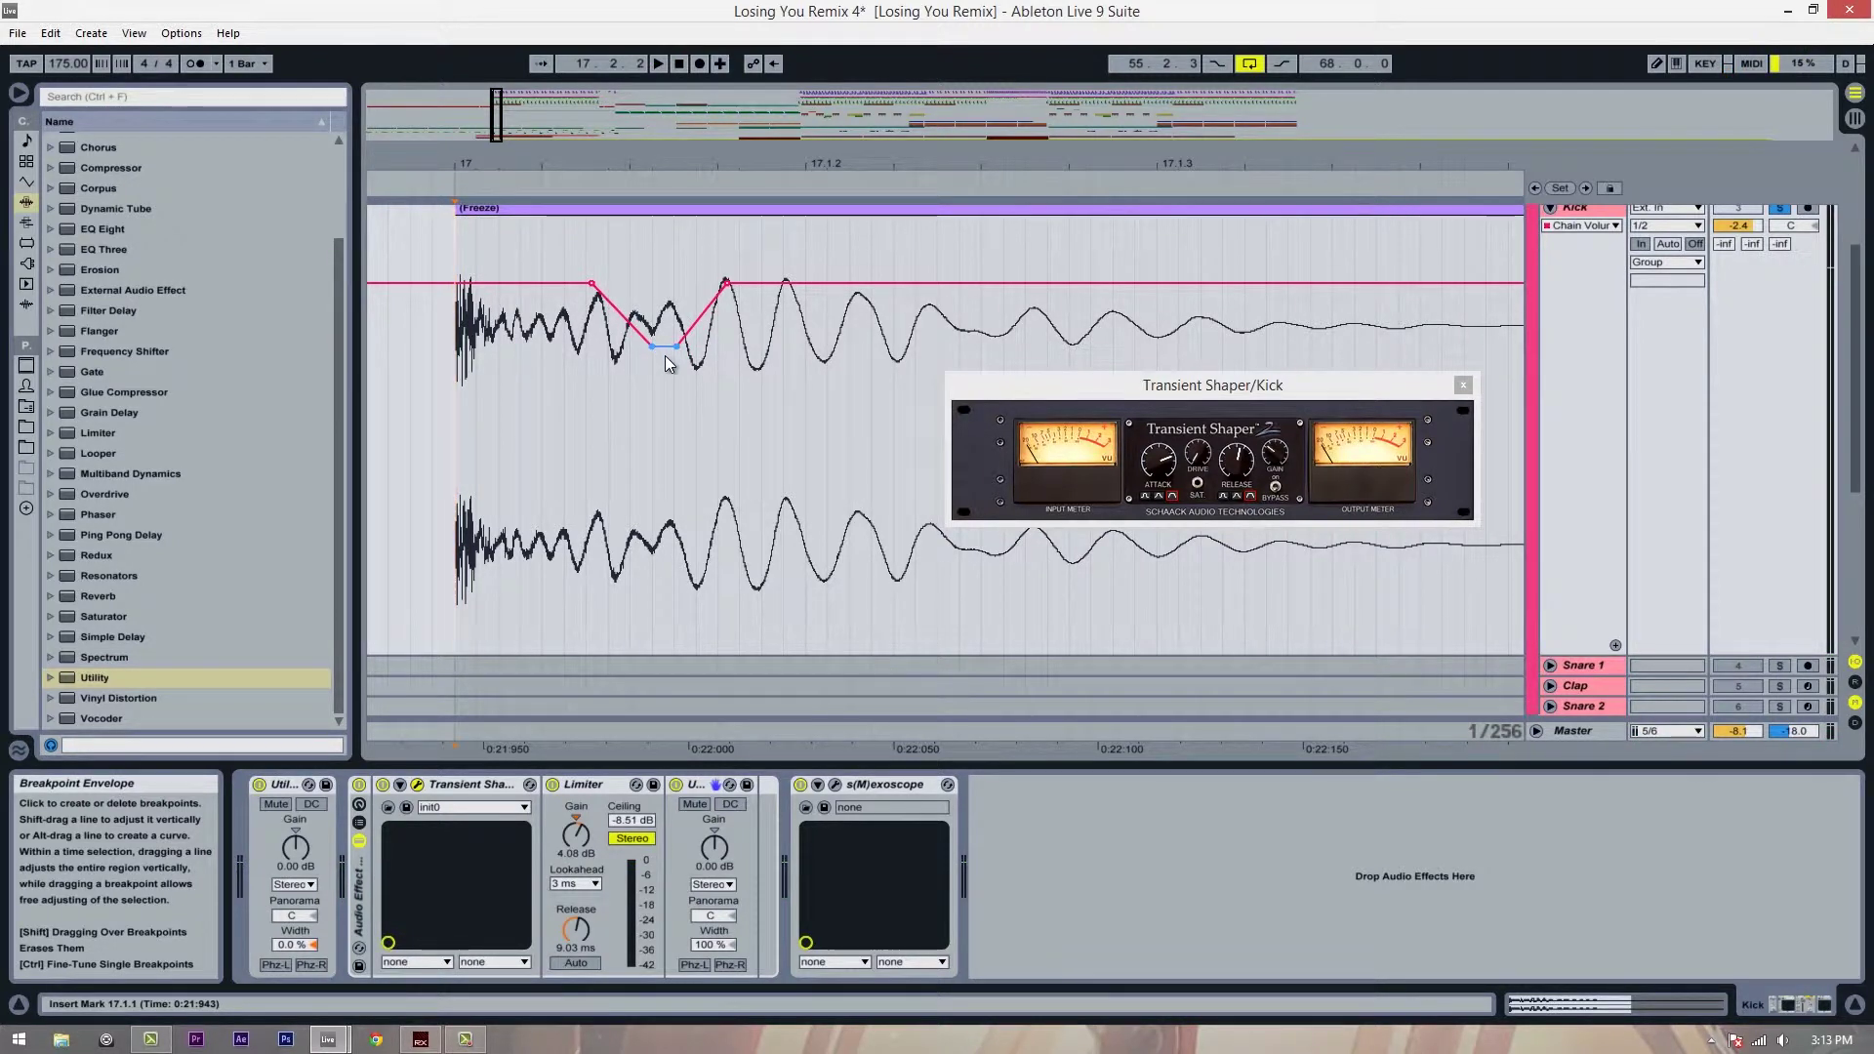
pyautogui.moveTo(668, 363); pyautogui.dragTo(654, 343)
pyautogui.press('space')
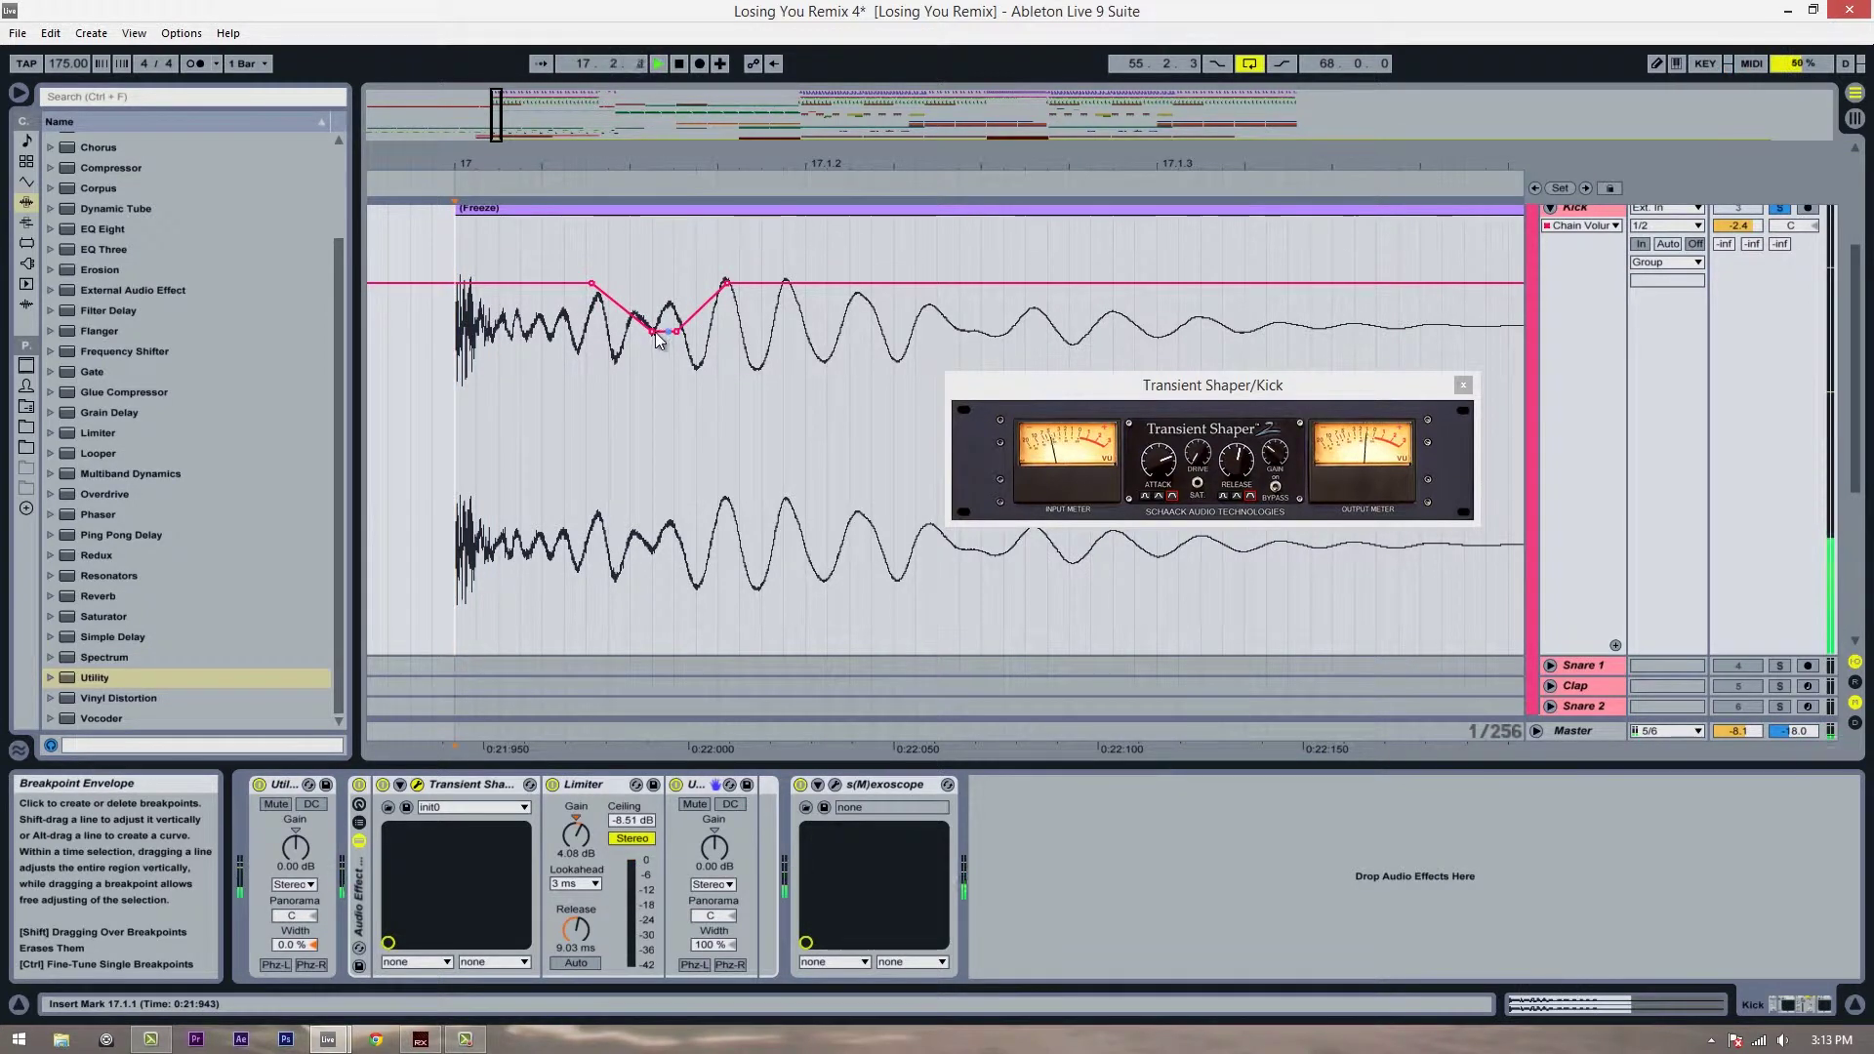
# - Move the dip's upper start breakpoint earlier, ahead of the nearby waveform peak, for a more gradual volume fall
pyautogui.click(566, 285)
pyautogui.click(596, 292)
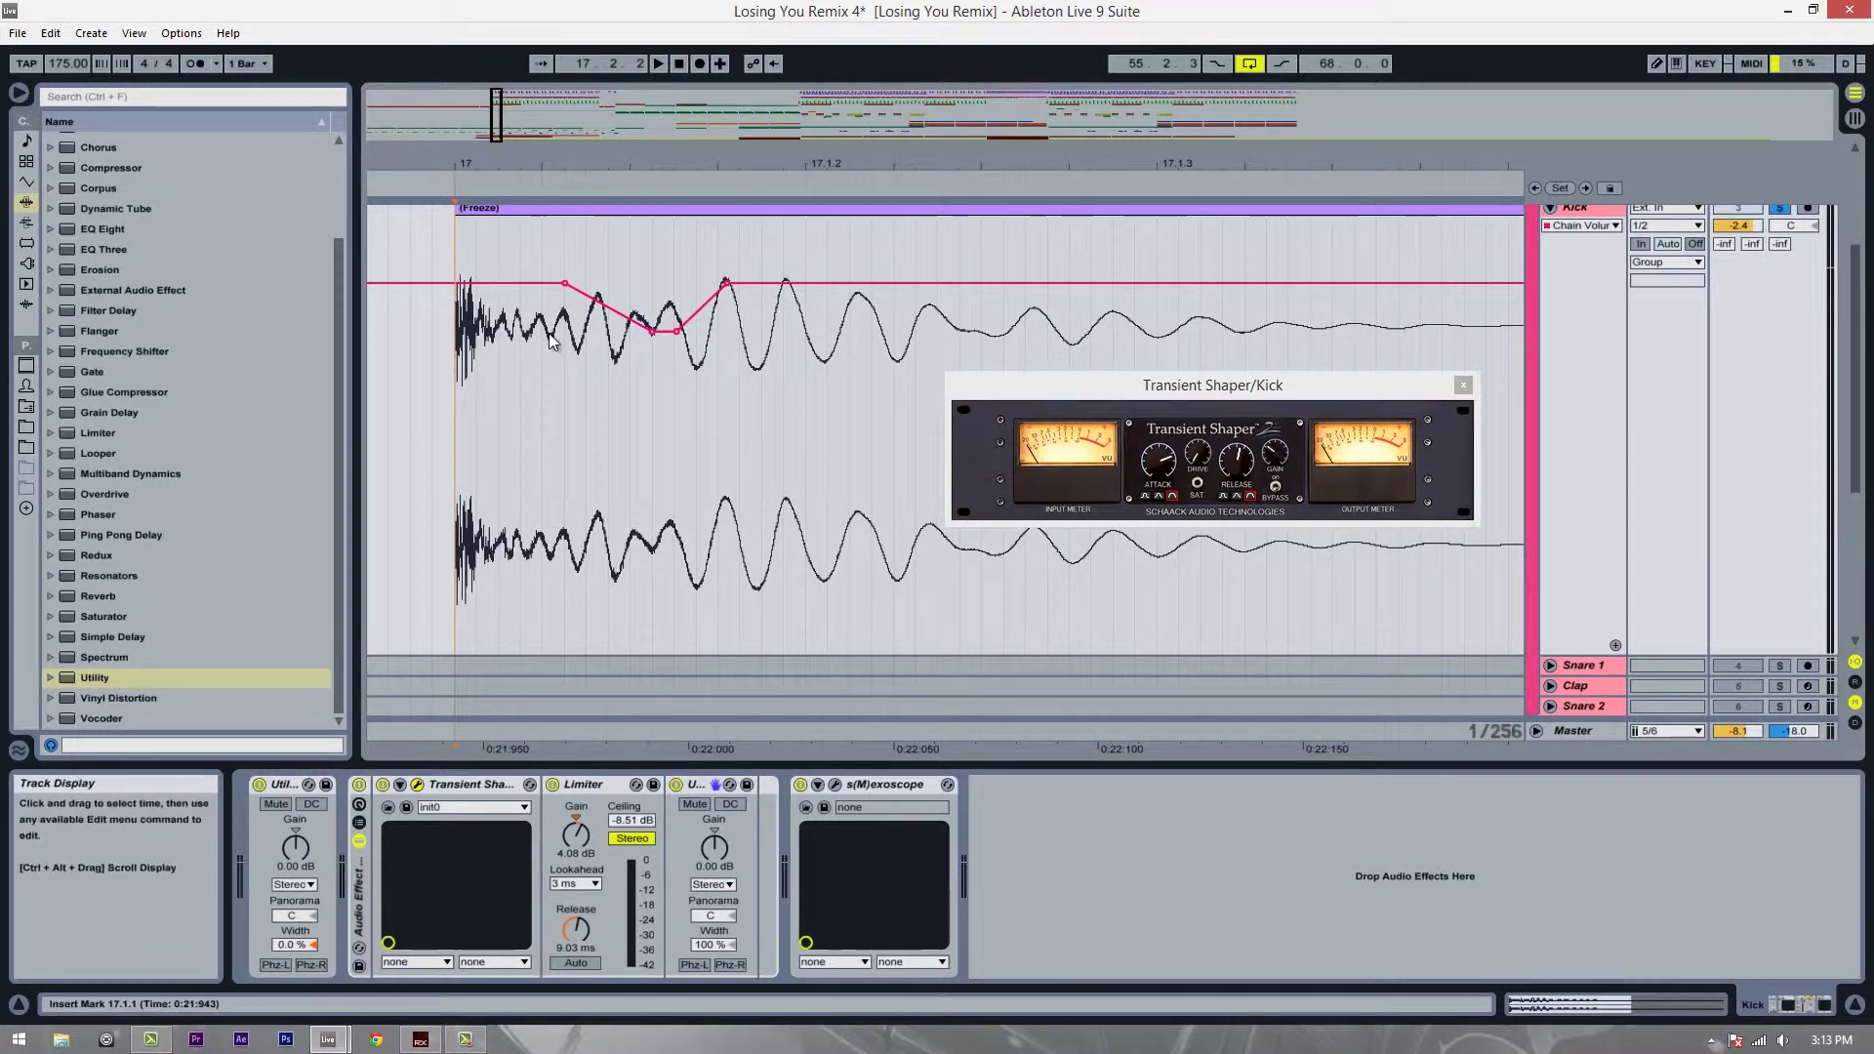
pyautogui.moveTo(565, 279)
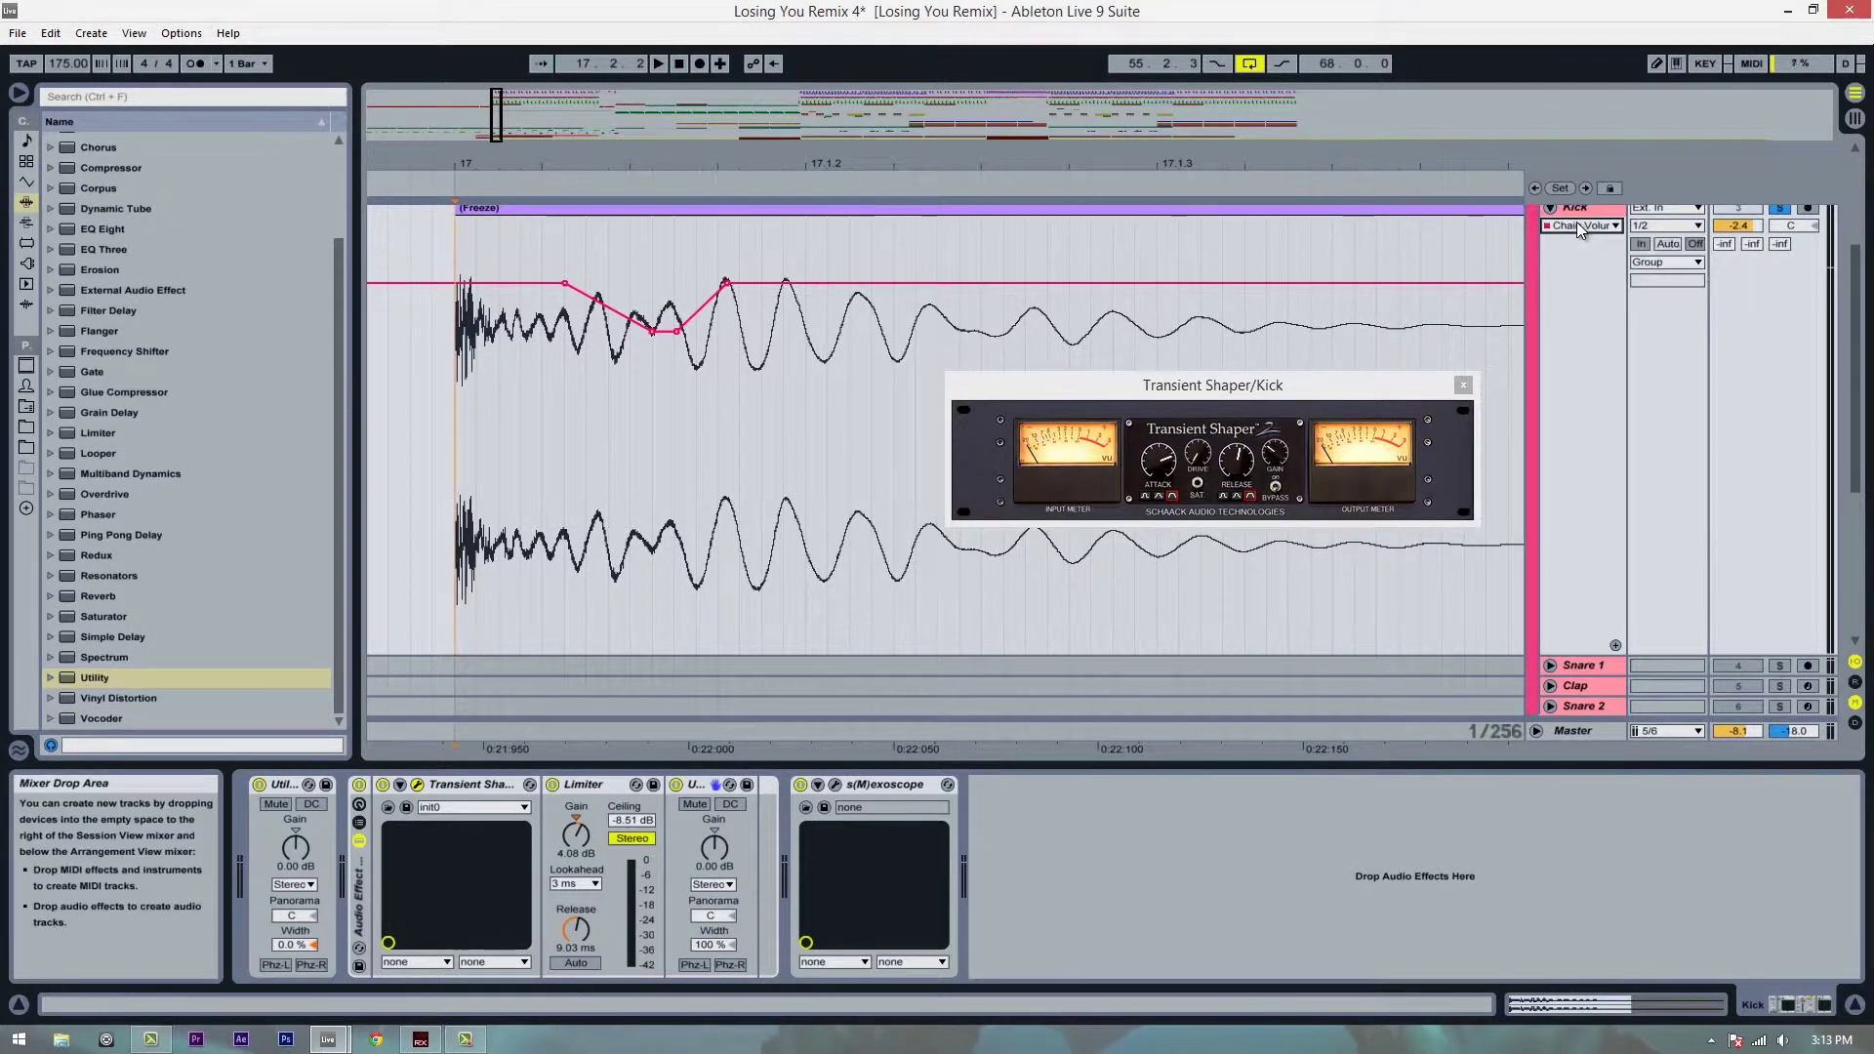
# - Audition the kick, then reveal the Audio Effect Rack's chain list and show the automation of its chain volume
pyautogui.press('space')
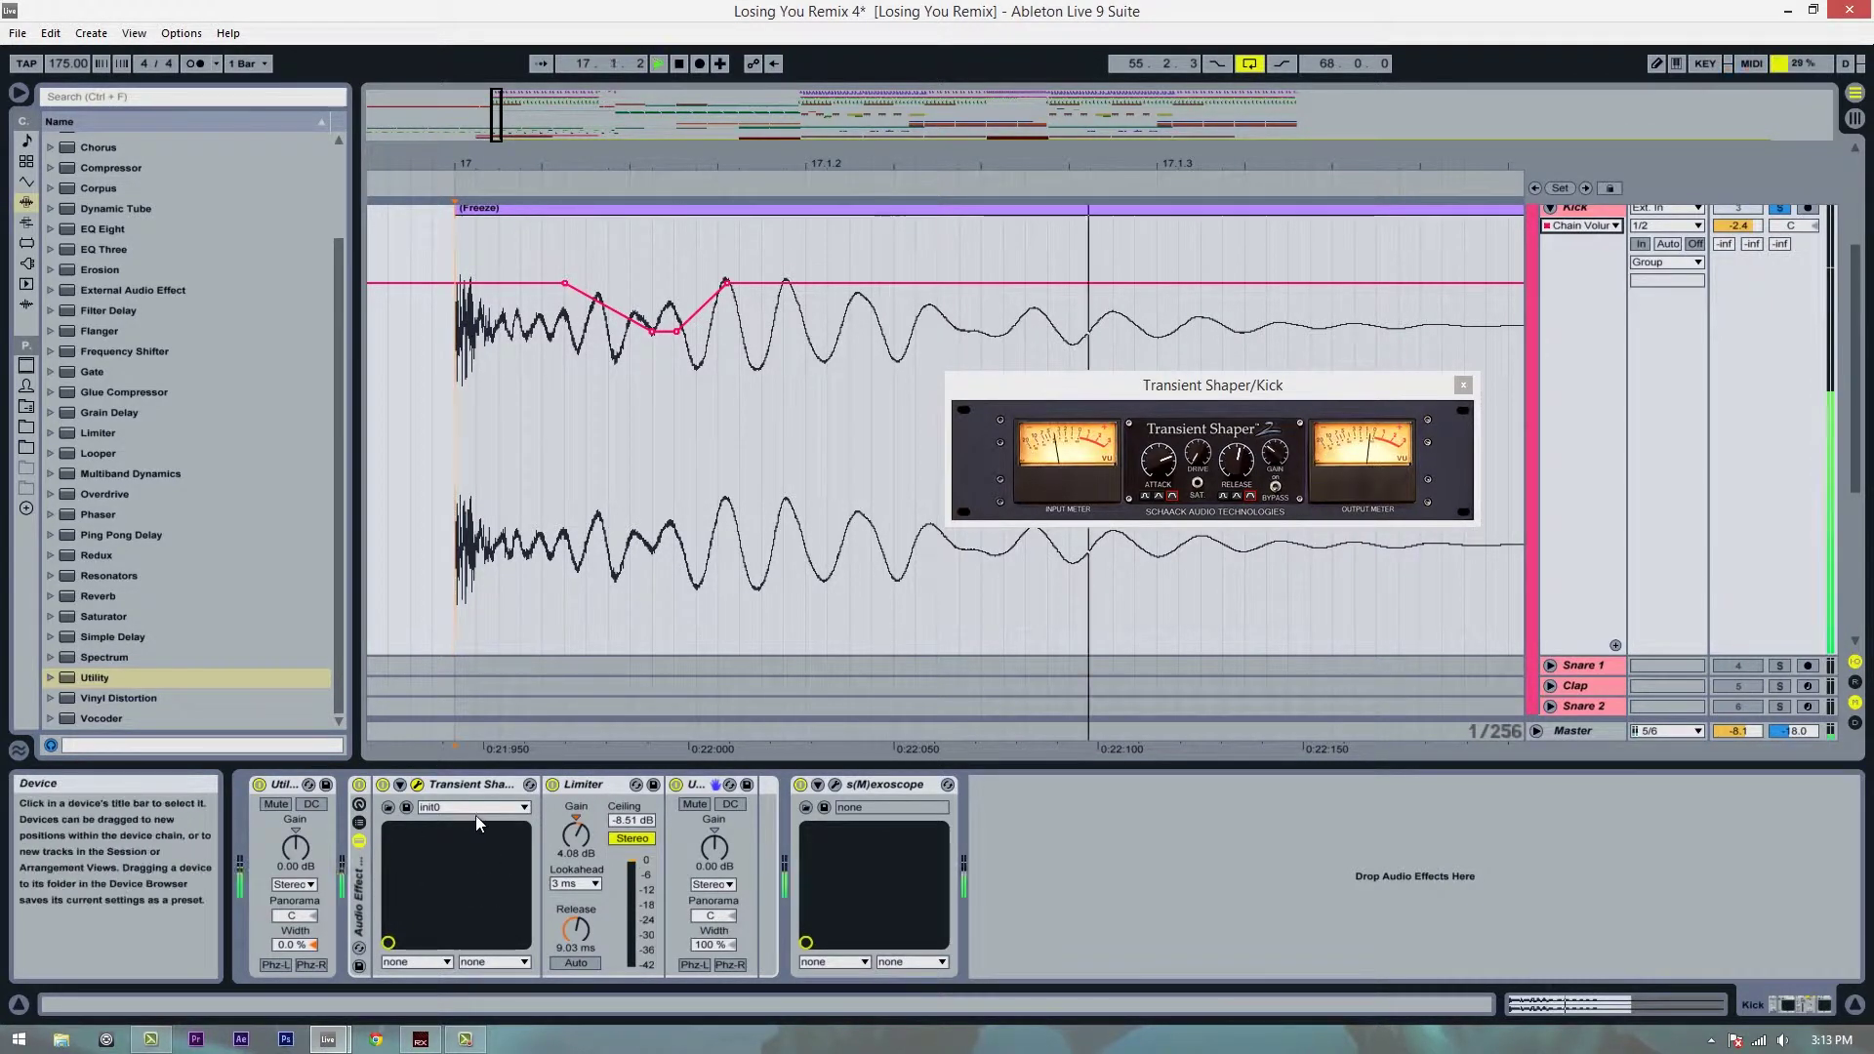
pyautogui.press('space')
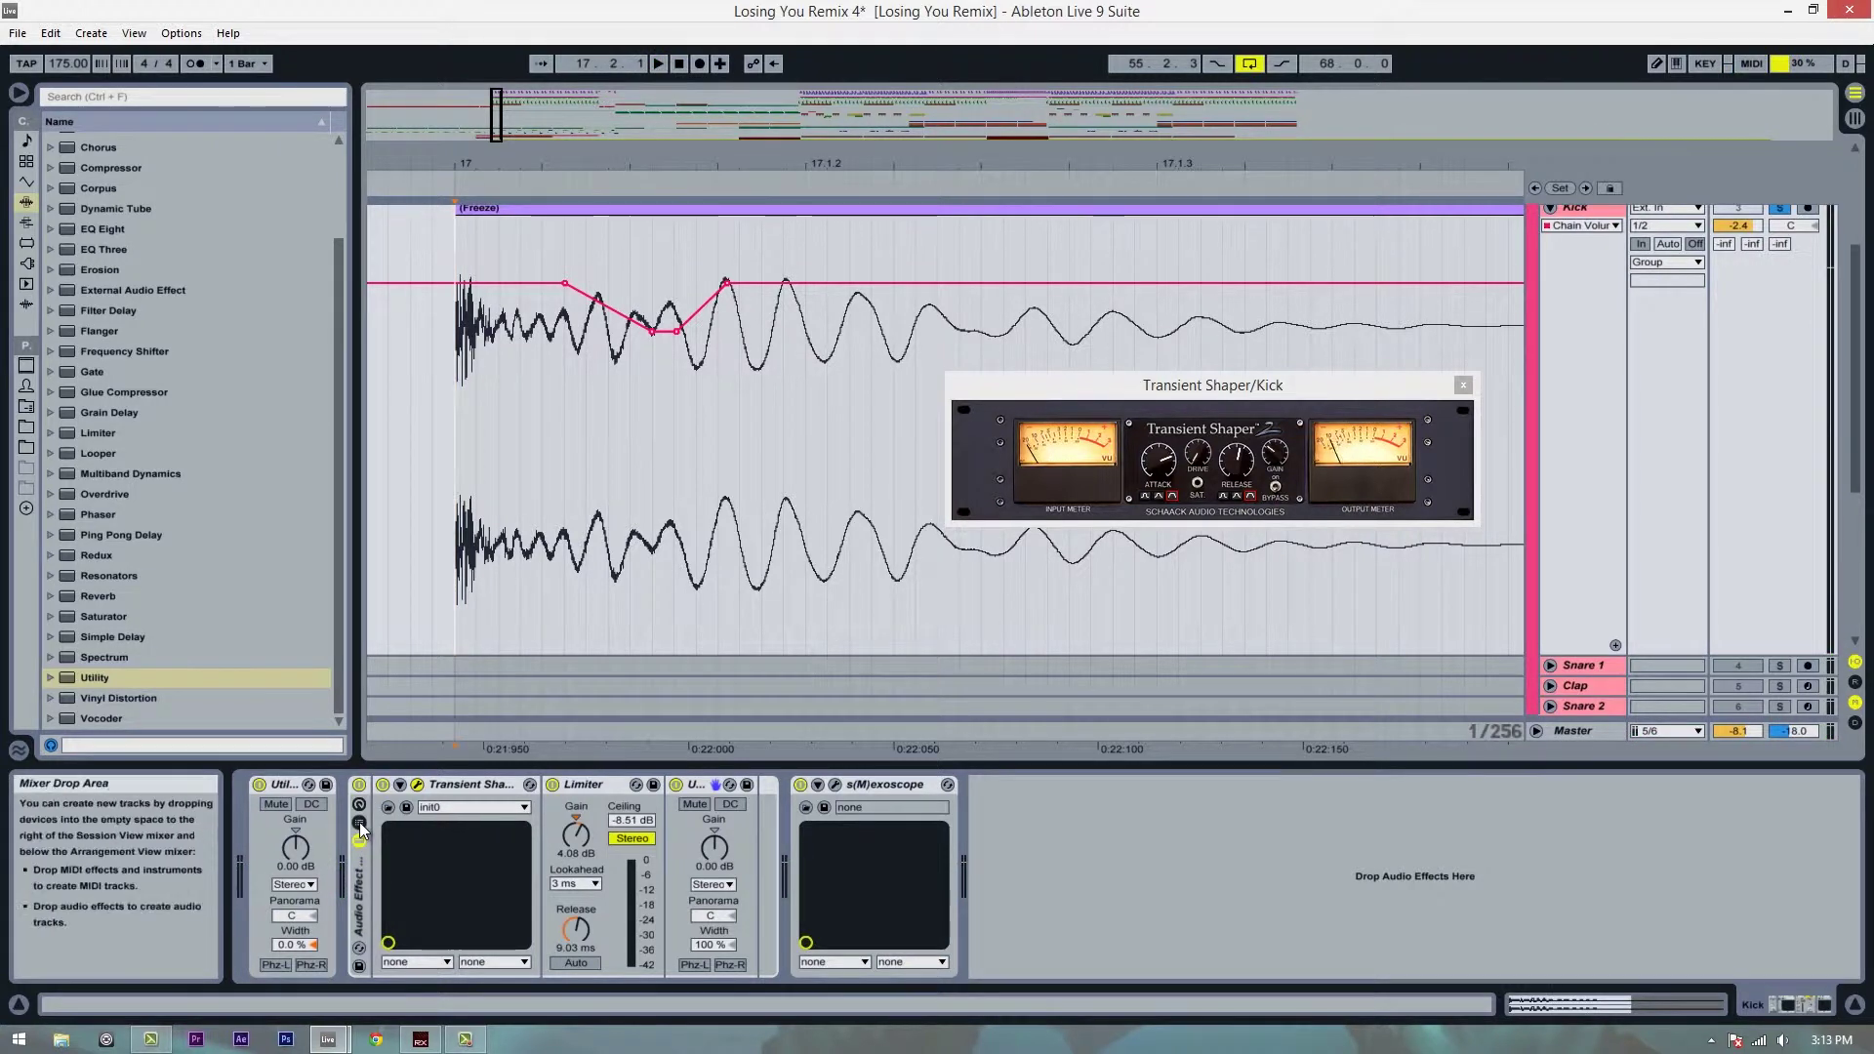
pyautogui.click(359, 822)
pyautogui.click(402, 836)
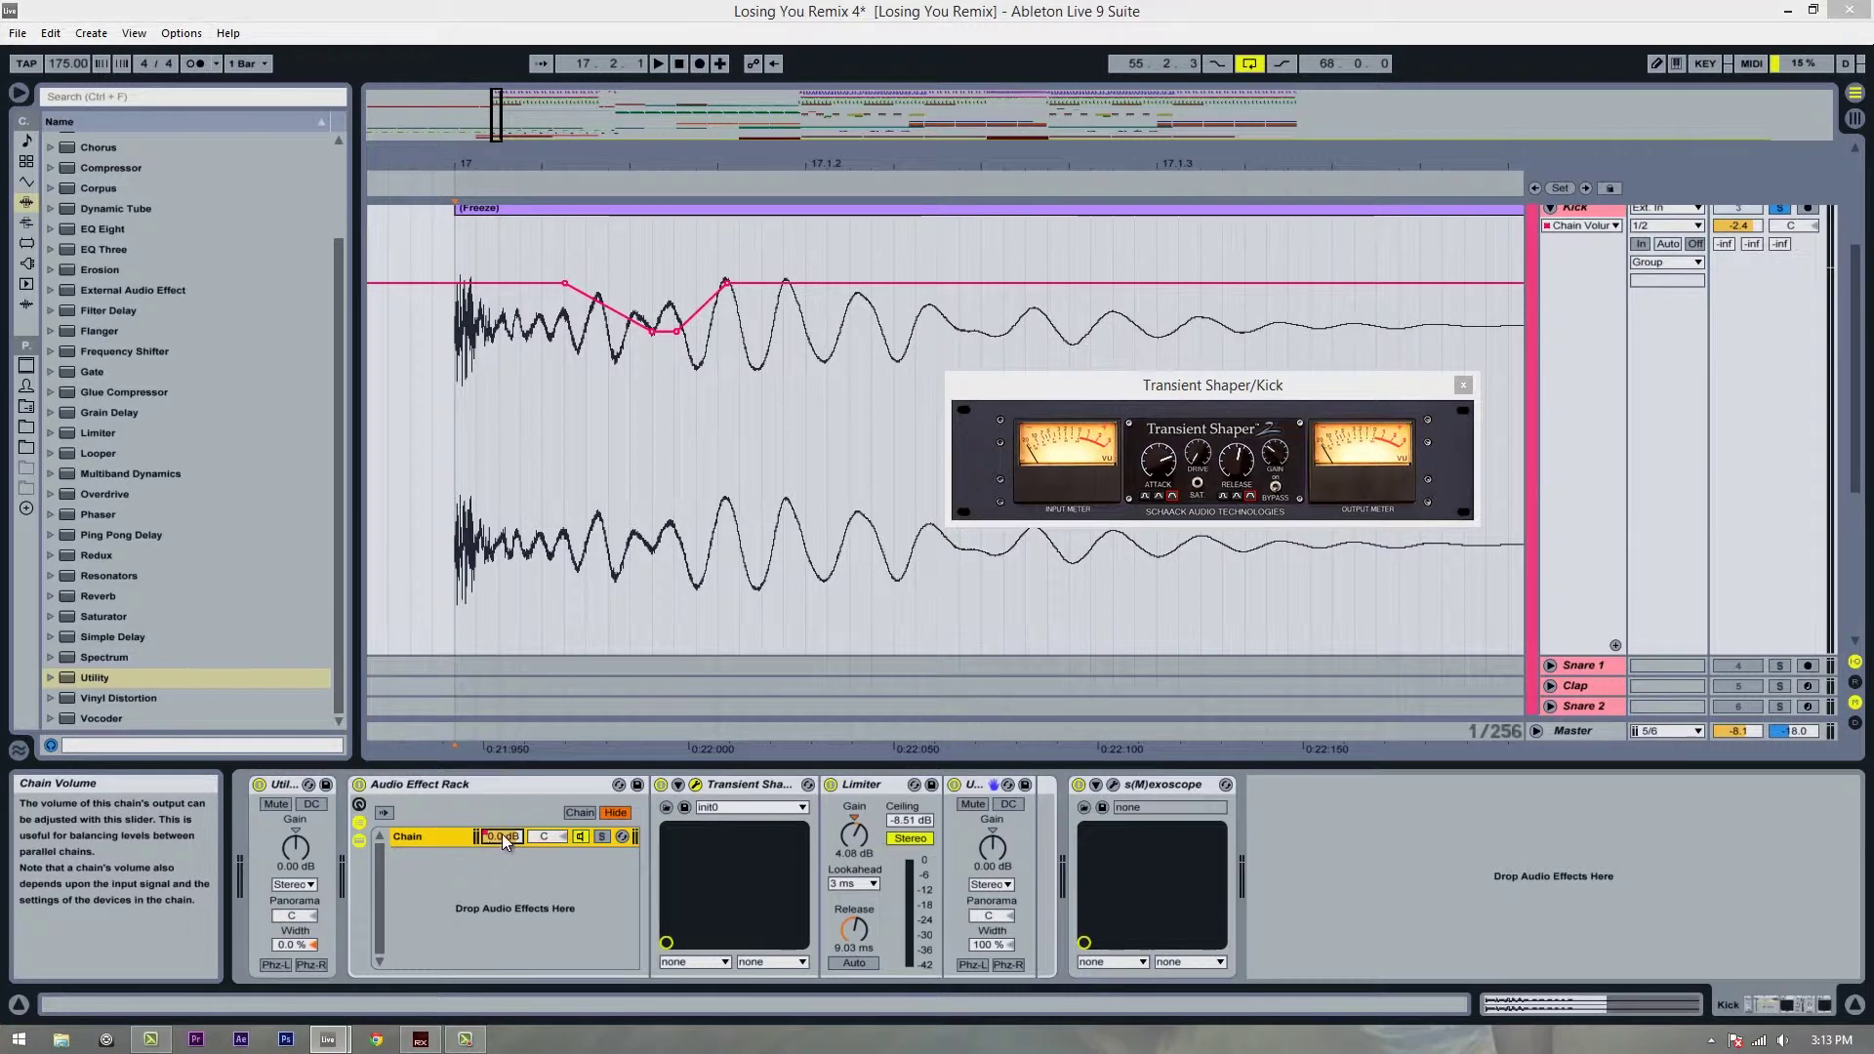
pyautogui.rightClick(497, 837)
pyautogui.click(435, 794)
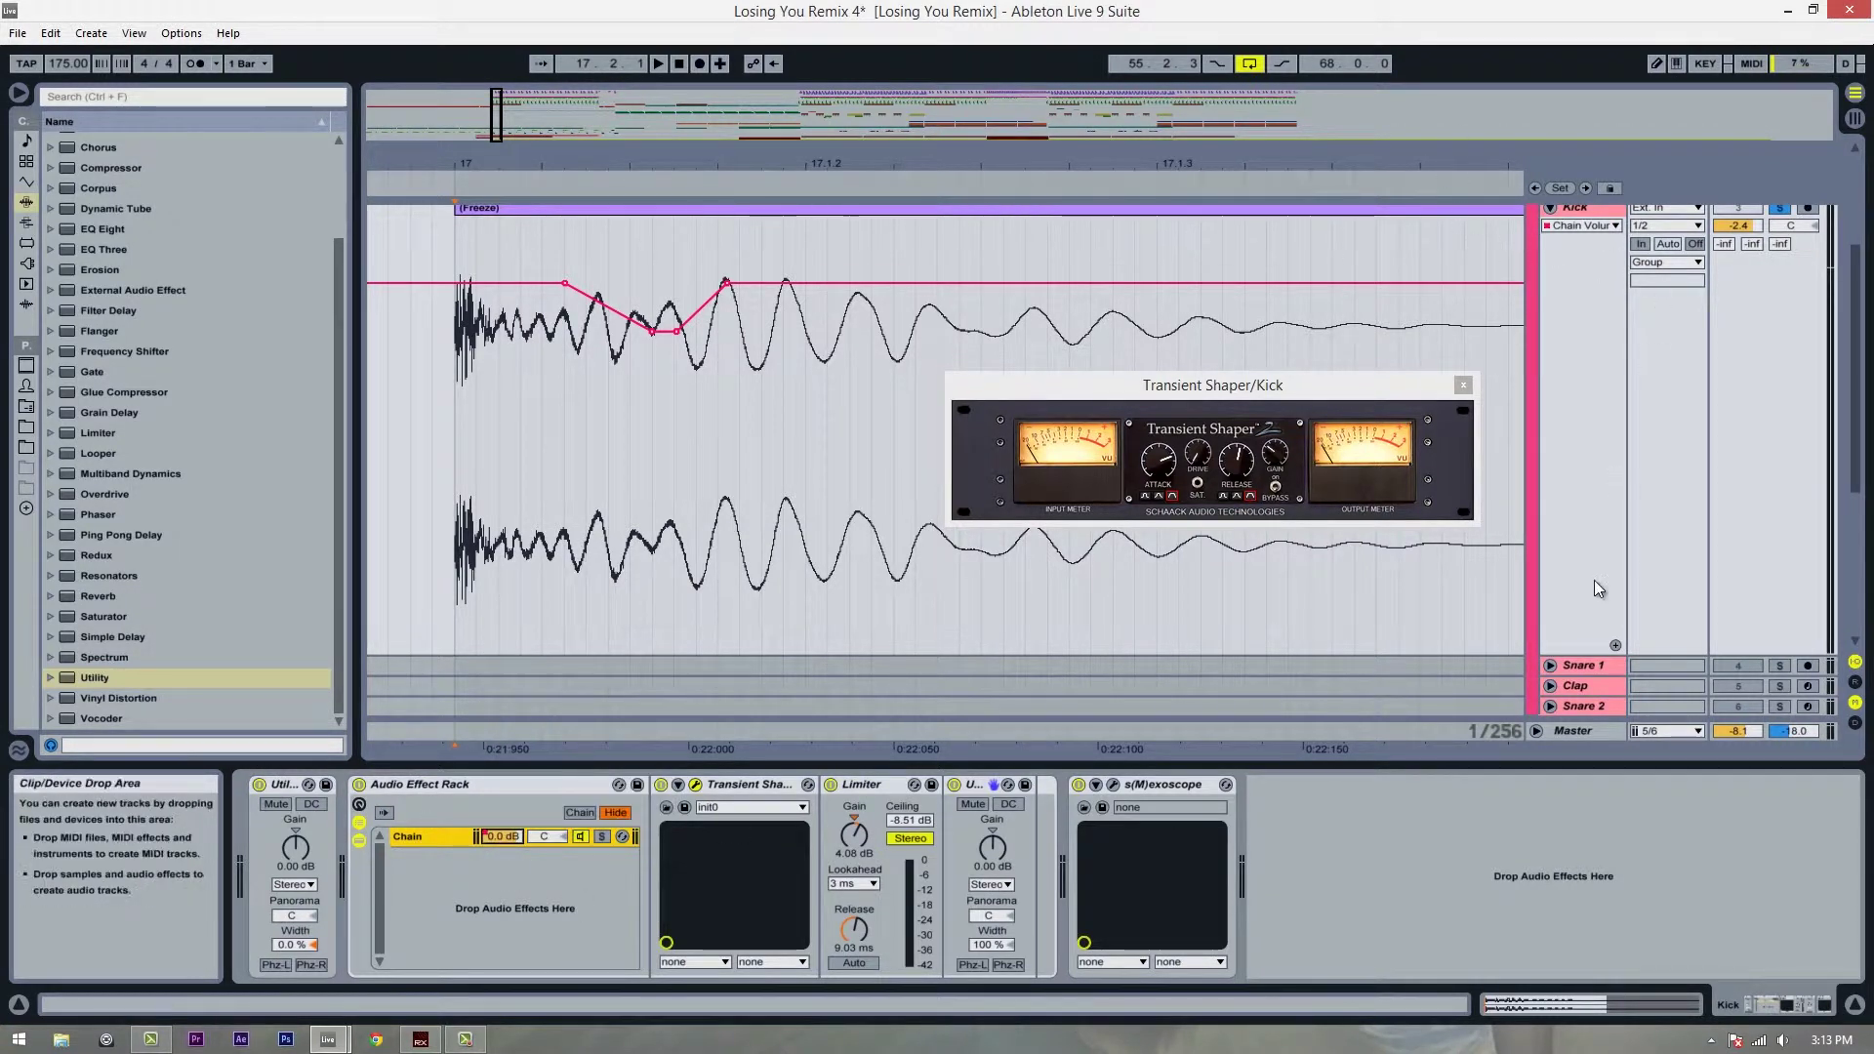
# - Put the Chain Volume envelope in its own lane, copy its section from 17.1.1 to 17.2.1 and clear the original automation
pyautogui.click(1615, 645)
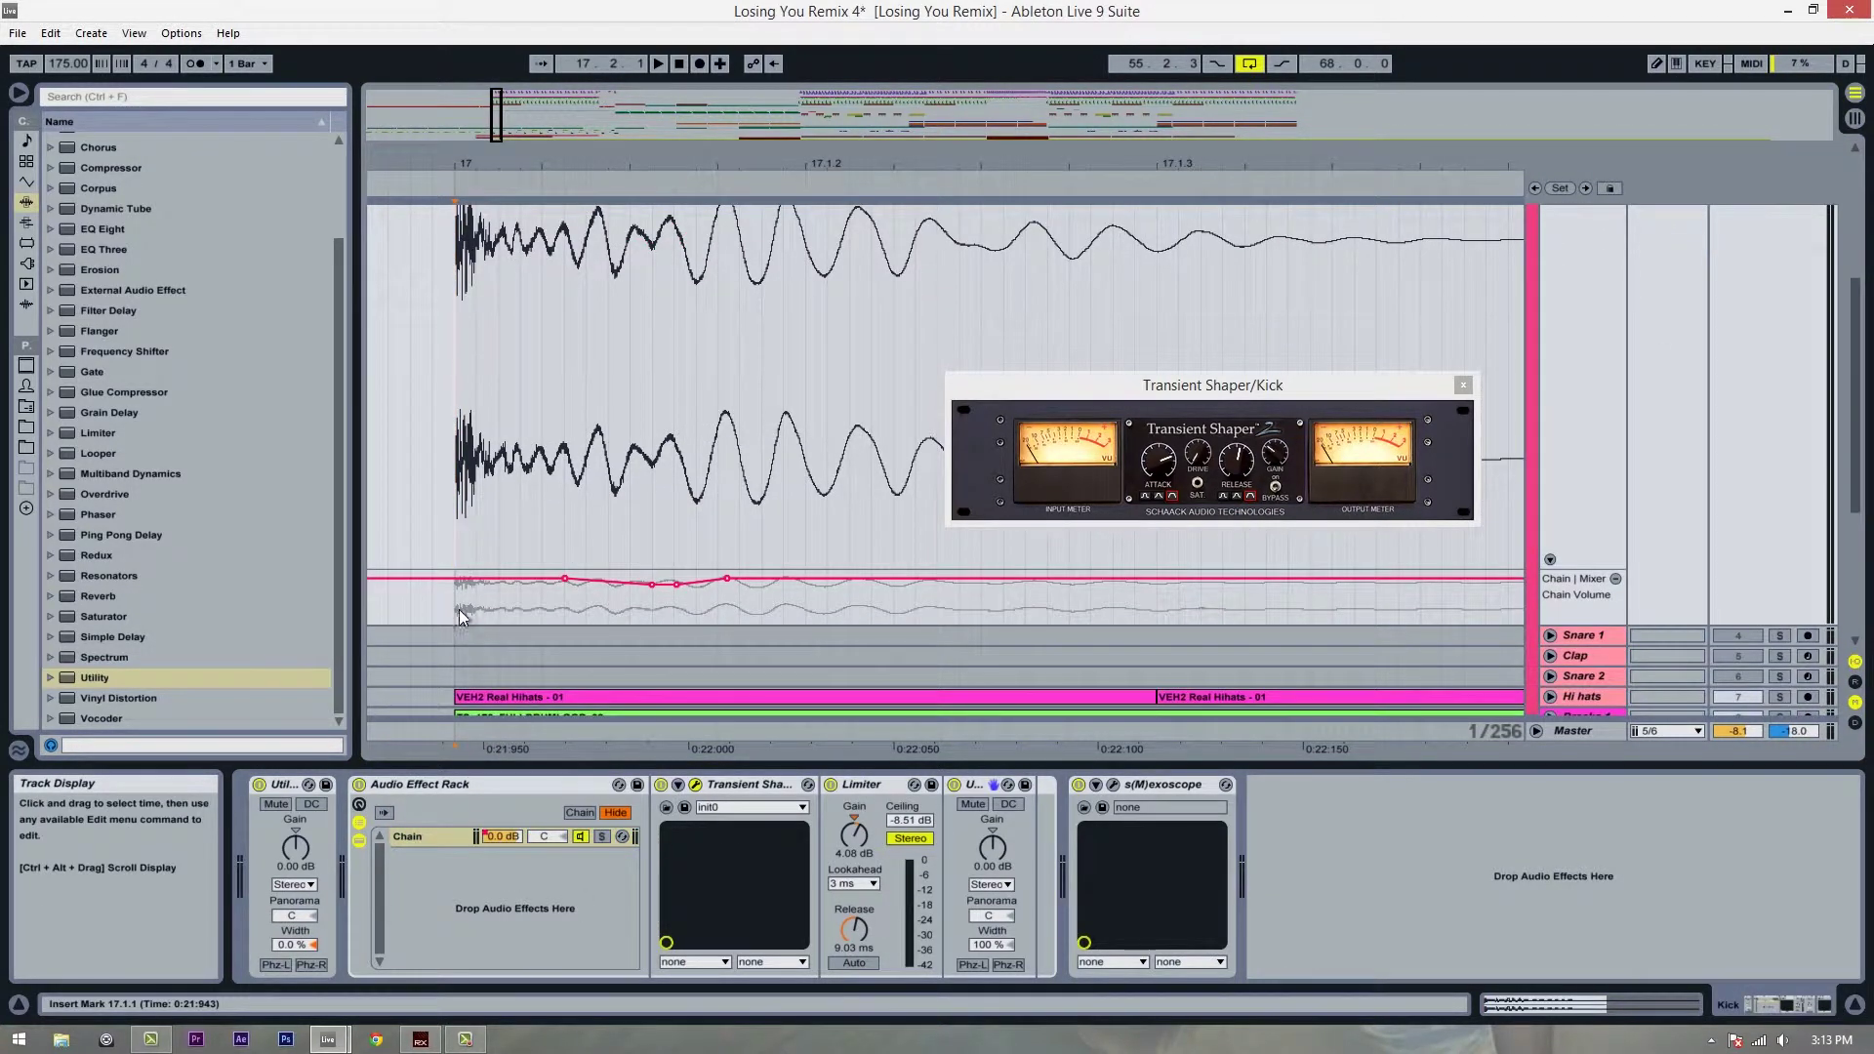
pyautogui.keyDown('shift'); pyautogui.click(1050, 613); pyautogui.keyUp('shift')
pyautogui.moveTo(1117, 159); pyautogui.dragTo(875, 161)
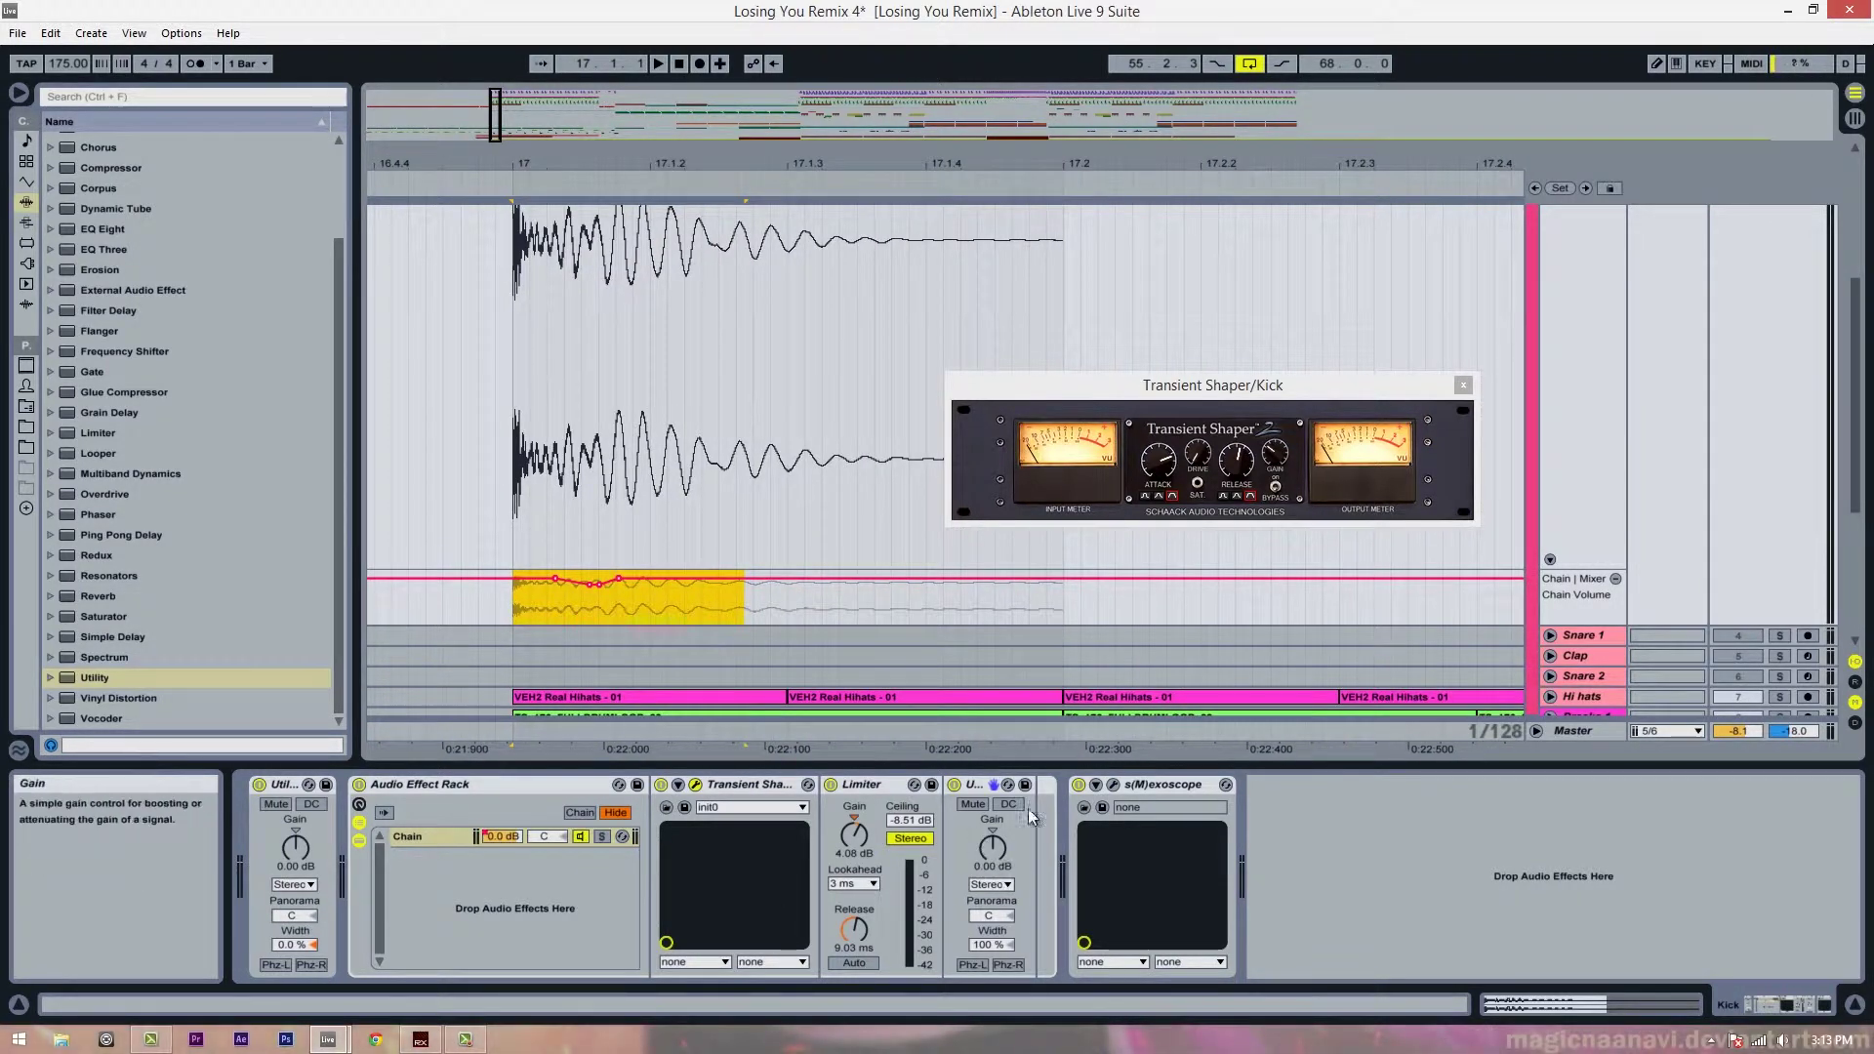
pyautogui.moveTo(1069, 607); pyautogui.dragTo(588, 599)
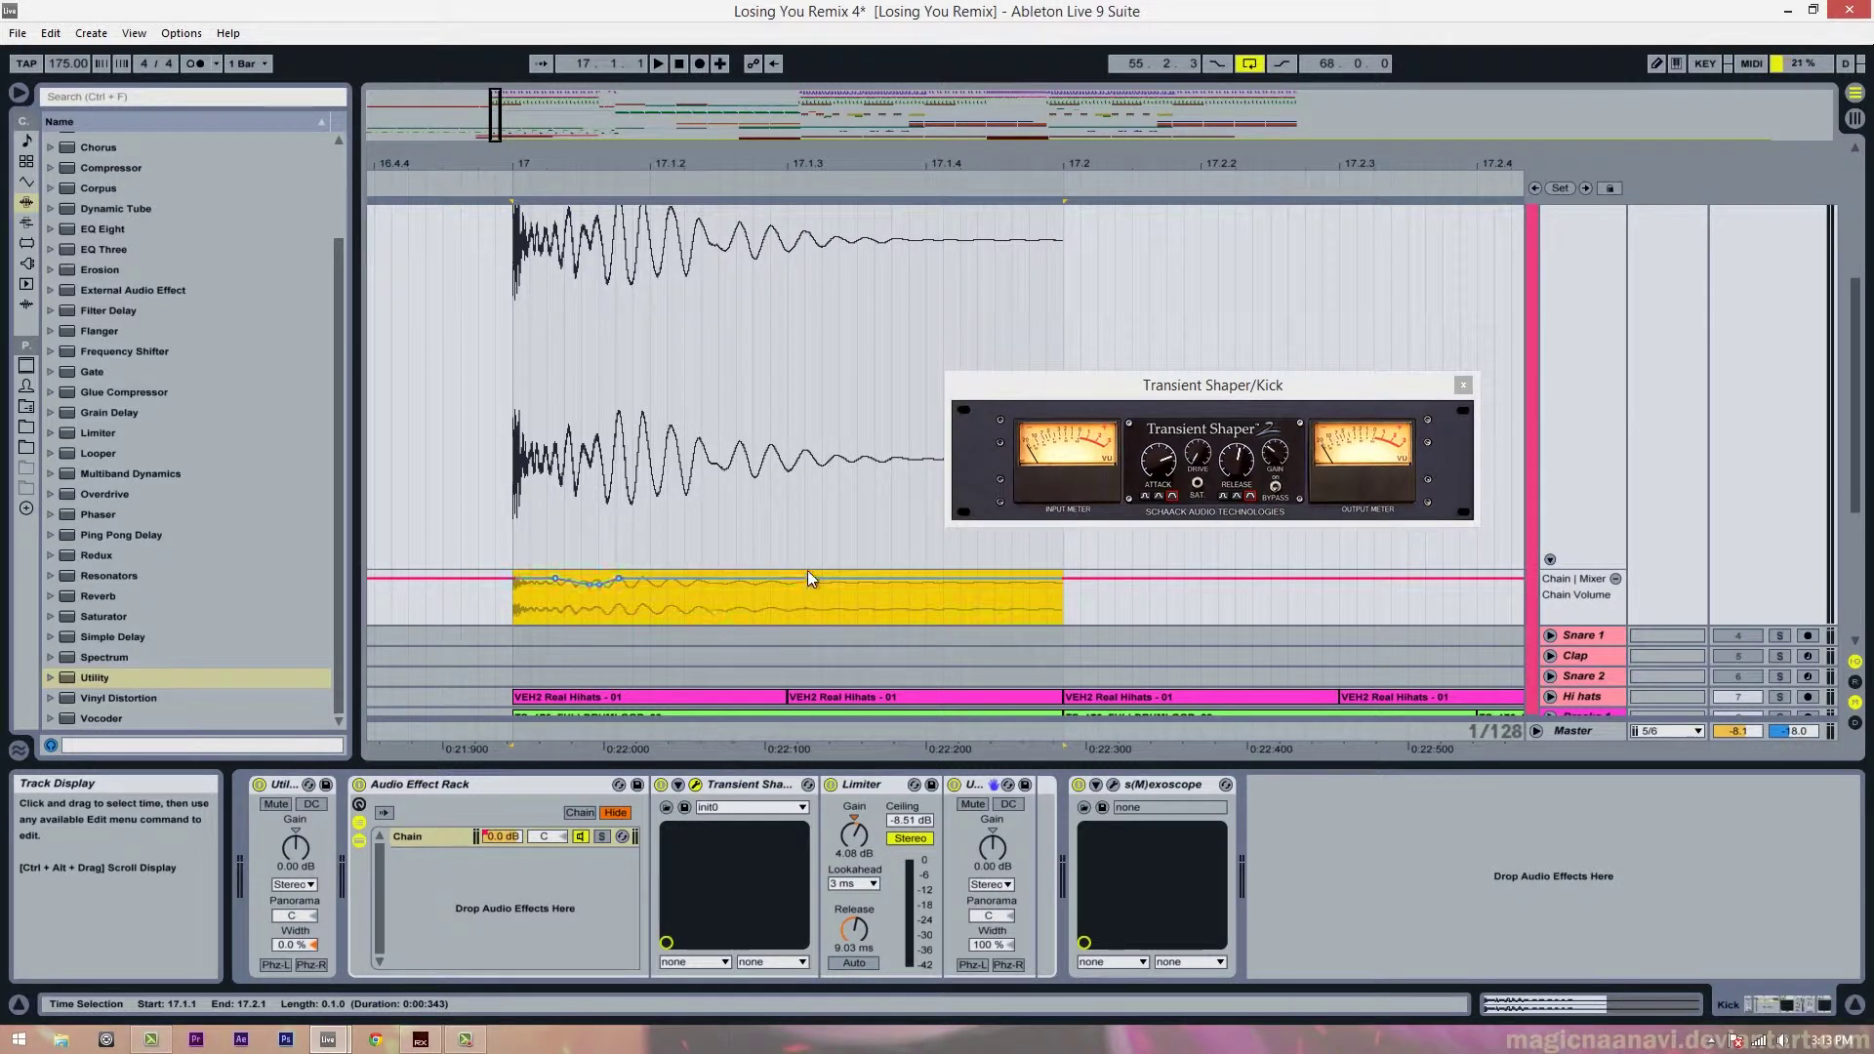
pyautogui.rightClick(687, 609)
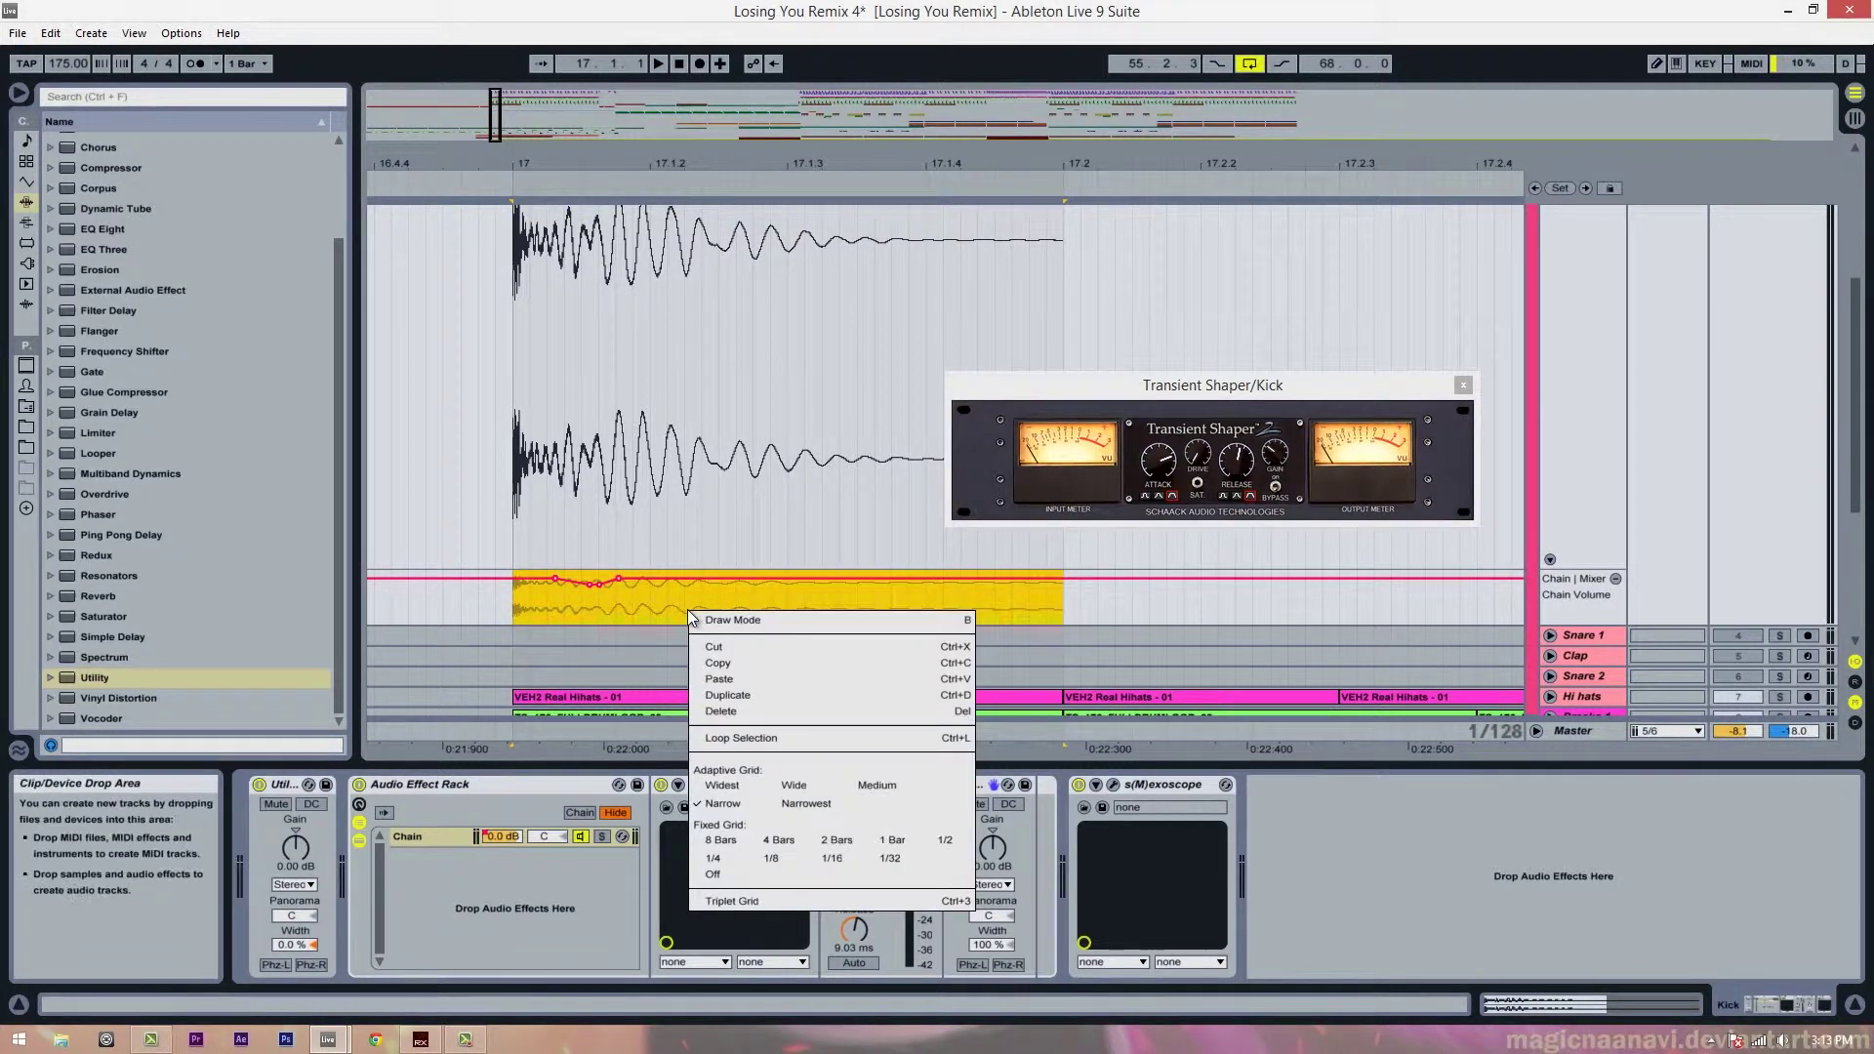
pyautogui.click(723, 662)
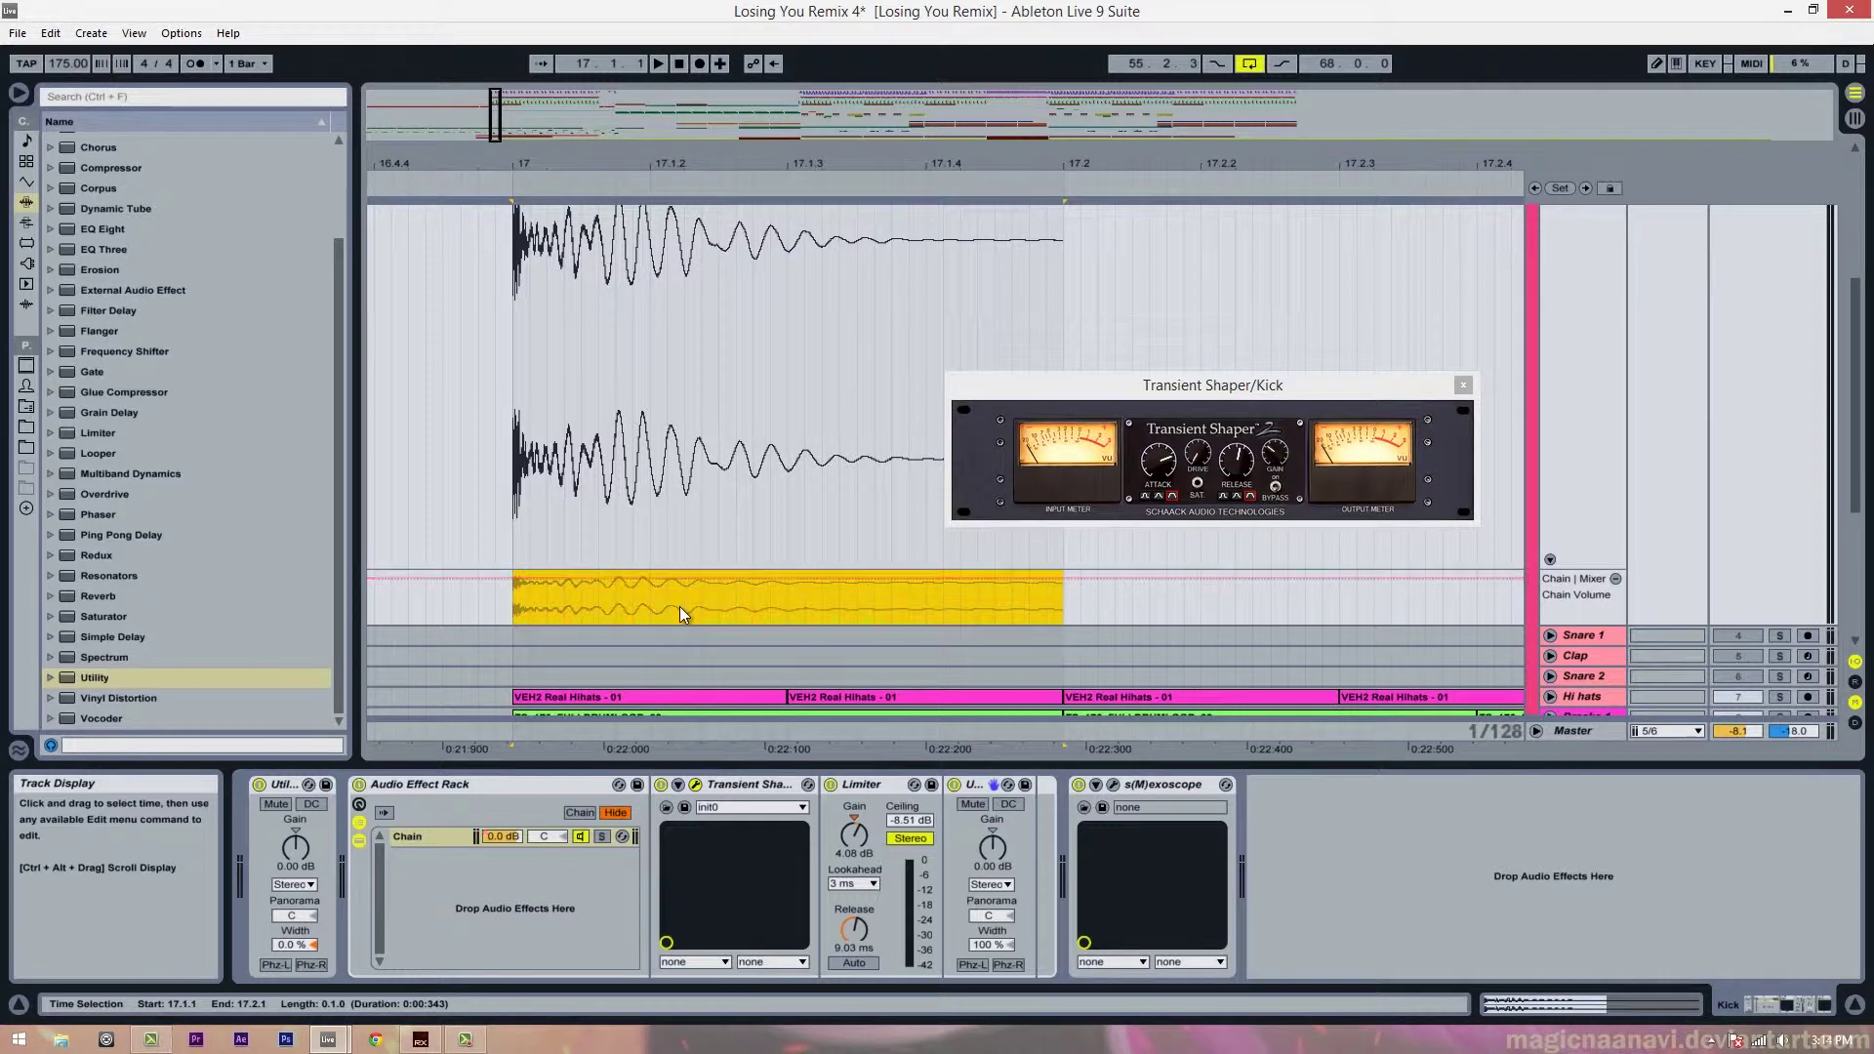
# - Show the Gain automation of the Utility after the Limiter on the Kick track and paste the copied envelope at 17.1.1
pyautogui.click(1000, 857)
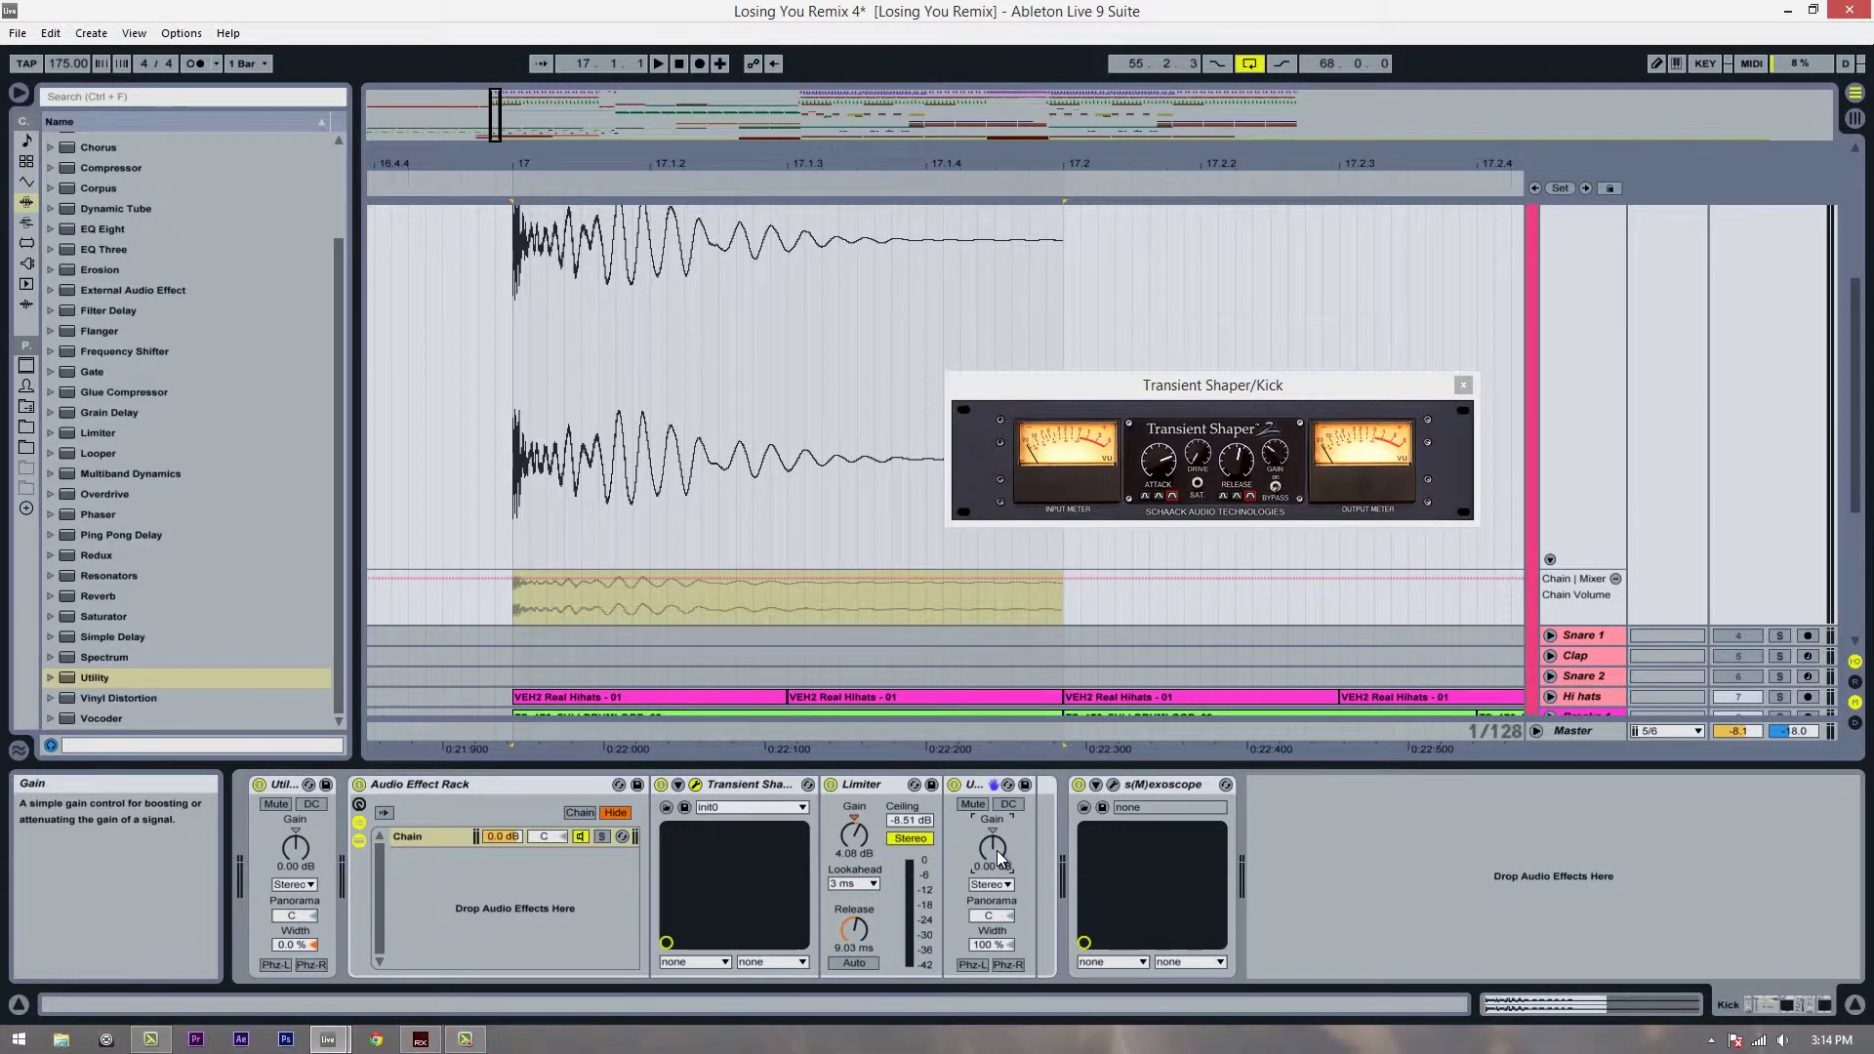
pyautogui.click(1479, 613)
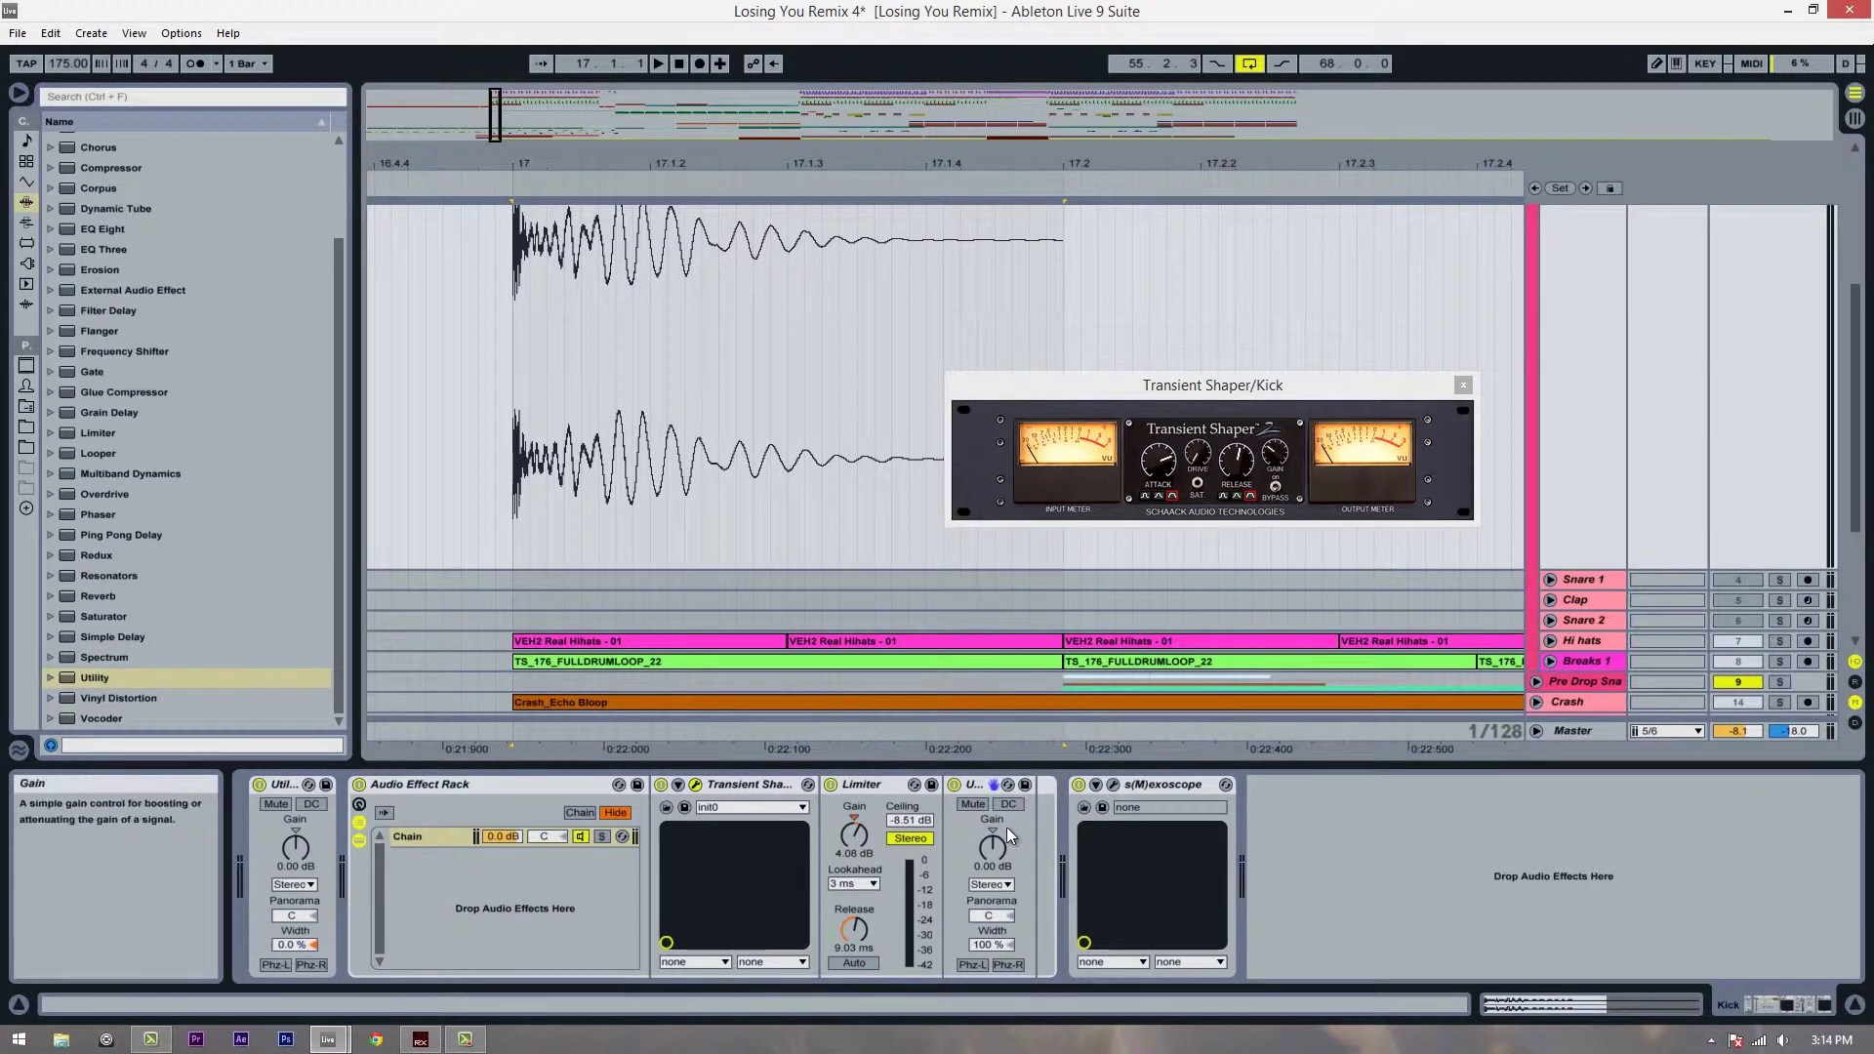
pyautogui.rightClick(991, 847)
pyautogui.click(1046, 600)
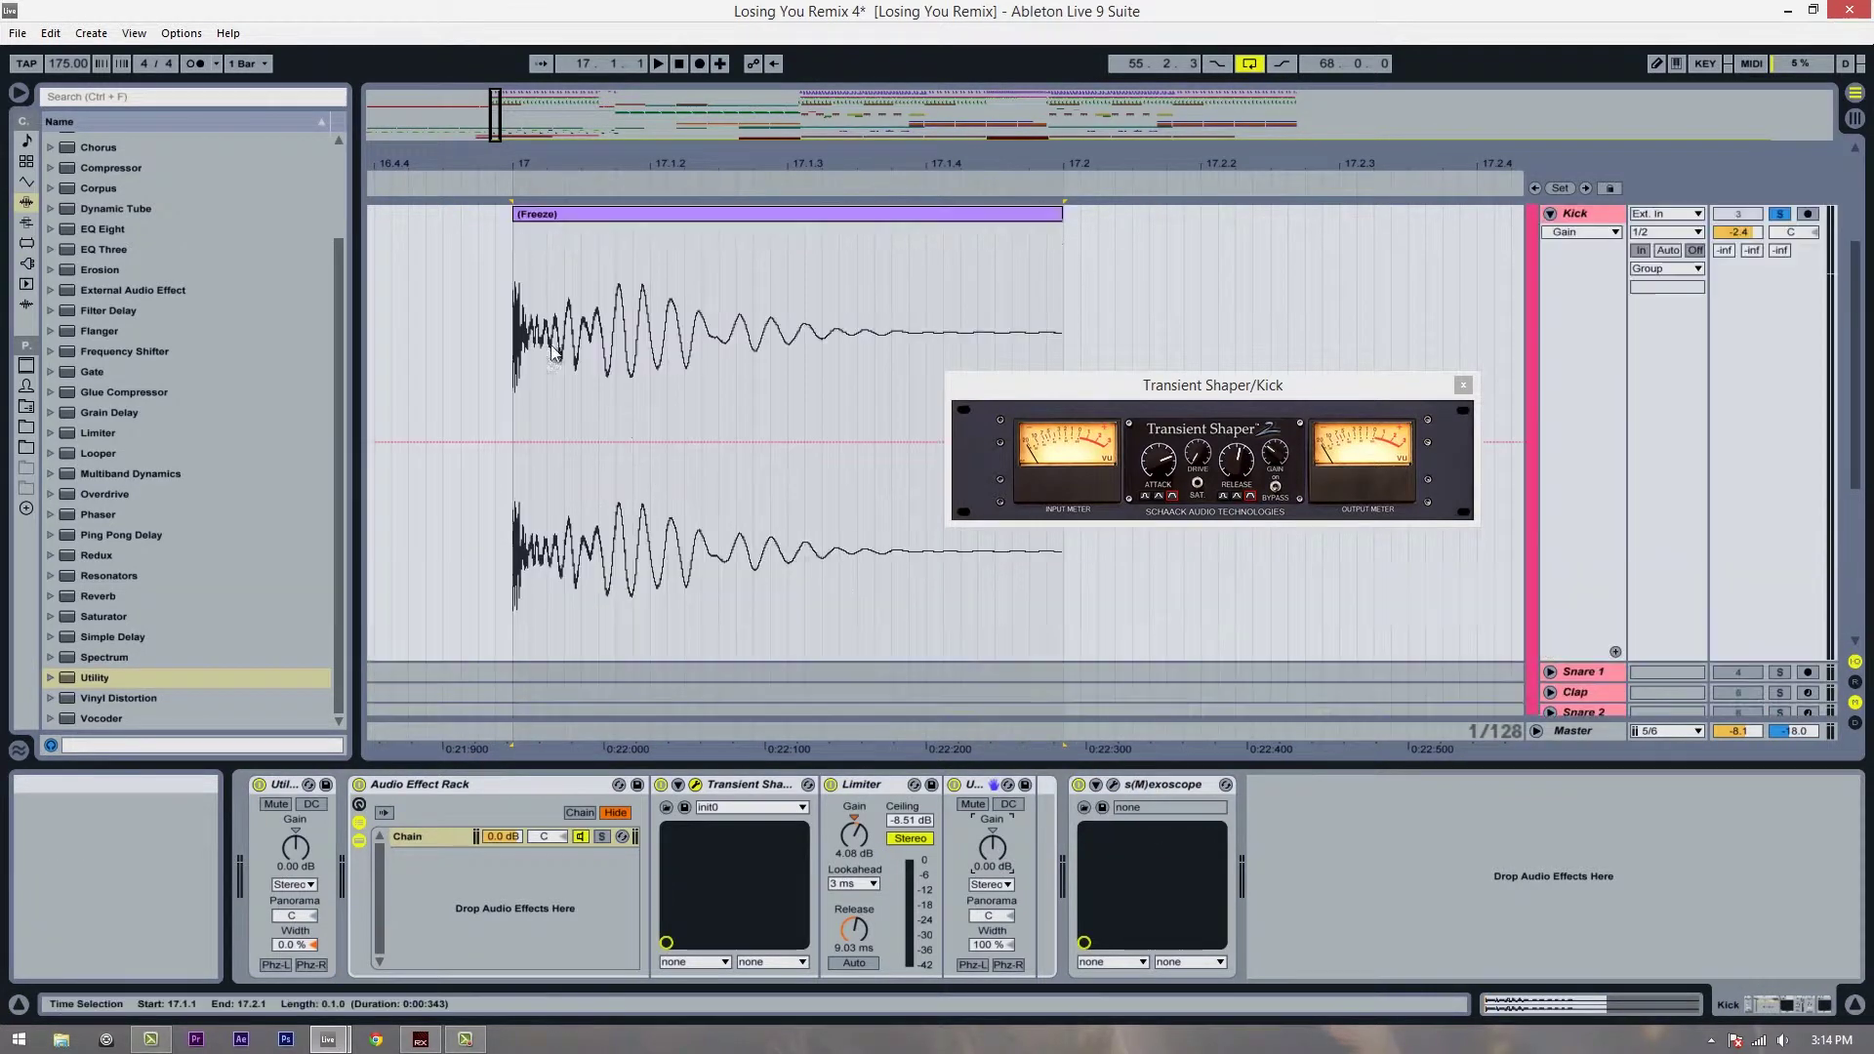
pyautogui.click(513, 511)
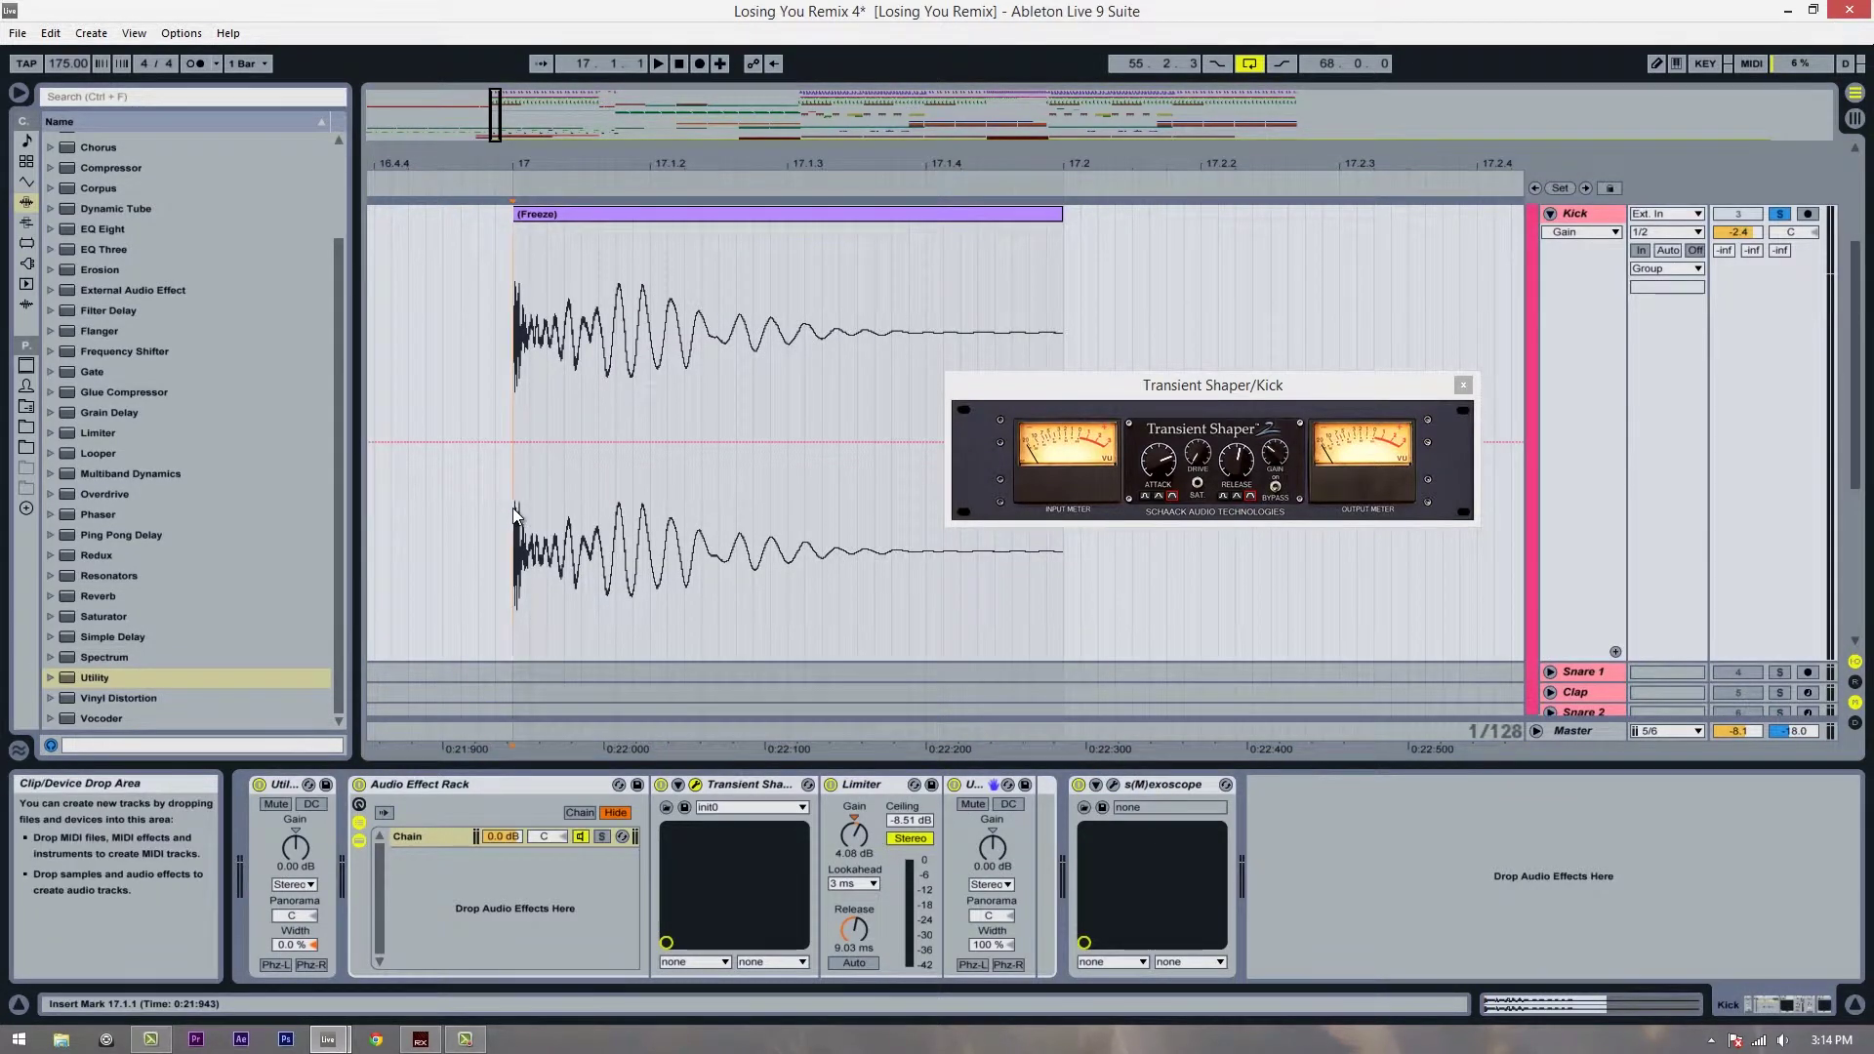
pyautogui.click(513, 506)
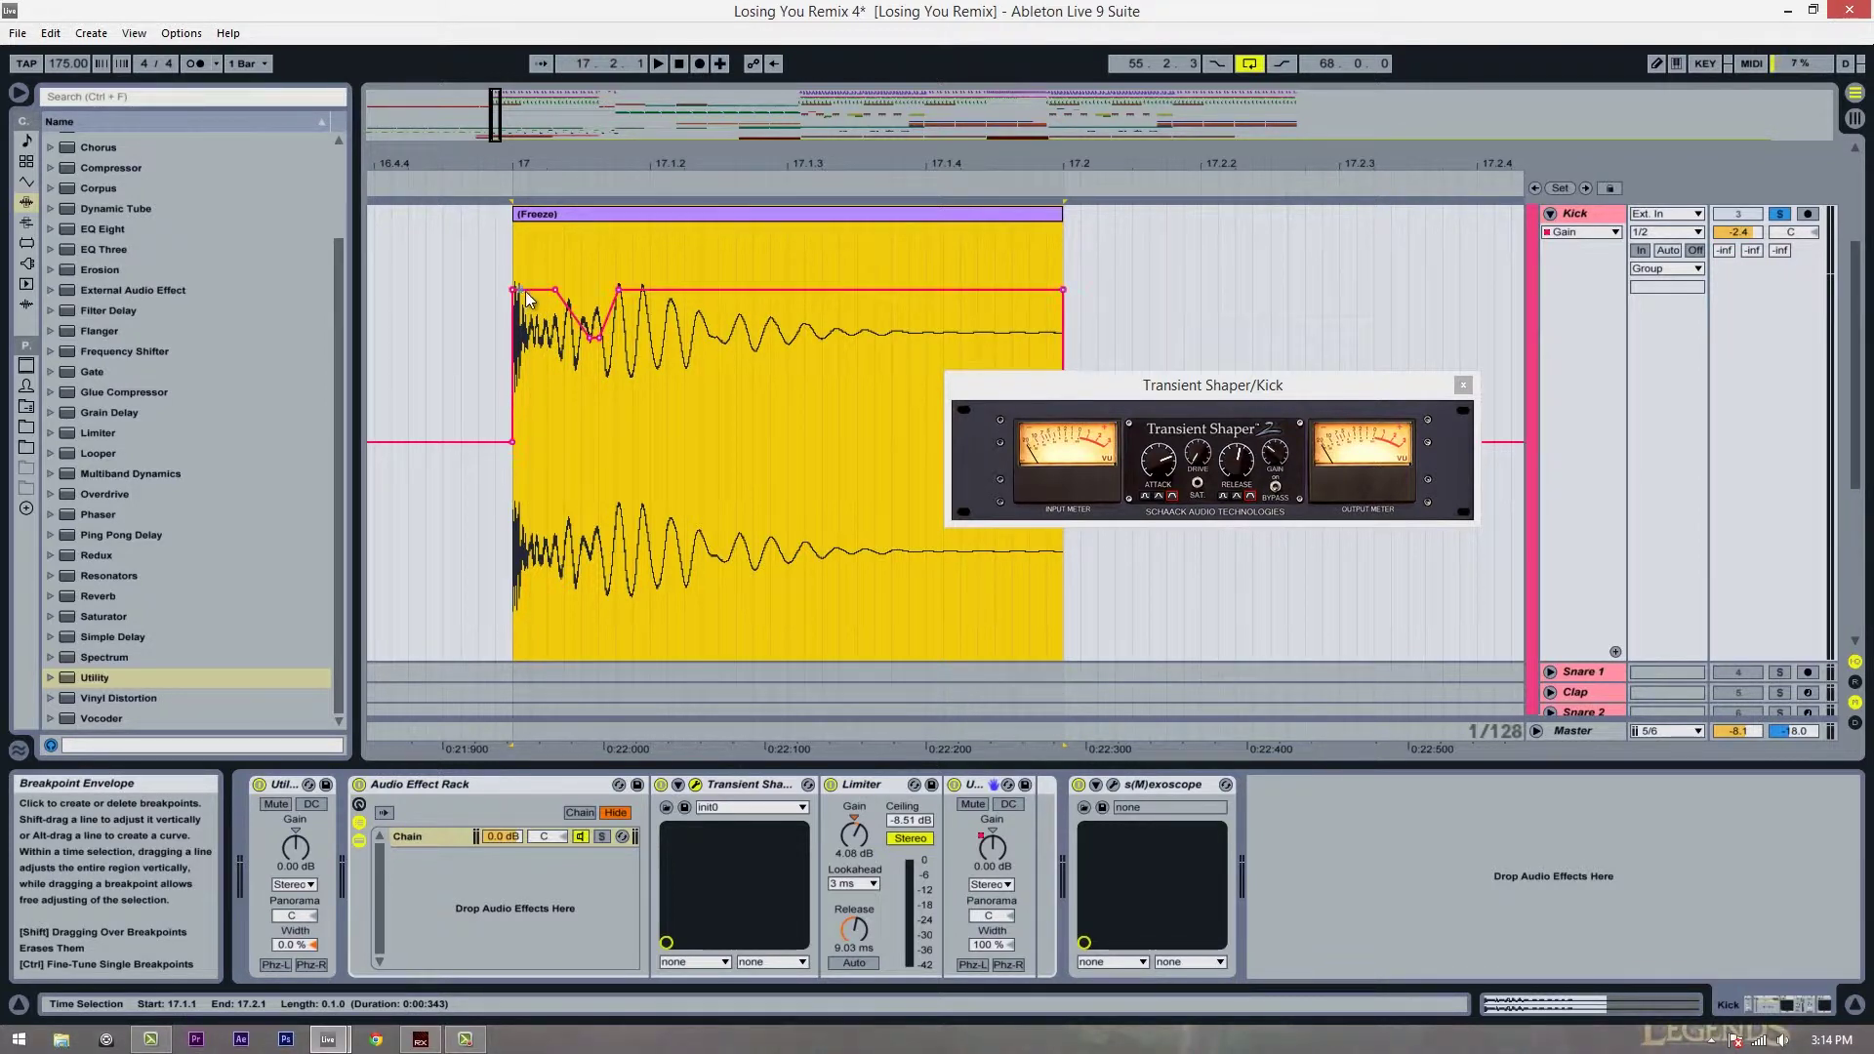
# - Lower the whole pasted Gain envelope so that its upper level sits at about 0 dB
pyautogui.moveTo(534, 302); pyautogui.dragTo(535, 455)
pyautogui.click(521, 472)
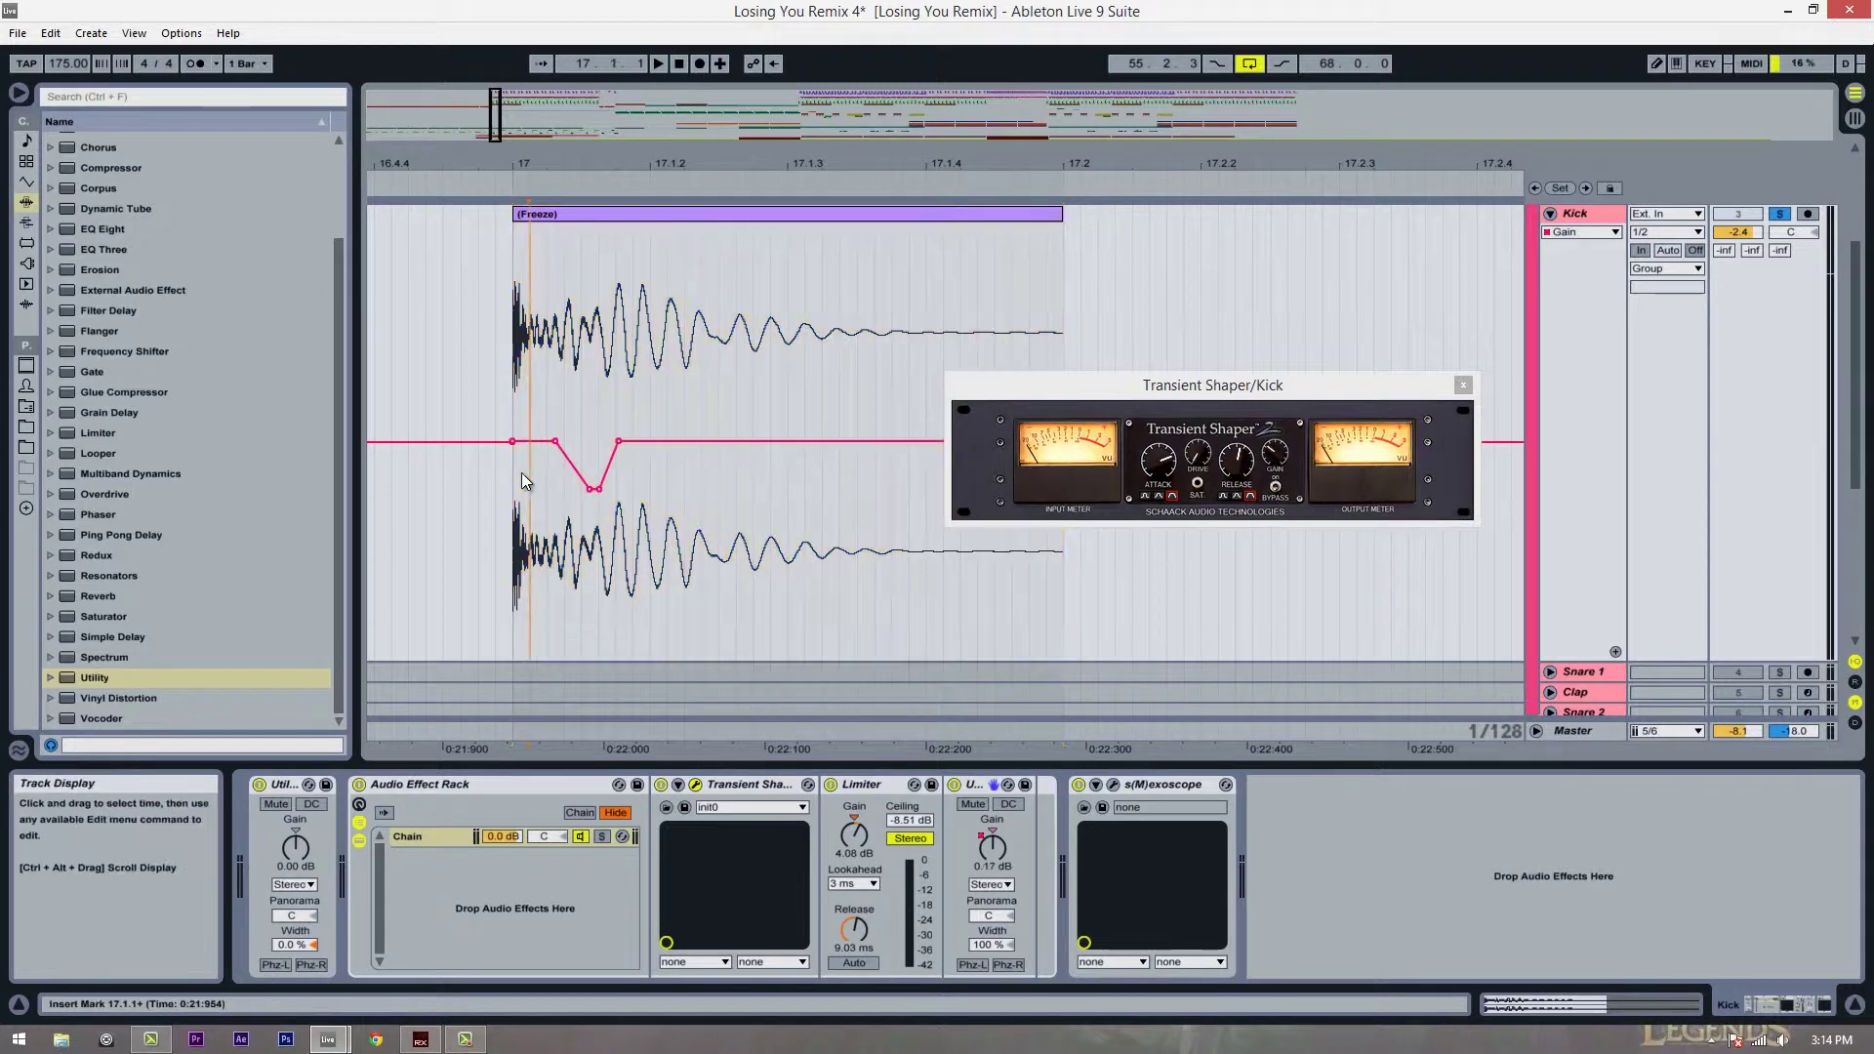
pyautogui.scroll(3, 513, 512)
pyautogui.scroll(-4, 508, 485)
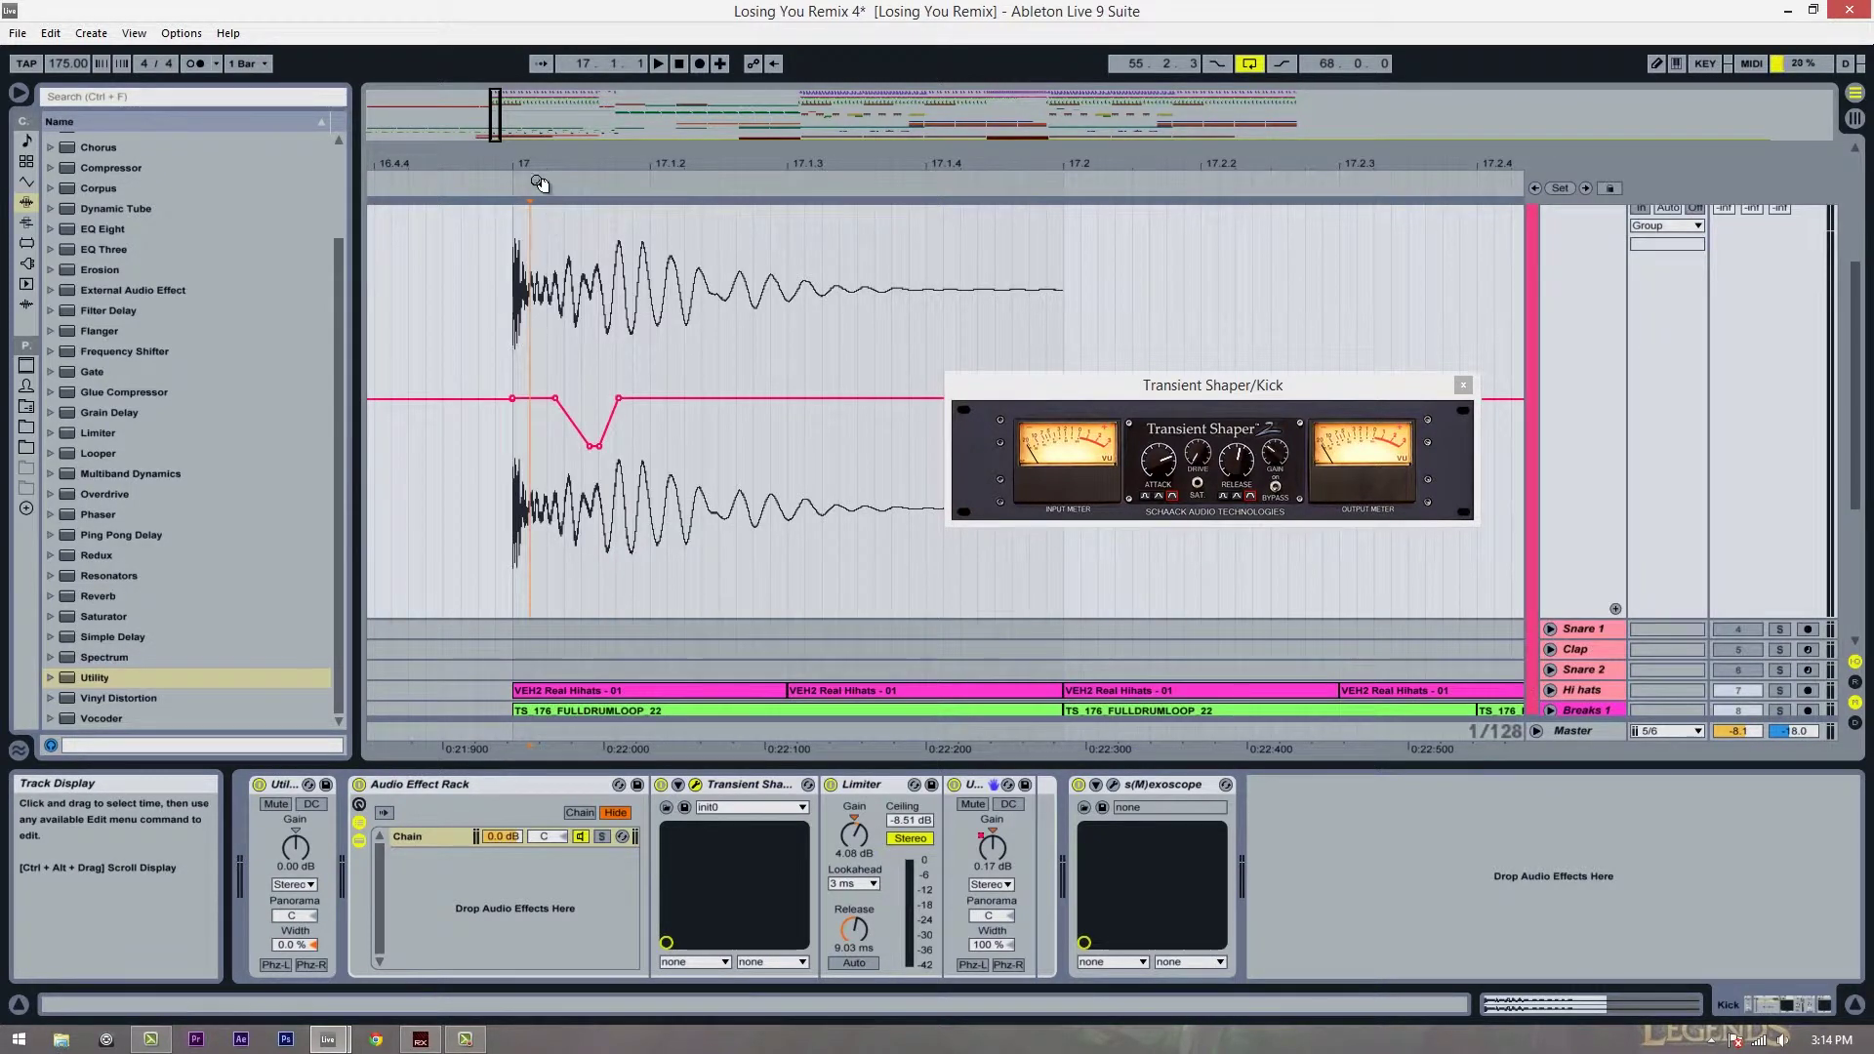
pyautogui.moveTo(531, 175); pyautogui.dragTo(424, 378)
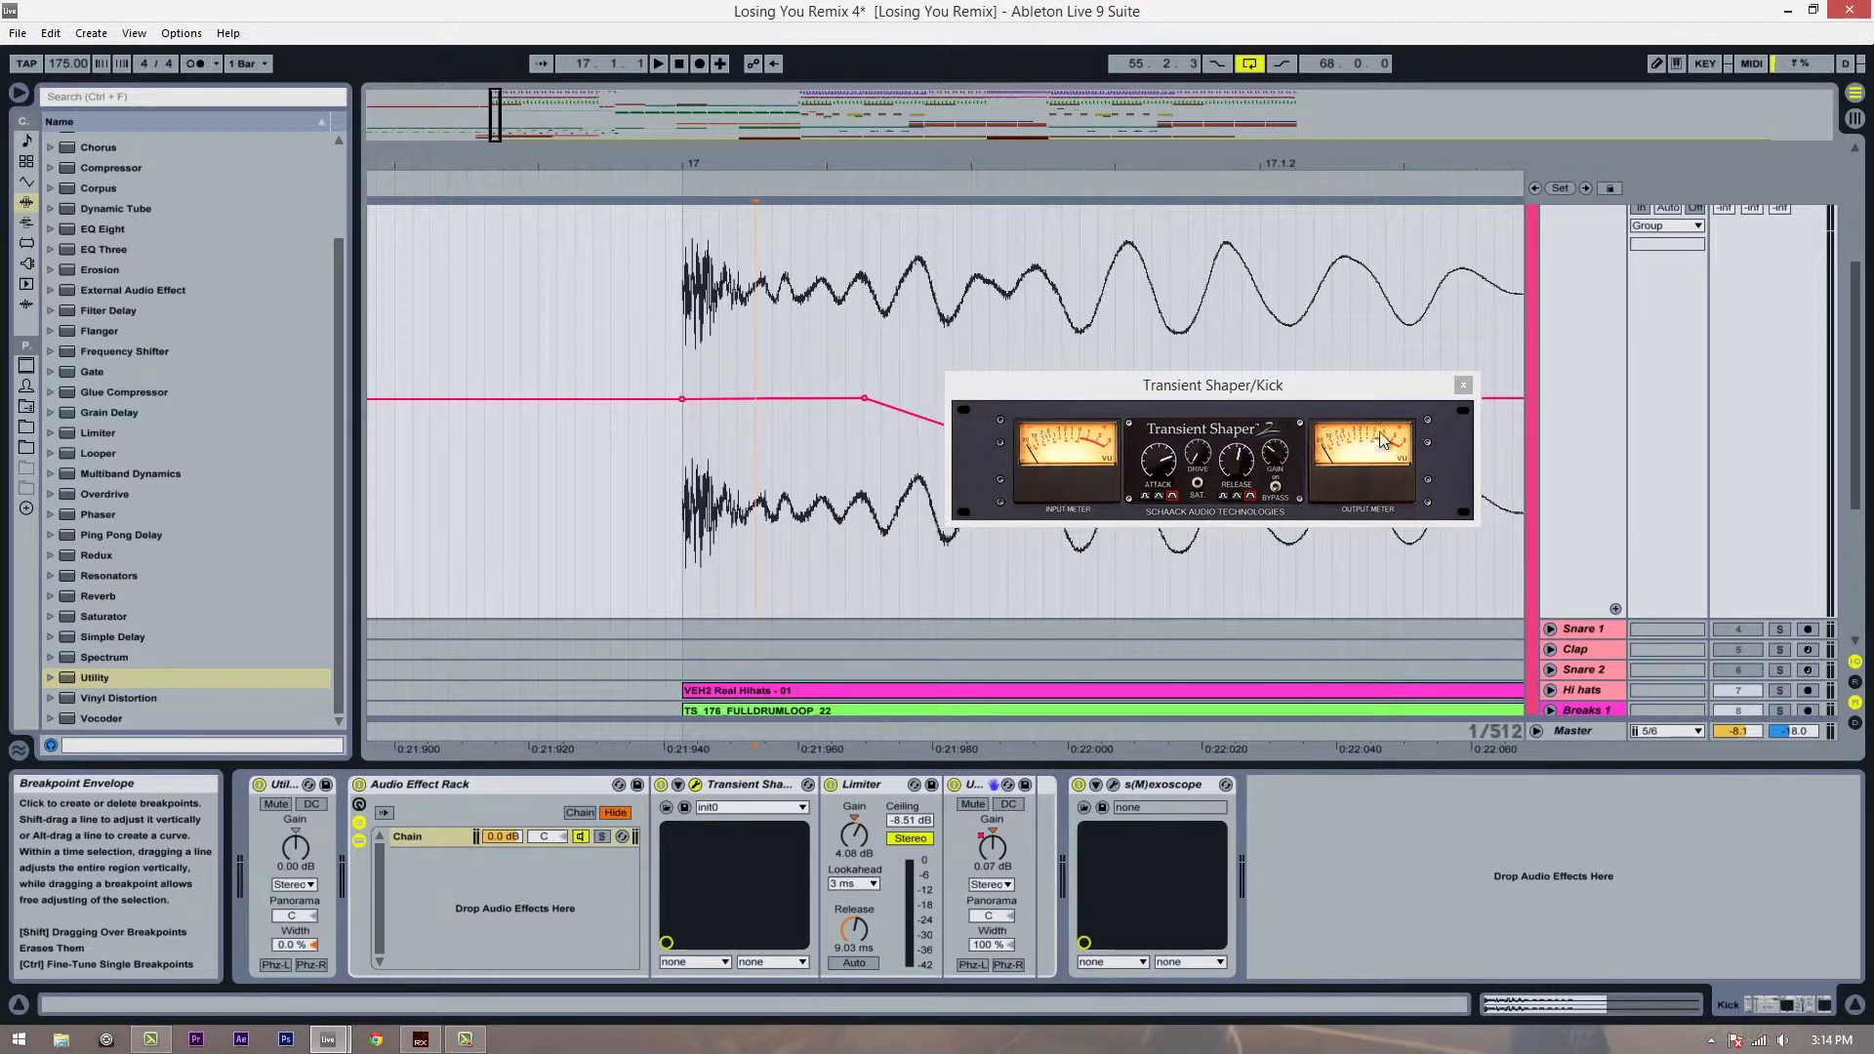
# - Level the Gain envelope before the dip at about 0 dB and remove the extra breakpoint at the kick's start
pyautogui.moveTo(1210, 384); pyautogui.dragTo(1365, 507)
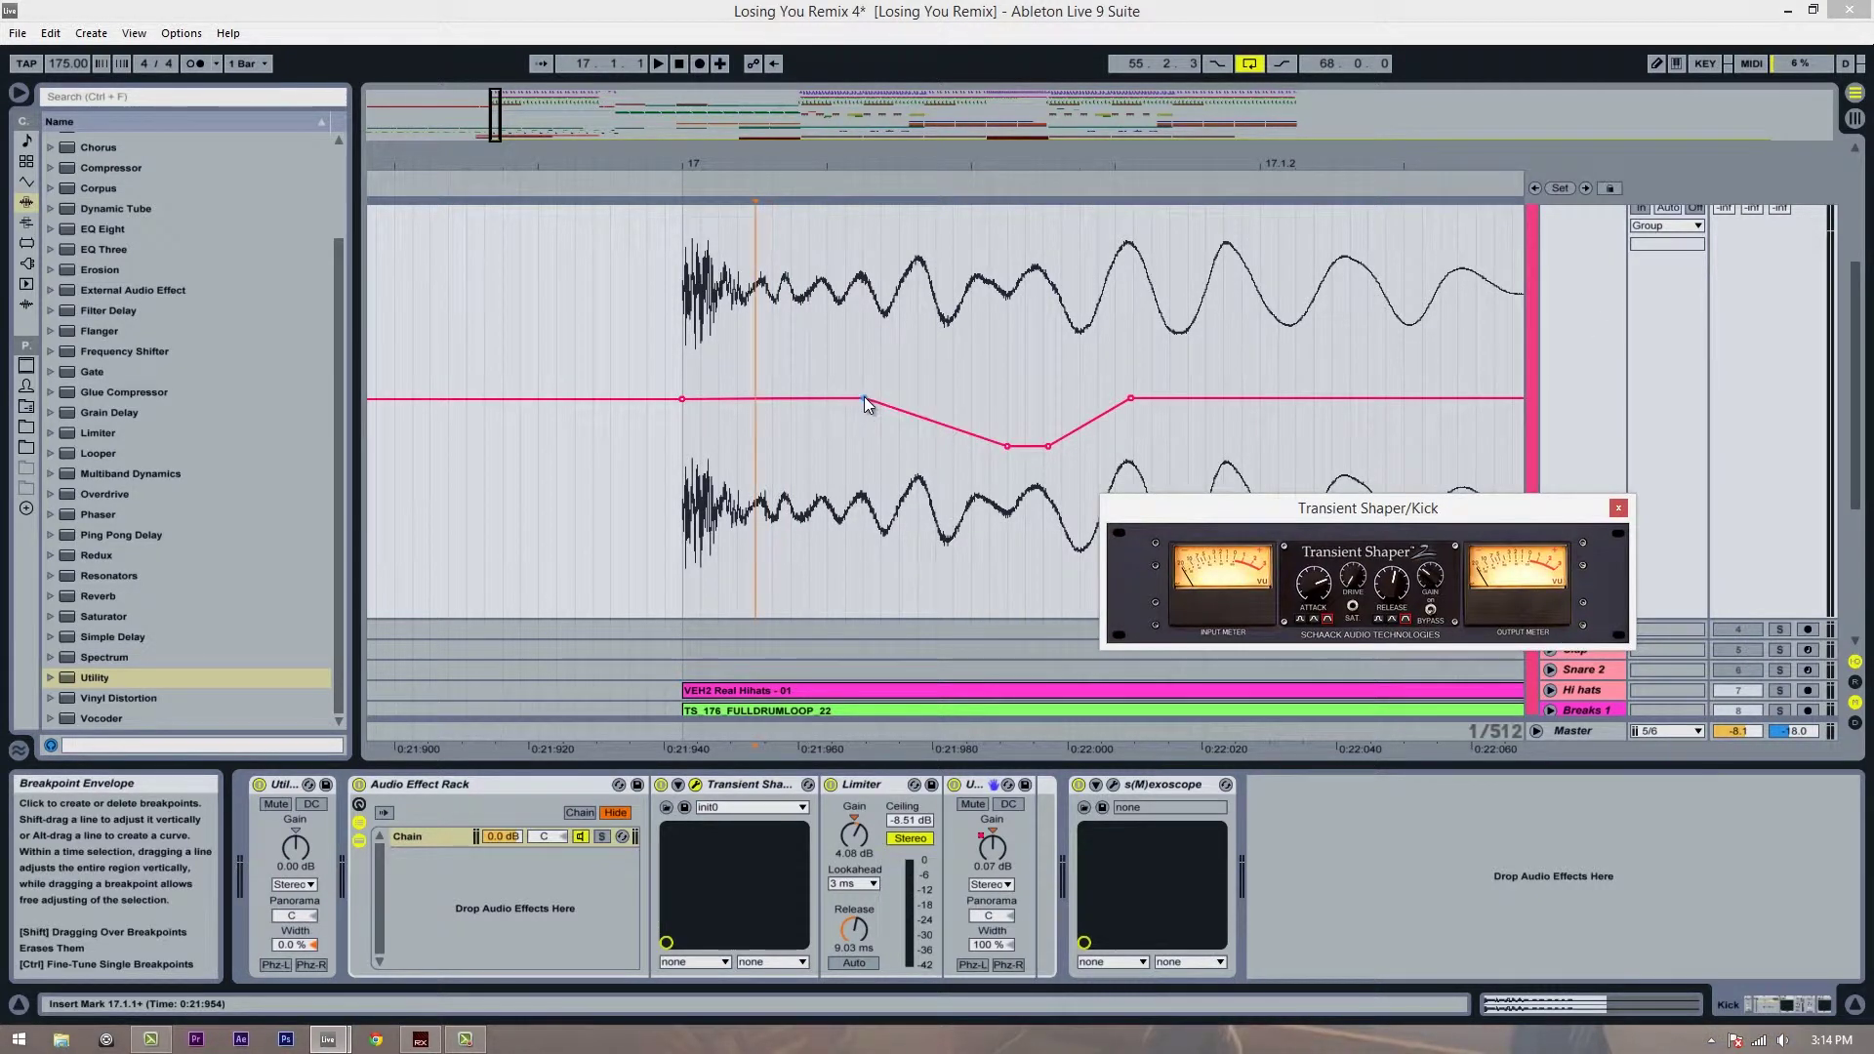
pyautogui.moveTo(864, 396); pyautogui.dragTo(864, 486)
pyautogui.moveTo(1263, 506); pyautogui.dragTo(1371, 617)
pyautogui.click(1128, 484)
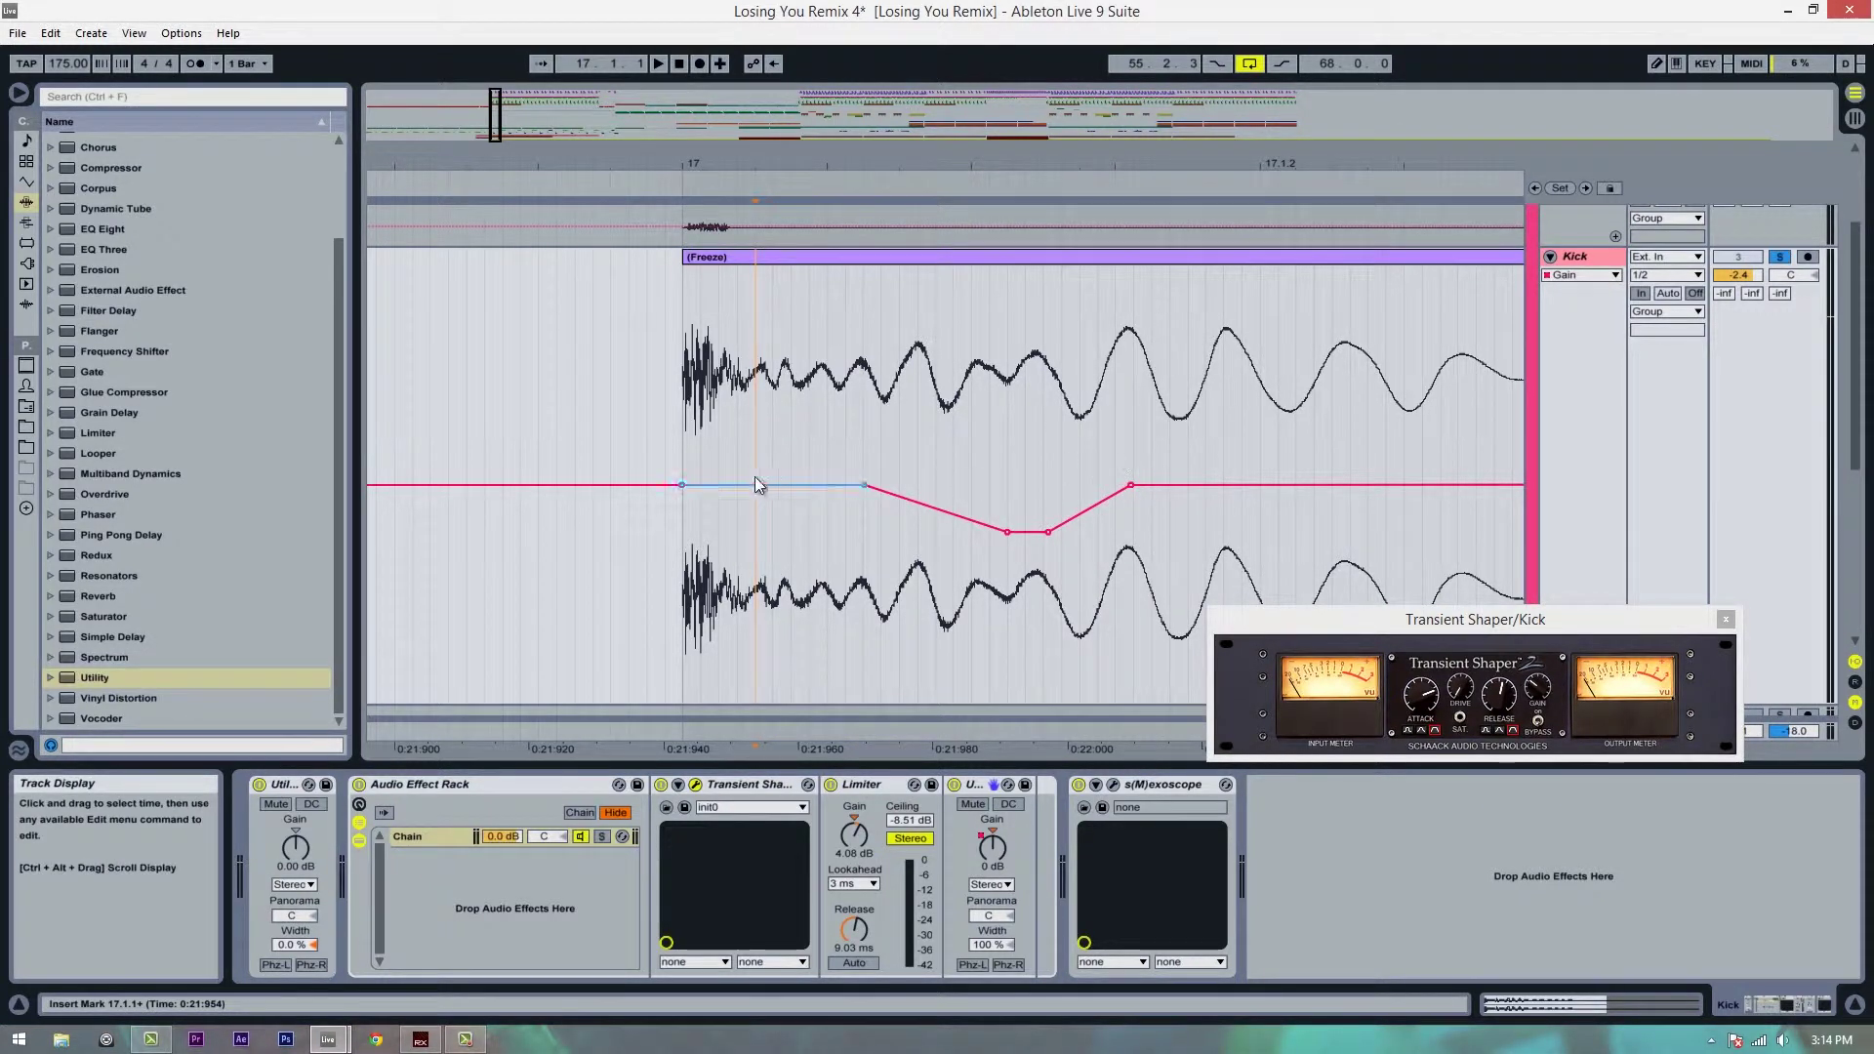
pyautogui.moveTo(683, 485)
pyautogui.click(670, 549)
# - Play the kick from 17.1.1 and compare it with the gain-automated Utility switched off and on
pyautogui.press('space')
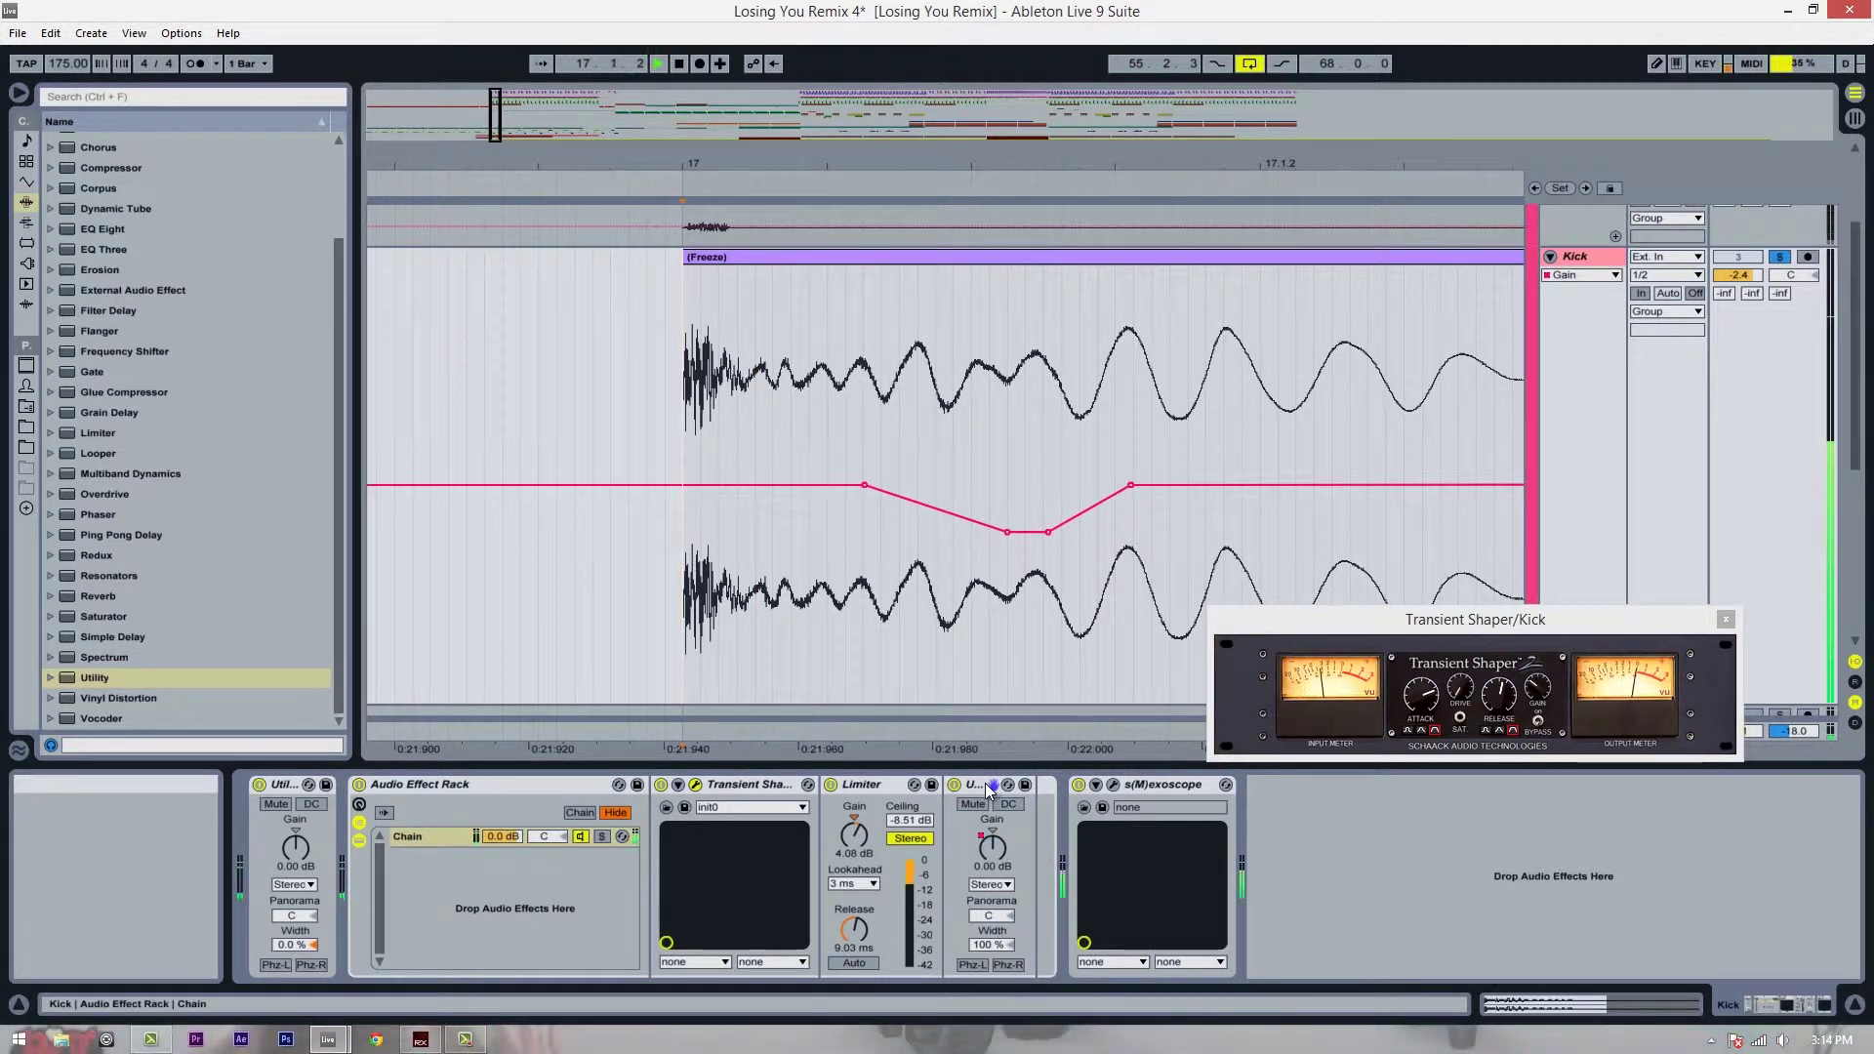
pyautogui.click(682, 601)
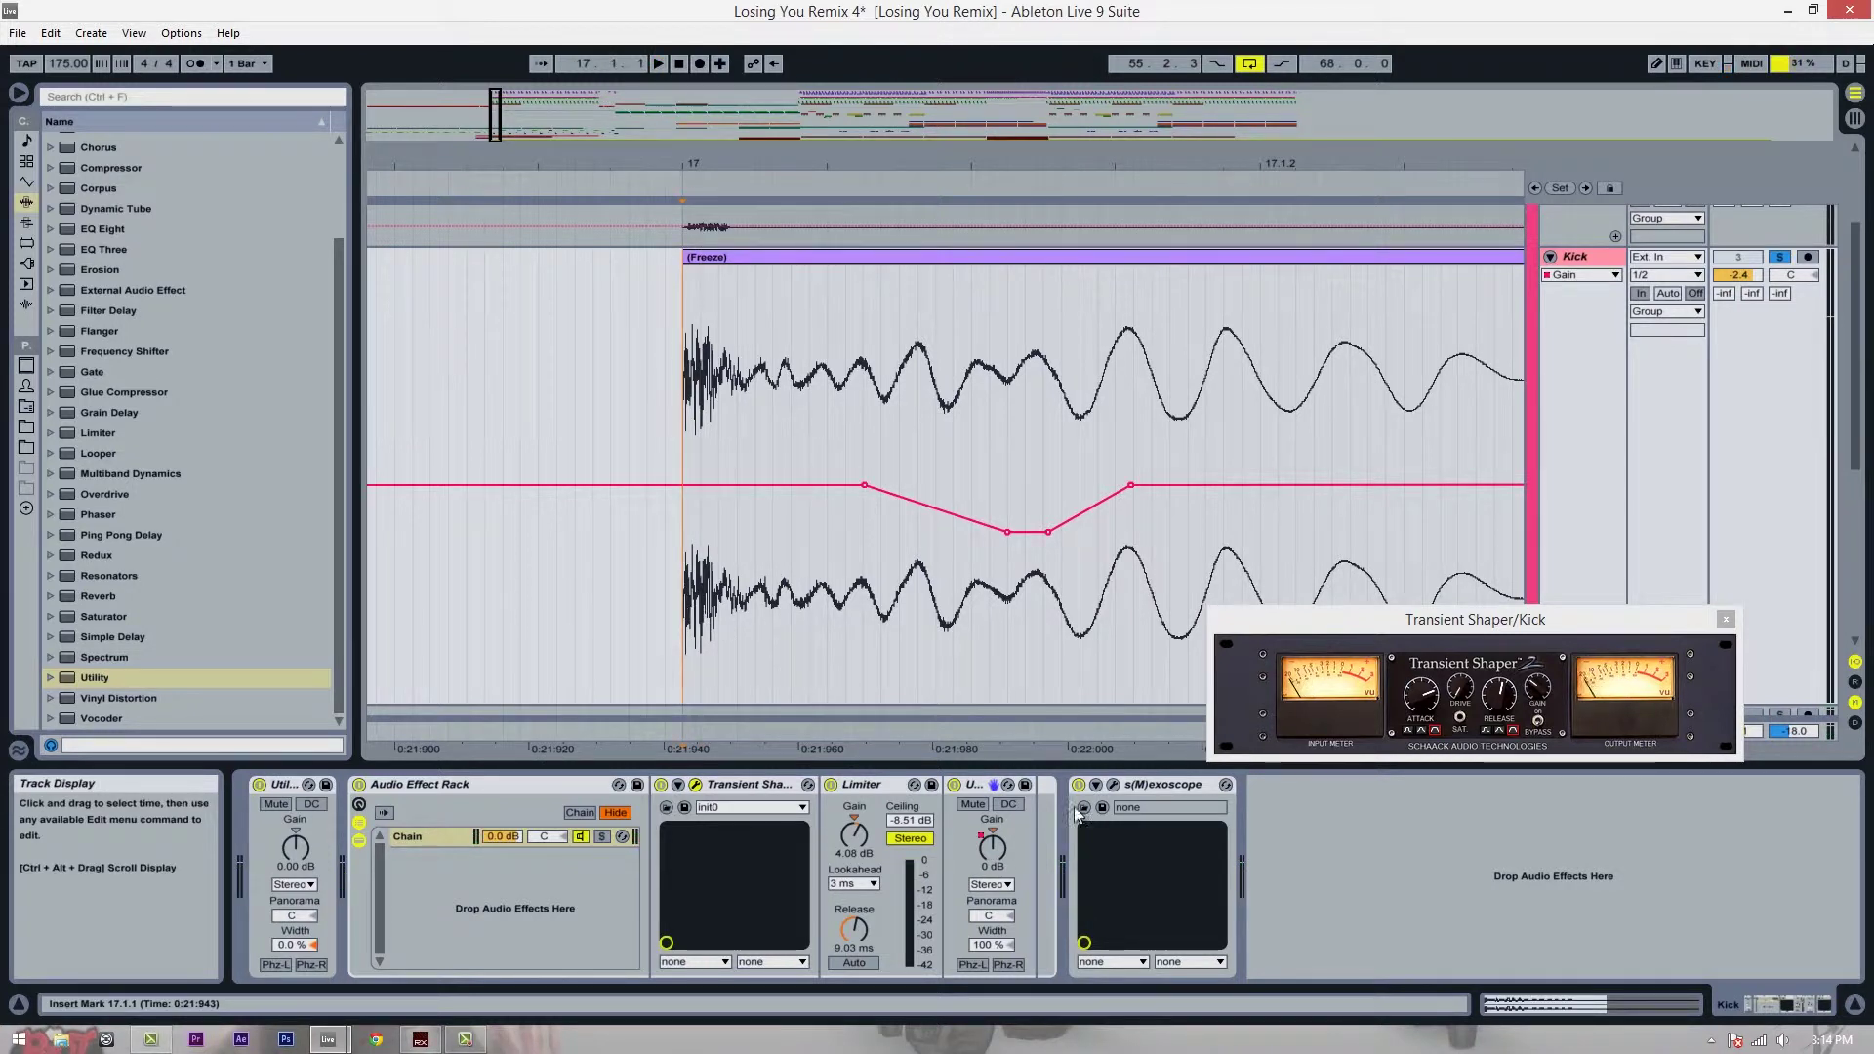
pyautogui.press('space')
pyautogui.press('space')
pyautogui.press('space')
pyautogui.click(960, 785)
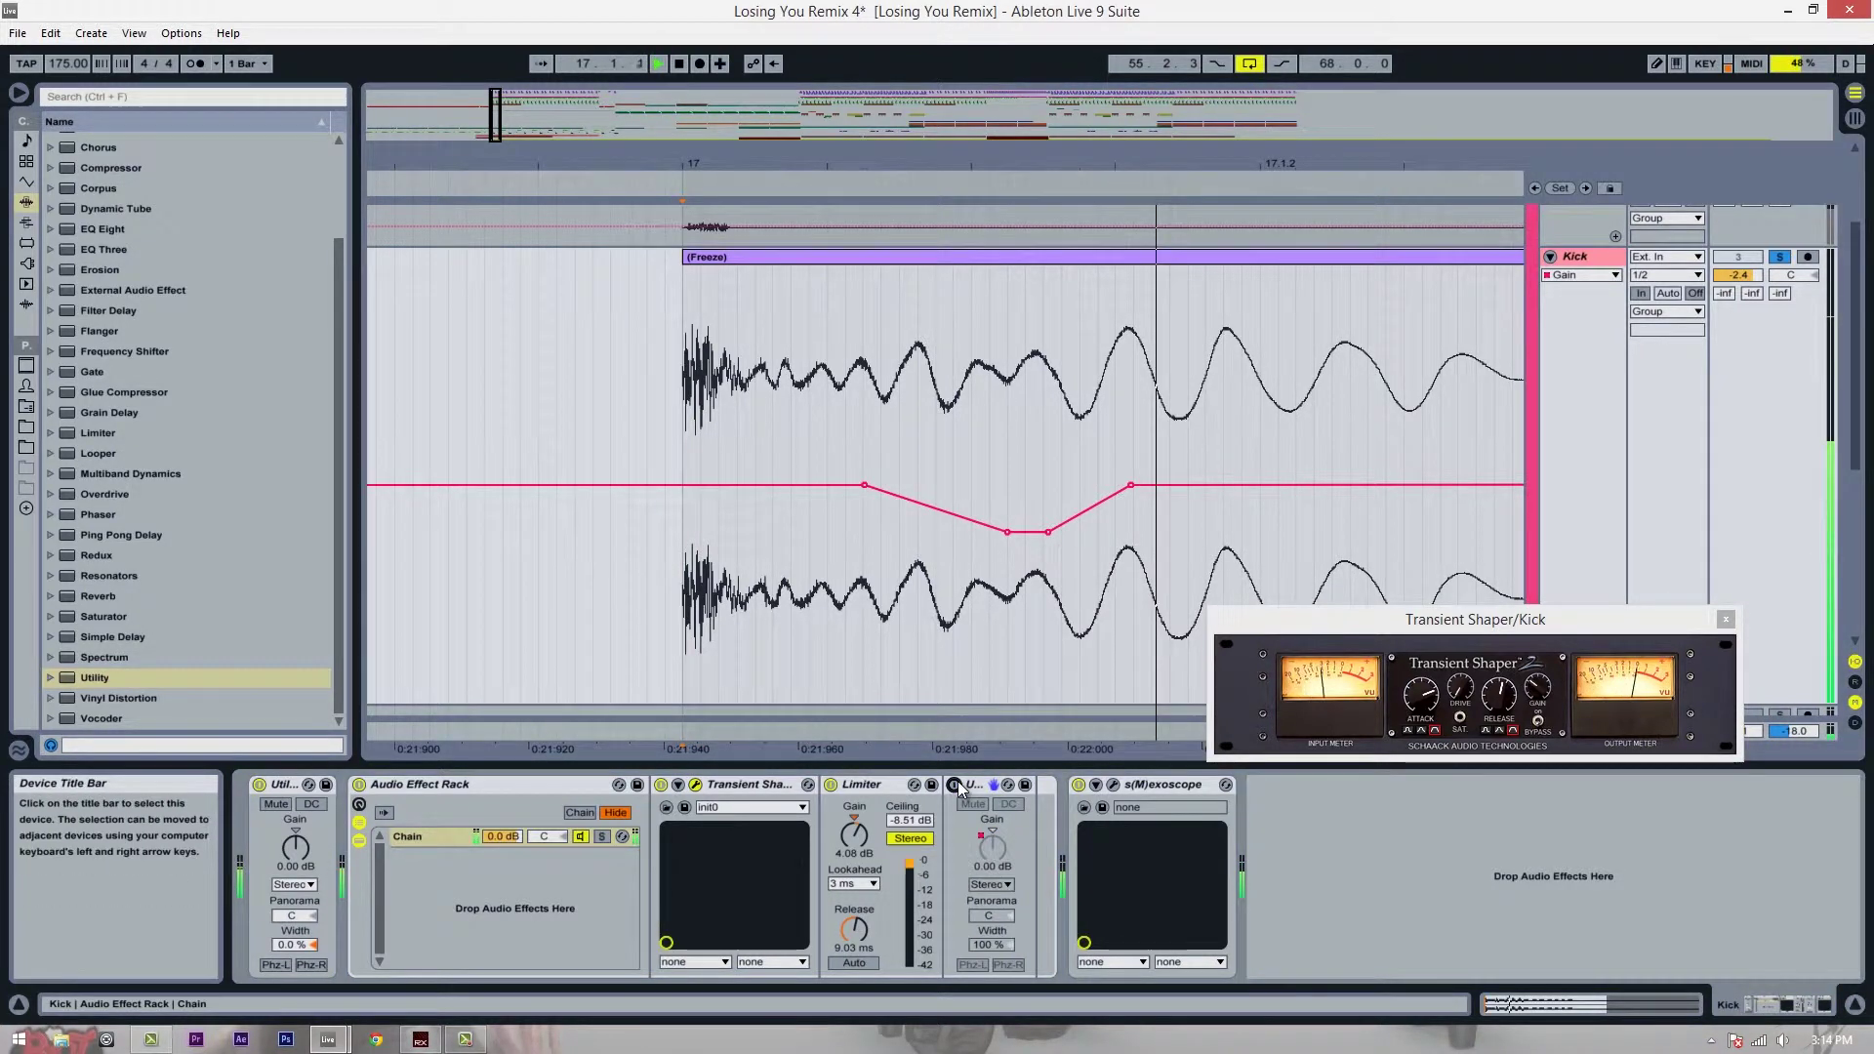
pyautogui.press('space')
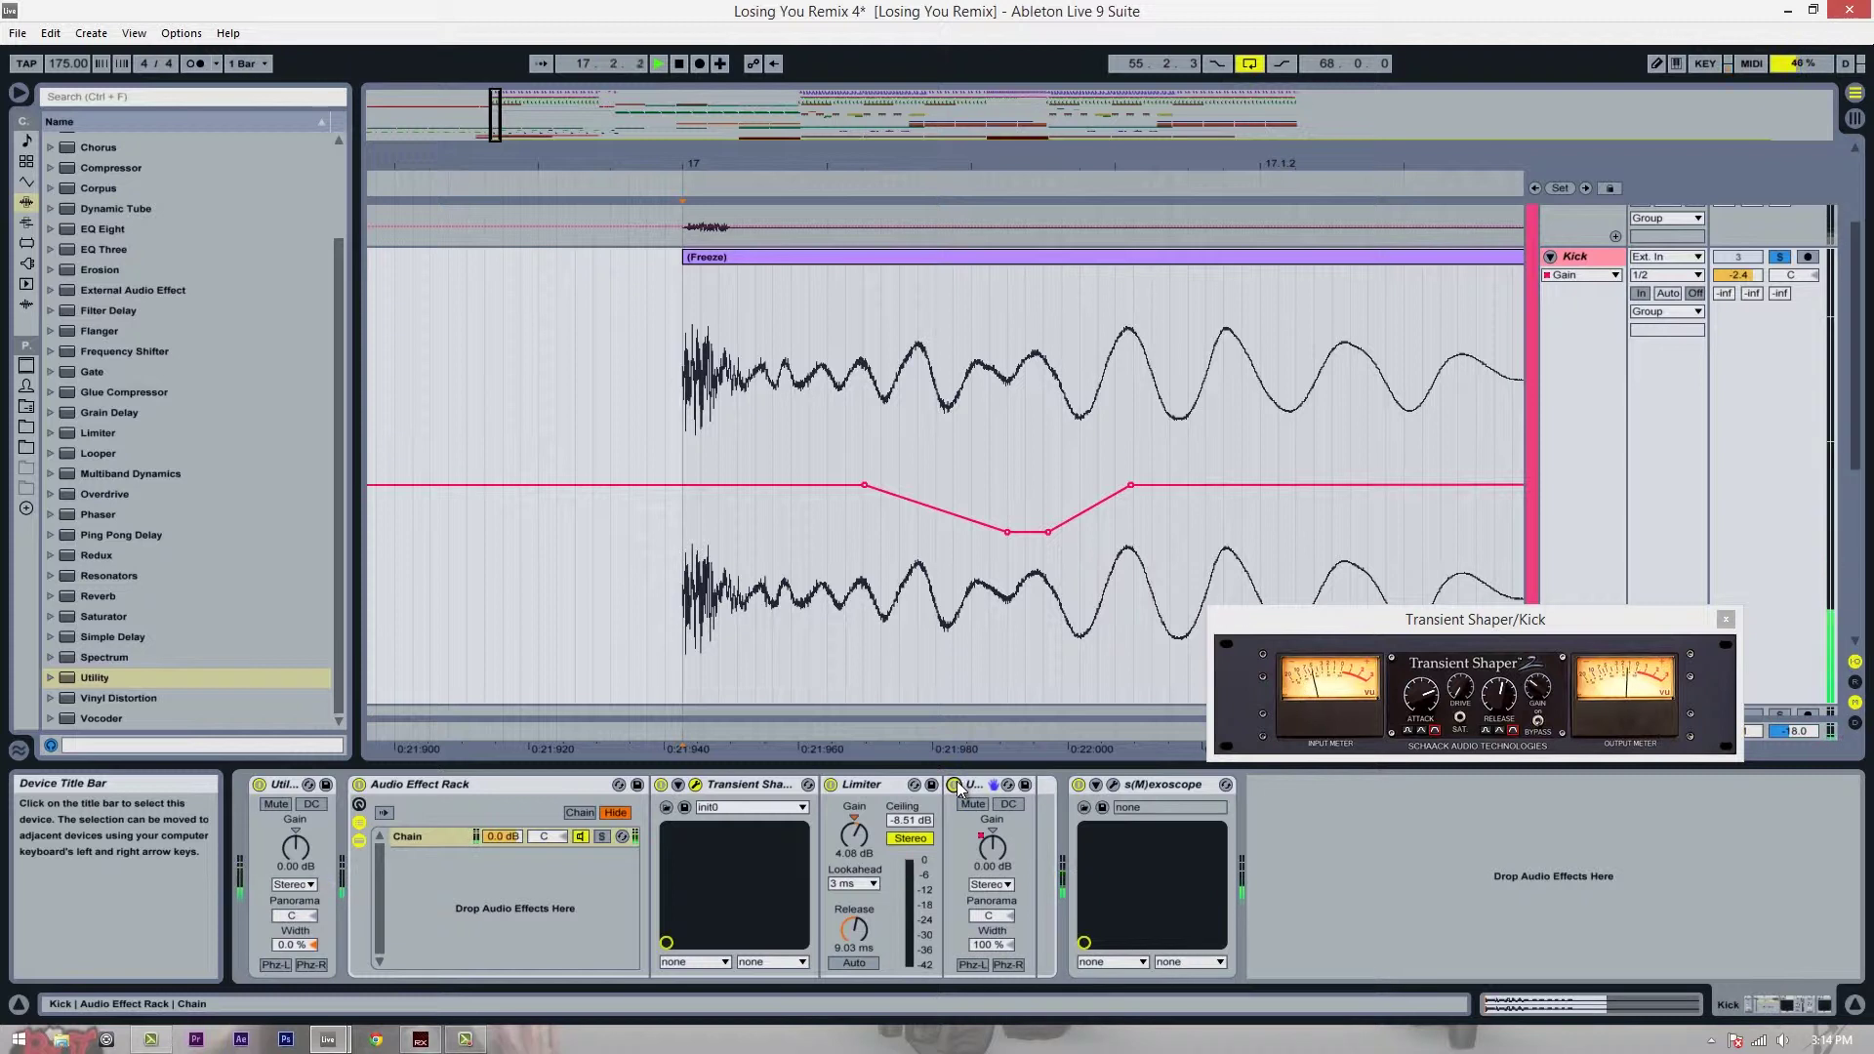
pyautogui.click(955, 784)
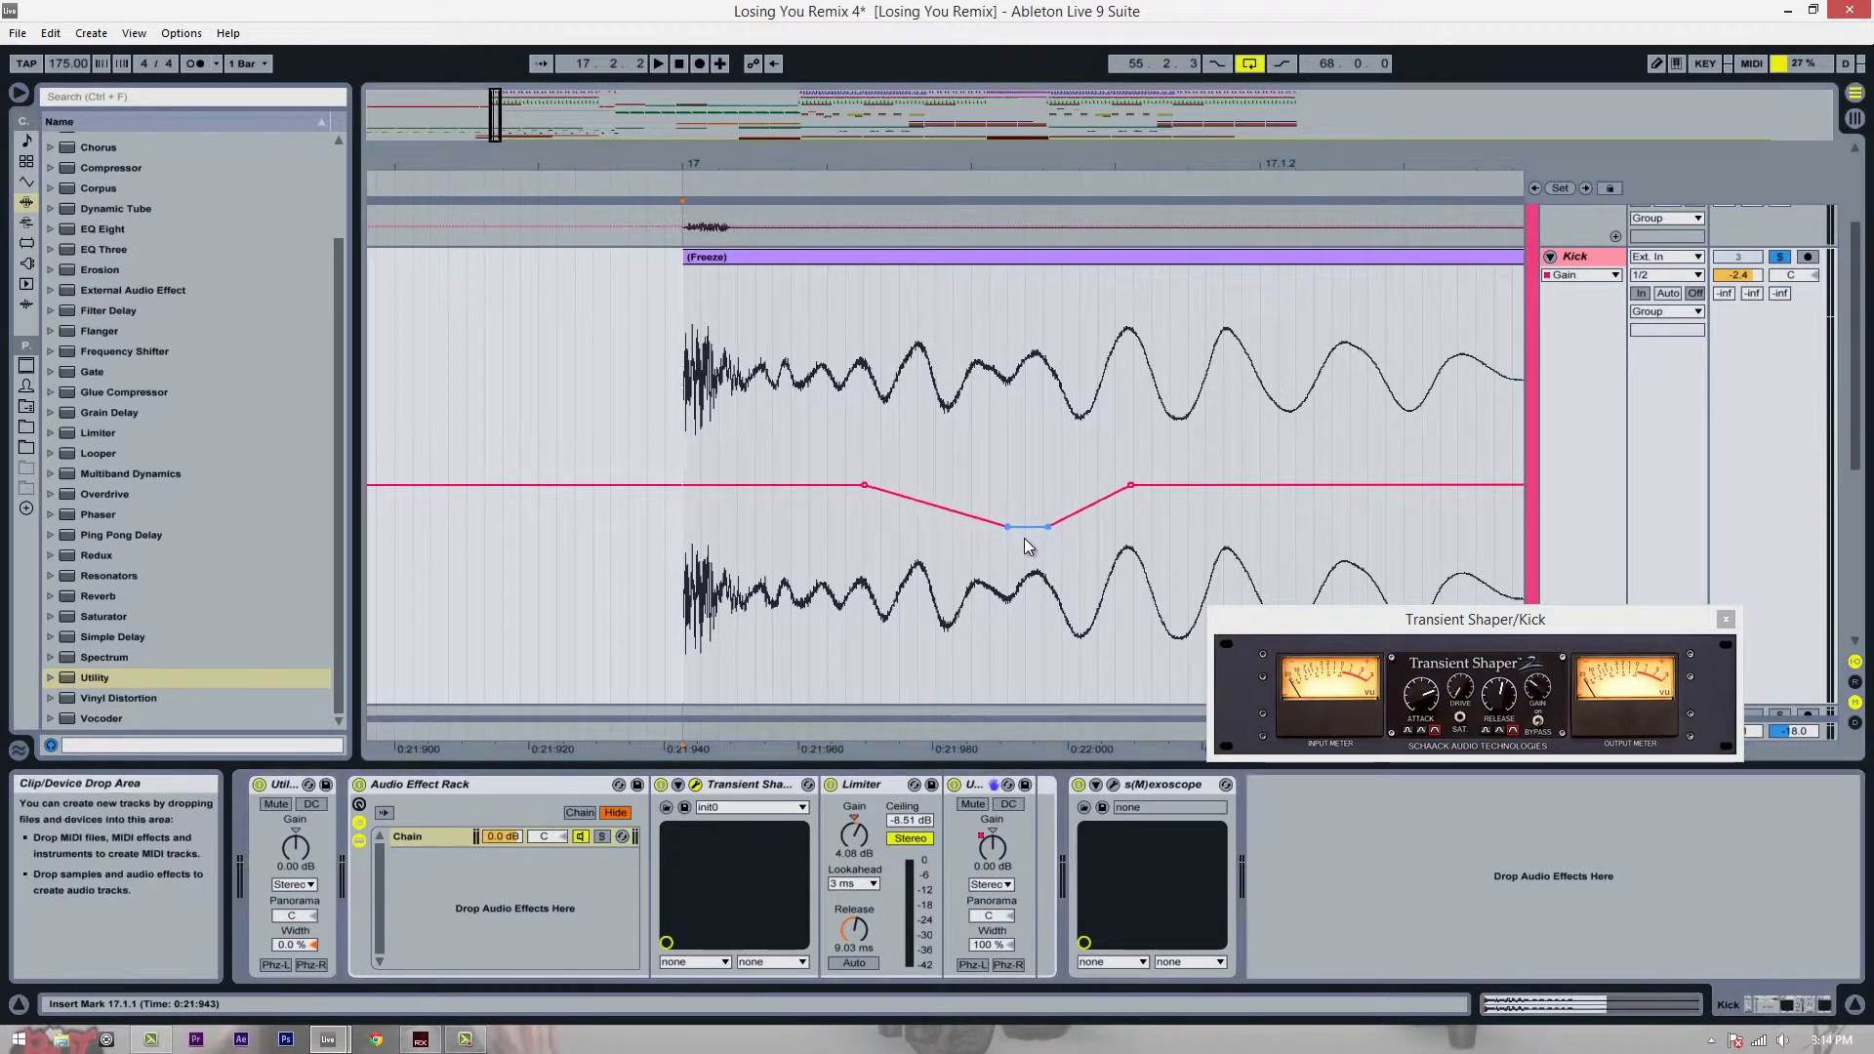
# - Raise the floor of the Gain dip and move its upper start breakpoint later, onto the nearby waveform peak
pyautogui.moveTo(1025, 534); pyautogui.dragTo(1025, 518)
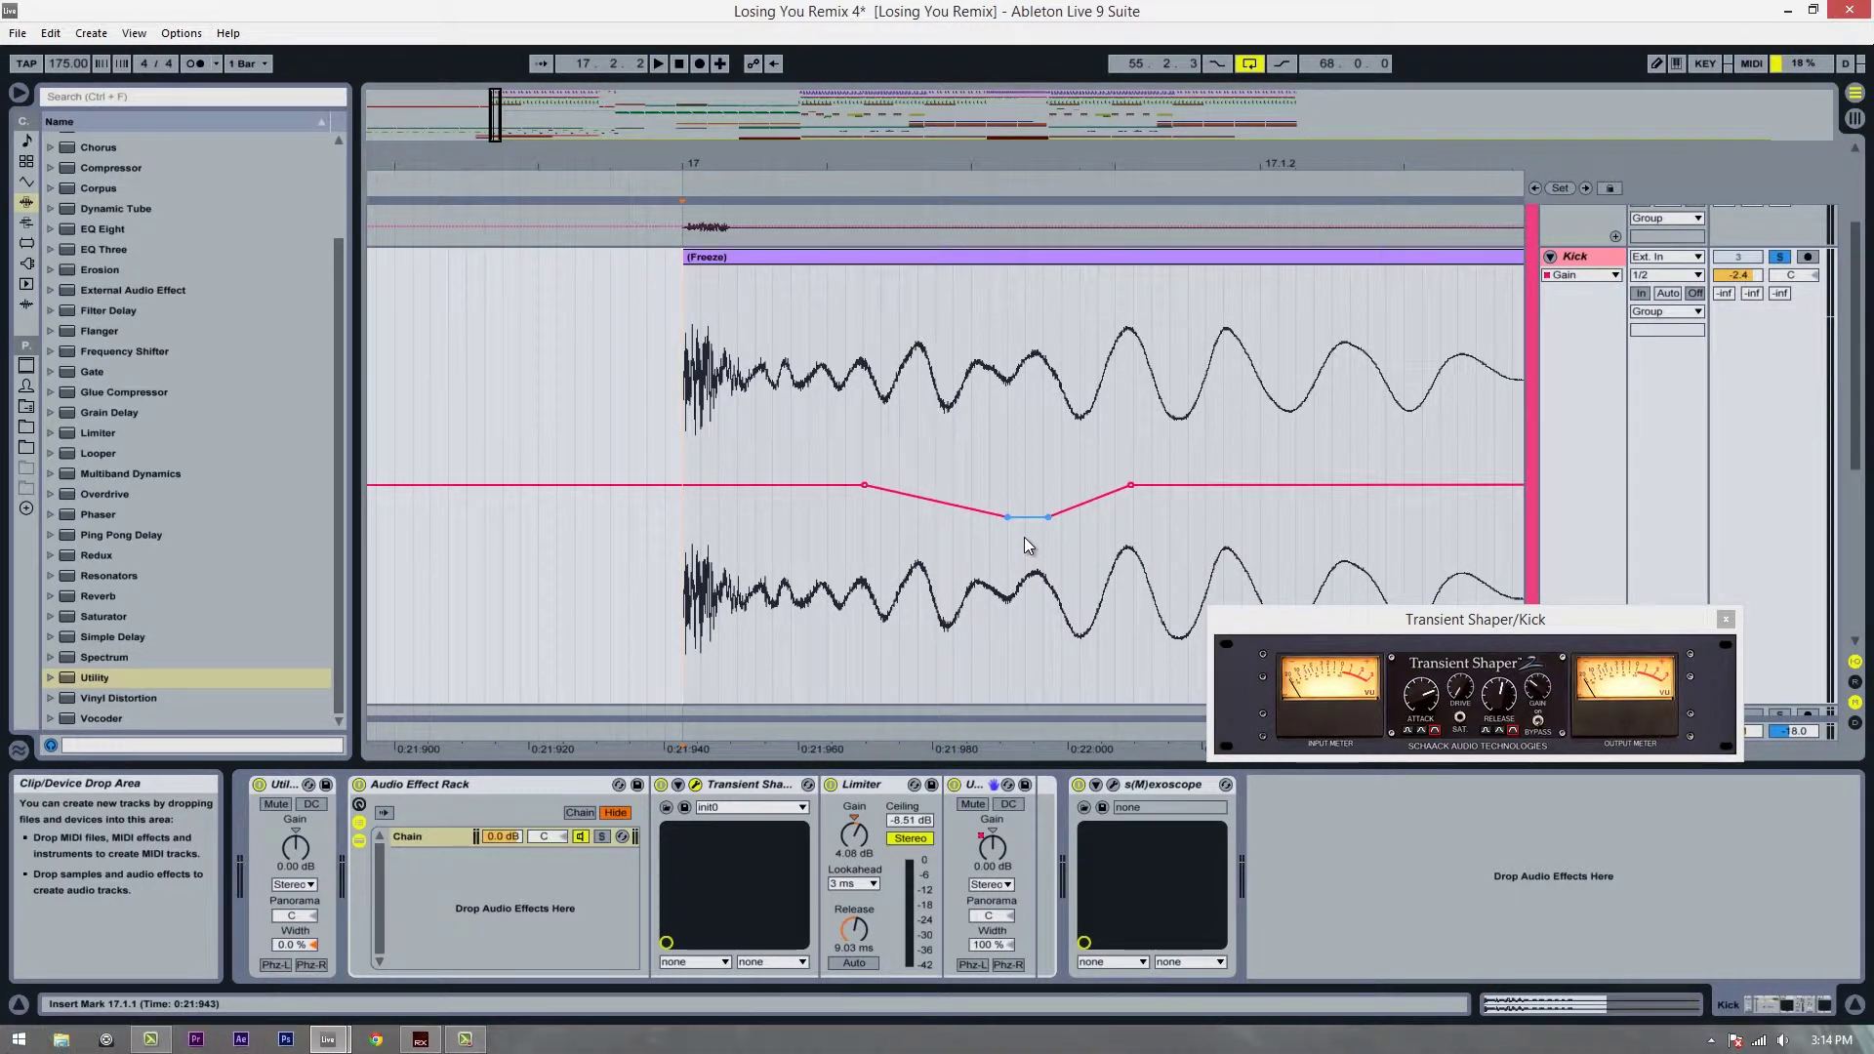
pyautogui.click(882, 484)
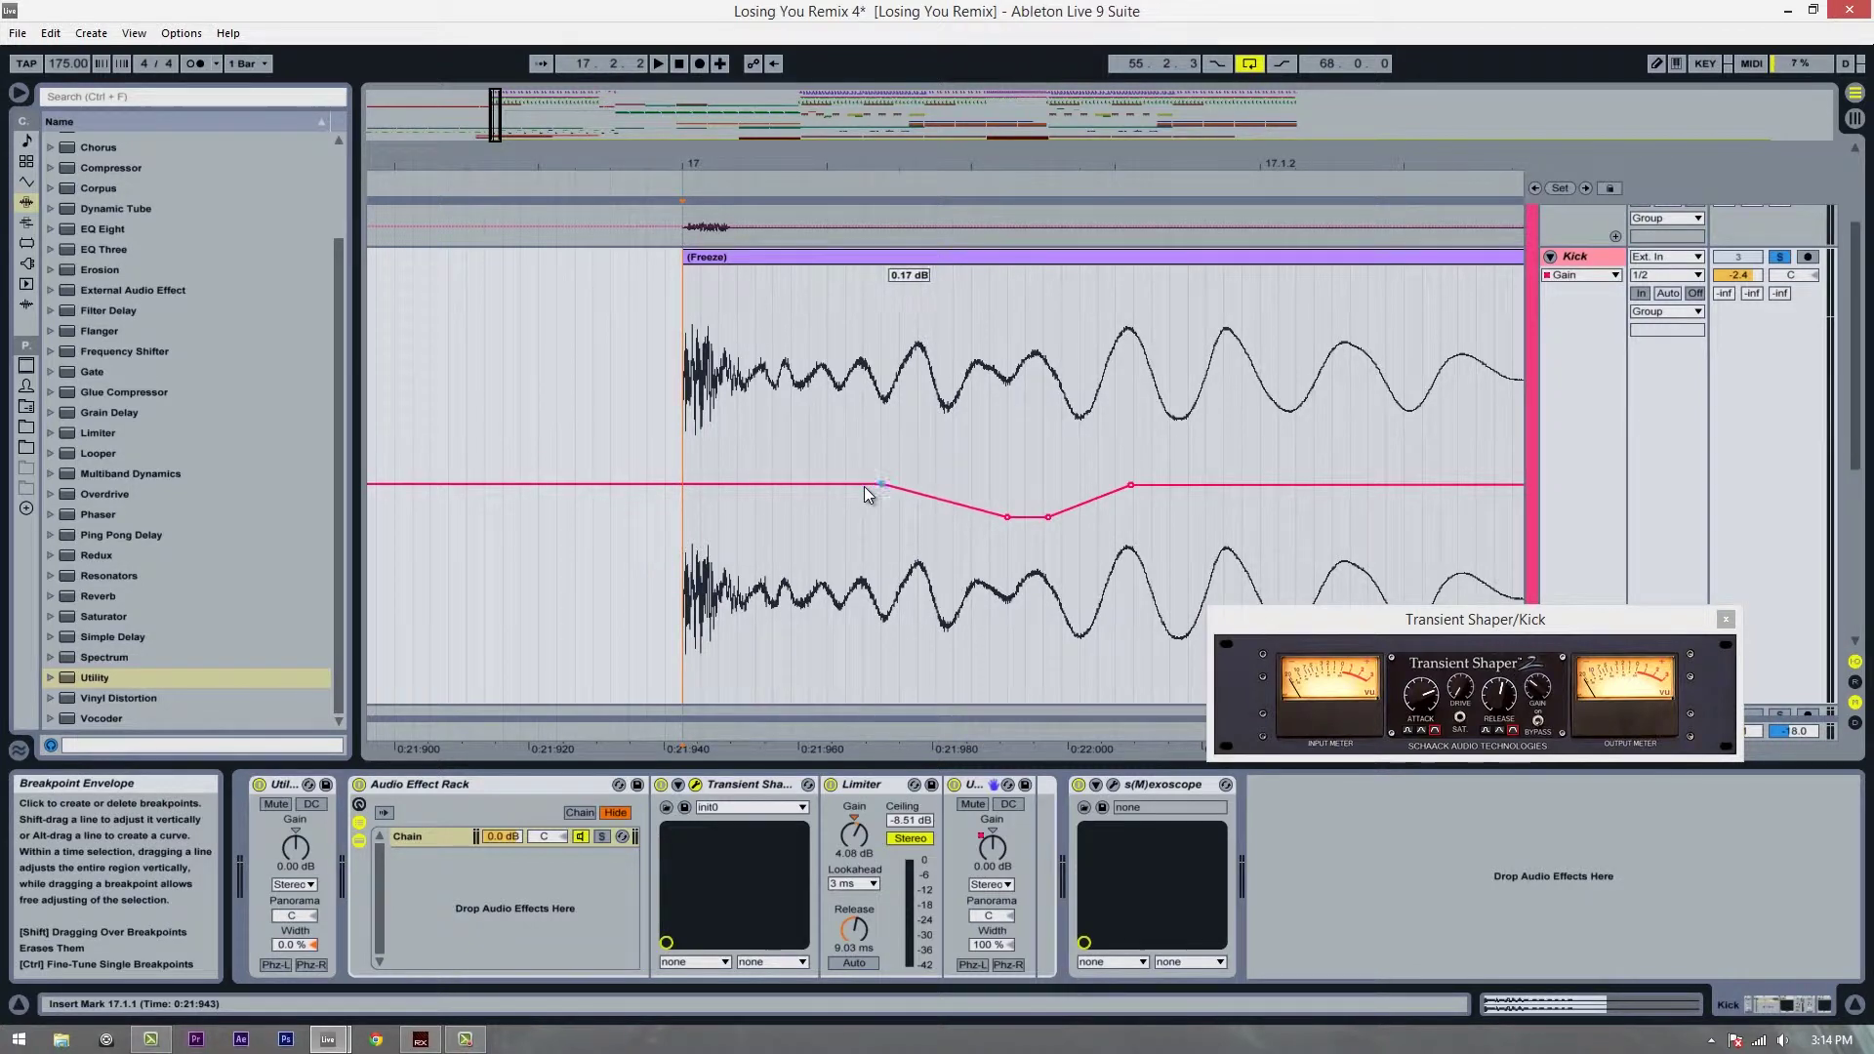
pyautogui.moveTo(881, 484); pyautogui.dragTo(918, 484)
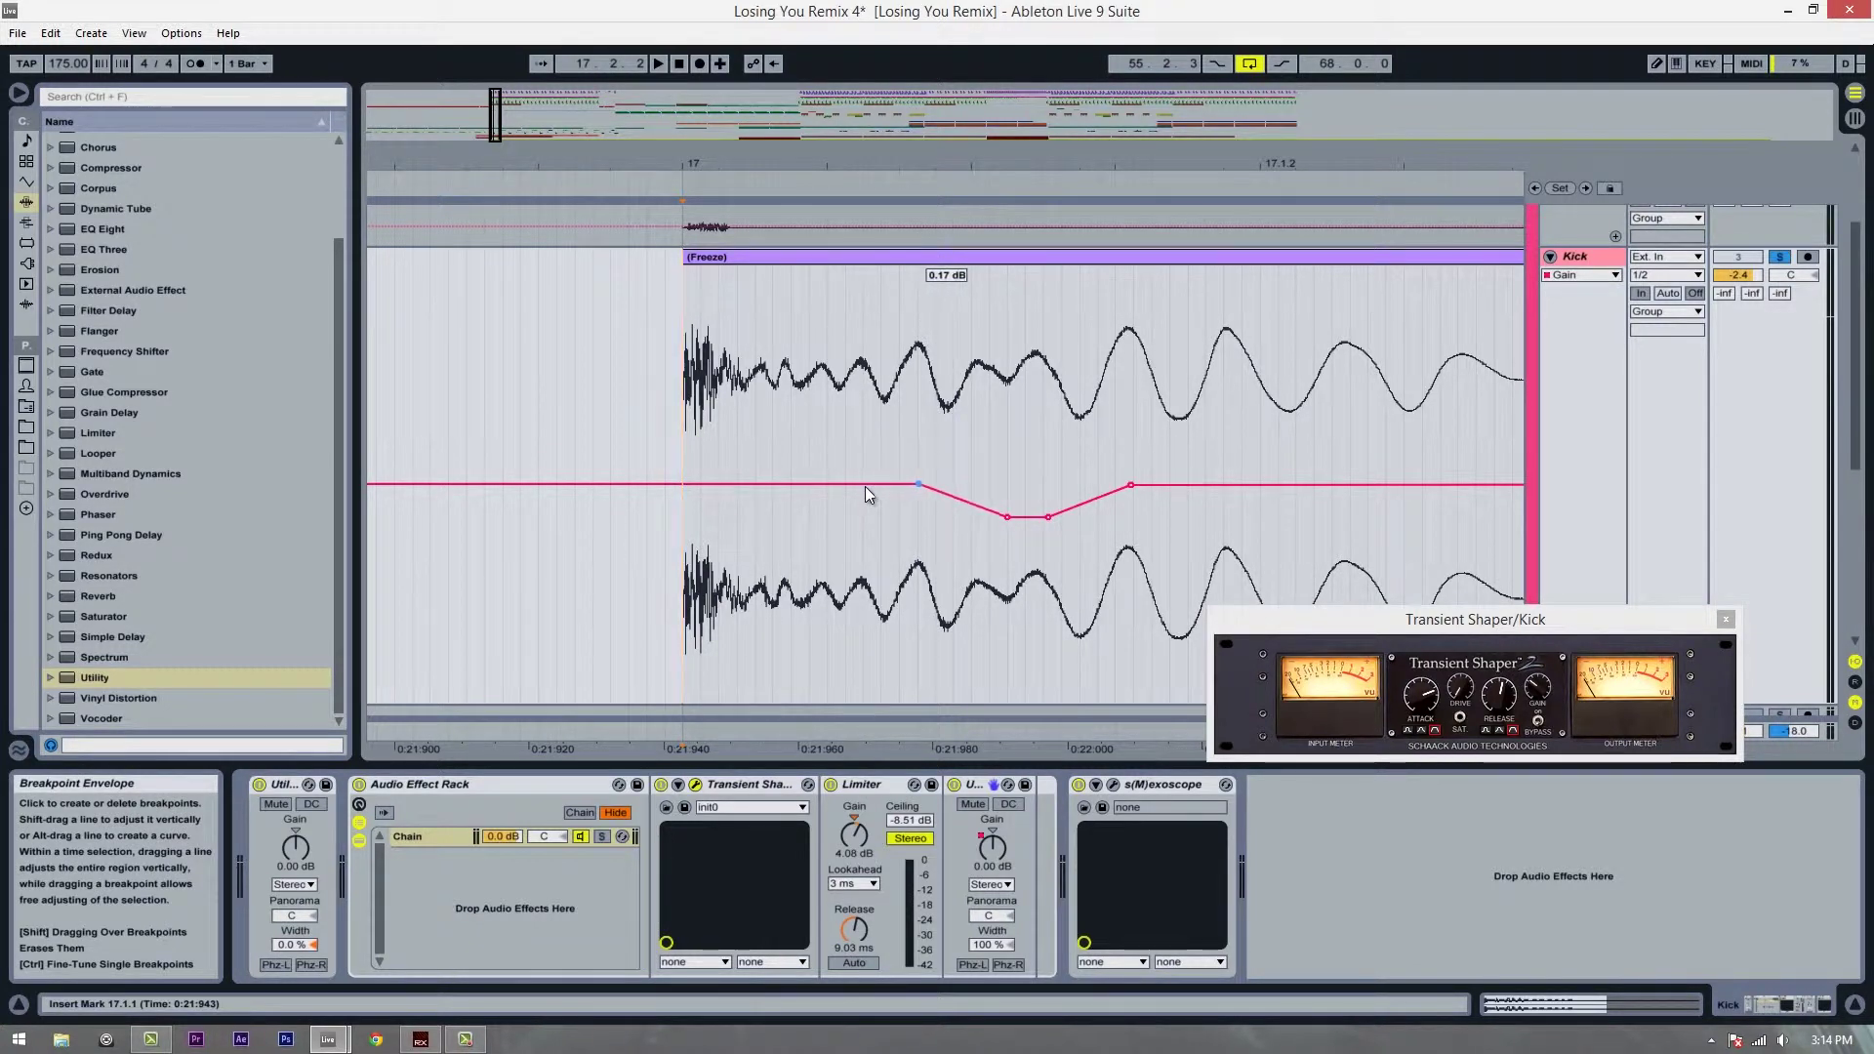
# - Move the dip's upper end breakpoint later for a gentler rise and nudge its first low breakpoint slightly later
pyautogui.moveTo(1232, 163); pyautogui.dragTo(1226, 166)
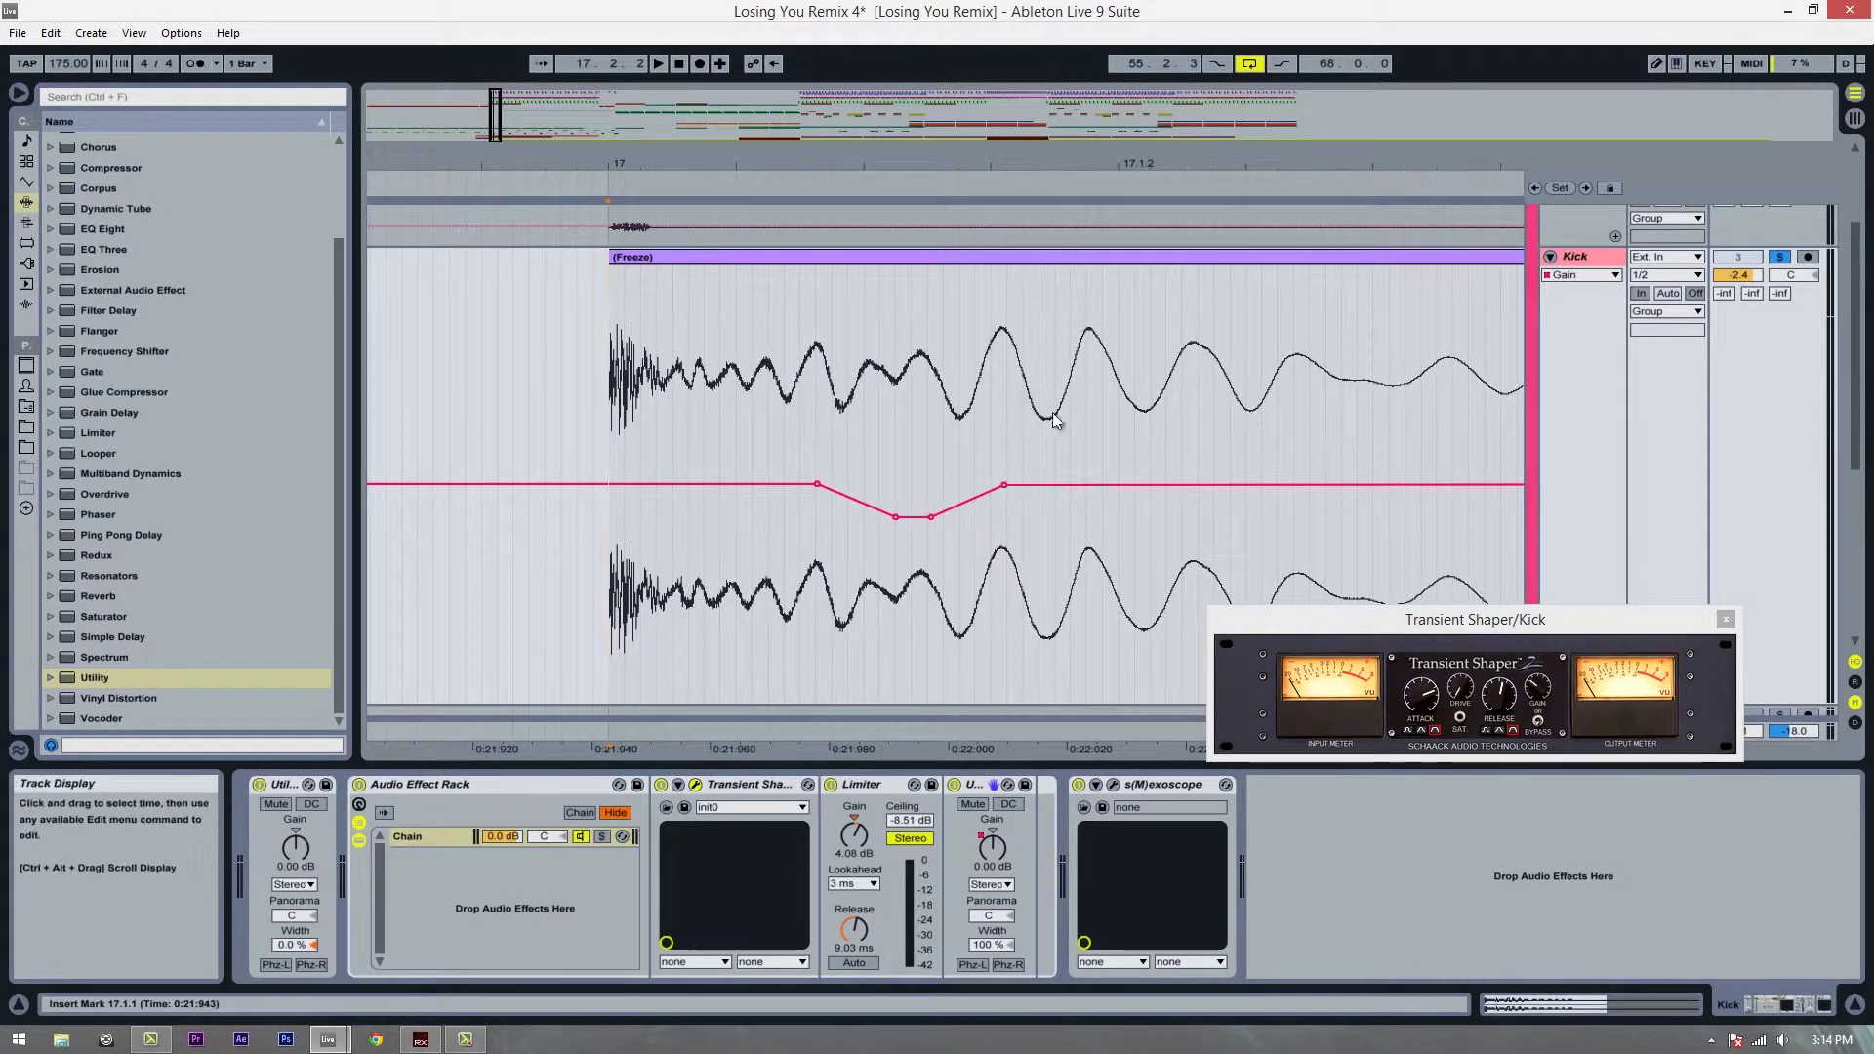
pyautogui.click(1042, 484)
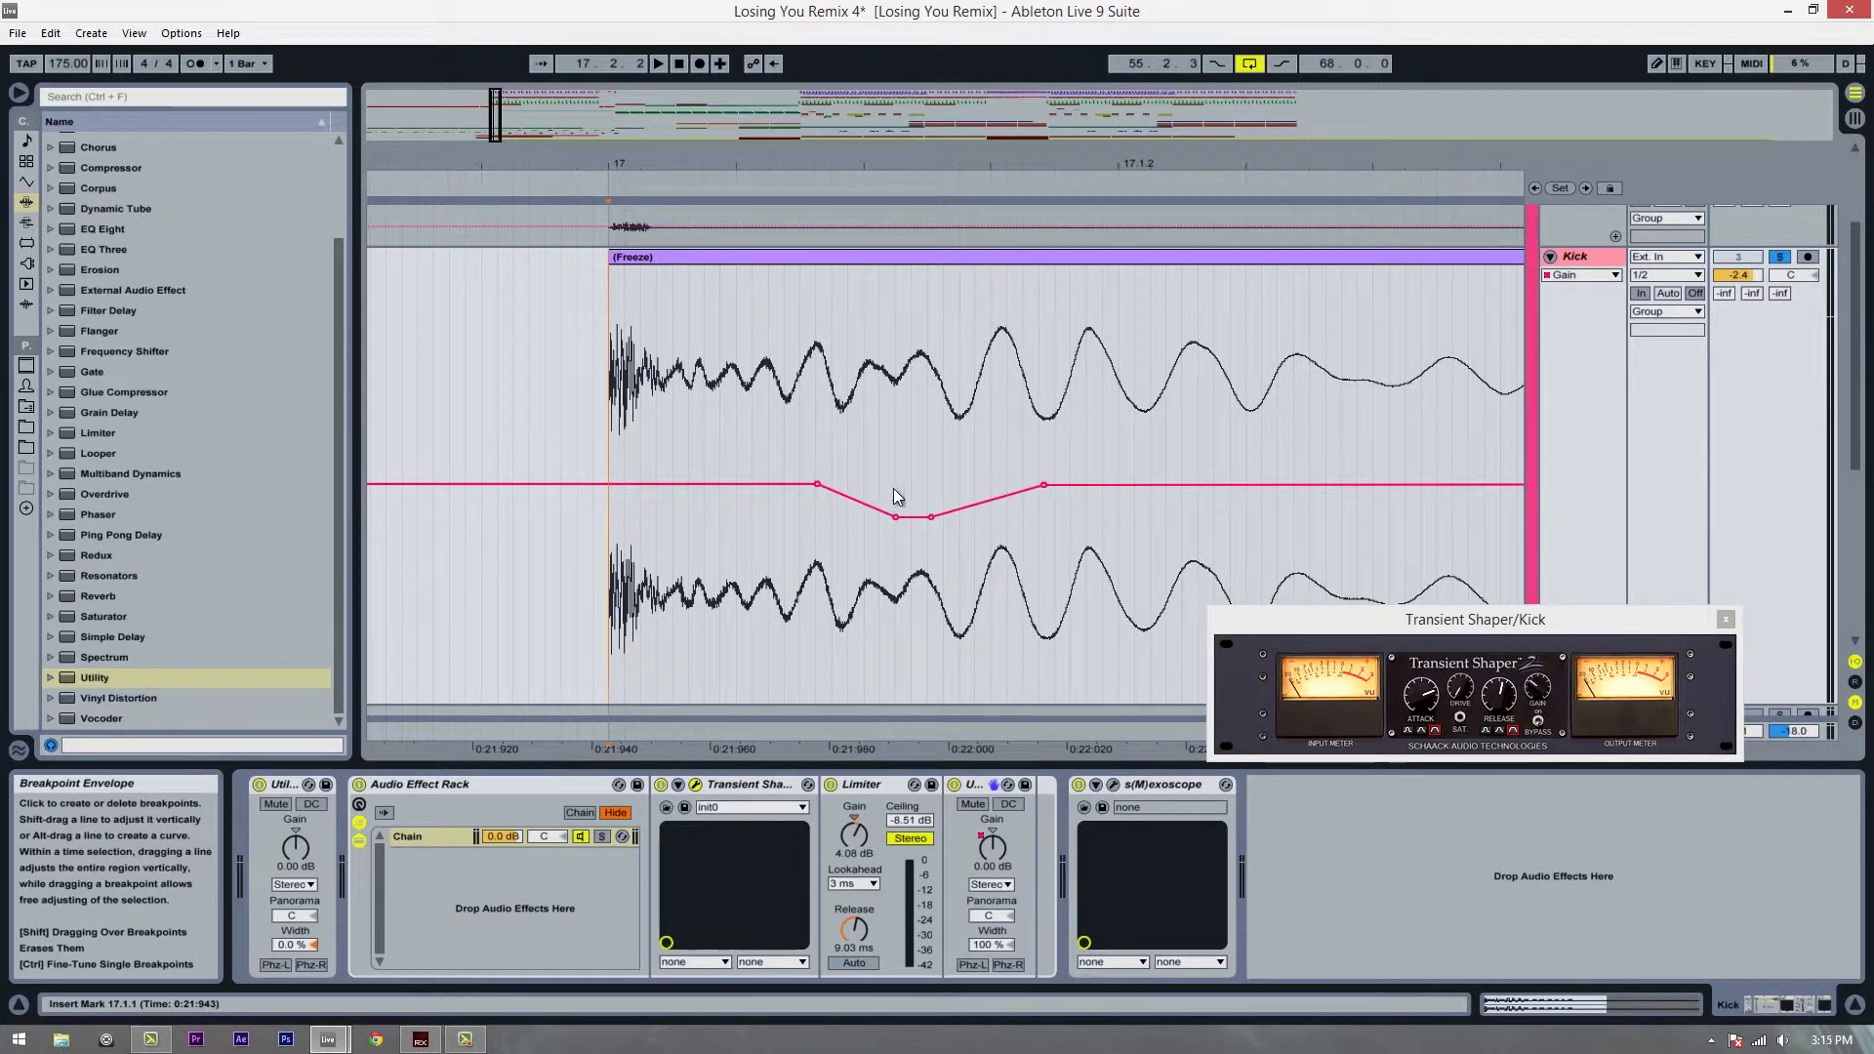
pyautogui.moveTo(895, 516); pyautogui.dragTo(899, 519)
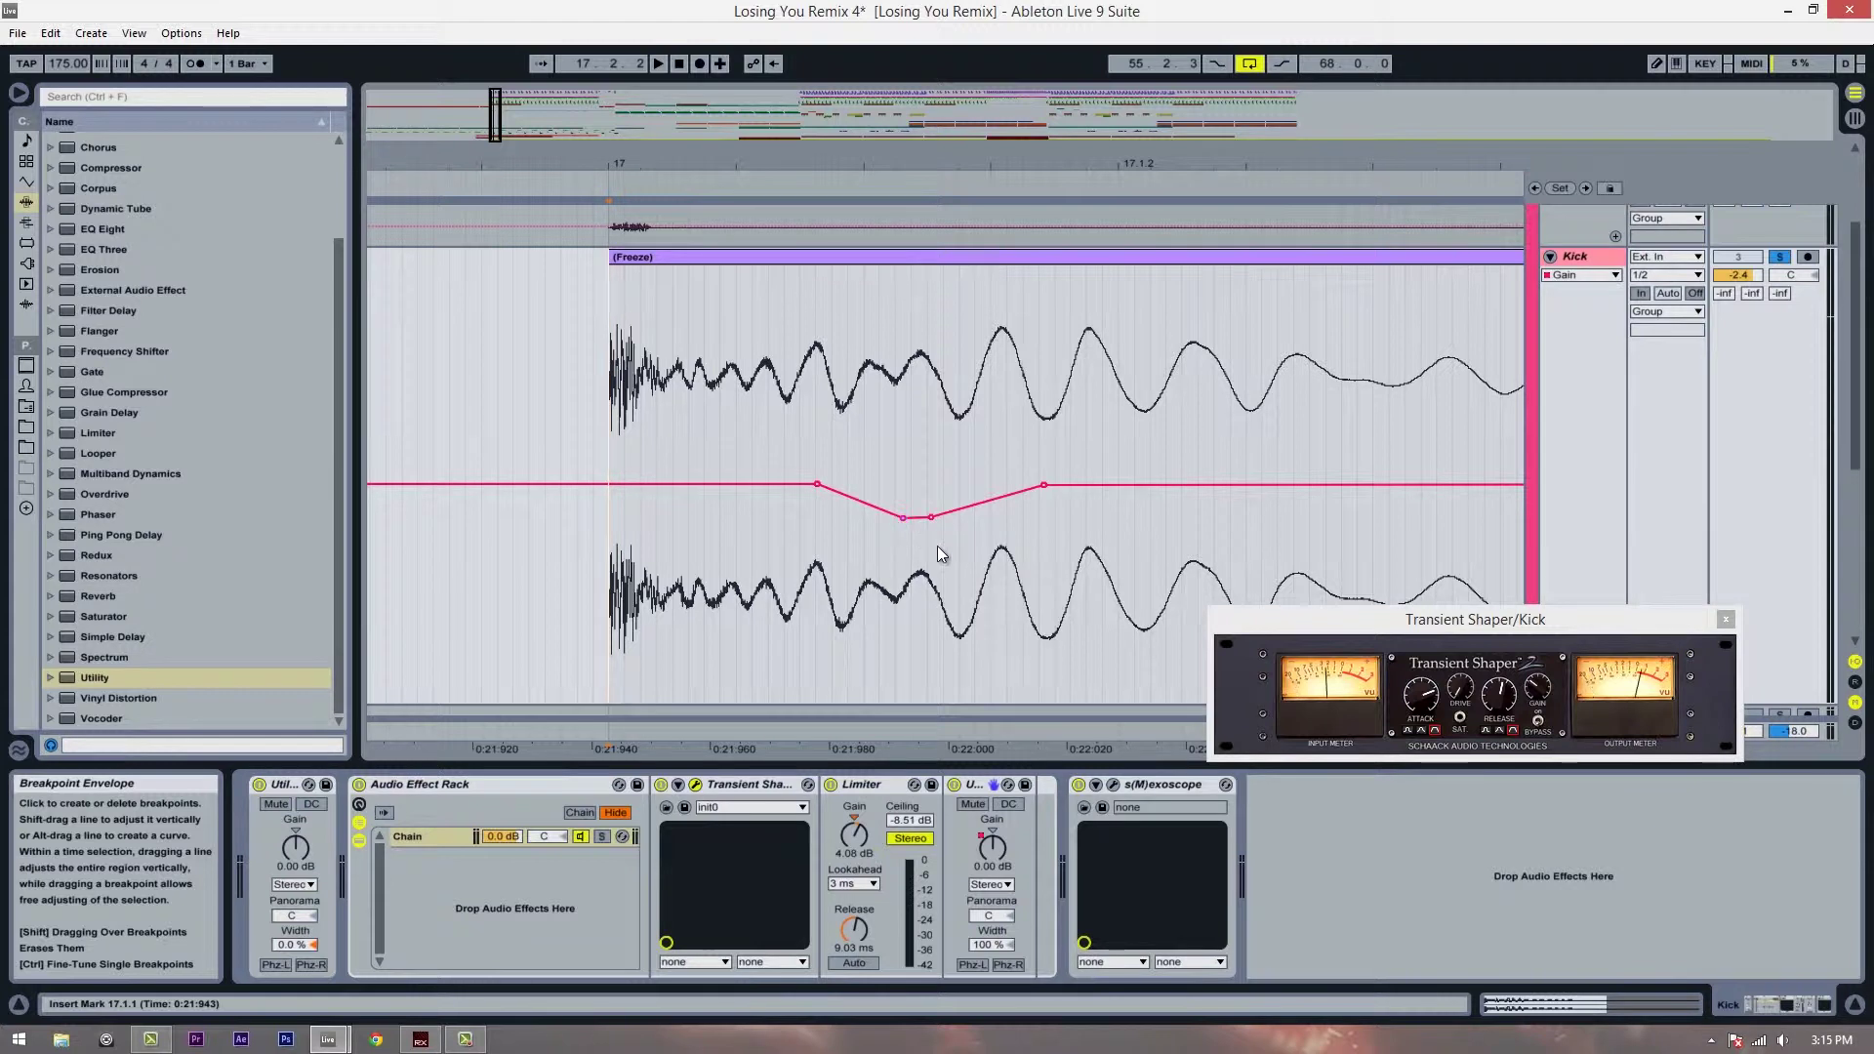
# - Compare the kick with the gain-automated Utility off and on, and level the dip's two low breakpoints at about -5.4 dB
pyautogui.press('space')
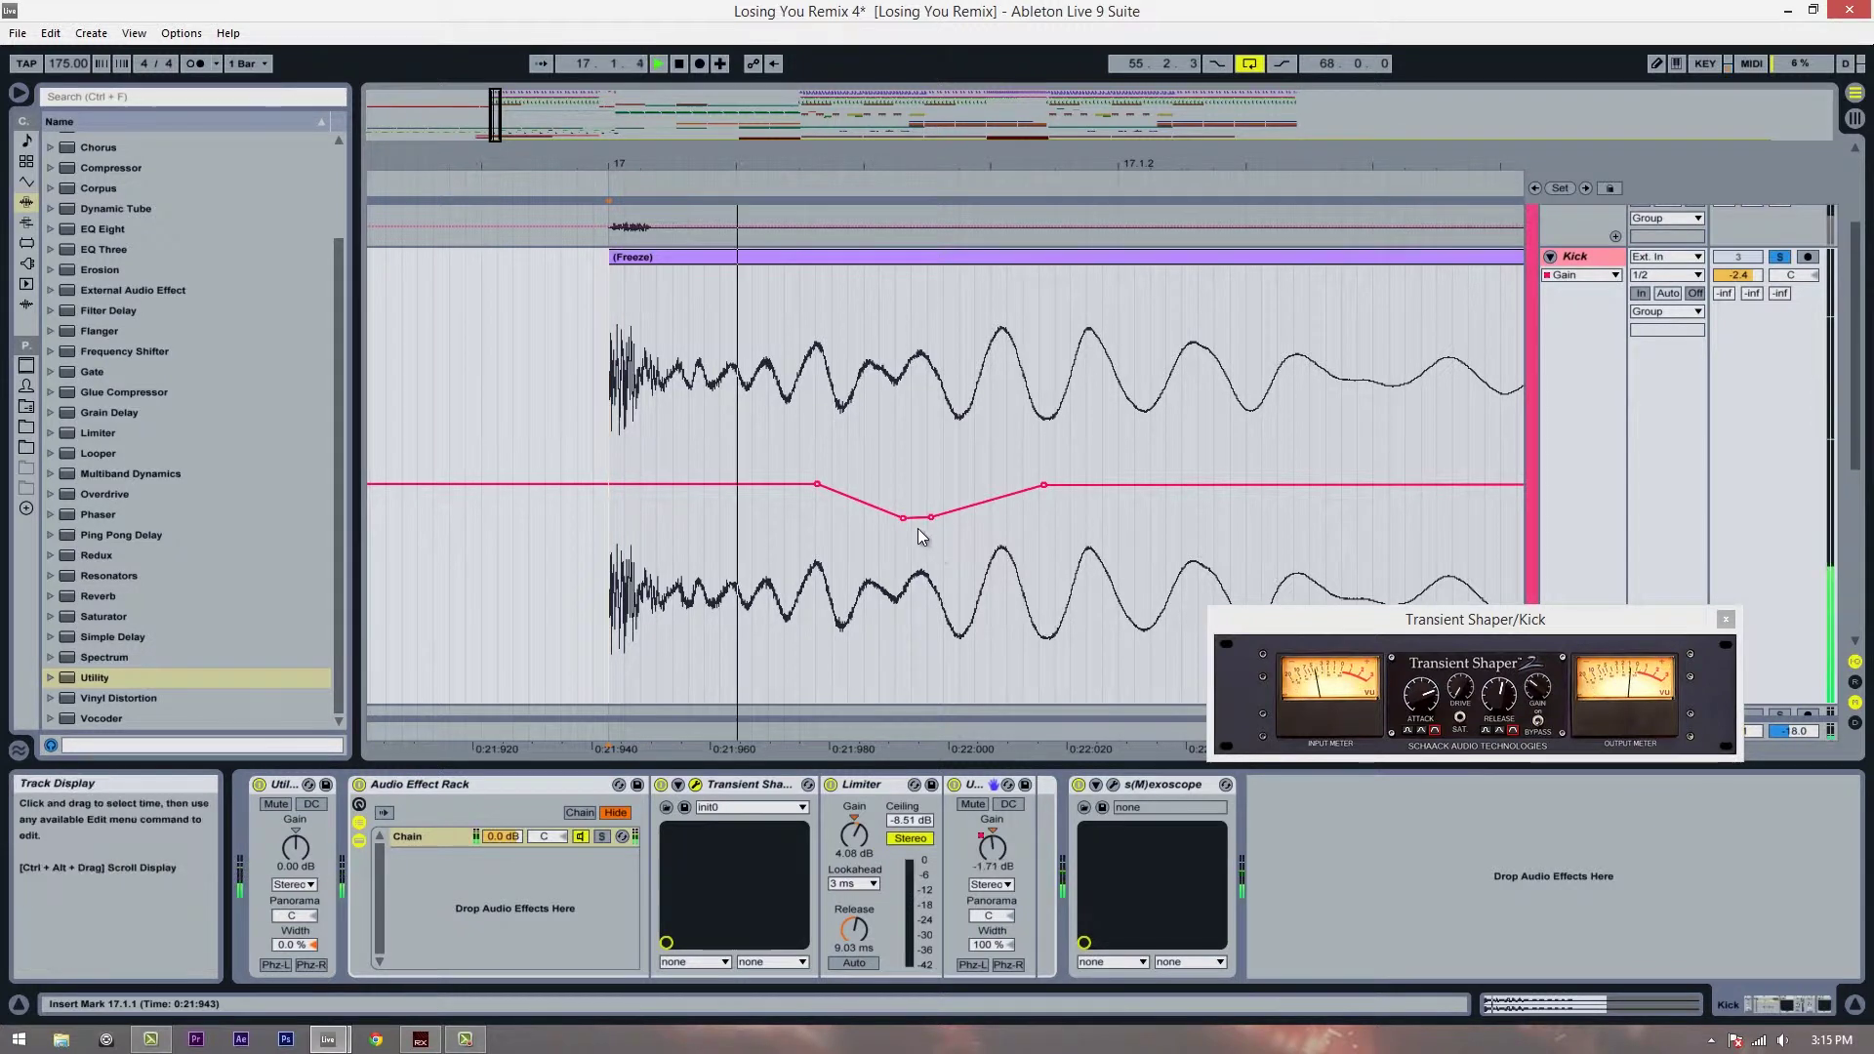
pyautogui.click(954, 785)
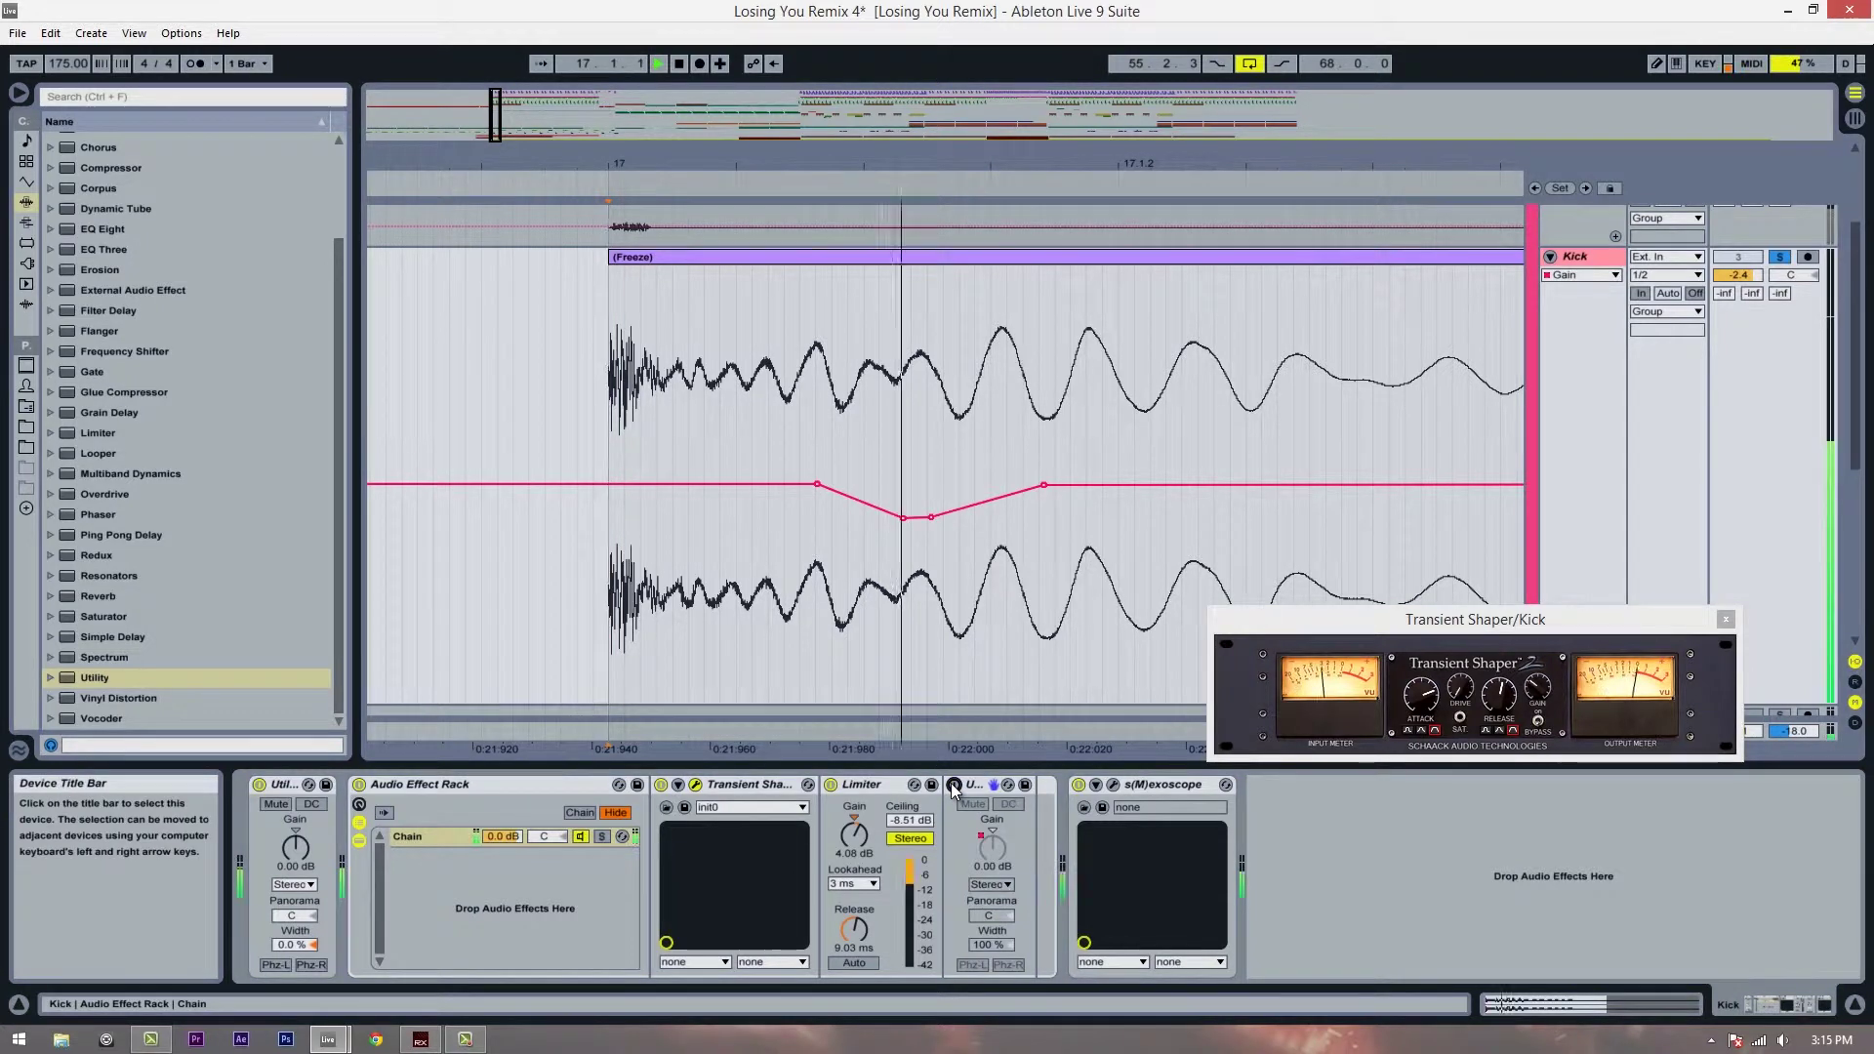
pyautogui.click(954, 784)
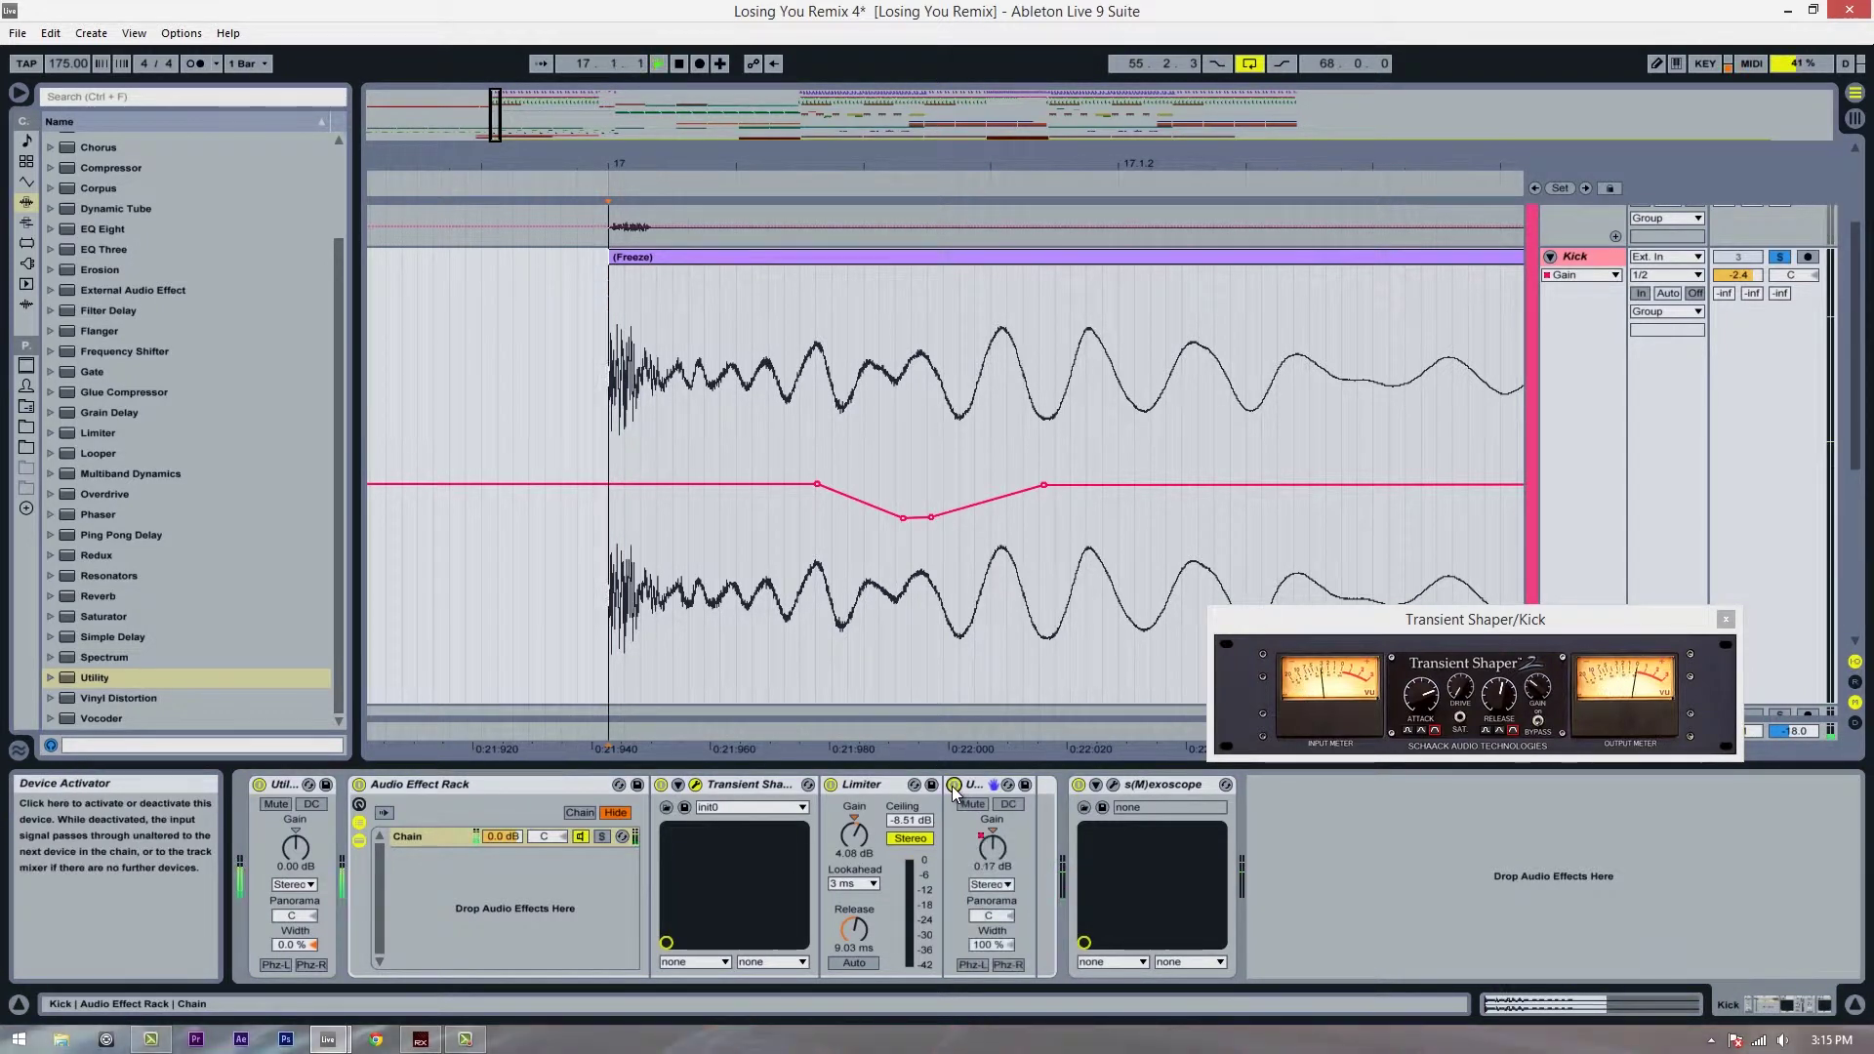
pyautogui.press('space')
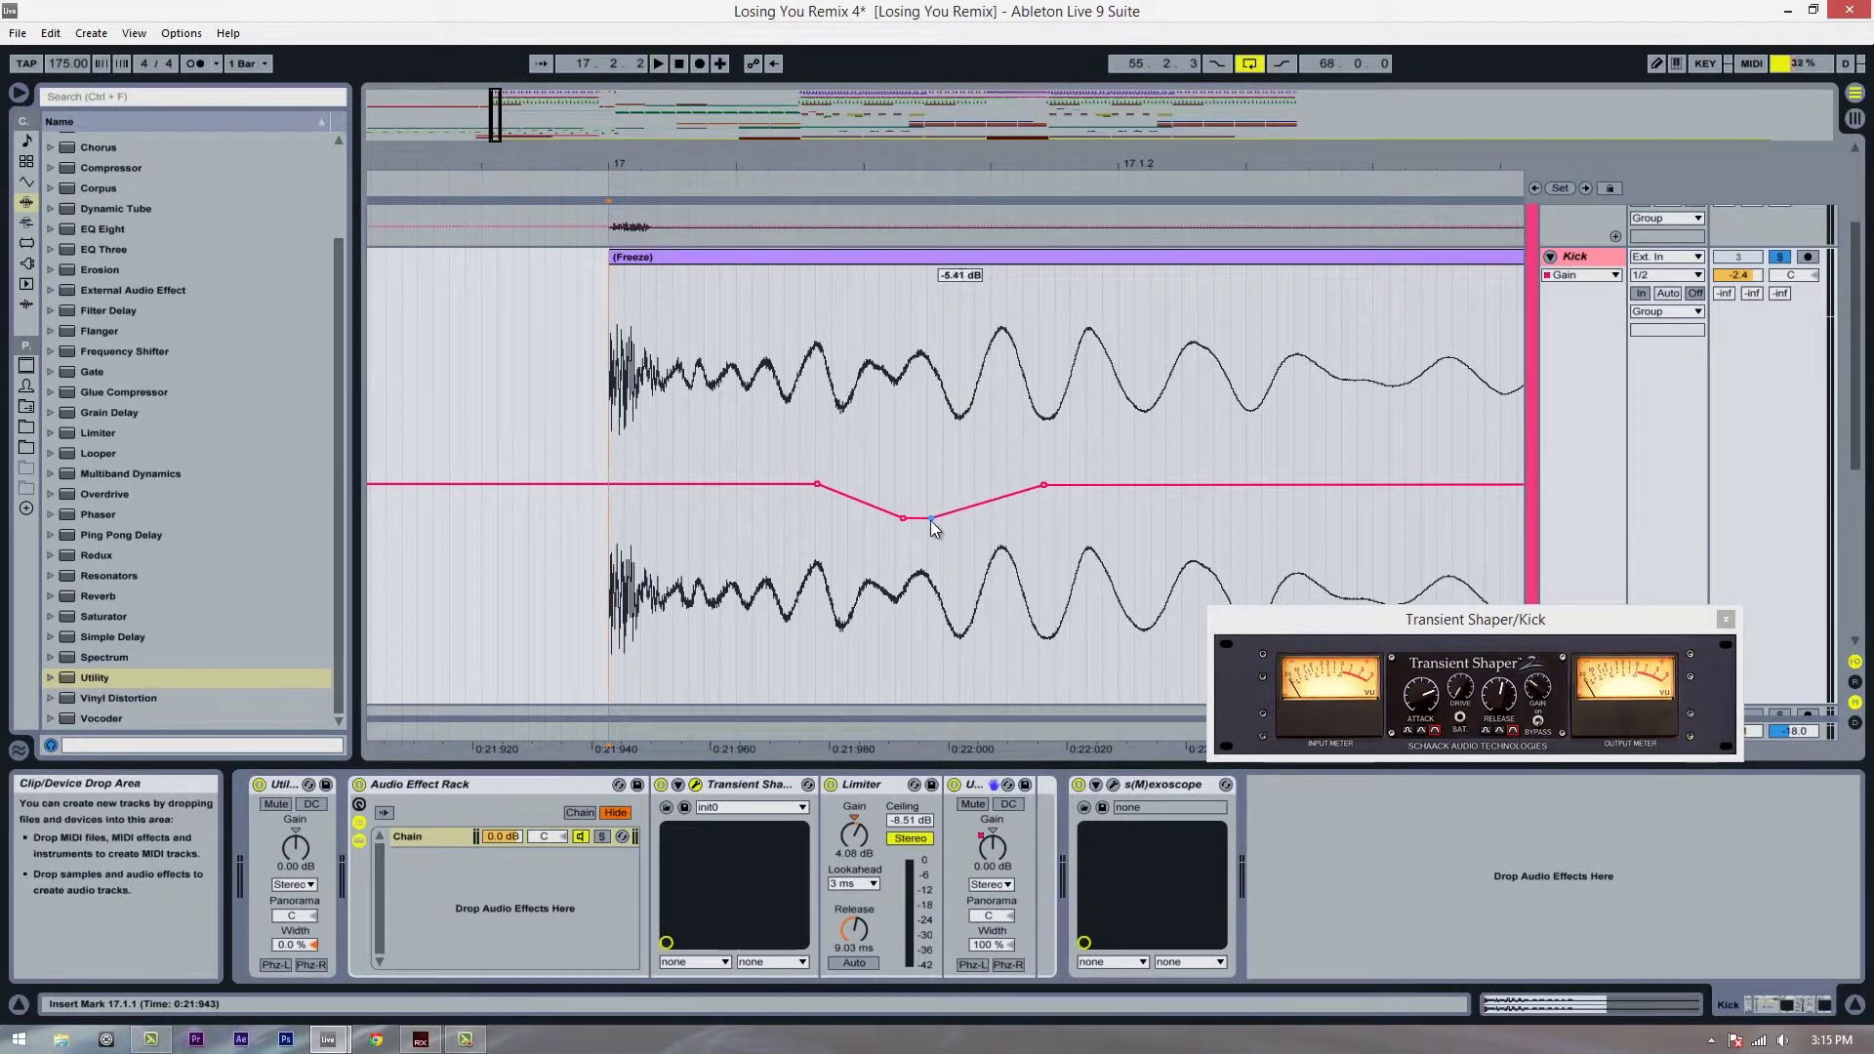
pyautogui.click(930, 519)
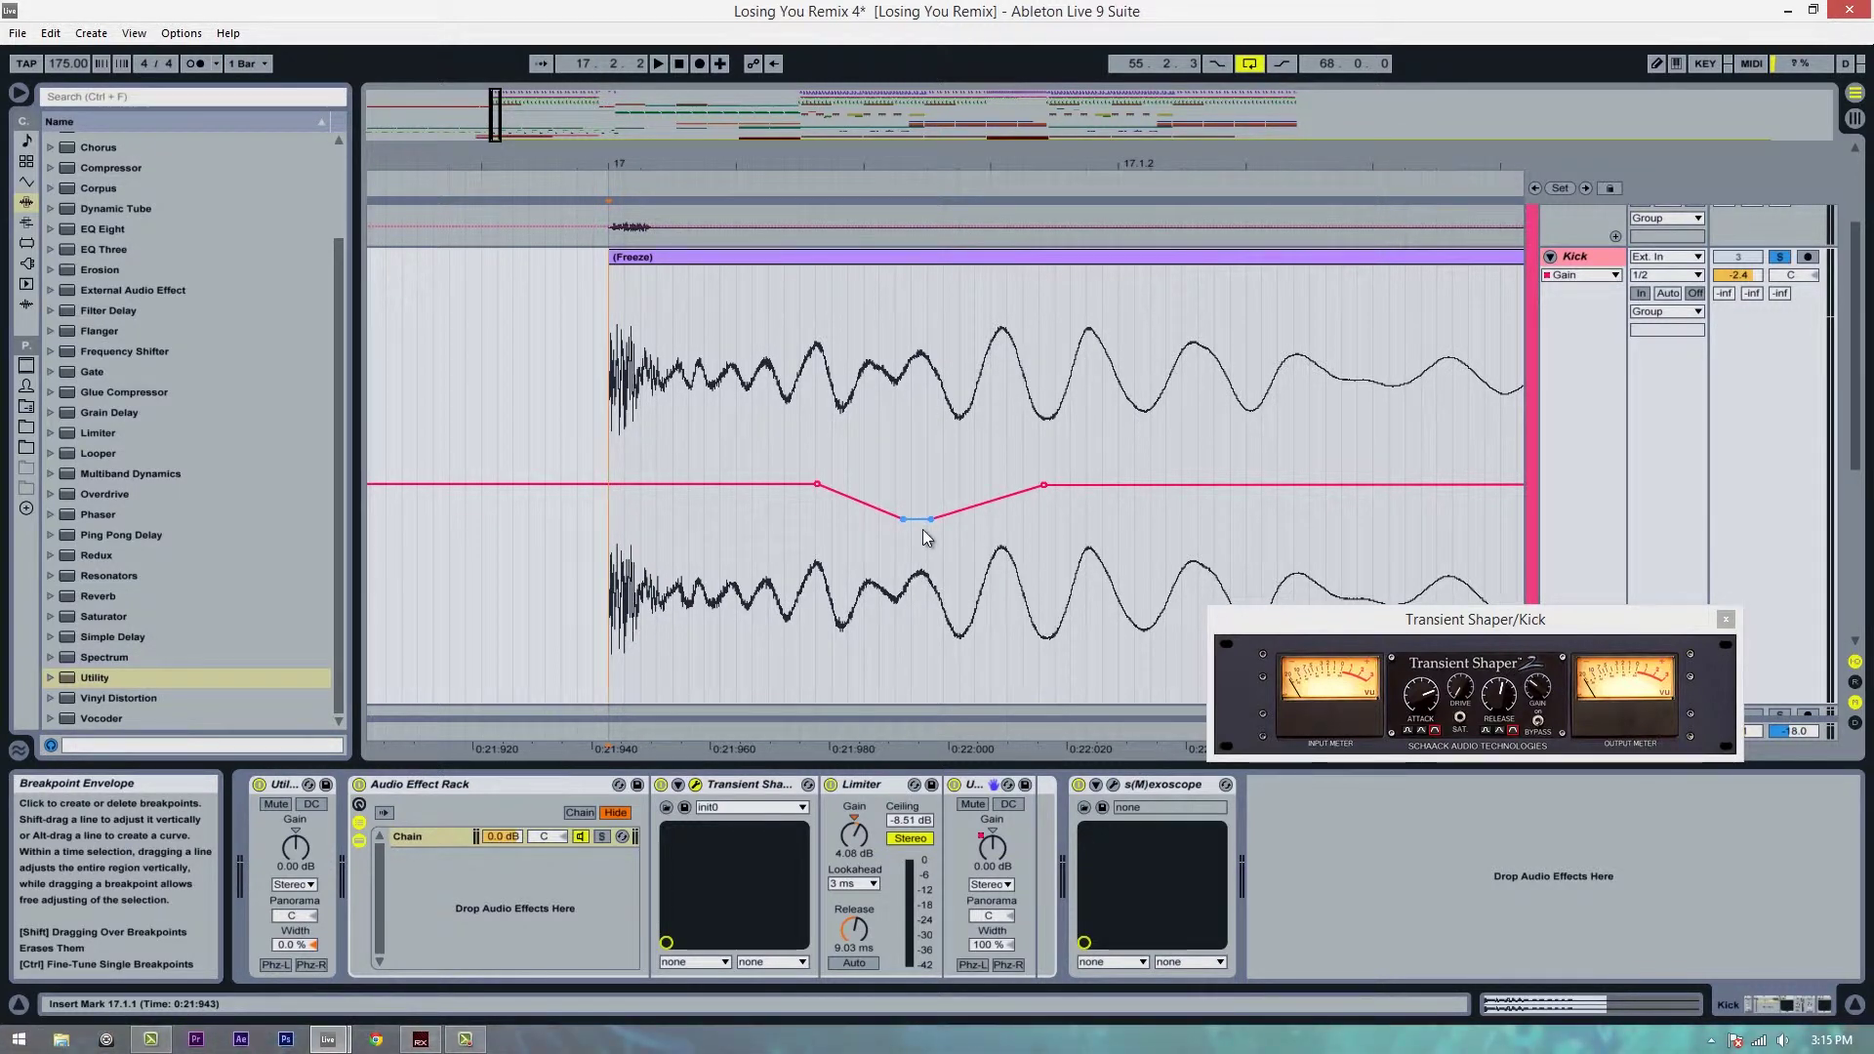
# - Play the kick from 17.1.1 several times, comparing it with the gain-automated Utility switched on and off
pyautogui.press('space')
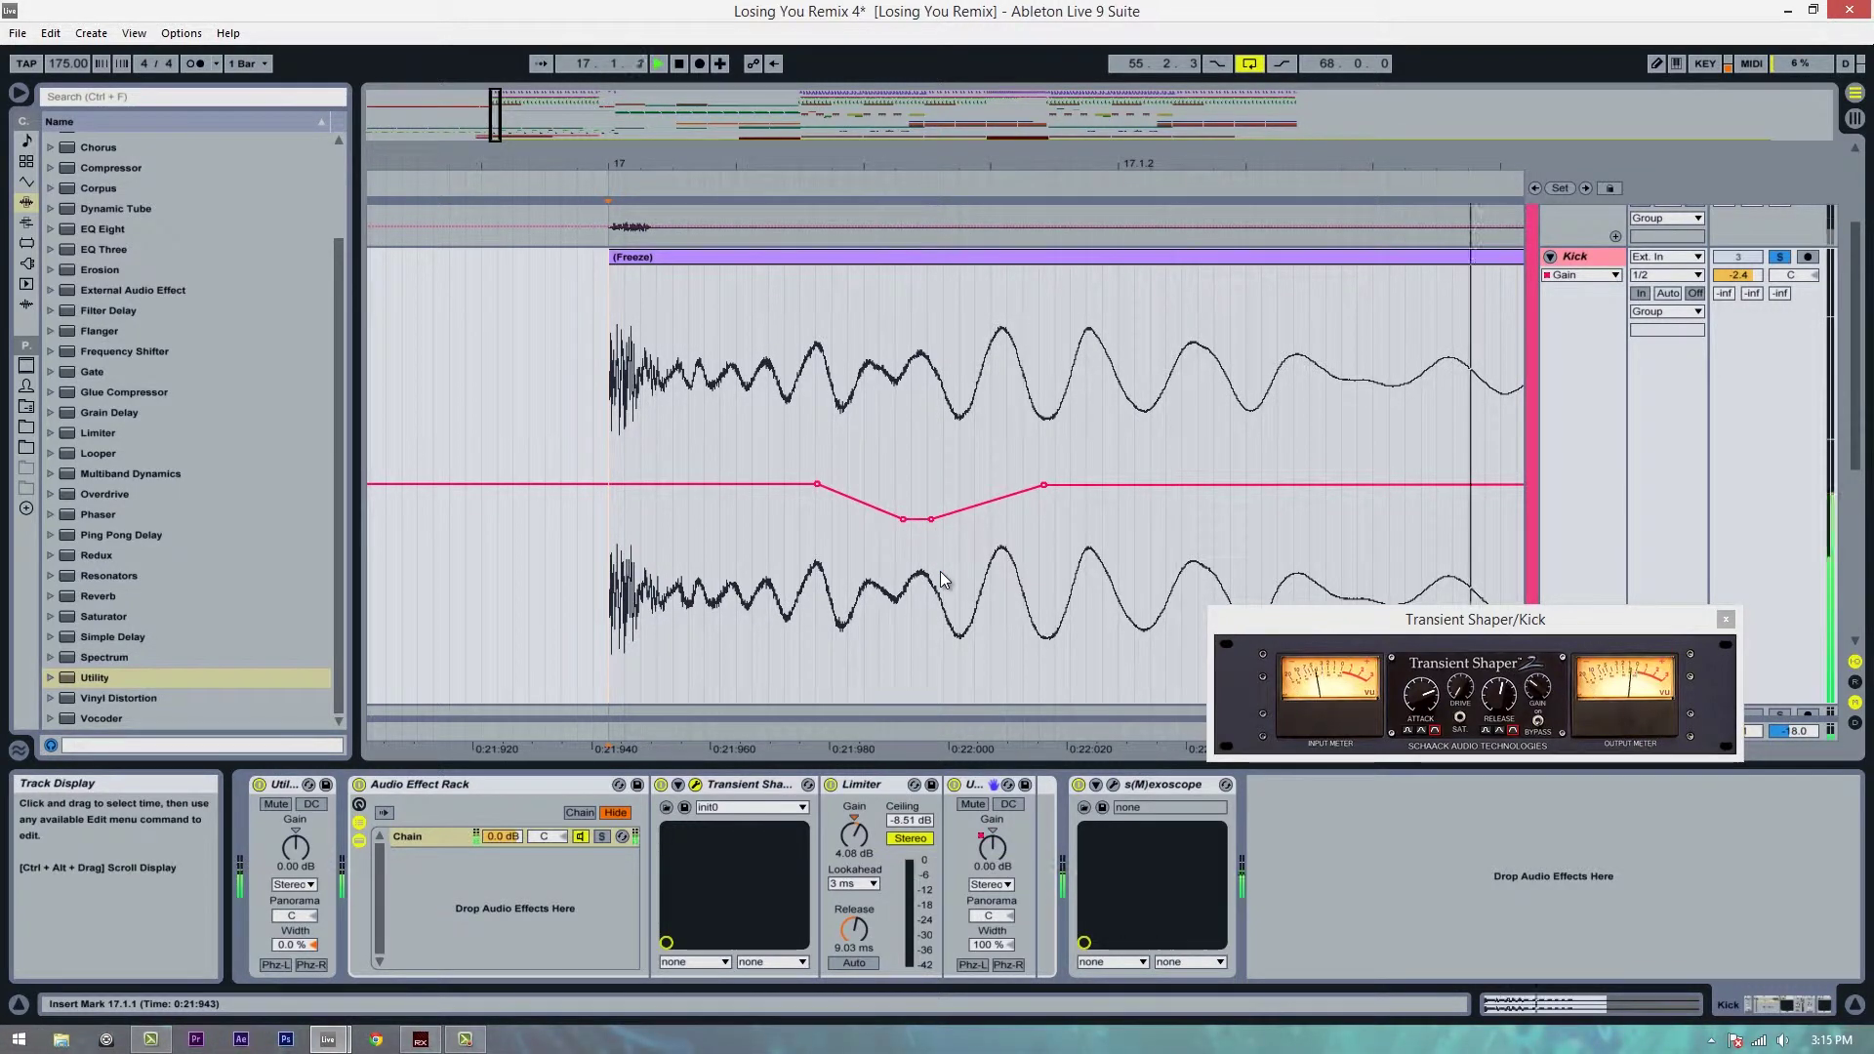
pyautogui.press('space')
pyautogui.press('space')
pyautogui.click(955, 784)
pyautogui.press('space')
pyautogui.press('space')
pyautogui.press('space')
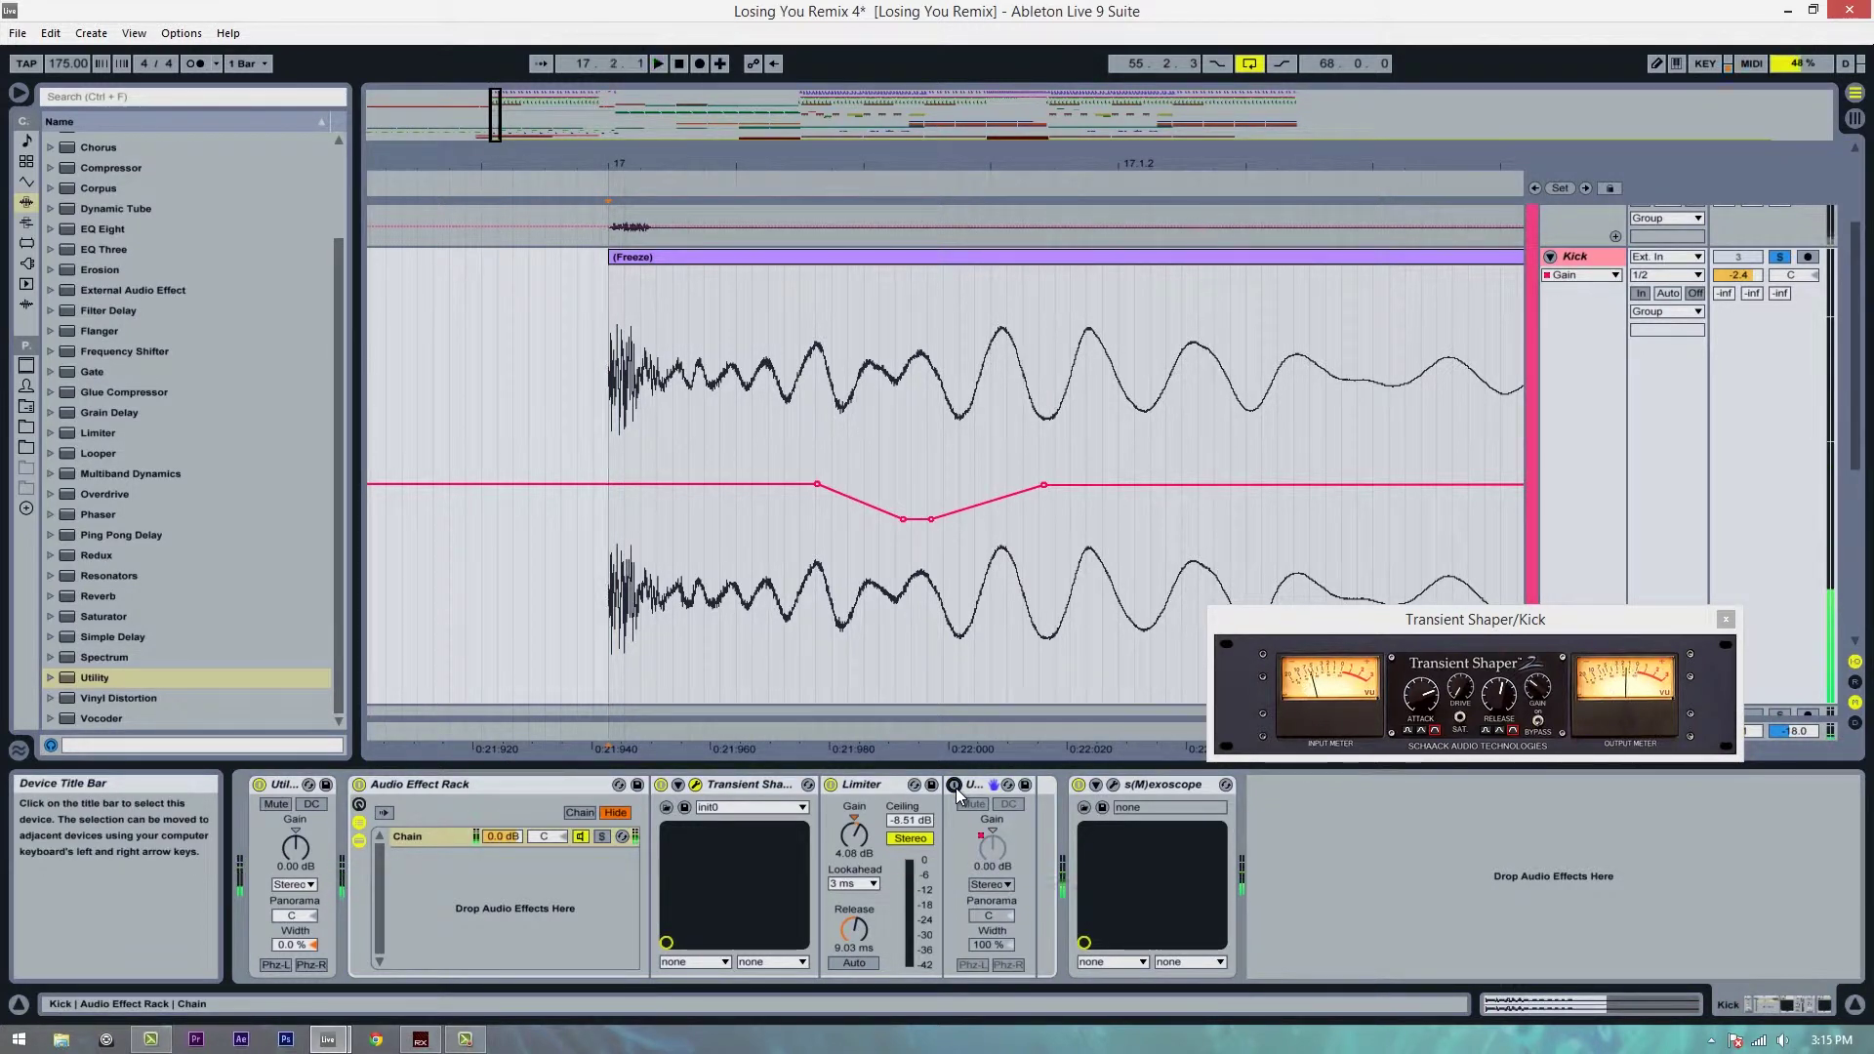
pyautogui.click(955, 785)
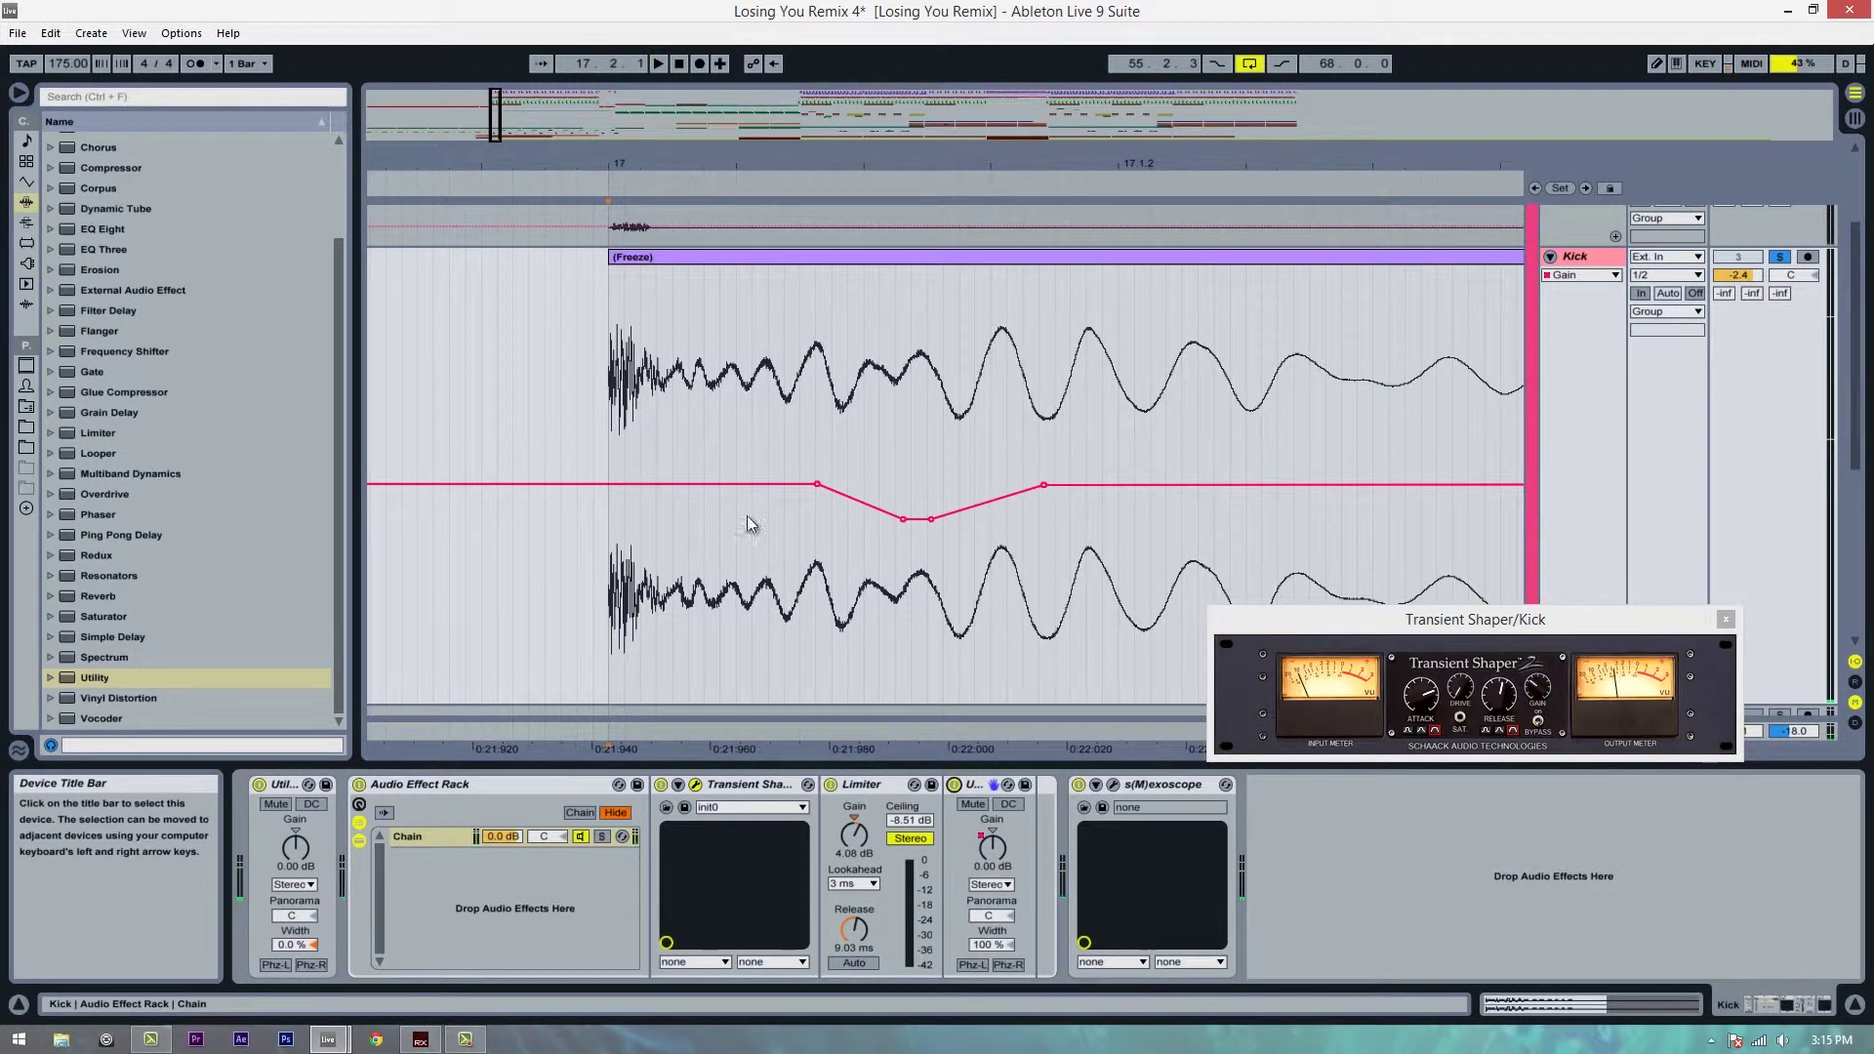
# - Move the Transient Shaper window clear of the arrangement and raise the floor of the kick's Gain dip slightly
pyautogui.moveTo(904, 522)
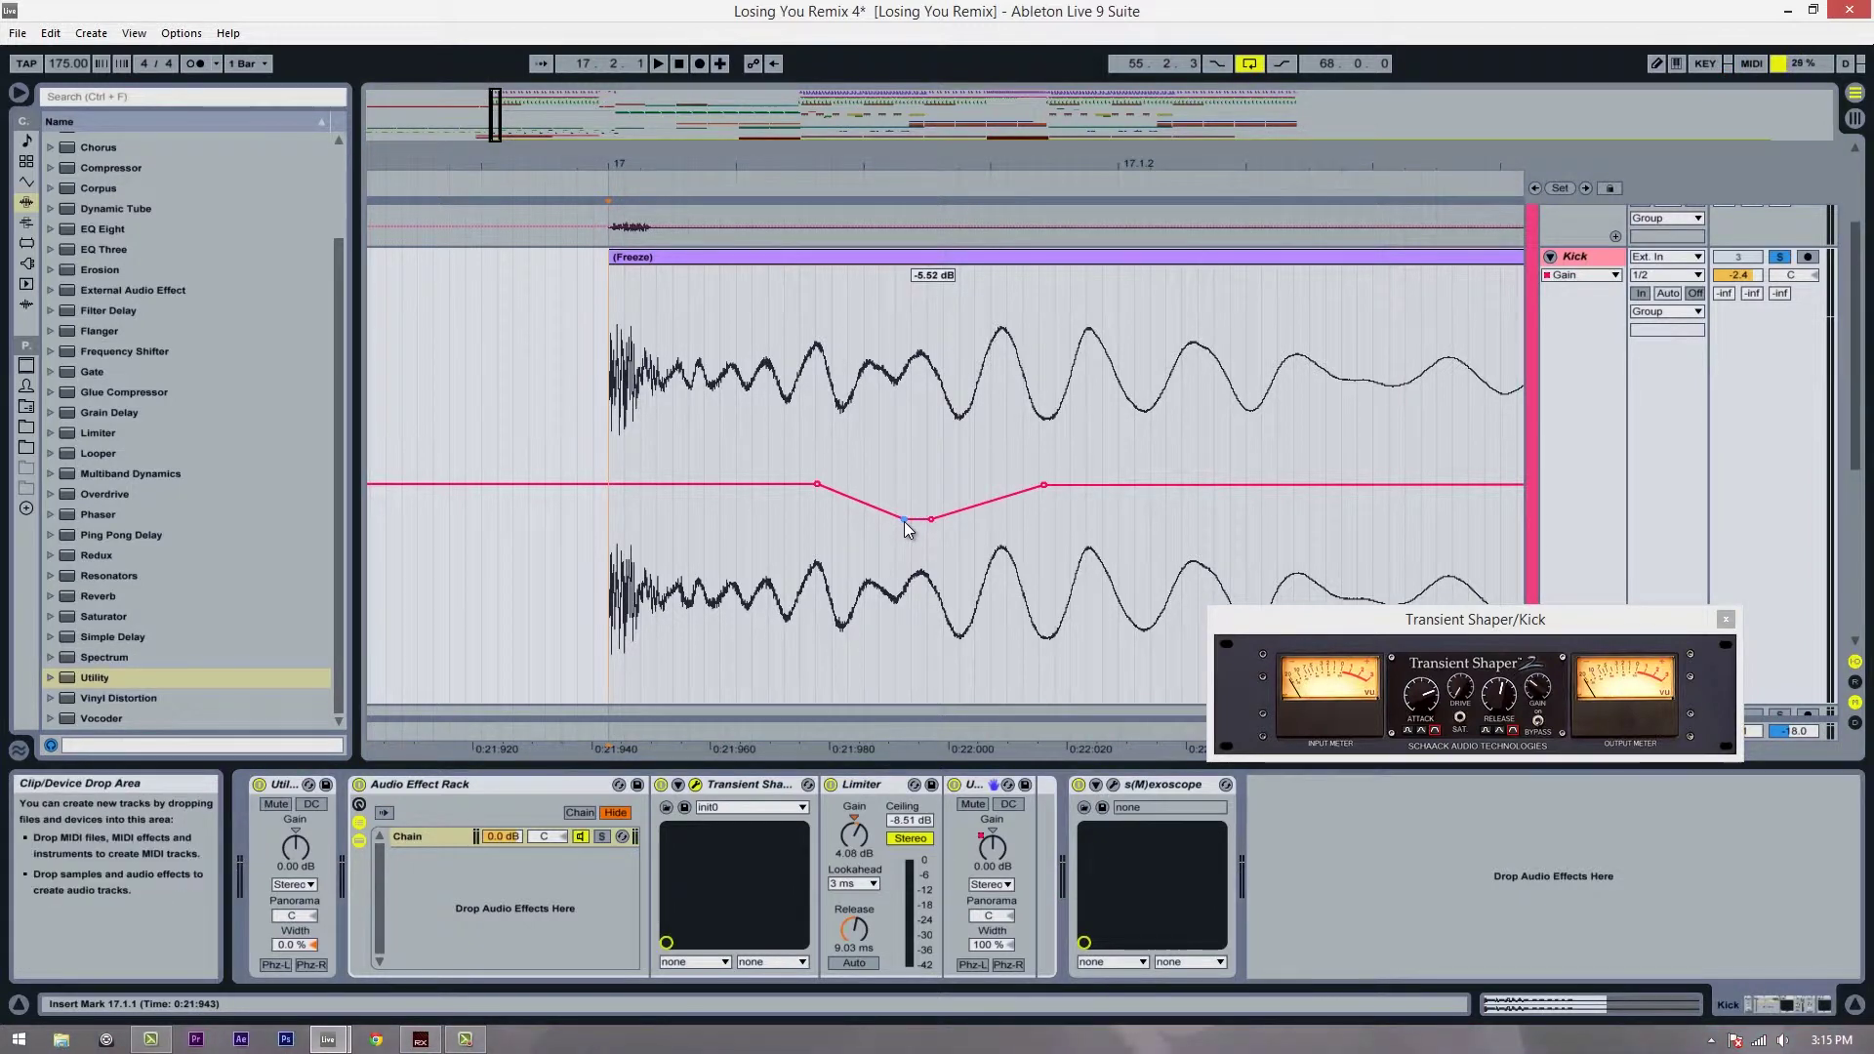
pyautogui.moveTo(1003, 167); pyautogui.dragTo(1132, 166)
pyautogui.moveTo(1311, 613); pyautogui.dragTo(1322, 804)
pyautogui.moveTo(1015, 482); pyautogui.dragTo(1015, 486)
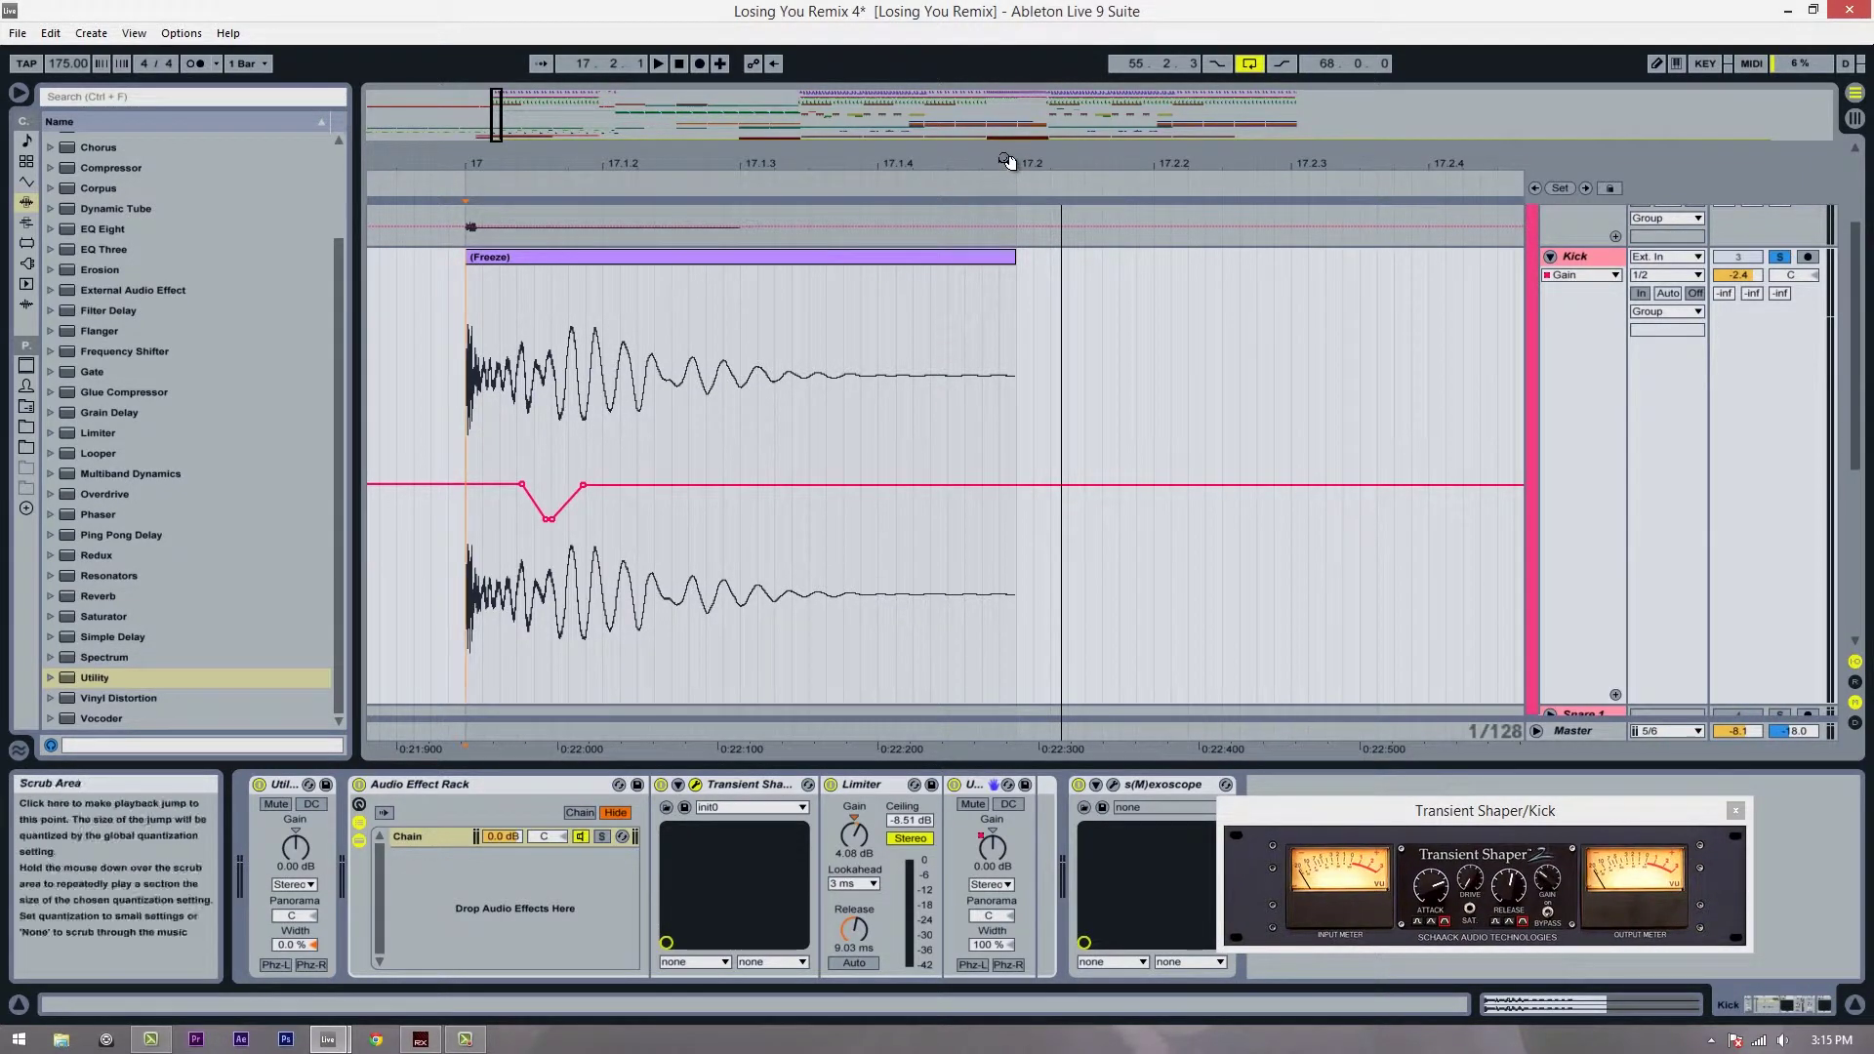
pyautogui.moveTo(1010, 163); pyautogui.dragTo(1002, 248)
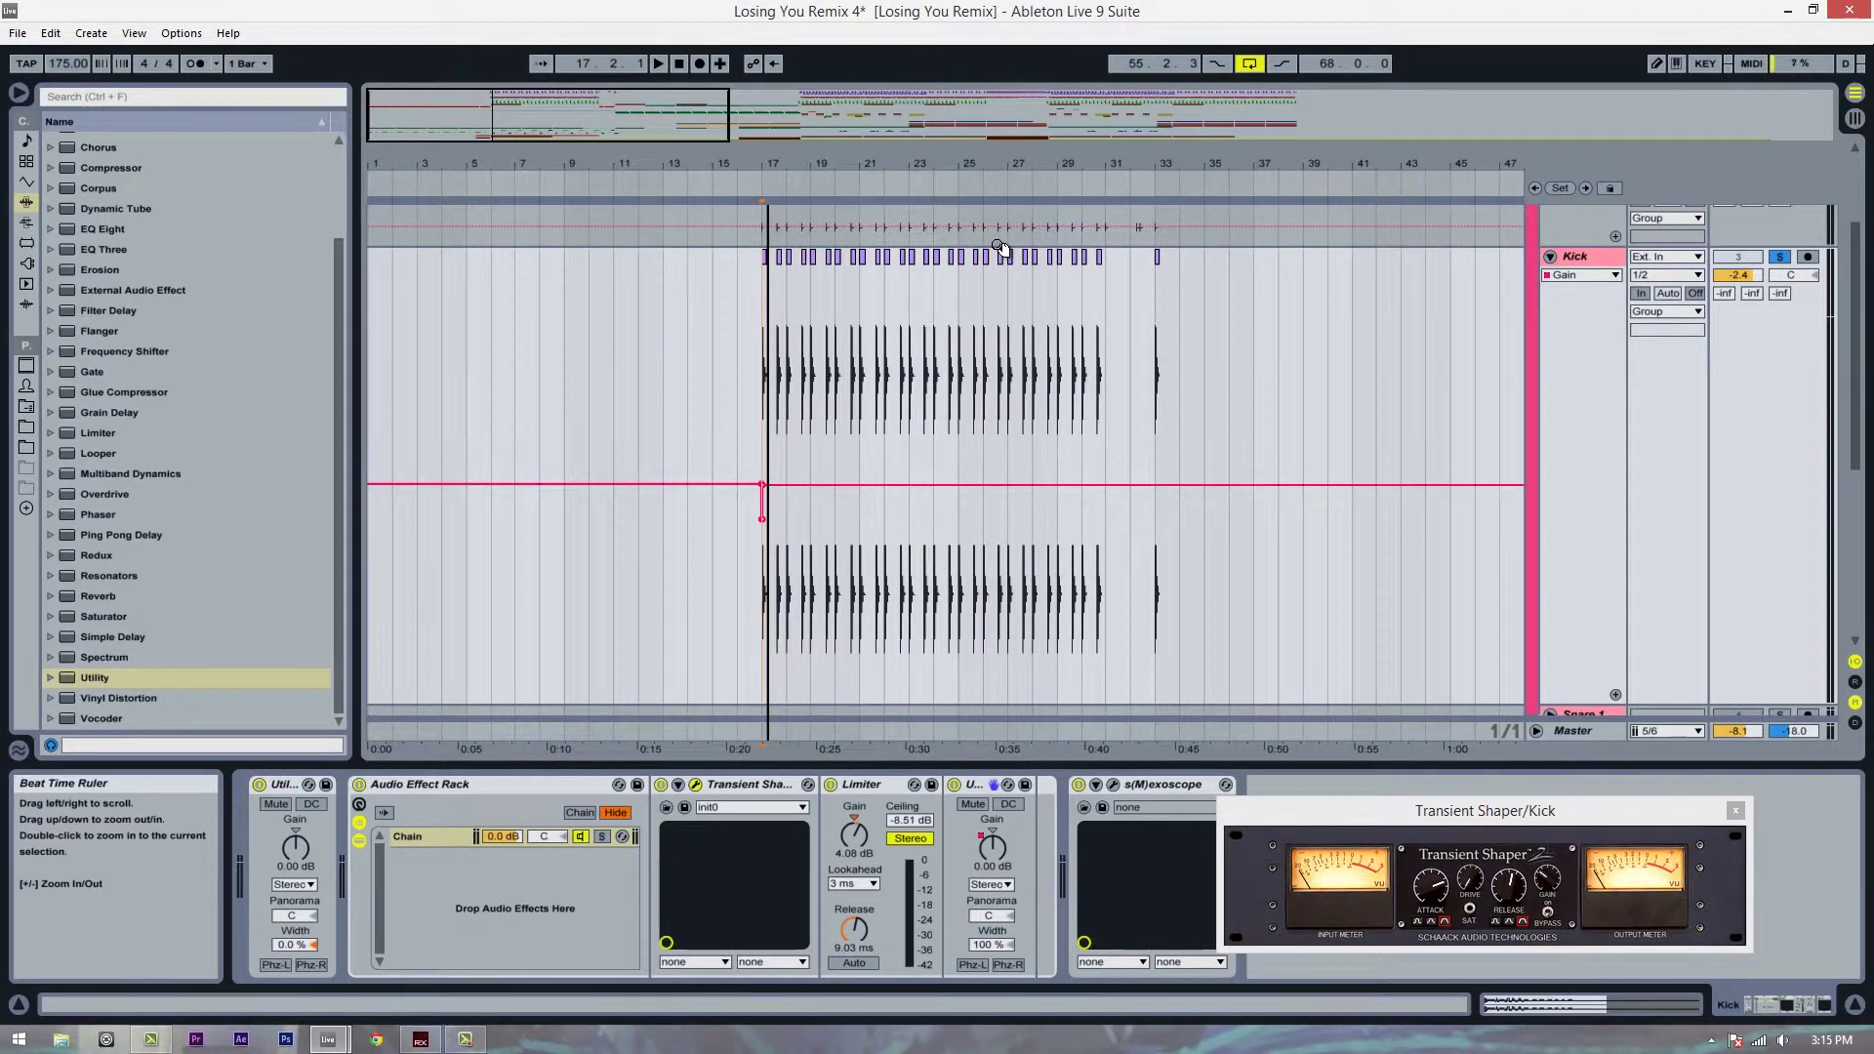
pyautogui.moveTo(752, 162); pyautogui.dragTo(846, 220)
pyautogui.moveTo(586, 167); pyautogui.dragTo(781, 529)
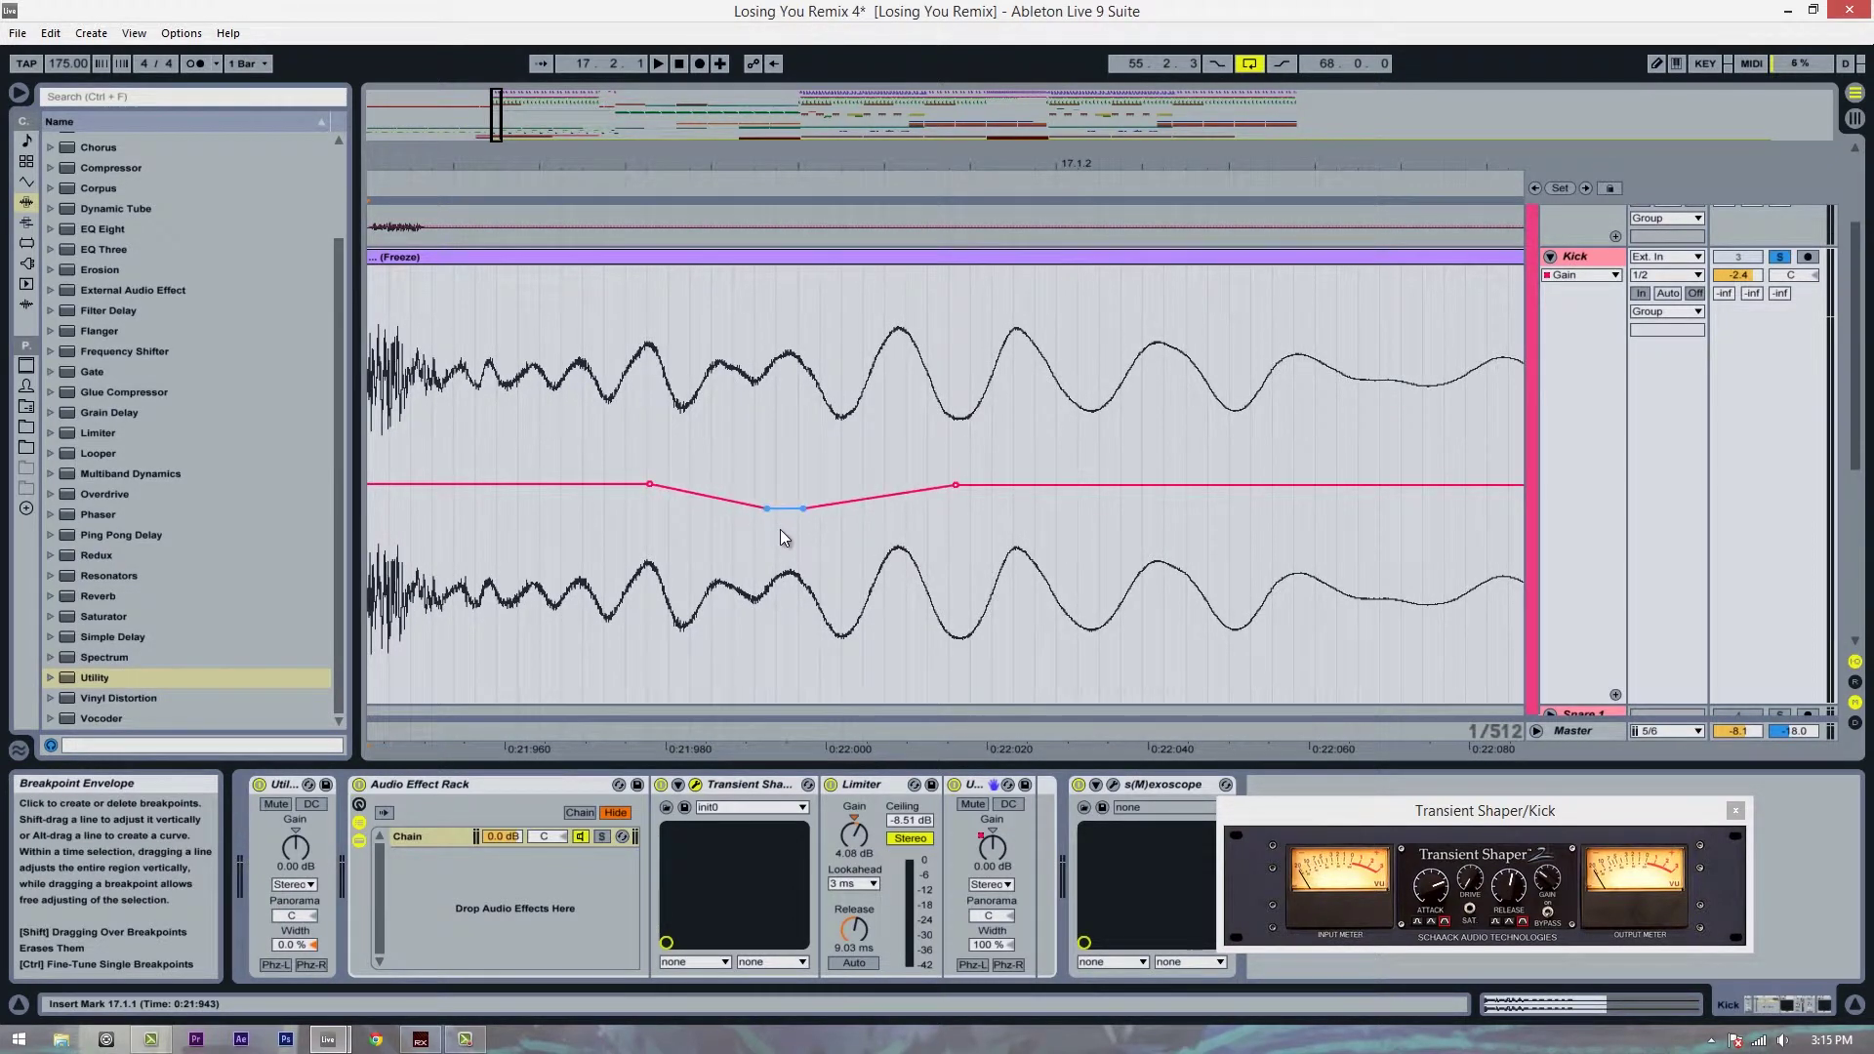
# - Audition the first kick from 17.1.1 with the shallower Gain dip
pyautogui.press('space')
pyautogui.press('space')
pyautogui.press('space')
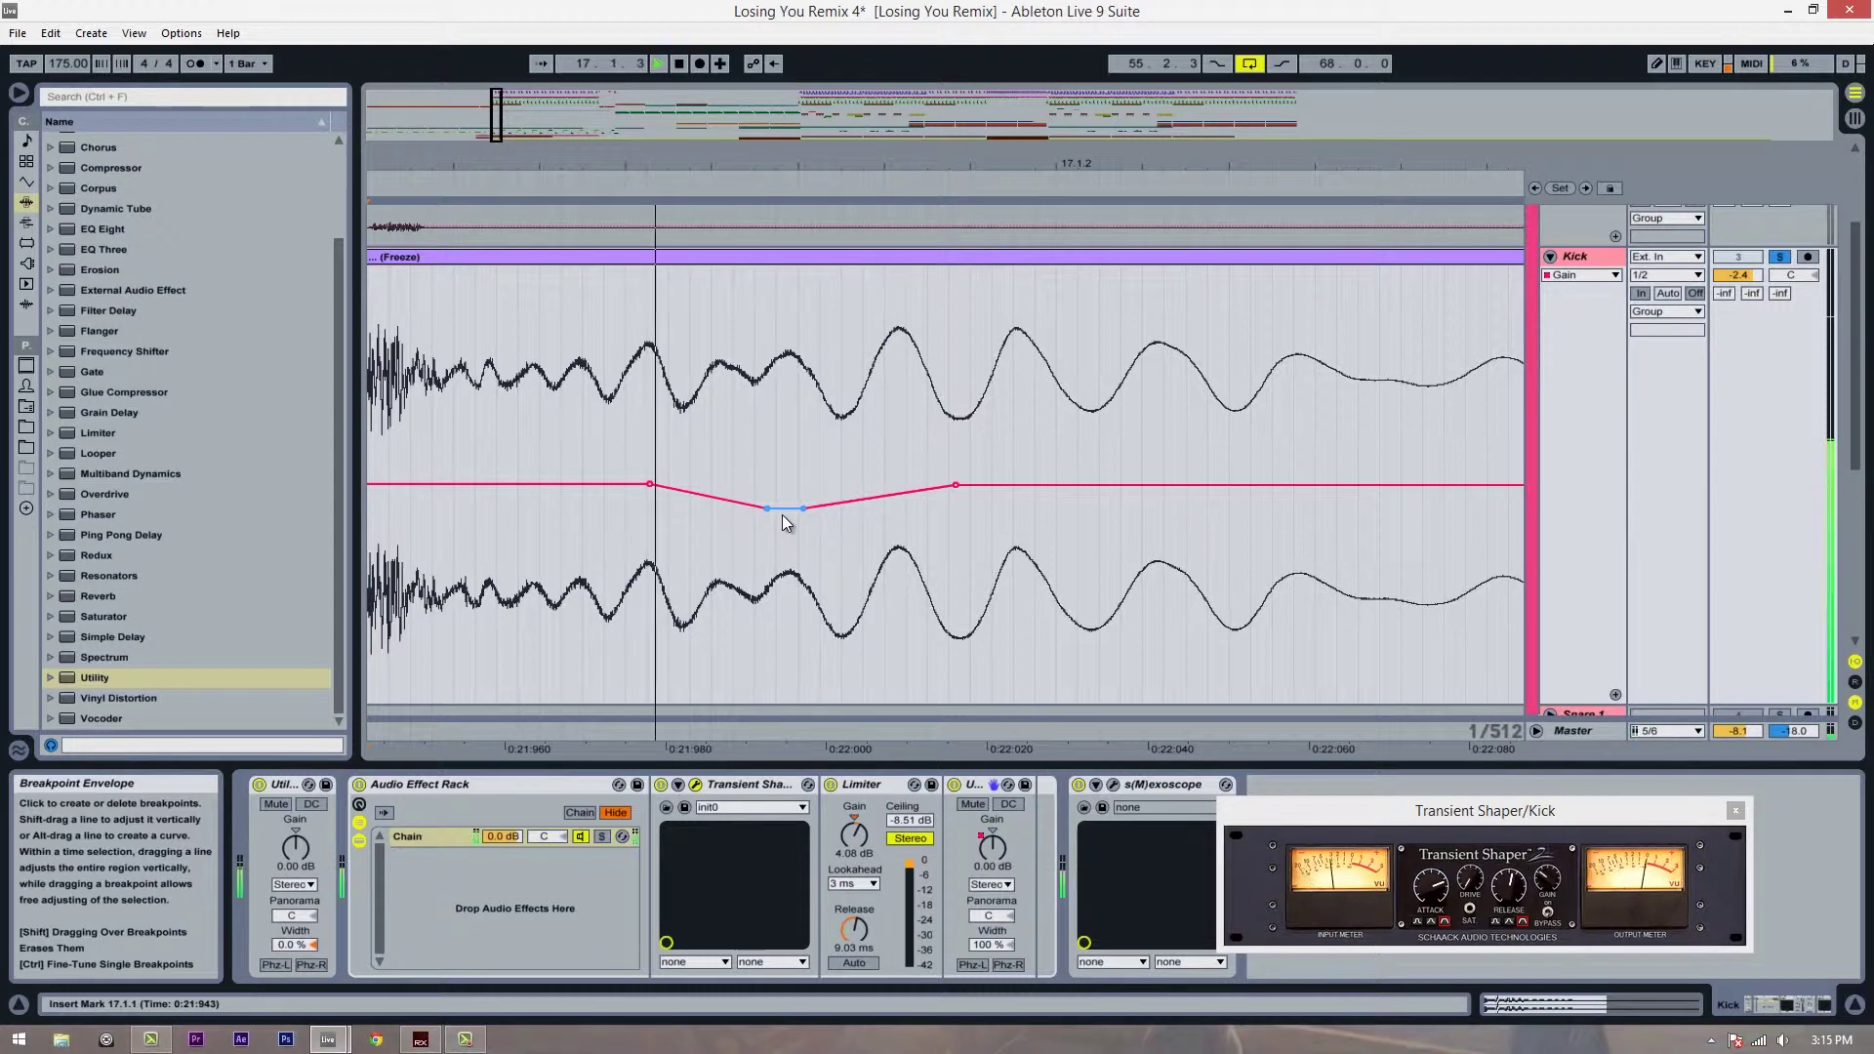
pyautogui.press('space')
pyautogui.press('space')
# - Show the Utility's Gain envelope in its own automation lane beneath the Kick track
pyautogui.moveTo(1005, 166); pyautogui.dragTo(928, 151)
pyautogui.scroll(-2, 1493, 617)
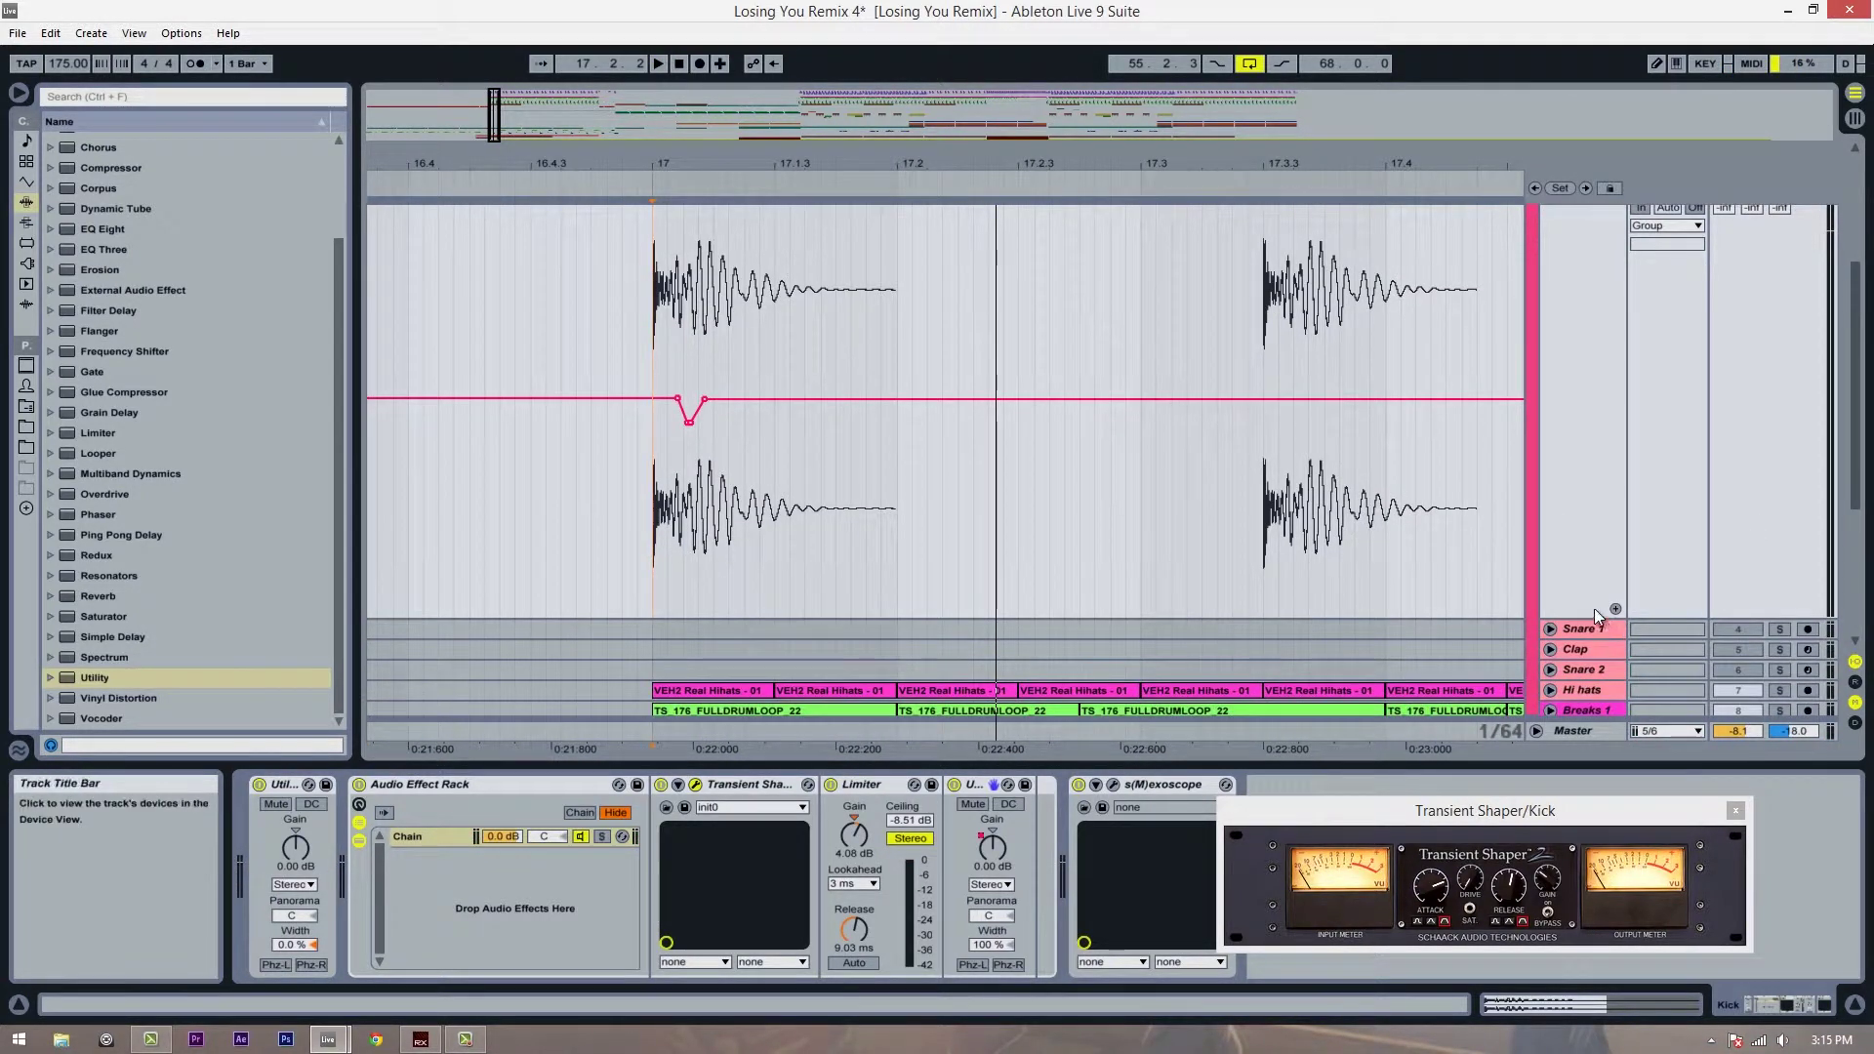
pyautogui.click(1615, 608)
# - Copy the Gain automation between 17.1.1 and 17.2.1 onto the second kick at 17.3.3
pyautogui.moveTo(898, 536); pyautogui.dragTo(679, 541)
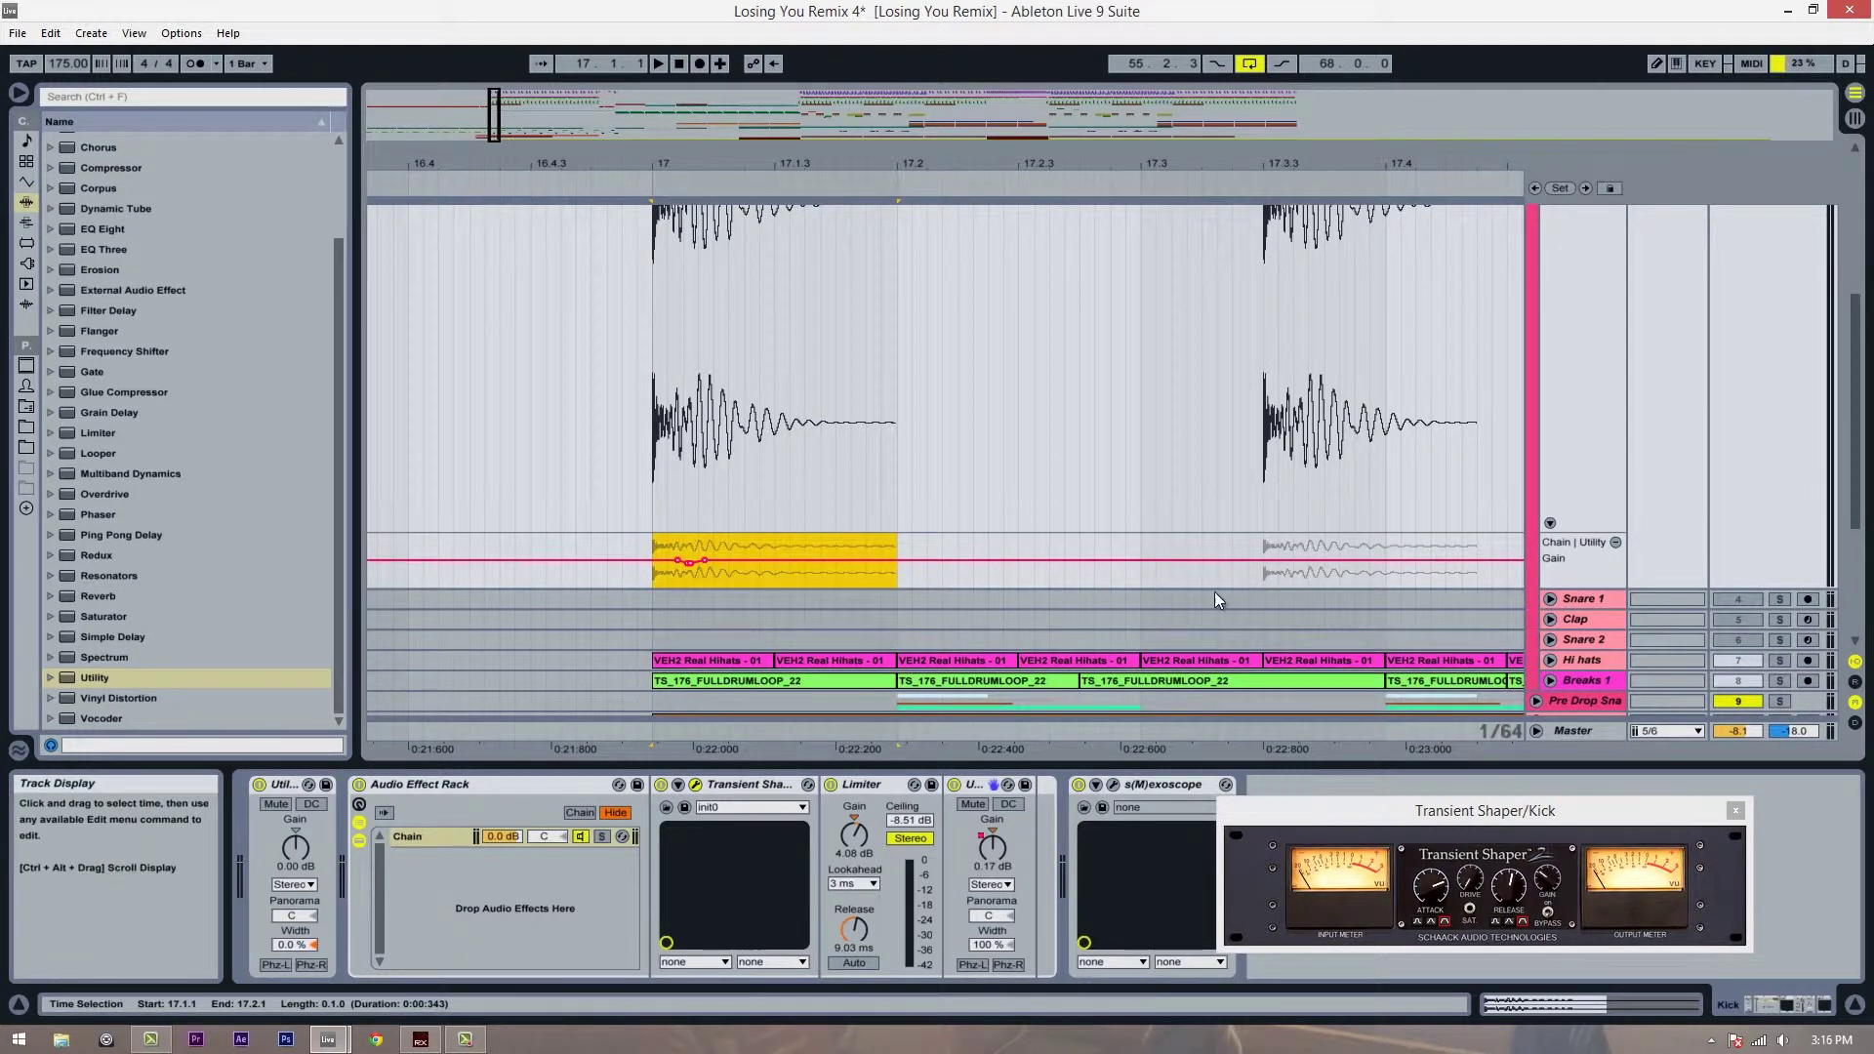
pyautogui.moveTo(1036, 171); pyautogui.dragTo(1035, 124)
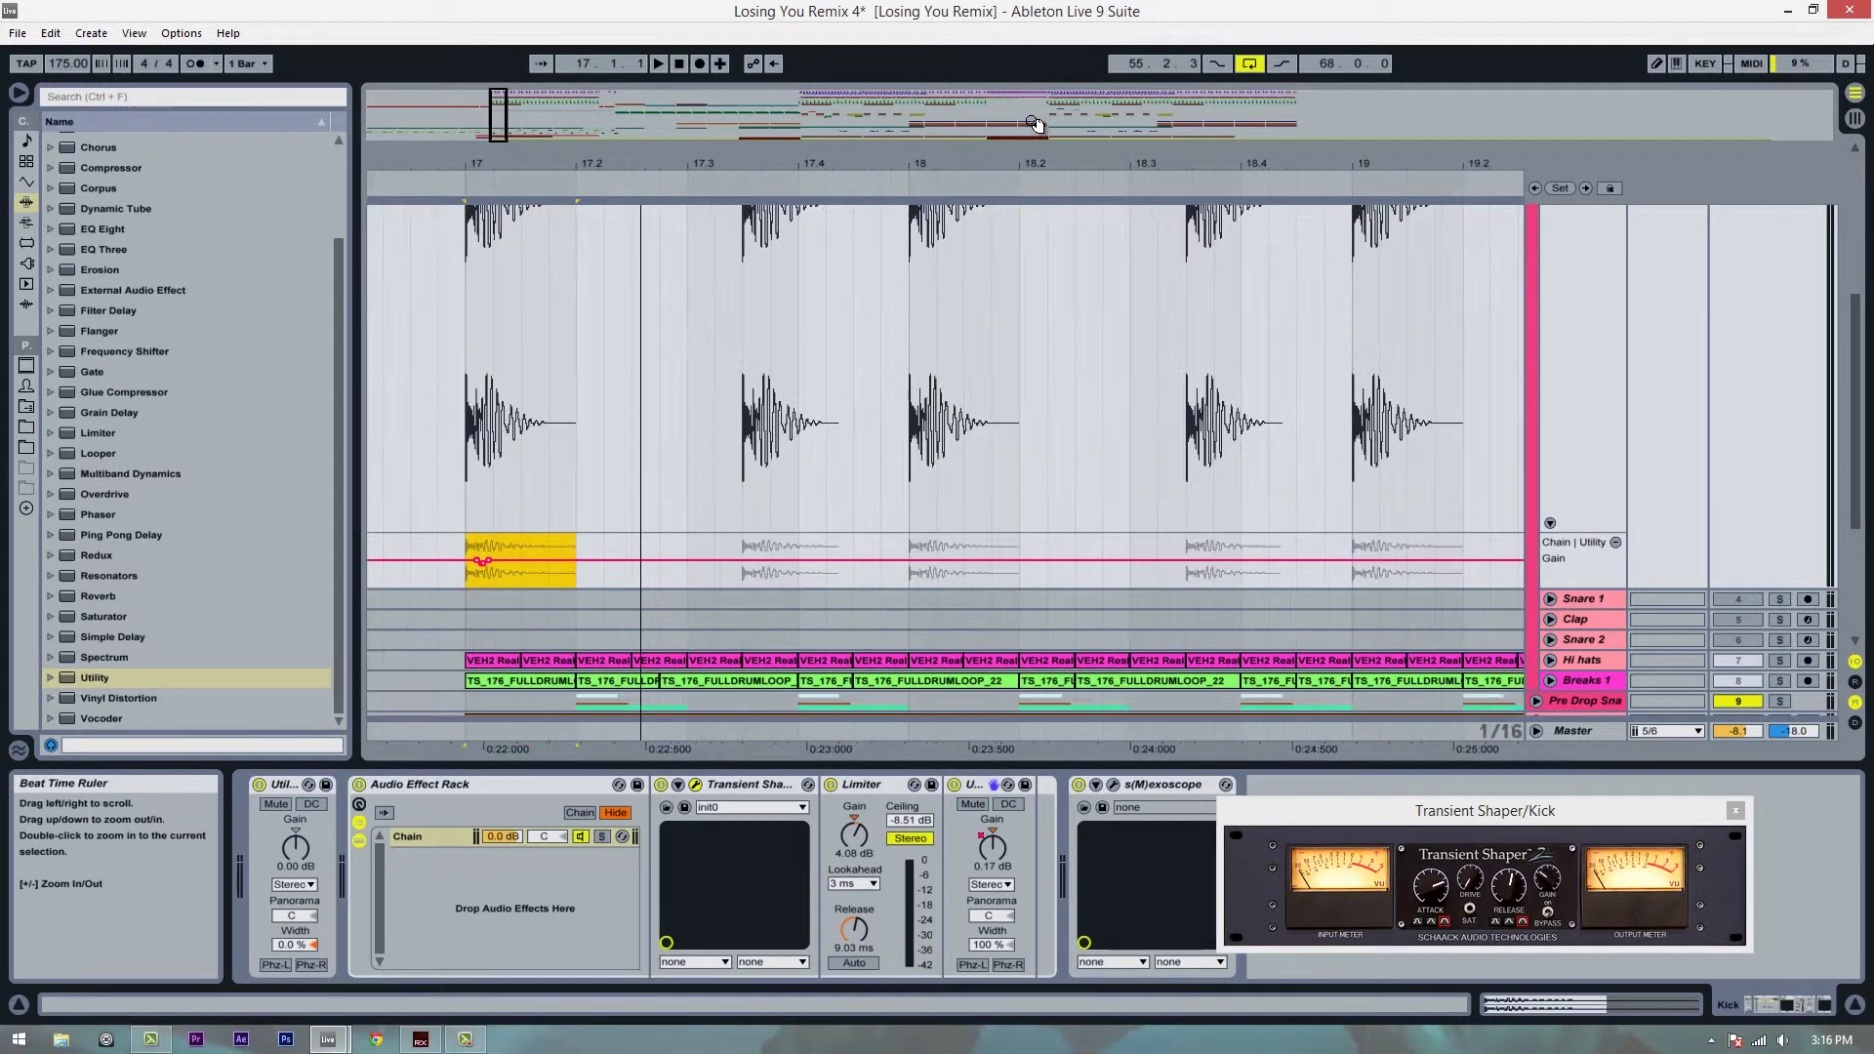
pyautogui.click(746, 576)
pyautogui.hotkey('ctrl', 'v')
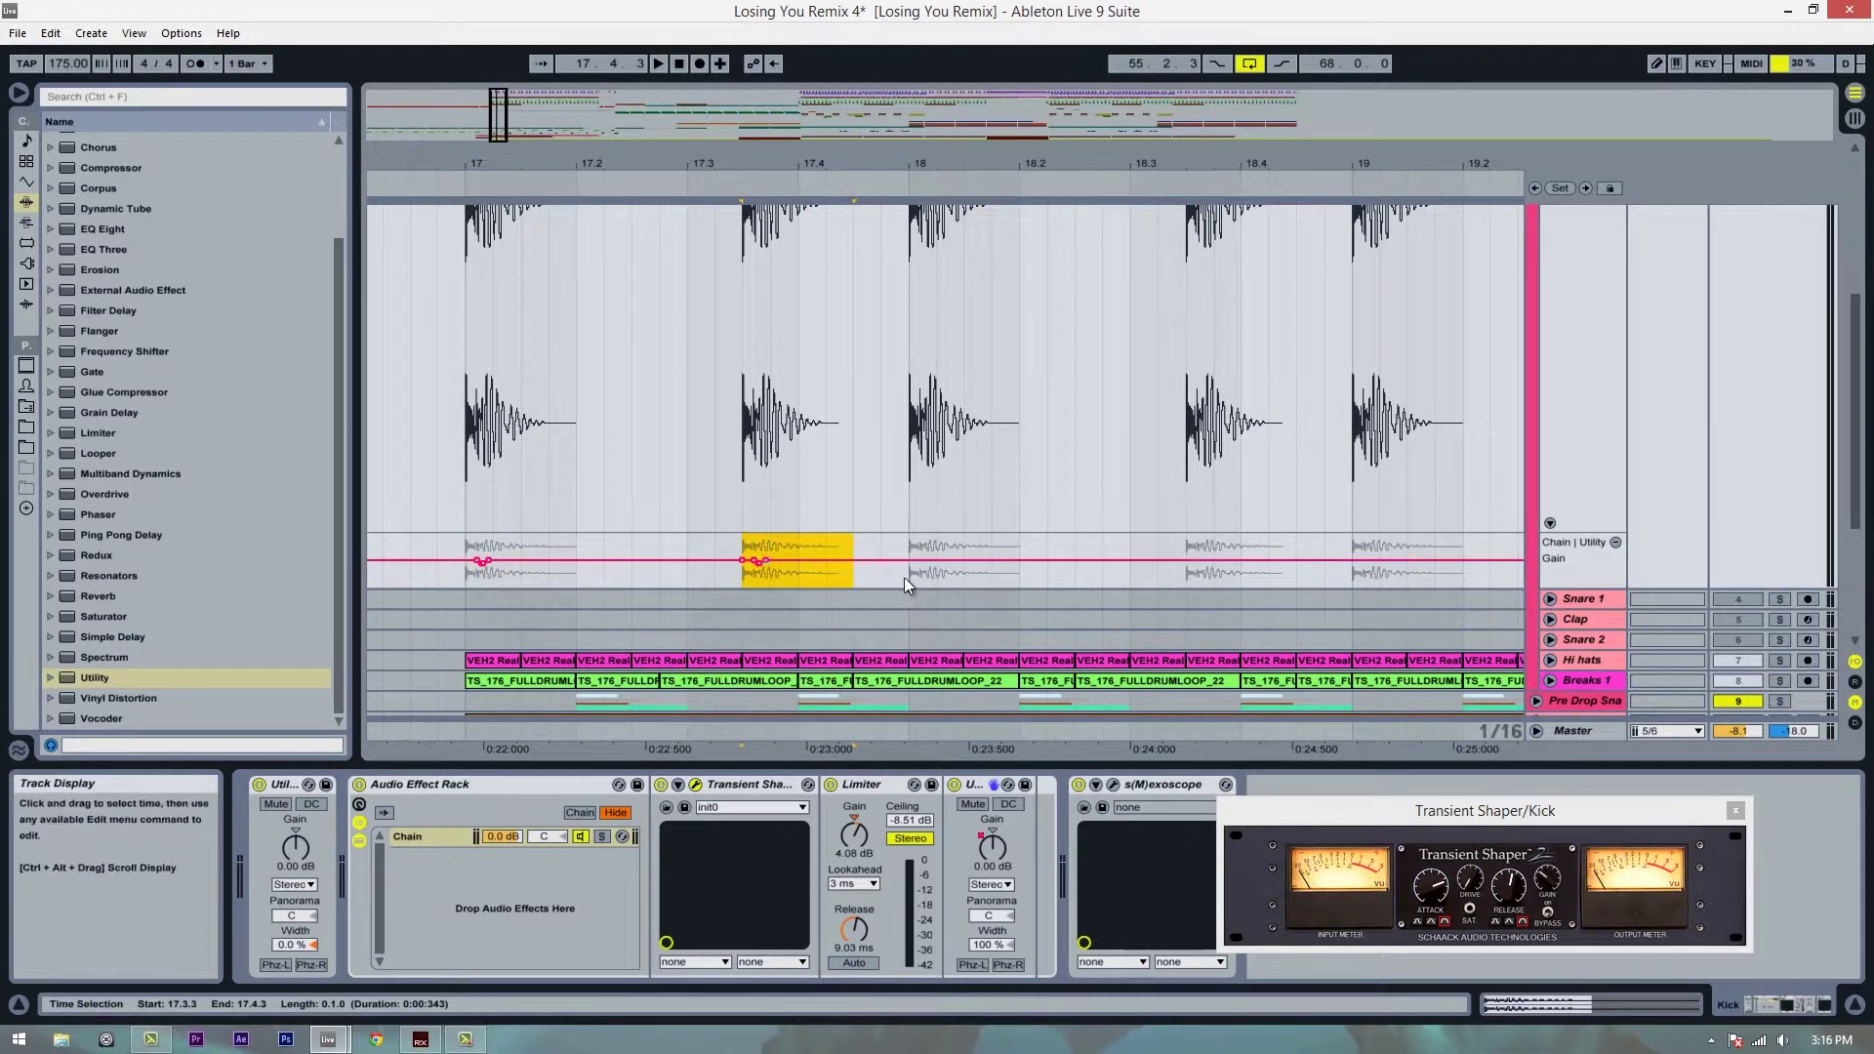
# - Duplicate the one-bar Gain automation from 17.1.1 to 18.1.1 repeatedly so it covers every kick up to bar 31
pyautogui.click(910, 577)
pyautogui.keyDown('shift'); pyautogui.click(459, 571); pyautogui.keyUp('shift')
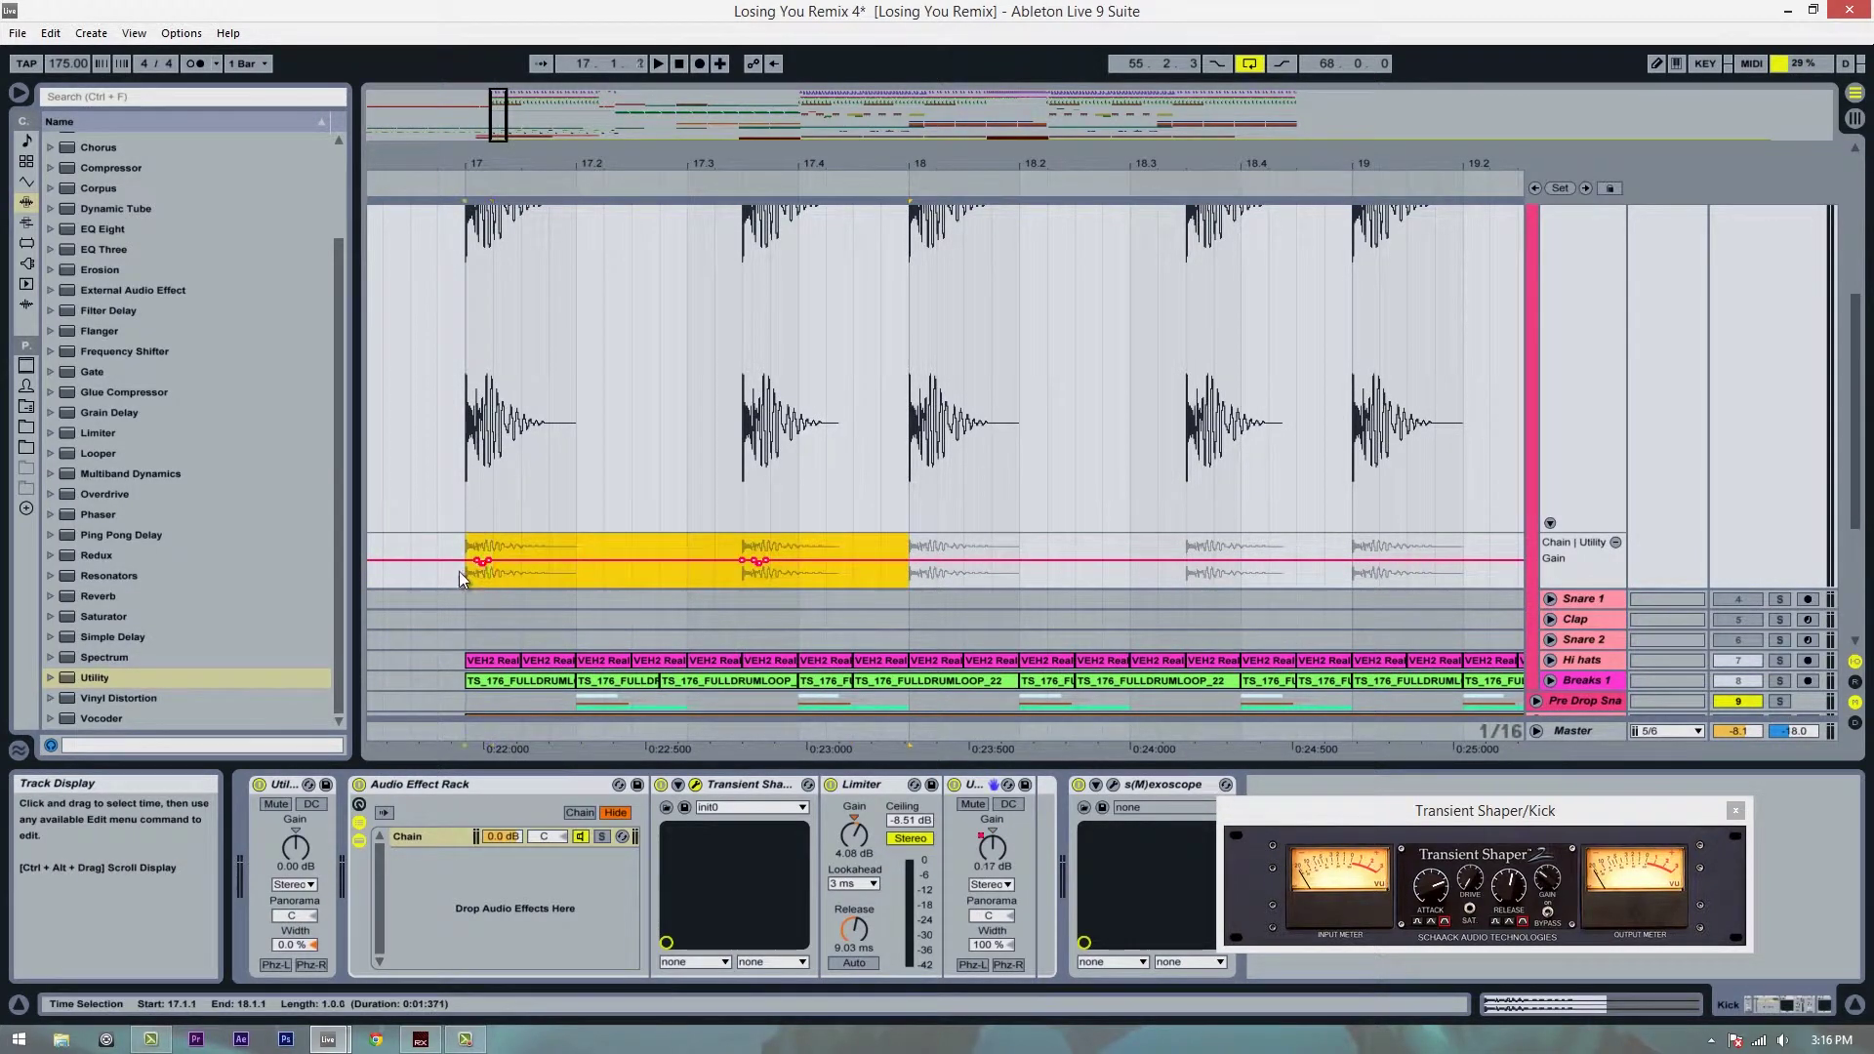
pyautogui.moveTo(1016, 166); pyautogui.dragTo(1033, 144)
pyautogui.hotkey('ctrl', 'd')
pyautogui.hotkey('ctrl', 'd')
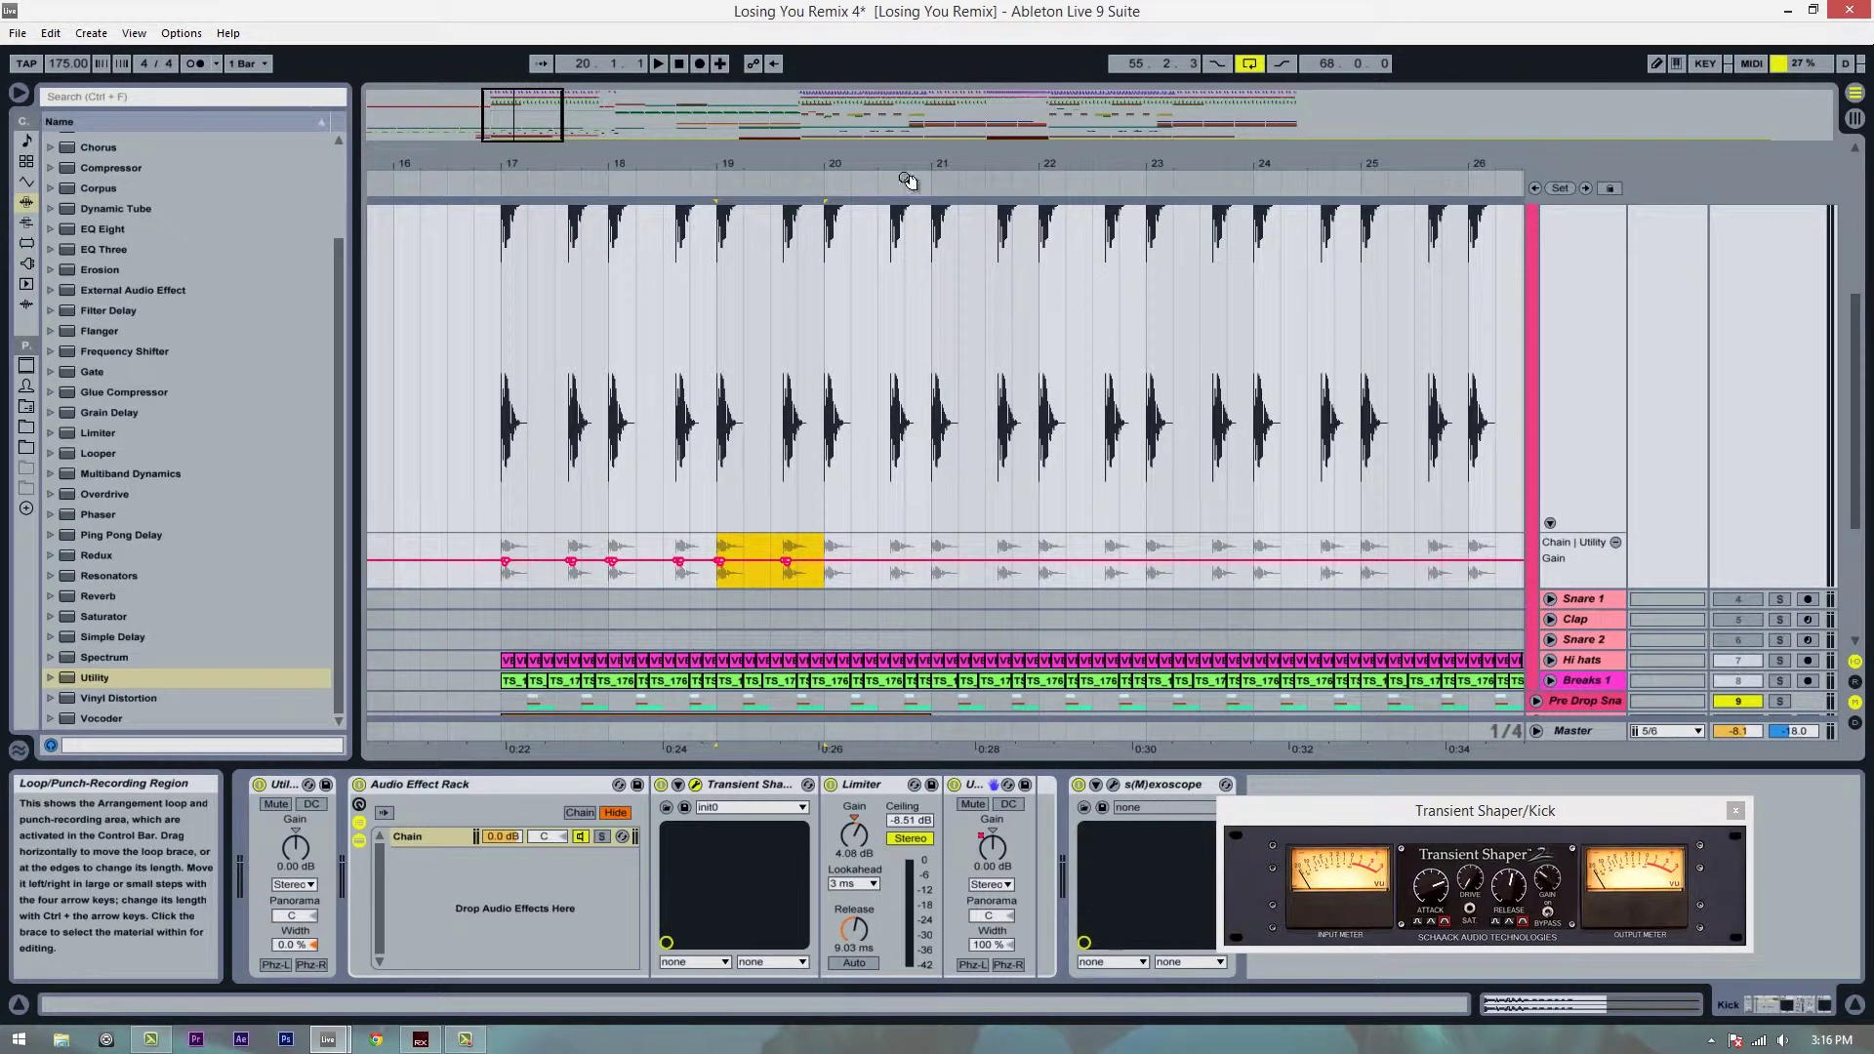
pyautogui.moveTo(907, 156); pyautogui.dragTo(919, 156)
pyautogui.hotkey('ctrl', 'd')
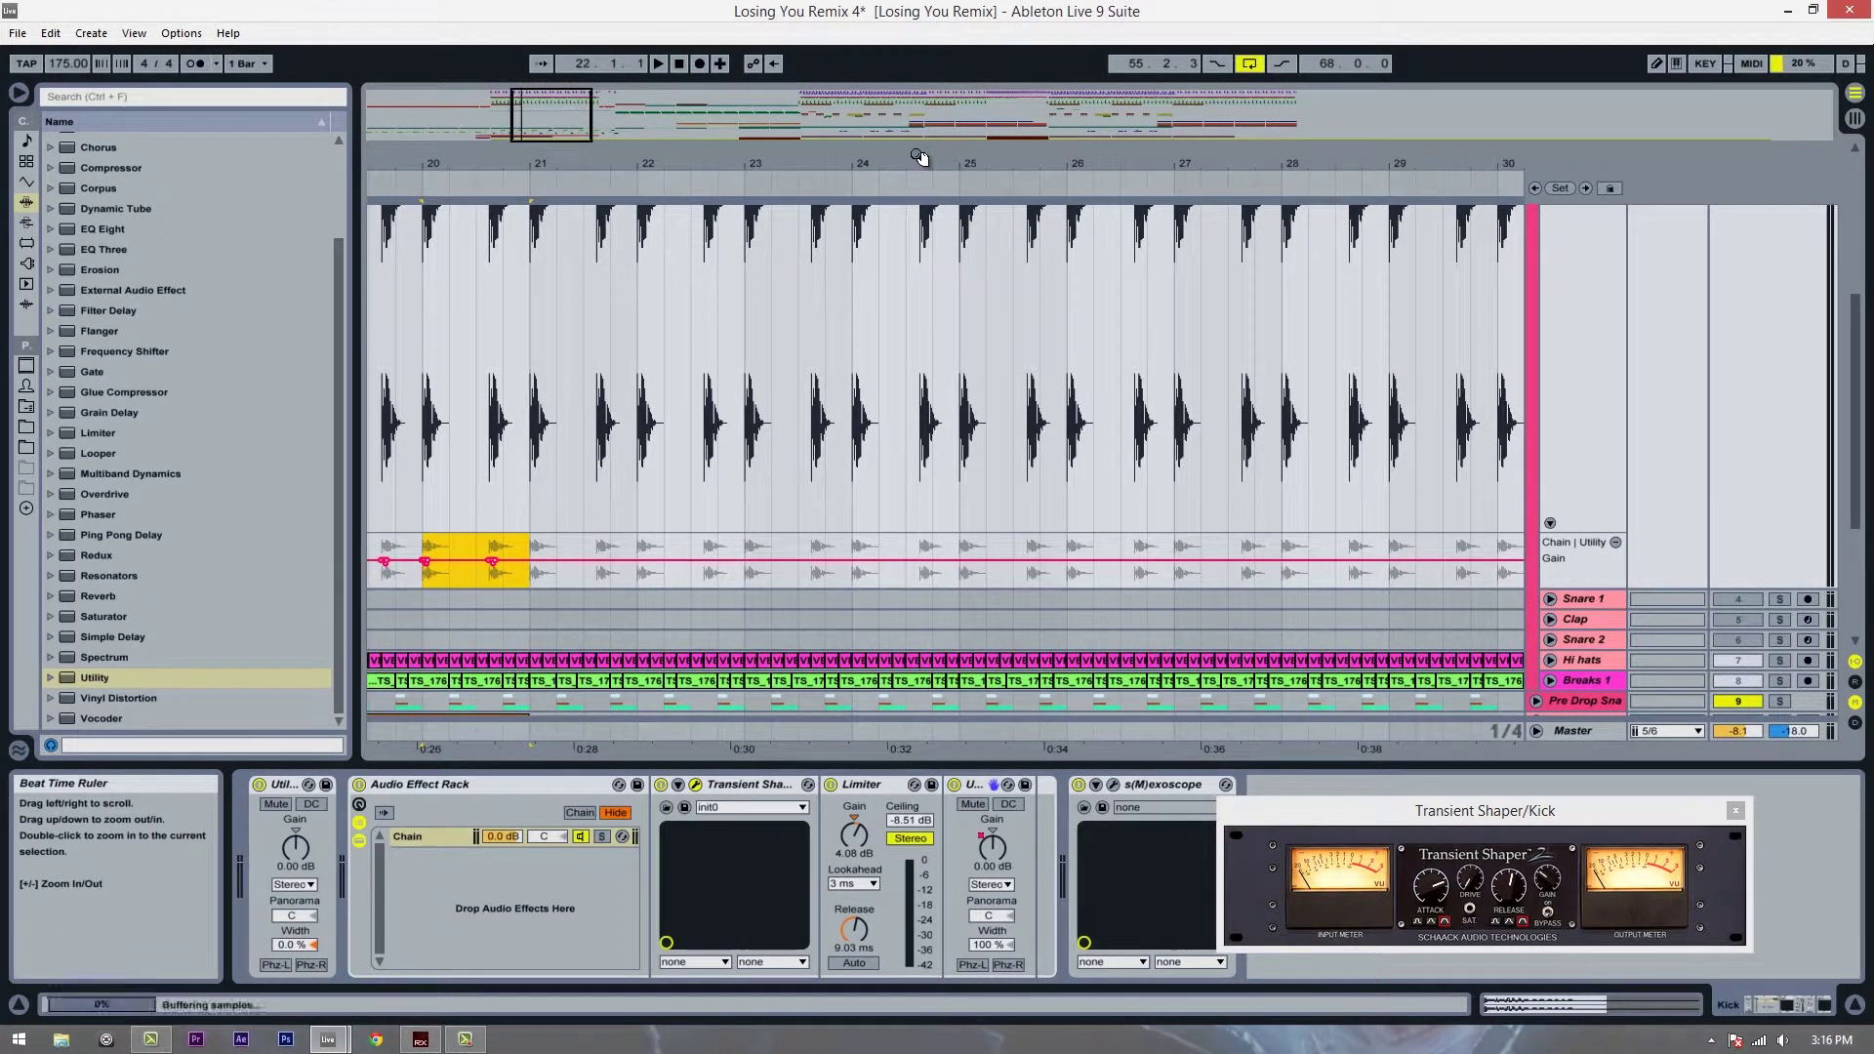
pyautogui.hotkey('ctrl', 'd')
pyautogui.hotkey('ctrl', 'd')
pyautogui.hotkey('ctrl', 'd')
pyautogui.hotkey('ctrl', 'd')
pyautogui.hotkey('ctrl', 'd')
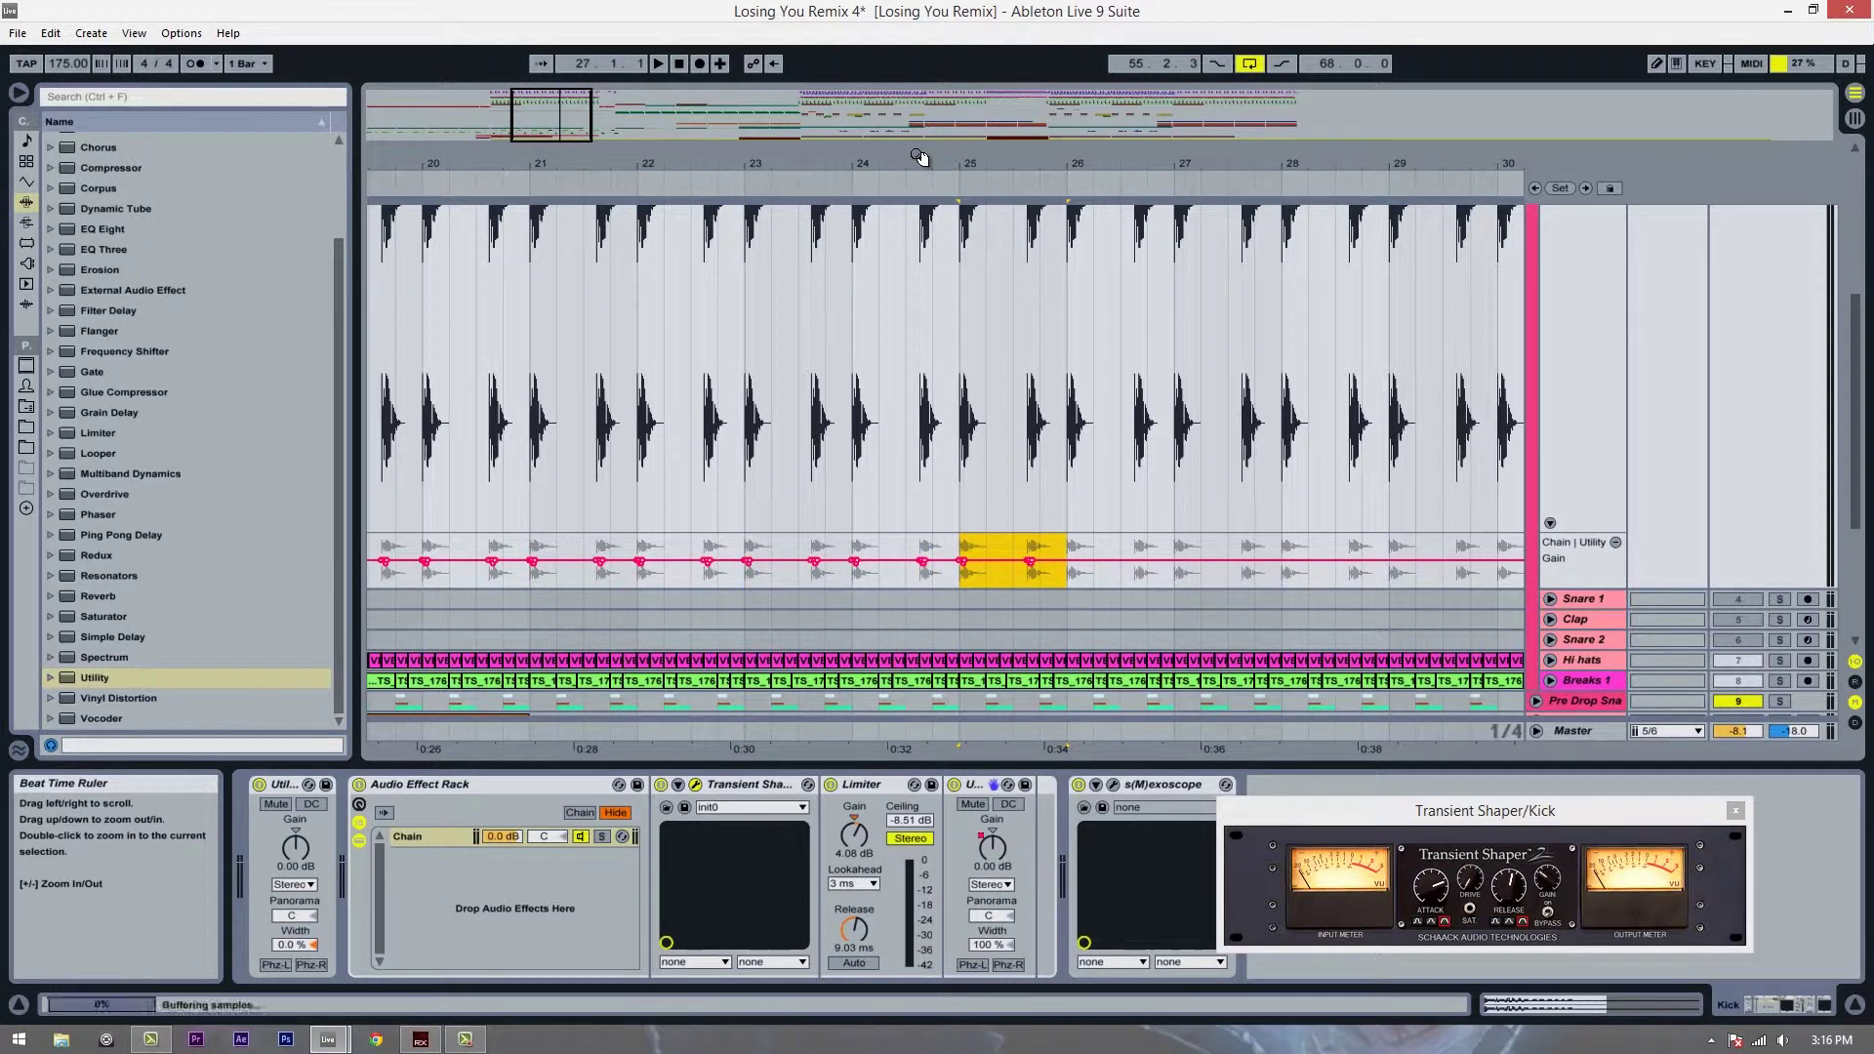
pyautogui.hotkey('ctrl', 'd')
pyautogui.hotkey('ctrl', 'd')
pyautogui.moveTo(1175, 175); pyautogui.dragTo(1183, 163)
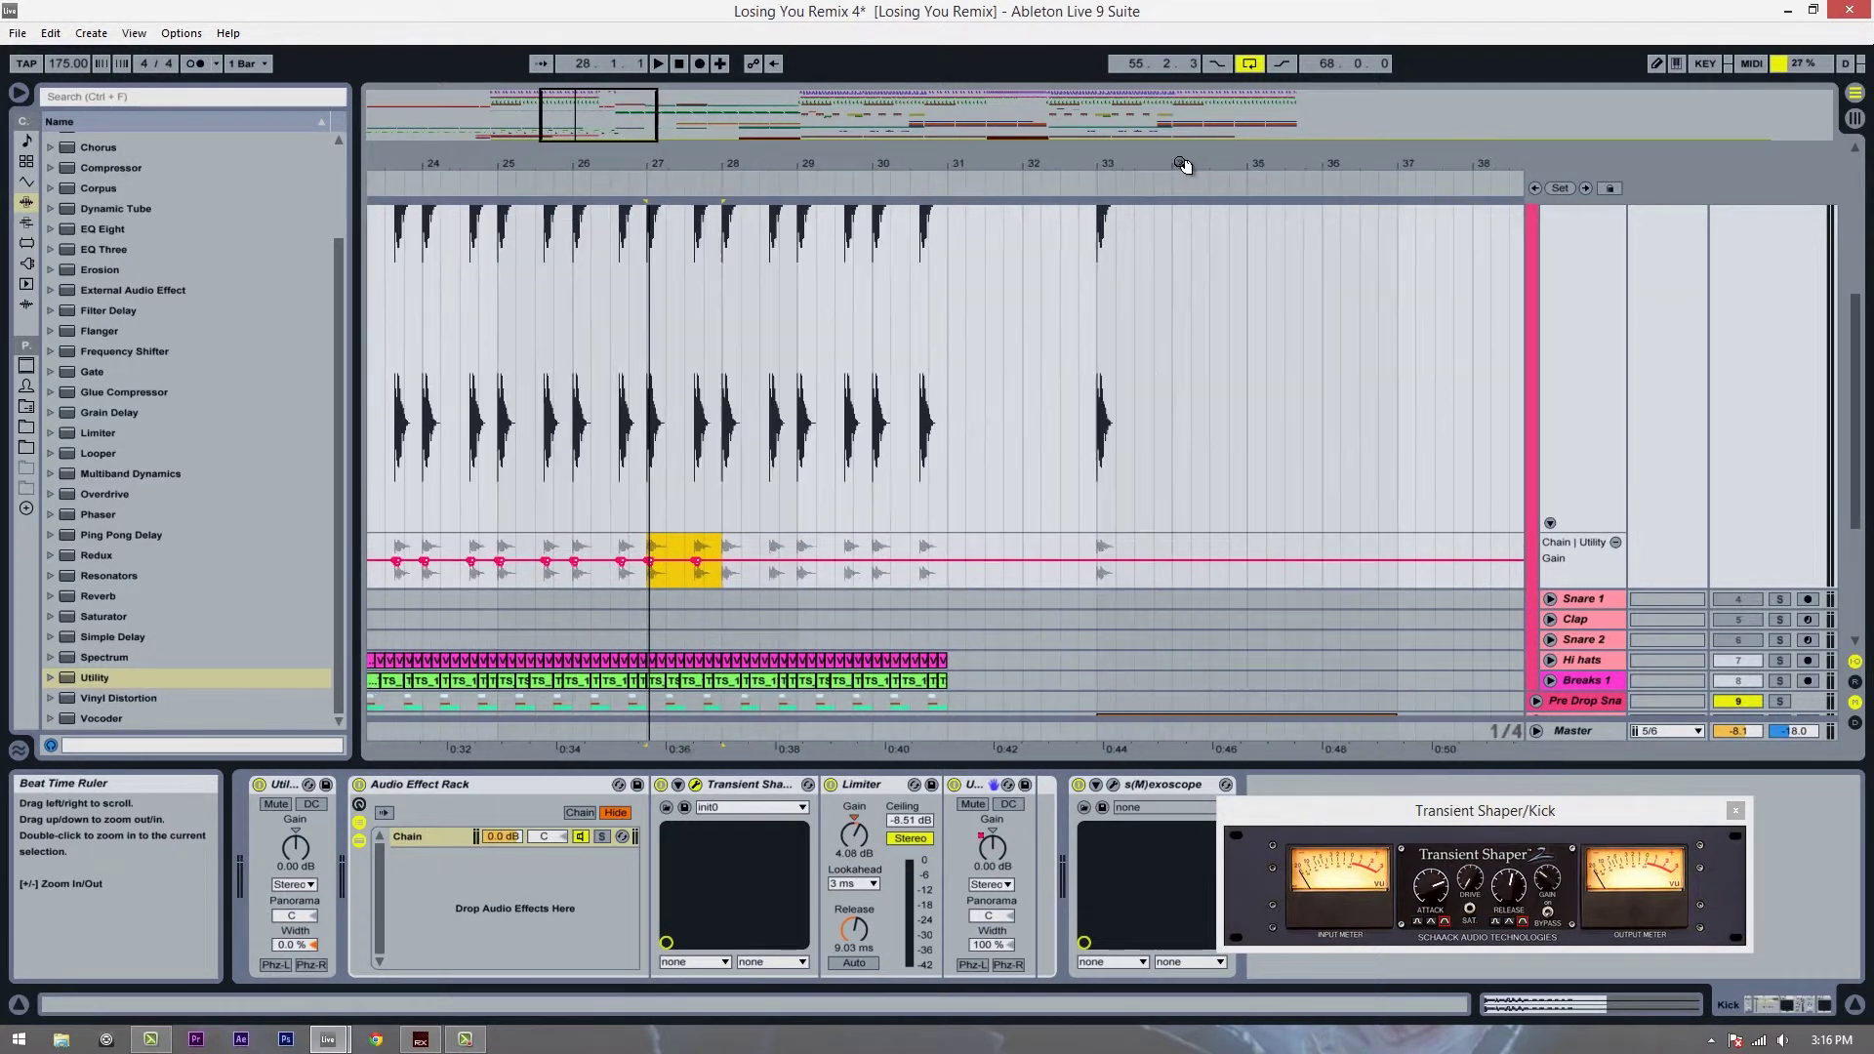
pyautogui.hotkey('ctrl', 'd')
pyautogui.hotkey('ctrl', 'd')
pyautogui.hotkey('ctrl', 'd')
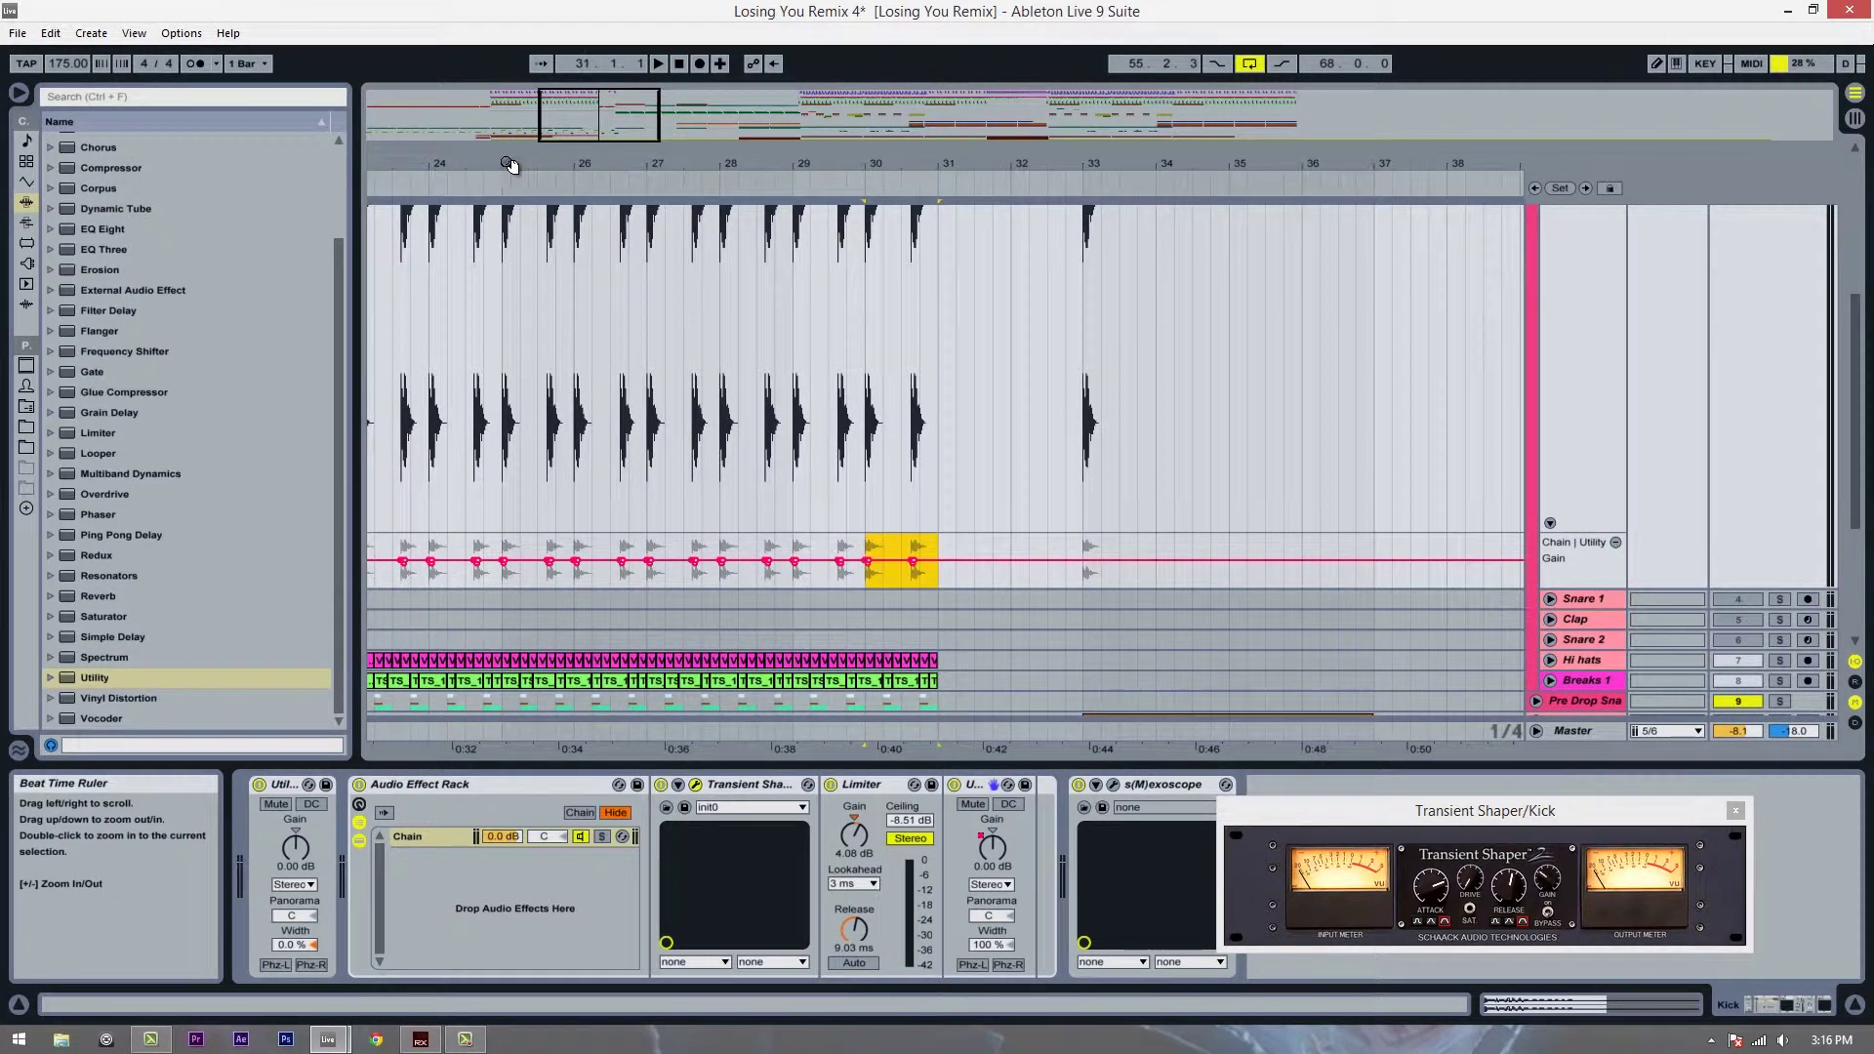
# - Play the soloed kick from 17.1.1 to hear the Gain dips across the repeated hits
pyautogui.moveTo(509, 165); pyautogui.dragTo(966, 185)
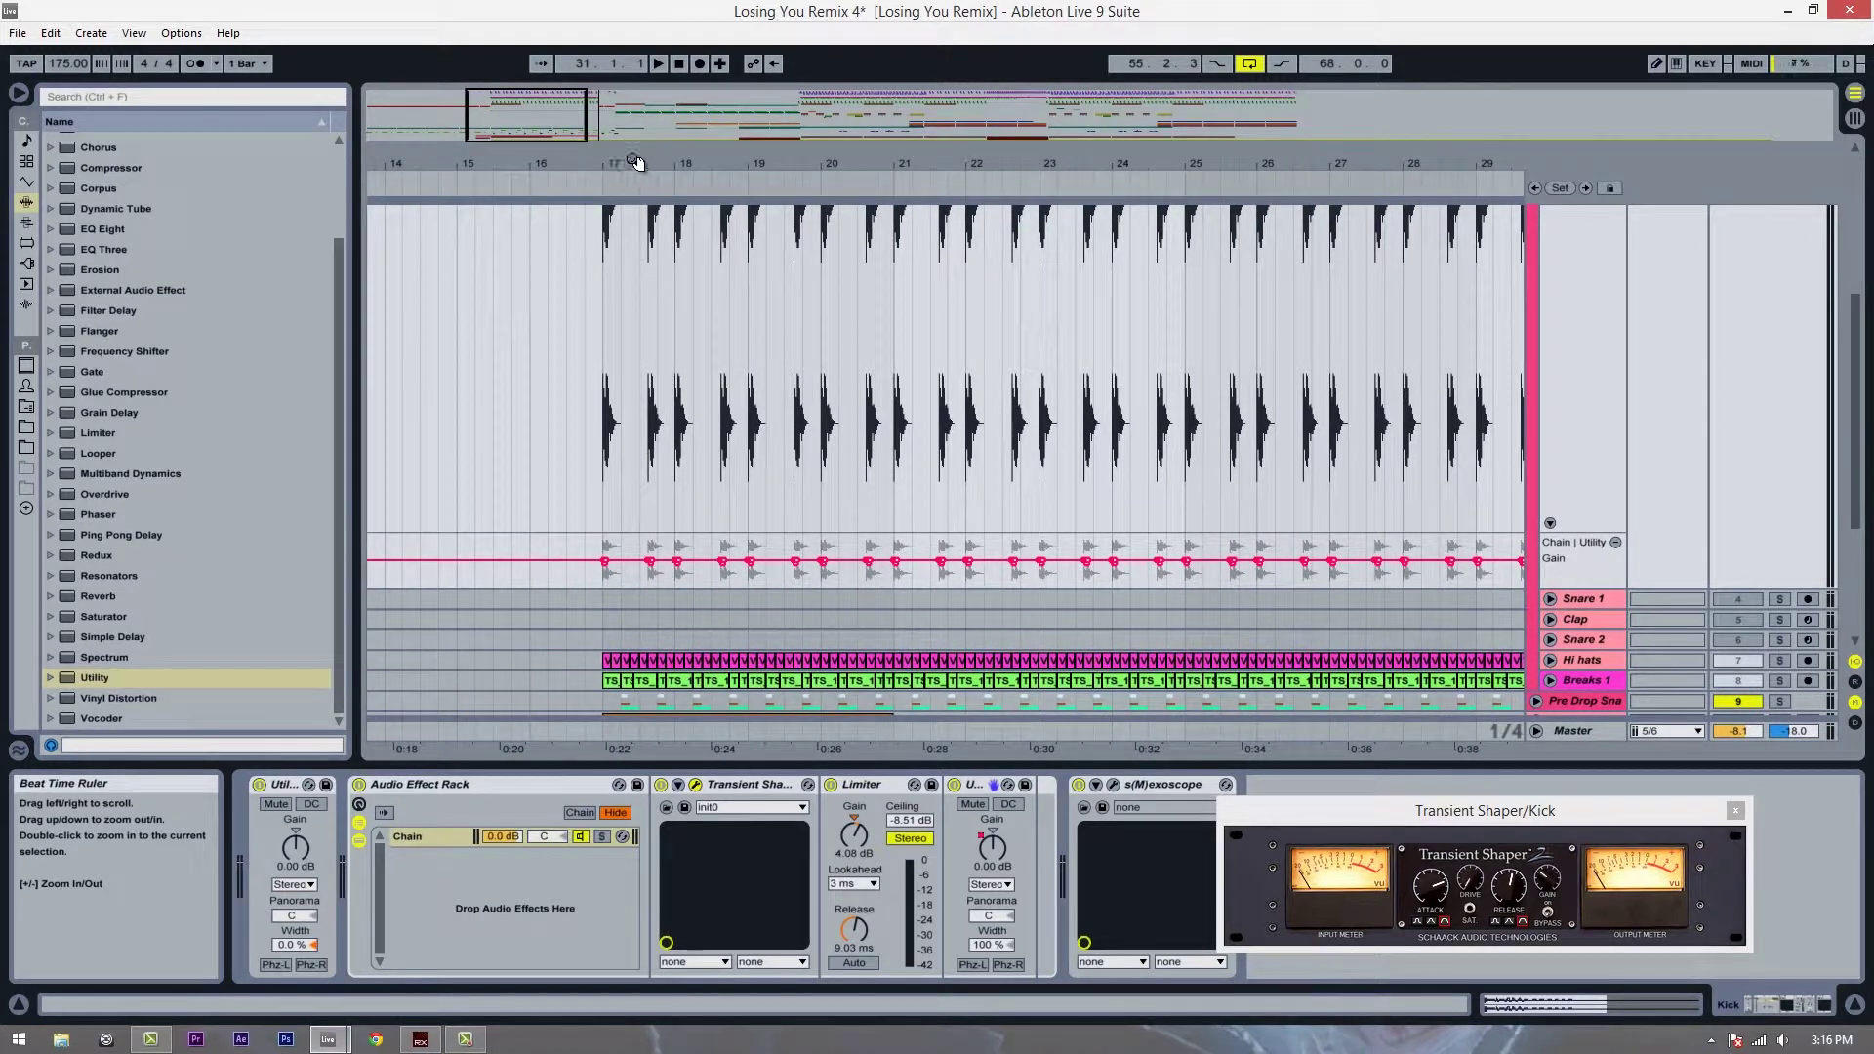
pyautogui.moveTo(635, 162); pyautogui.dragTo(620, 185)
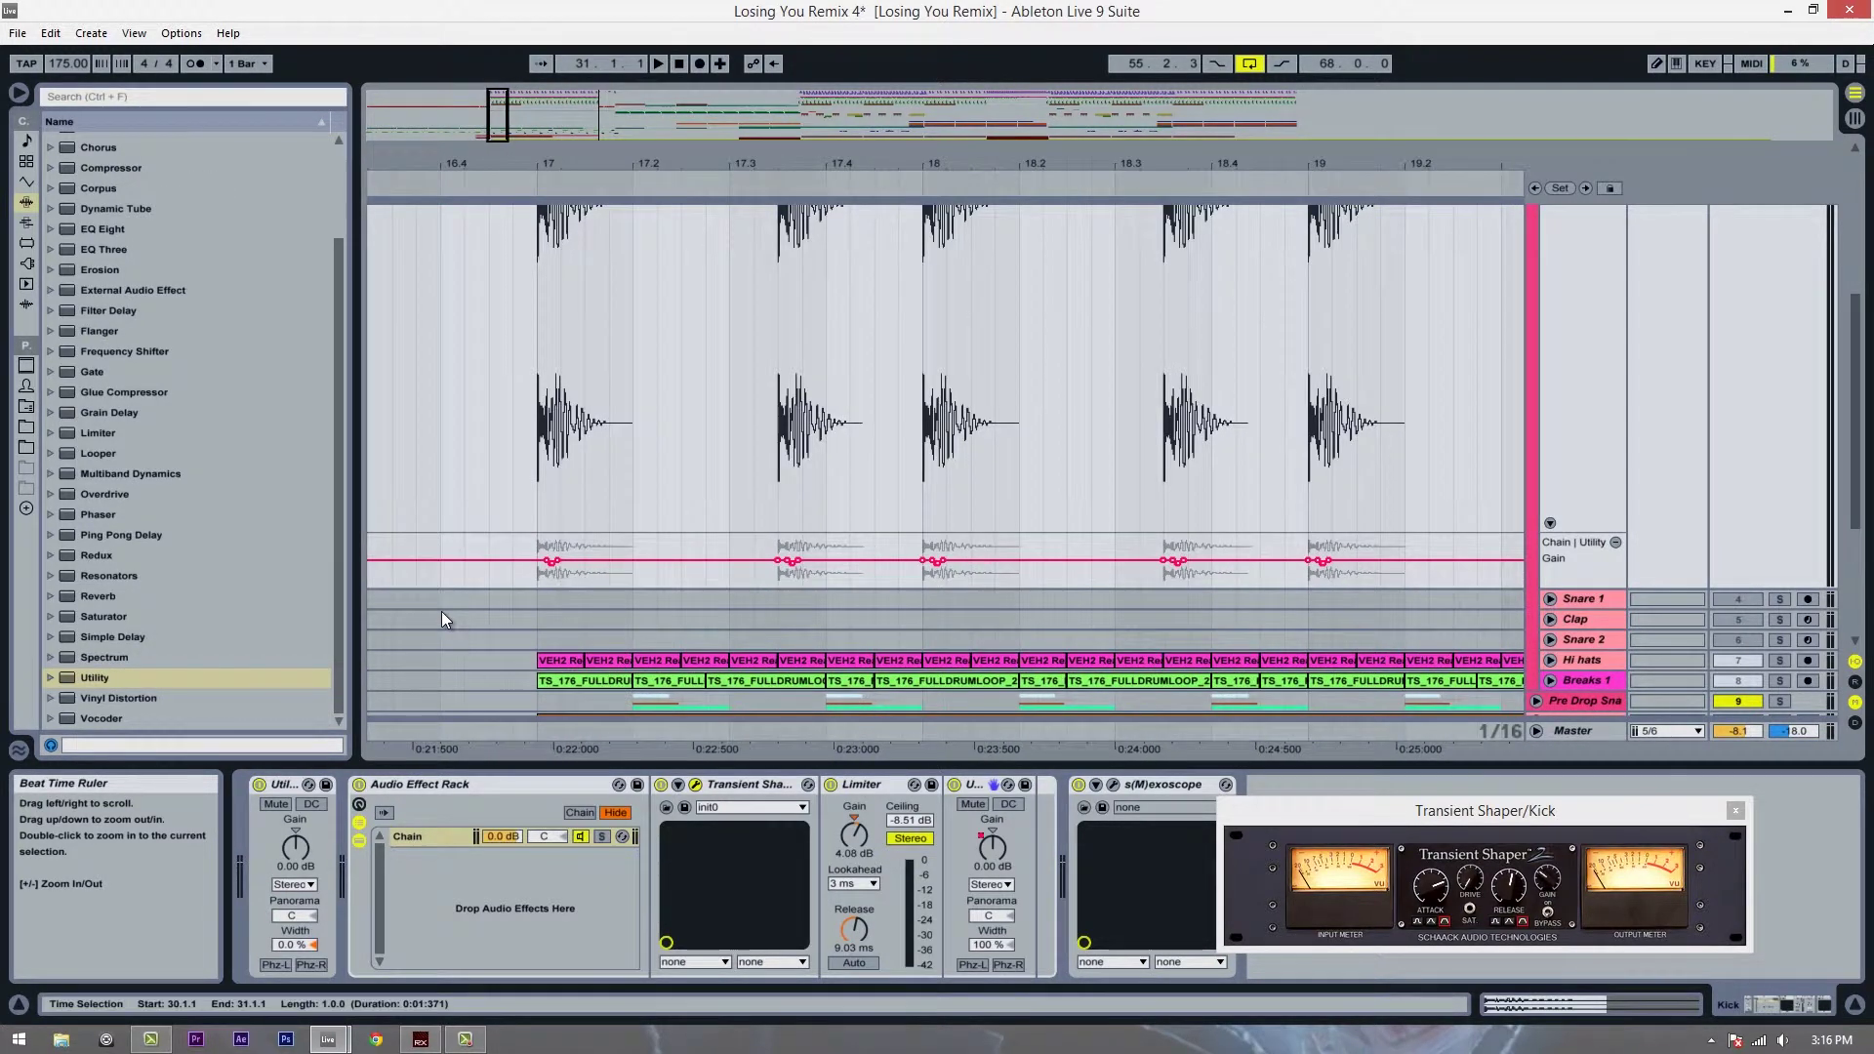
pyautogui.click(539, 558)
pyautogui.press('space')
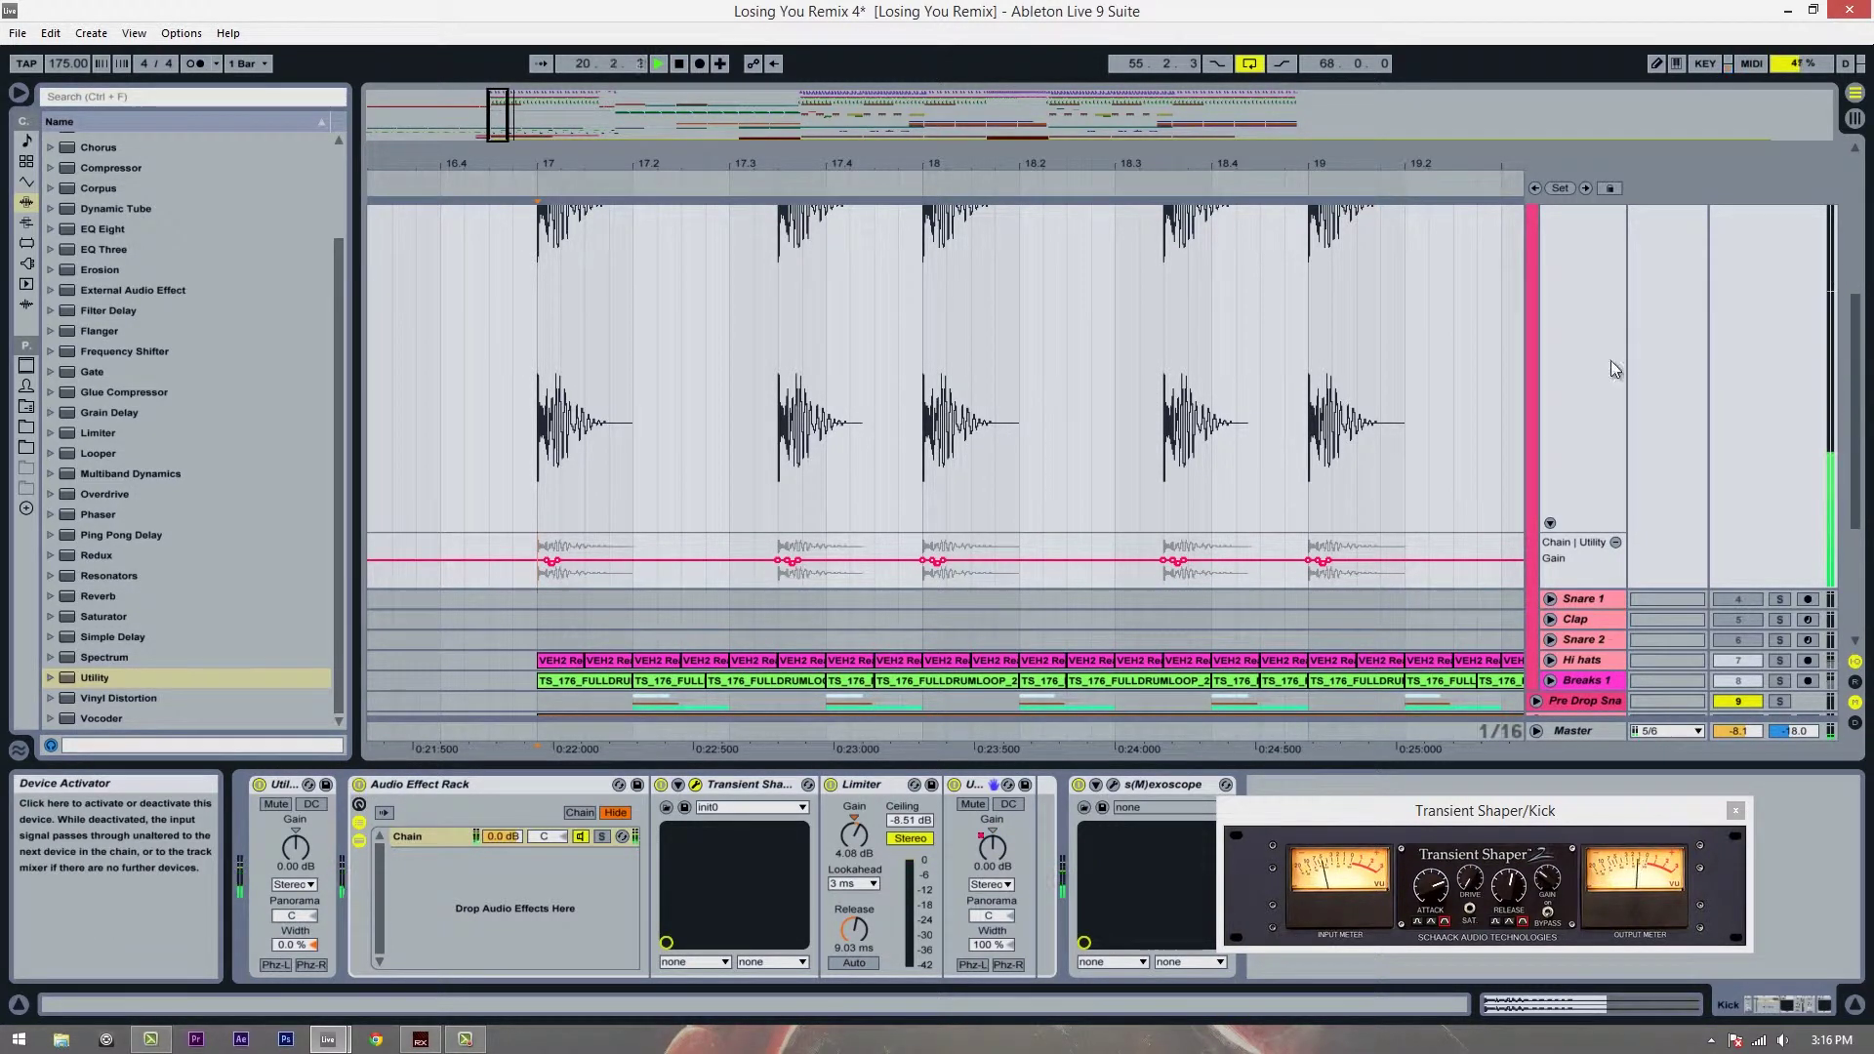
pyautogui.press('space')
# - Unsolo the Kick track and briefly play the arrangement from 17.1.1
pyautogui.scroll(5, 1703, 408)
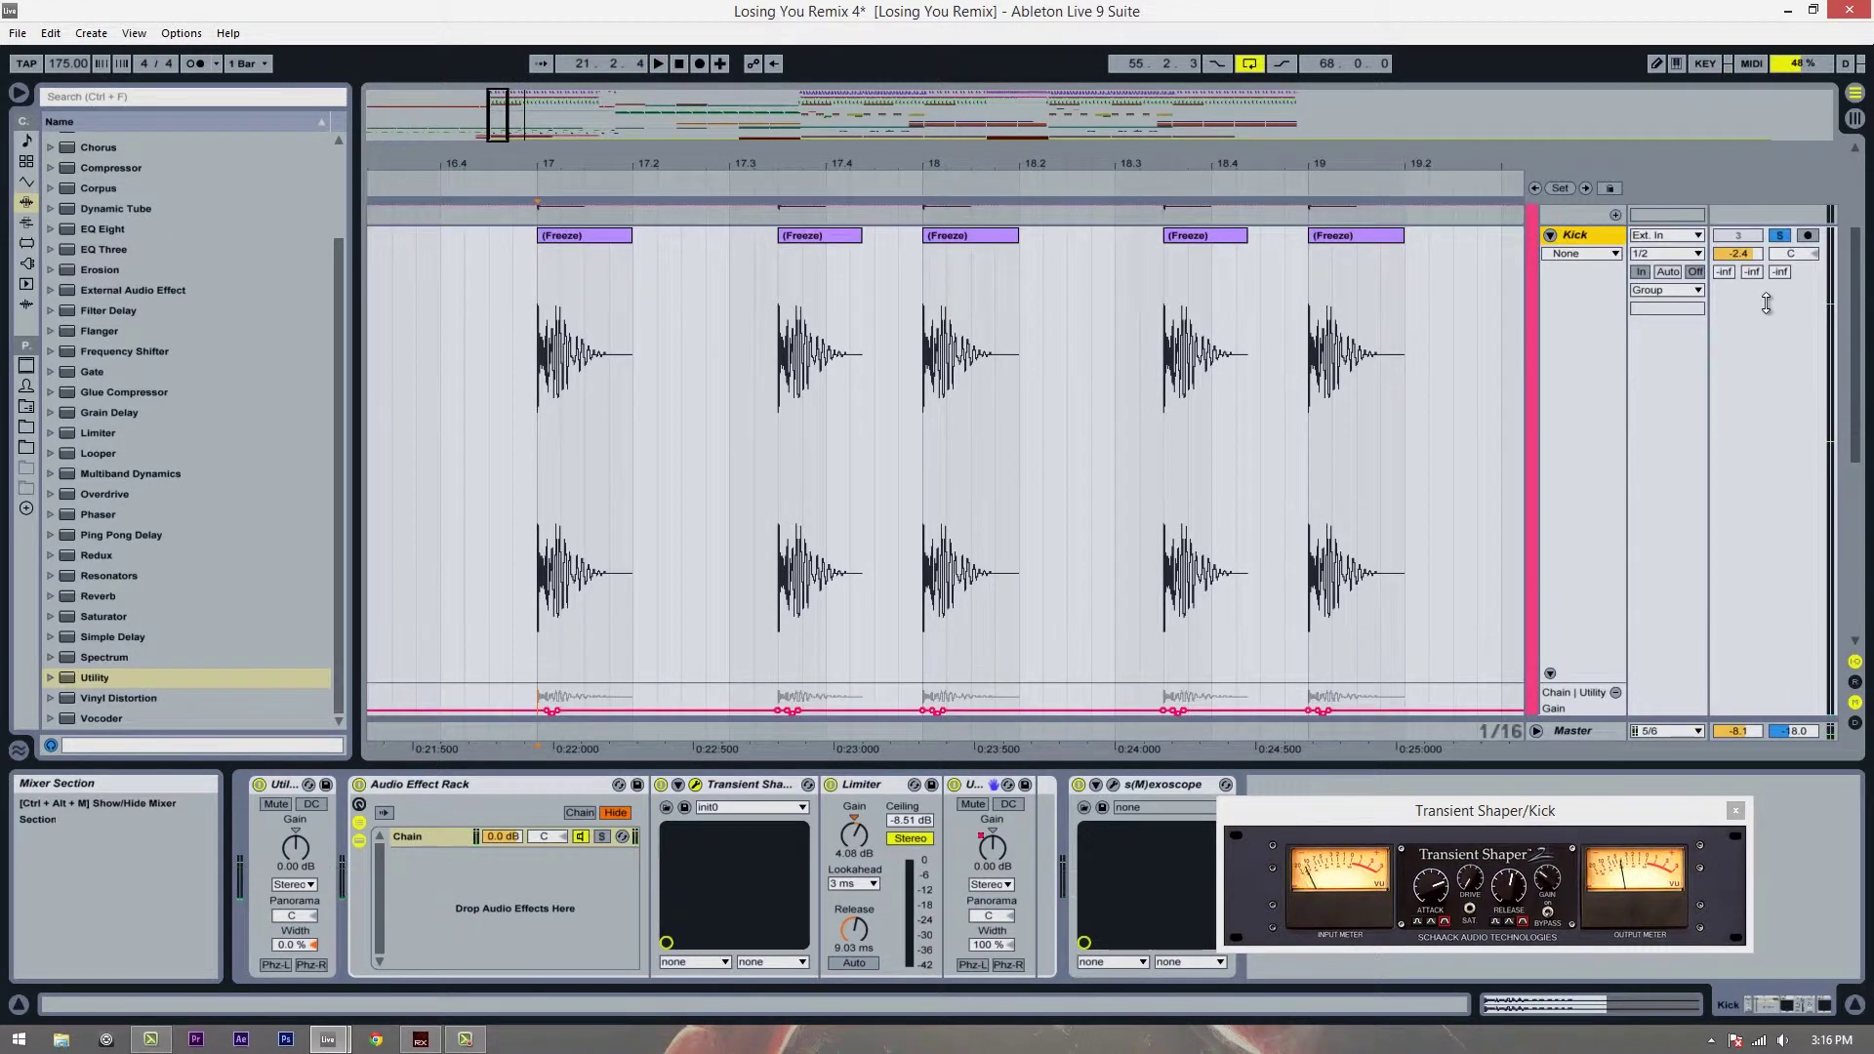
pyautogui.click(1779, 299)
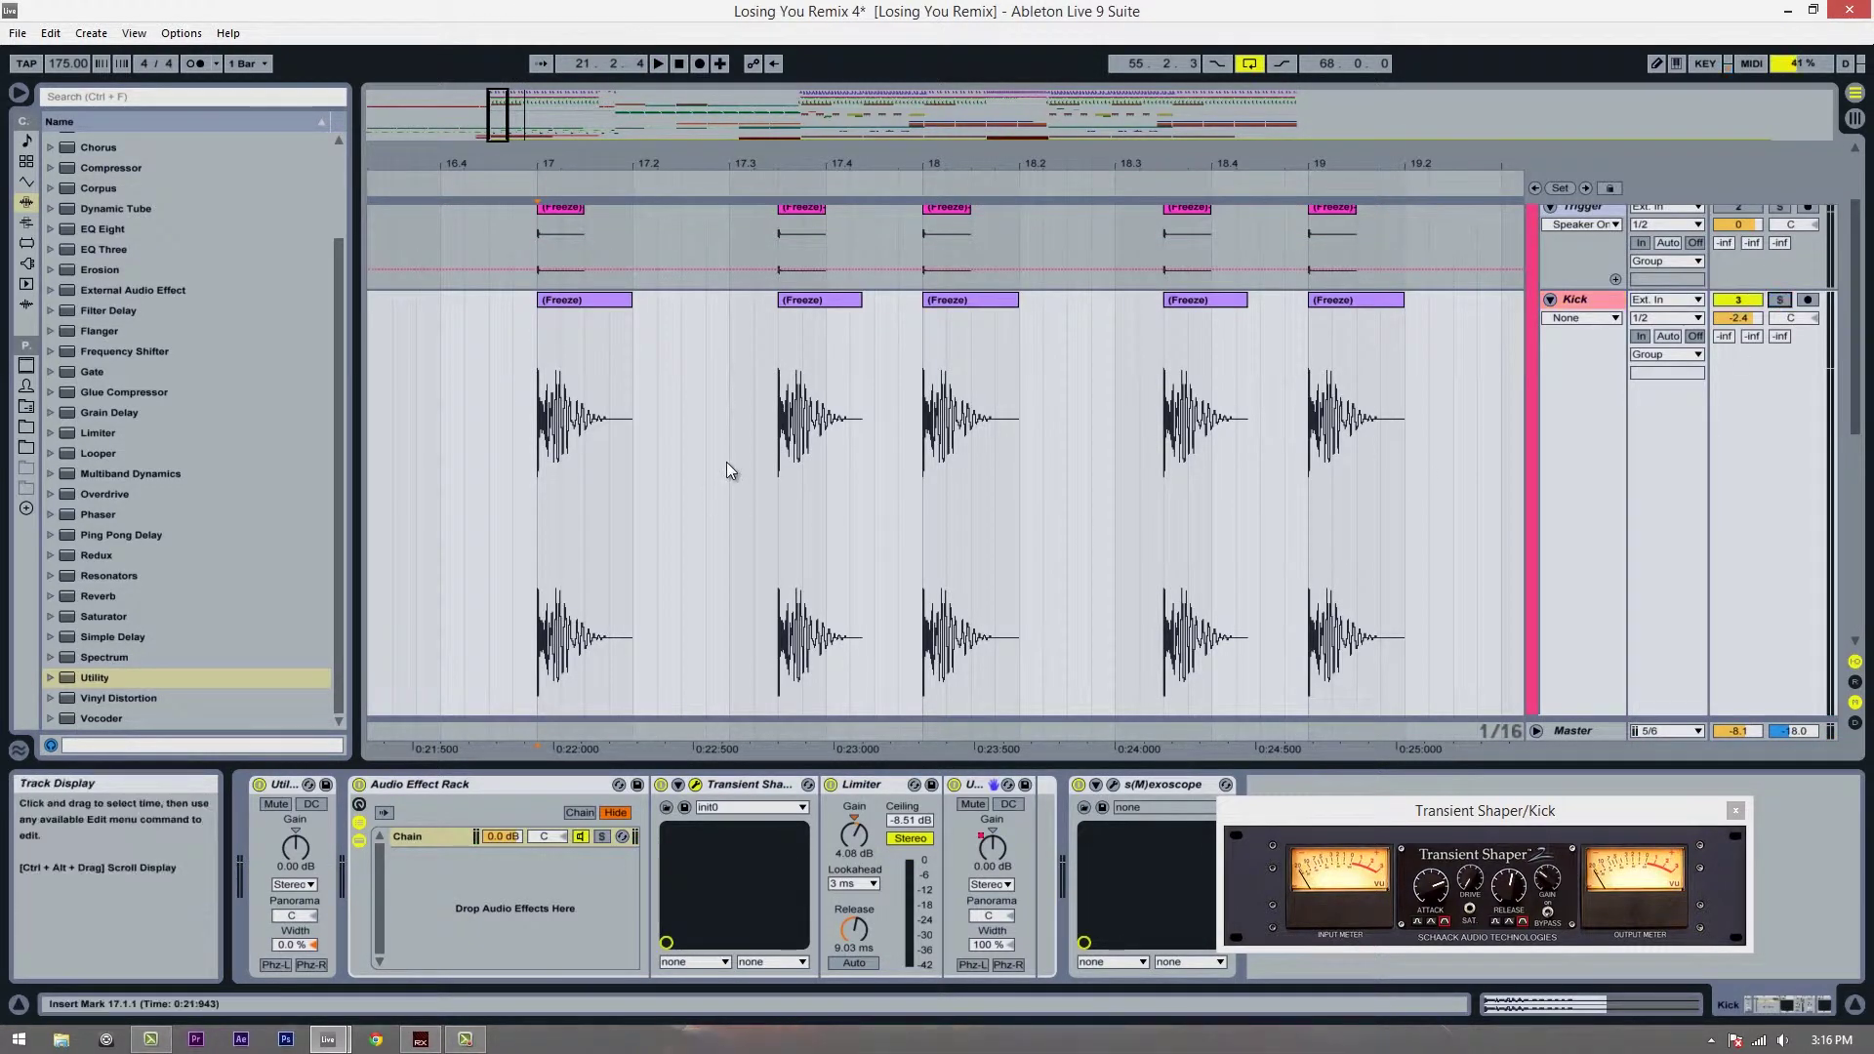
pyautogui.press('space')
pyautogui.scroll(-2, 731, 468)
pyautogui.scroll(-2, 730, 468)
pyautogui.press('space')
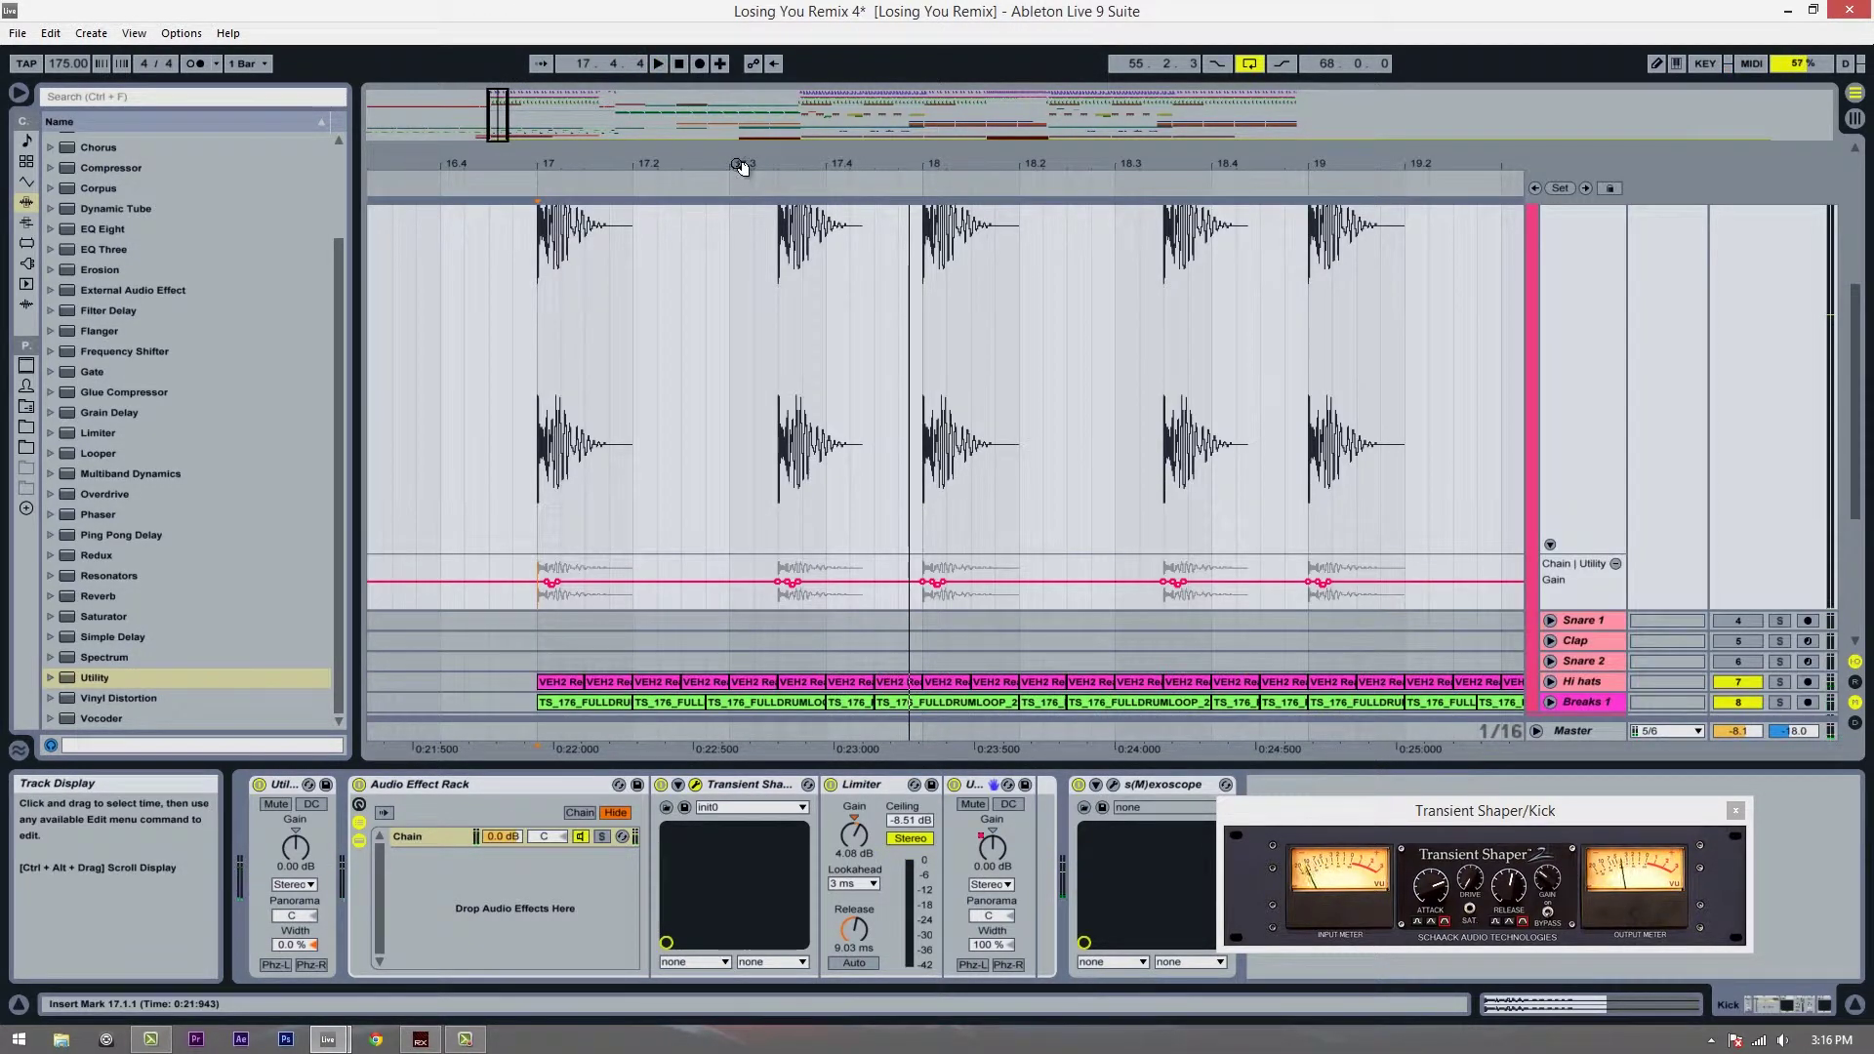
# - Play the arrangement from 11.1.1 and compare the kick with its Audio Effect Rack switched off and on
pyautogui.moveTo(745, 175); pyautogui.dragTo(664, 254)
pyautogui.click(629, 464)
pyautogui.press('space')
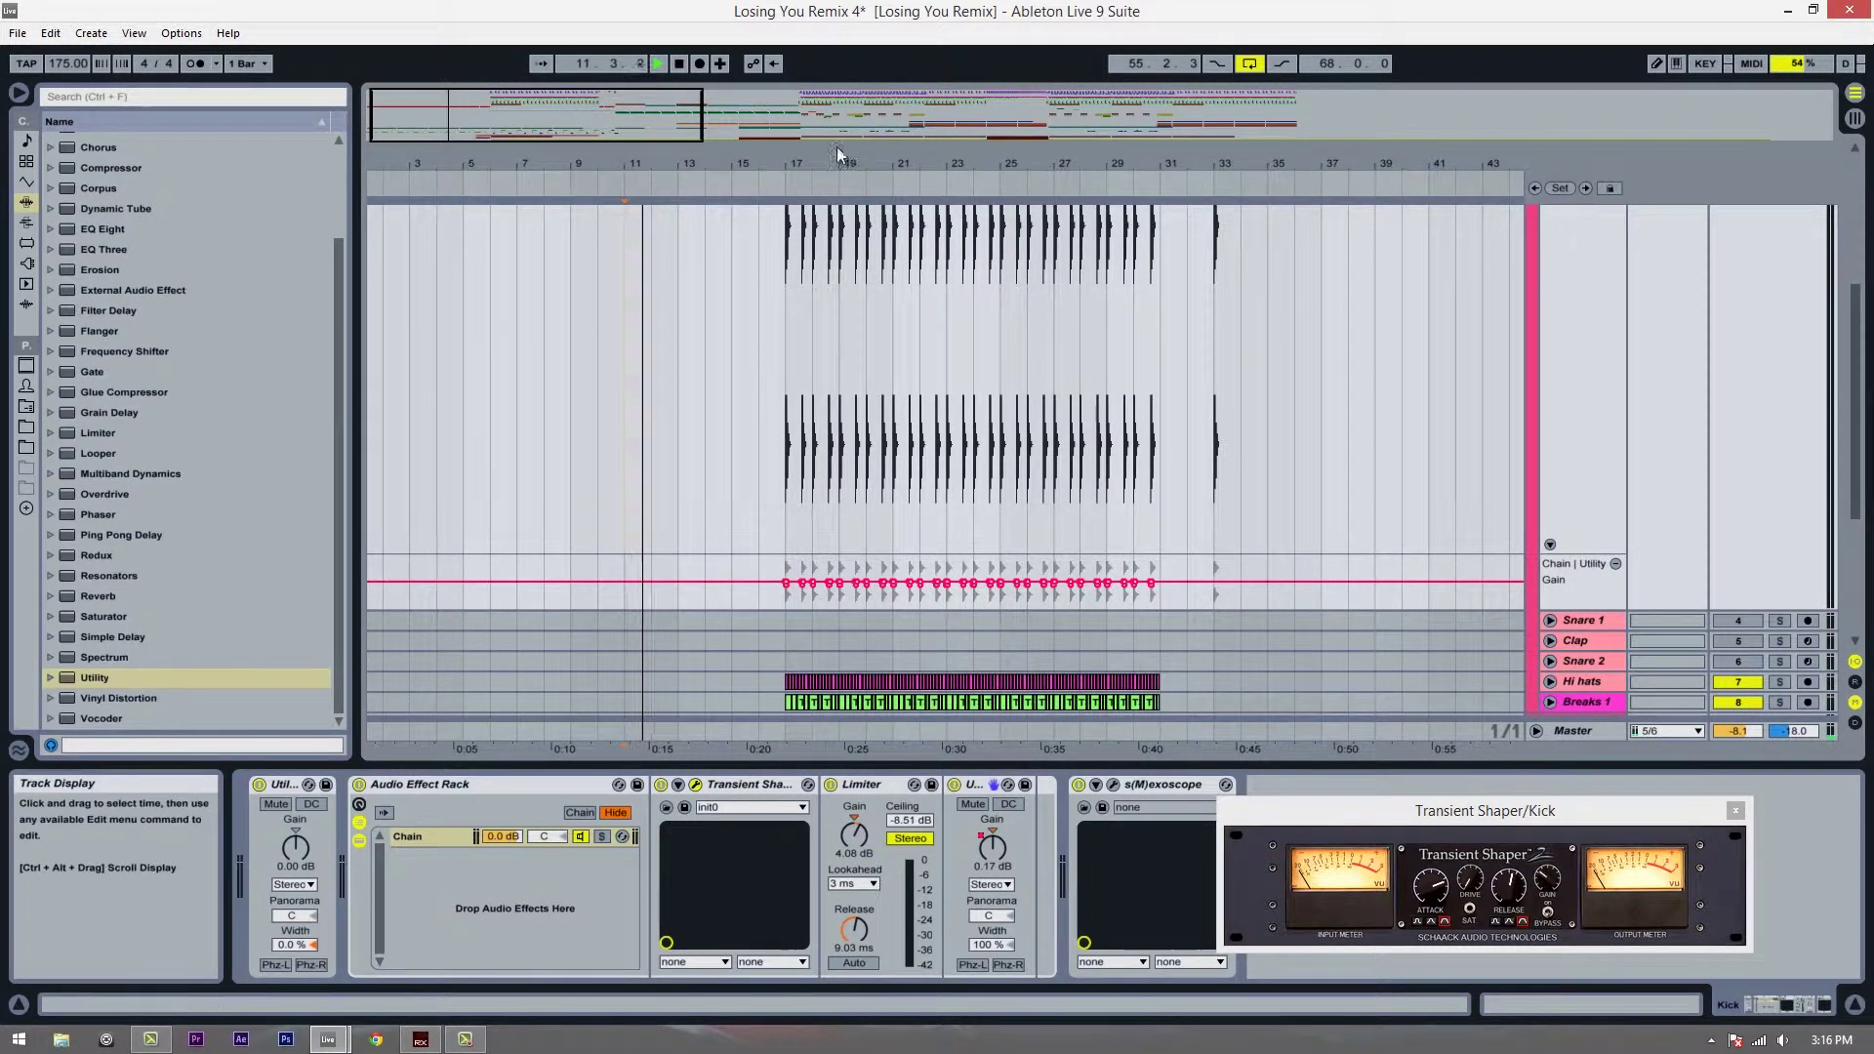
pyautogui.moveTo(855, 166); pyautogui.dragTo(858, 182)
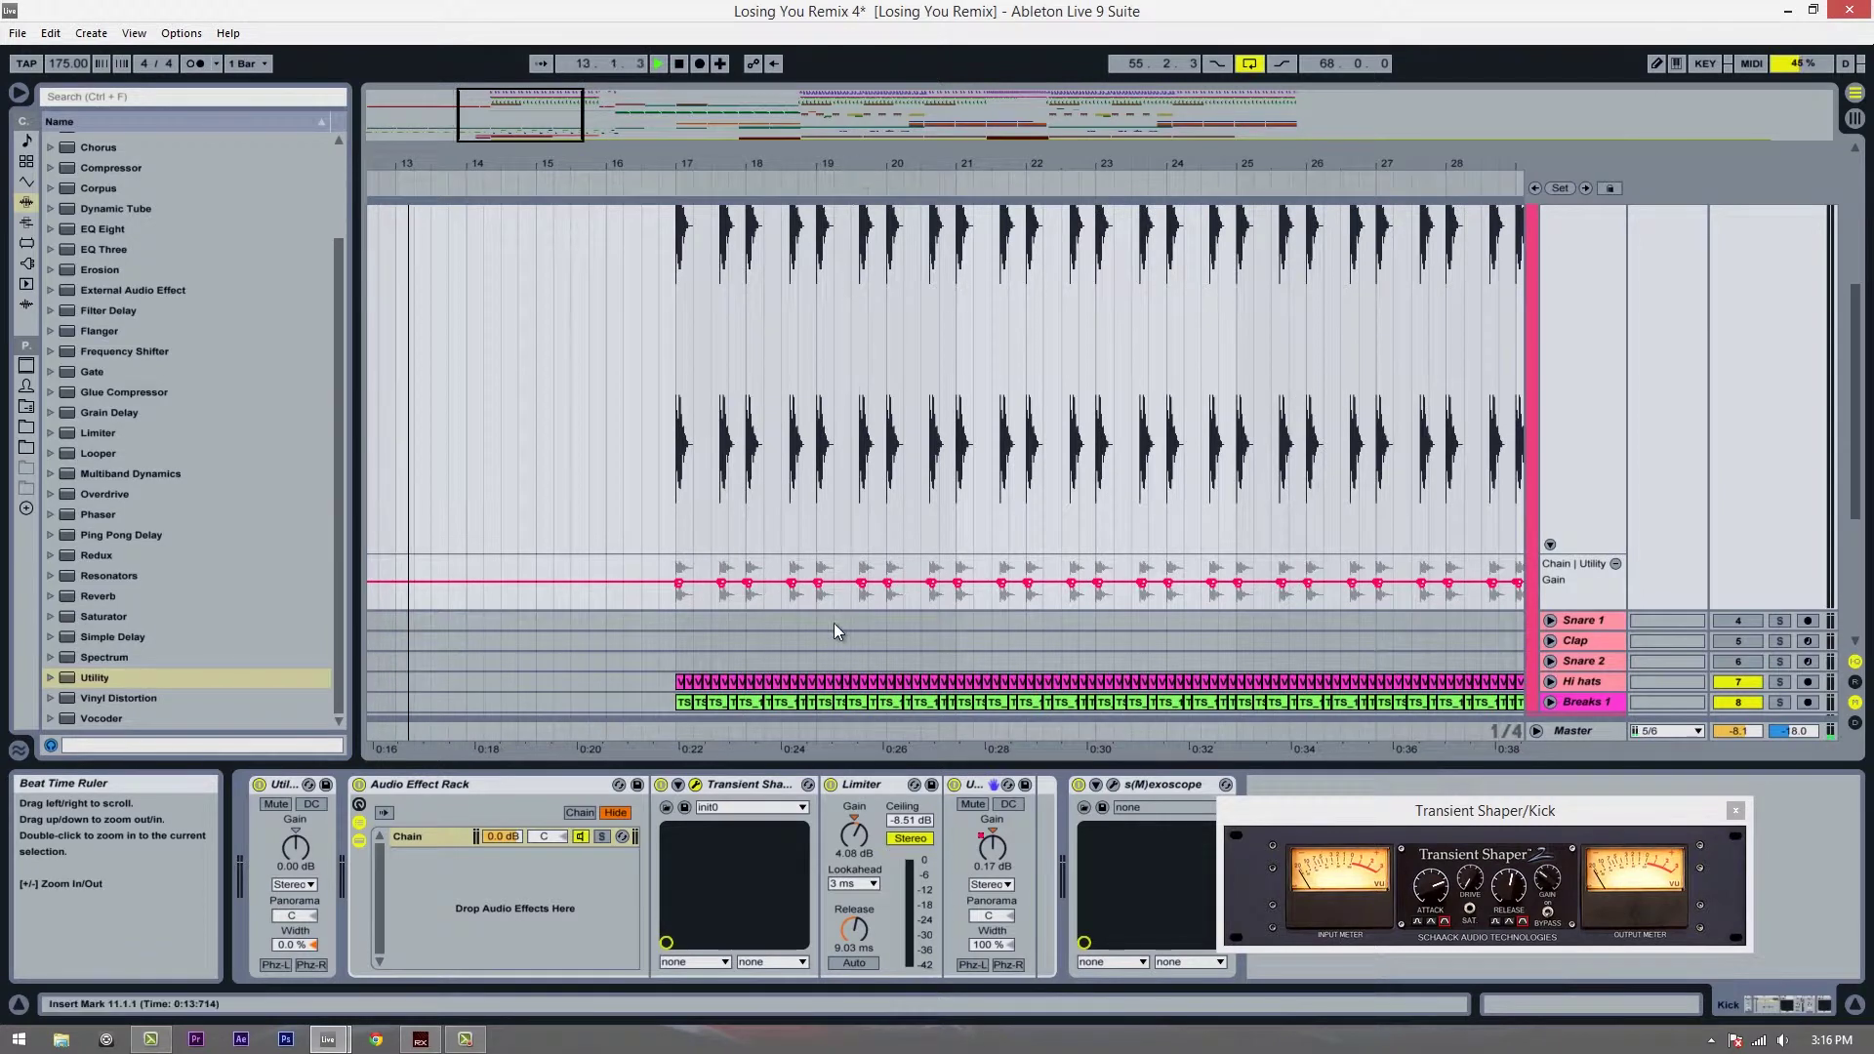
pyautogui.click(359, 785)
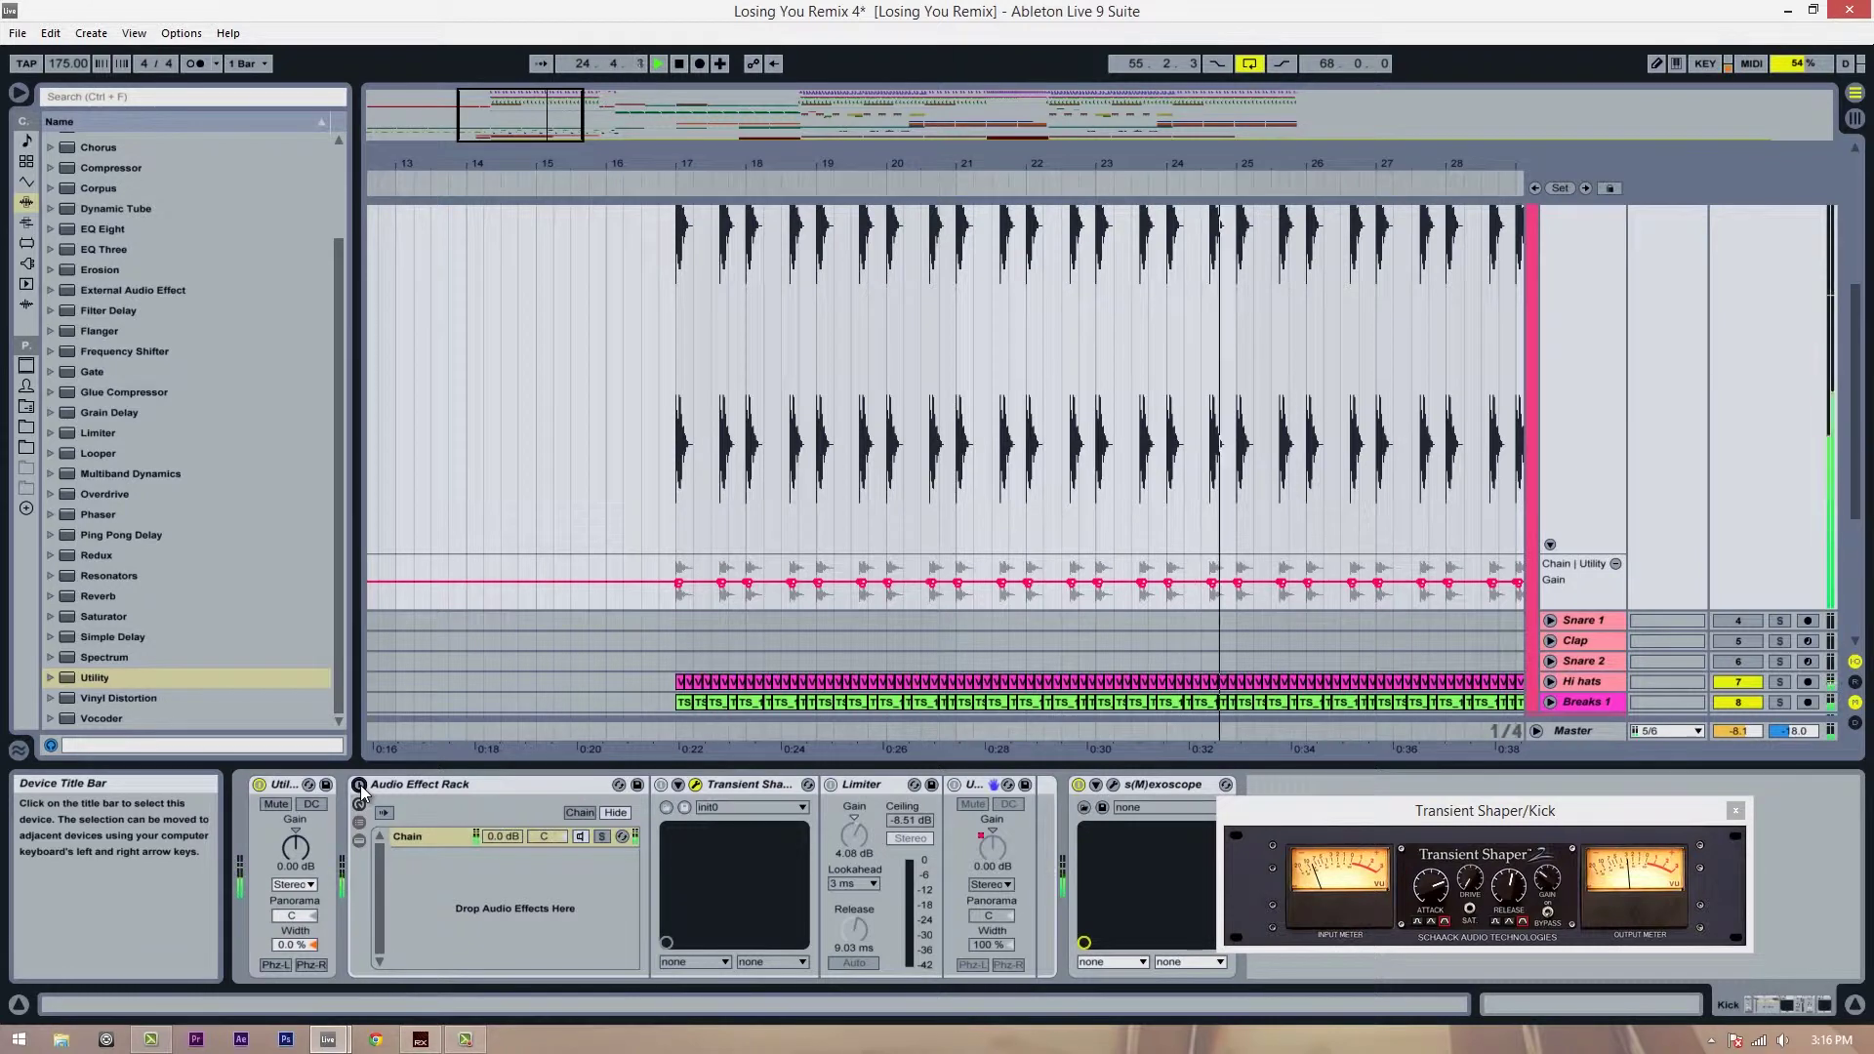
pyautogui.click(359, 785)
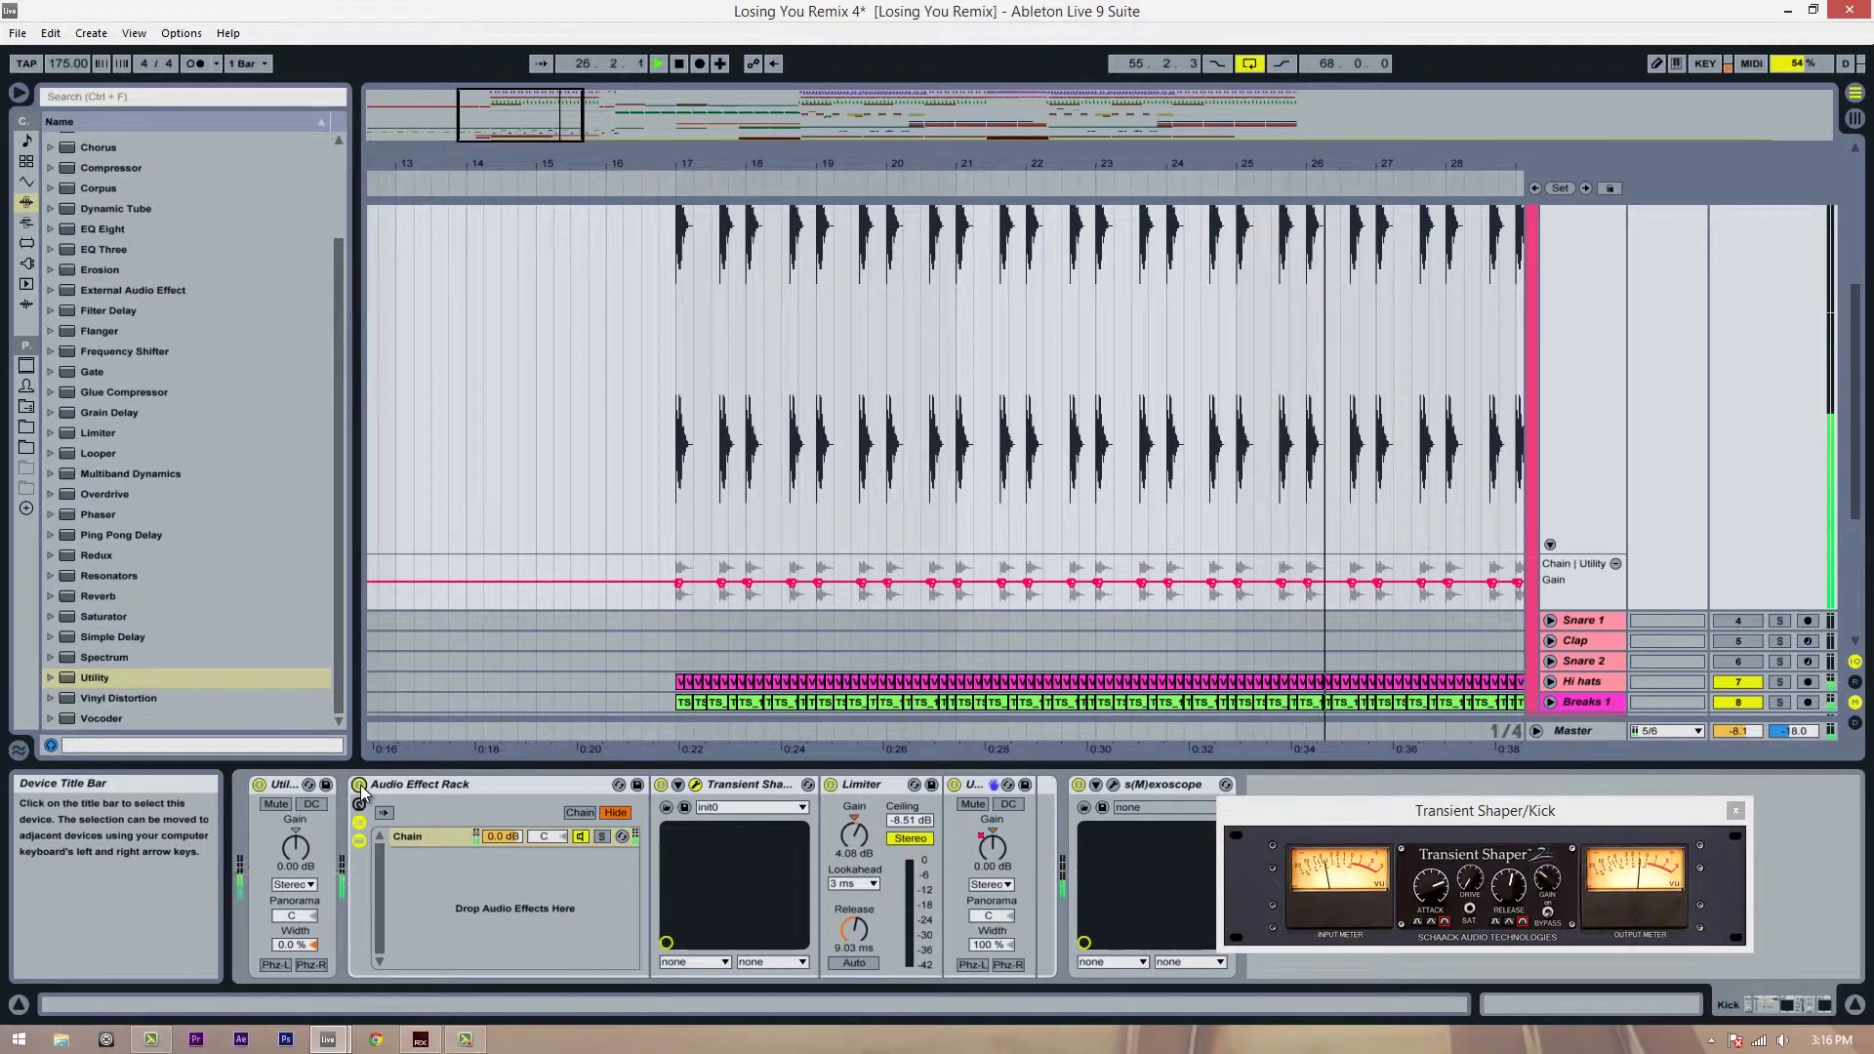
pyautogui.click(359, 785)
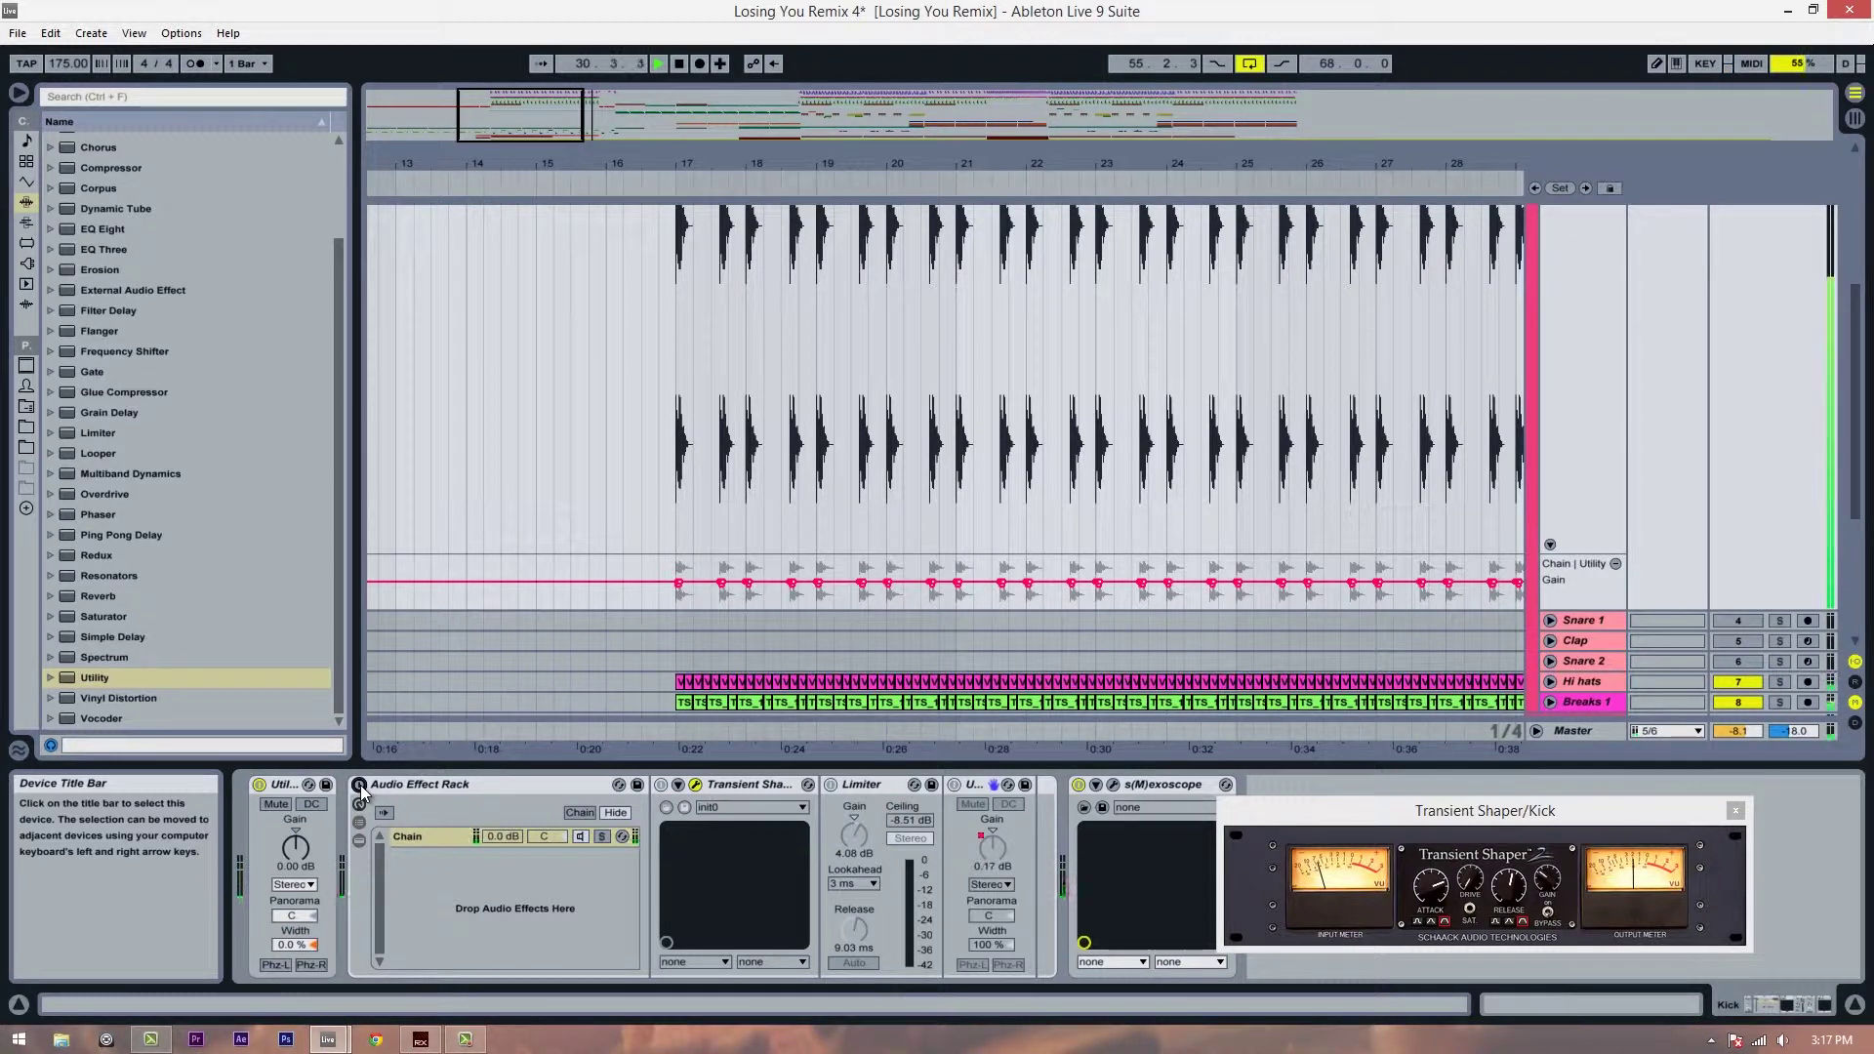
pyautogui.click(359, 784)
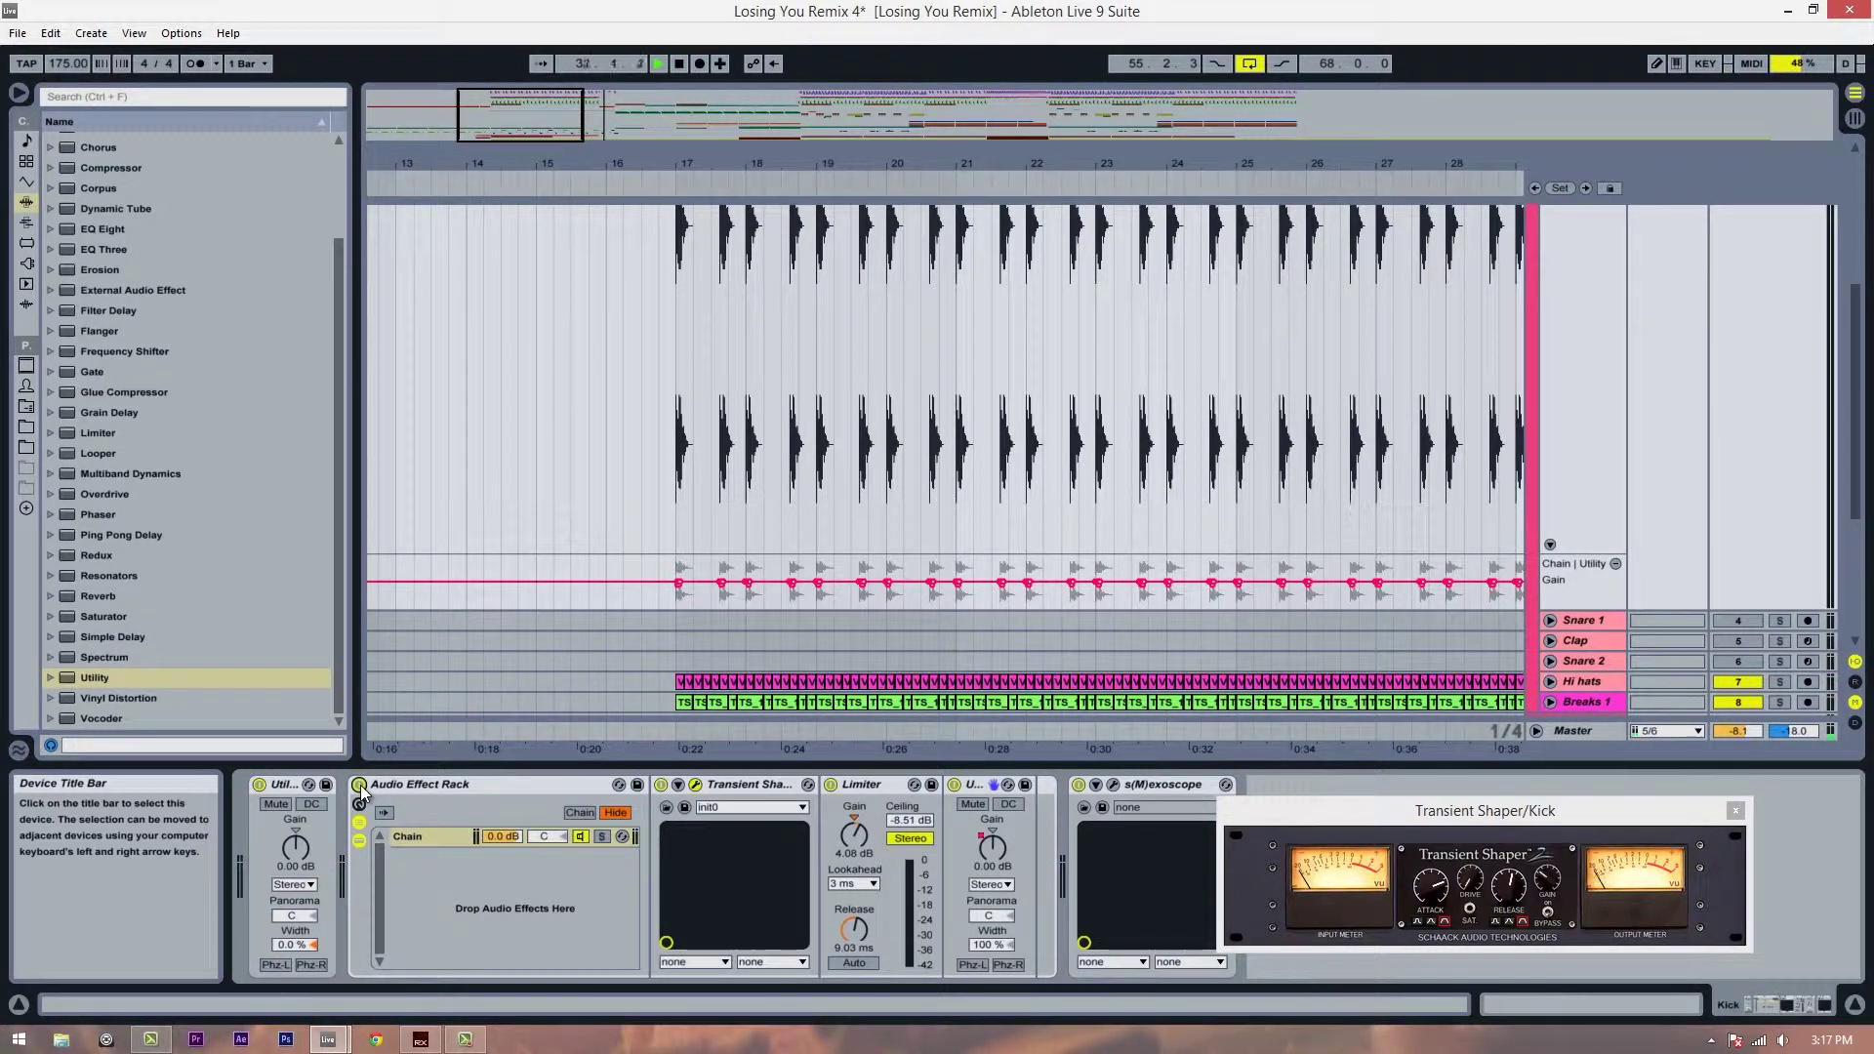
pyautogui.click(818, 185)
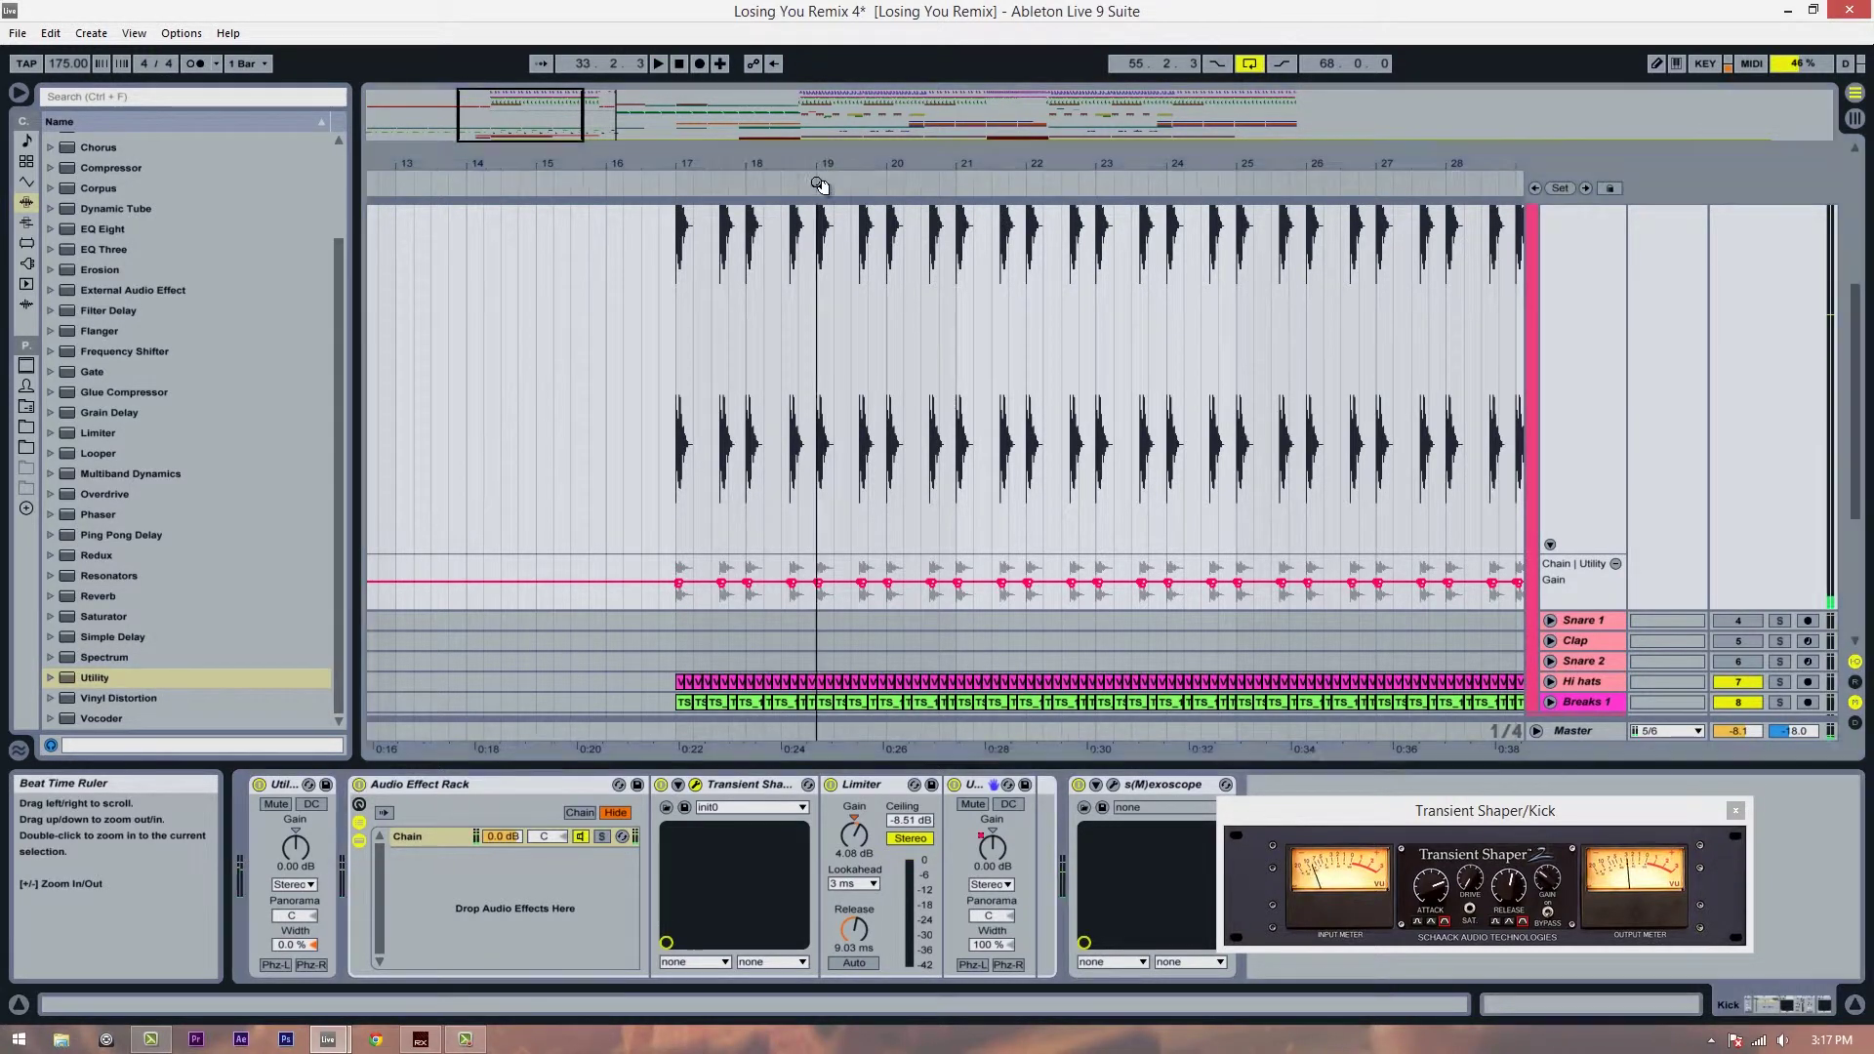
pyautogui.press('+')
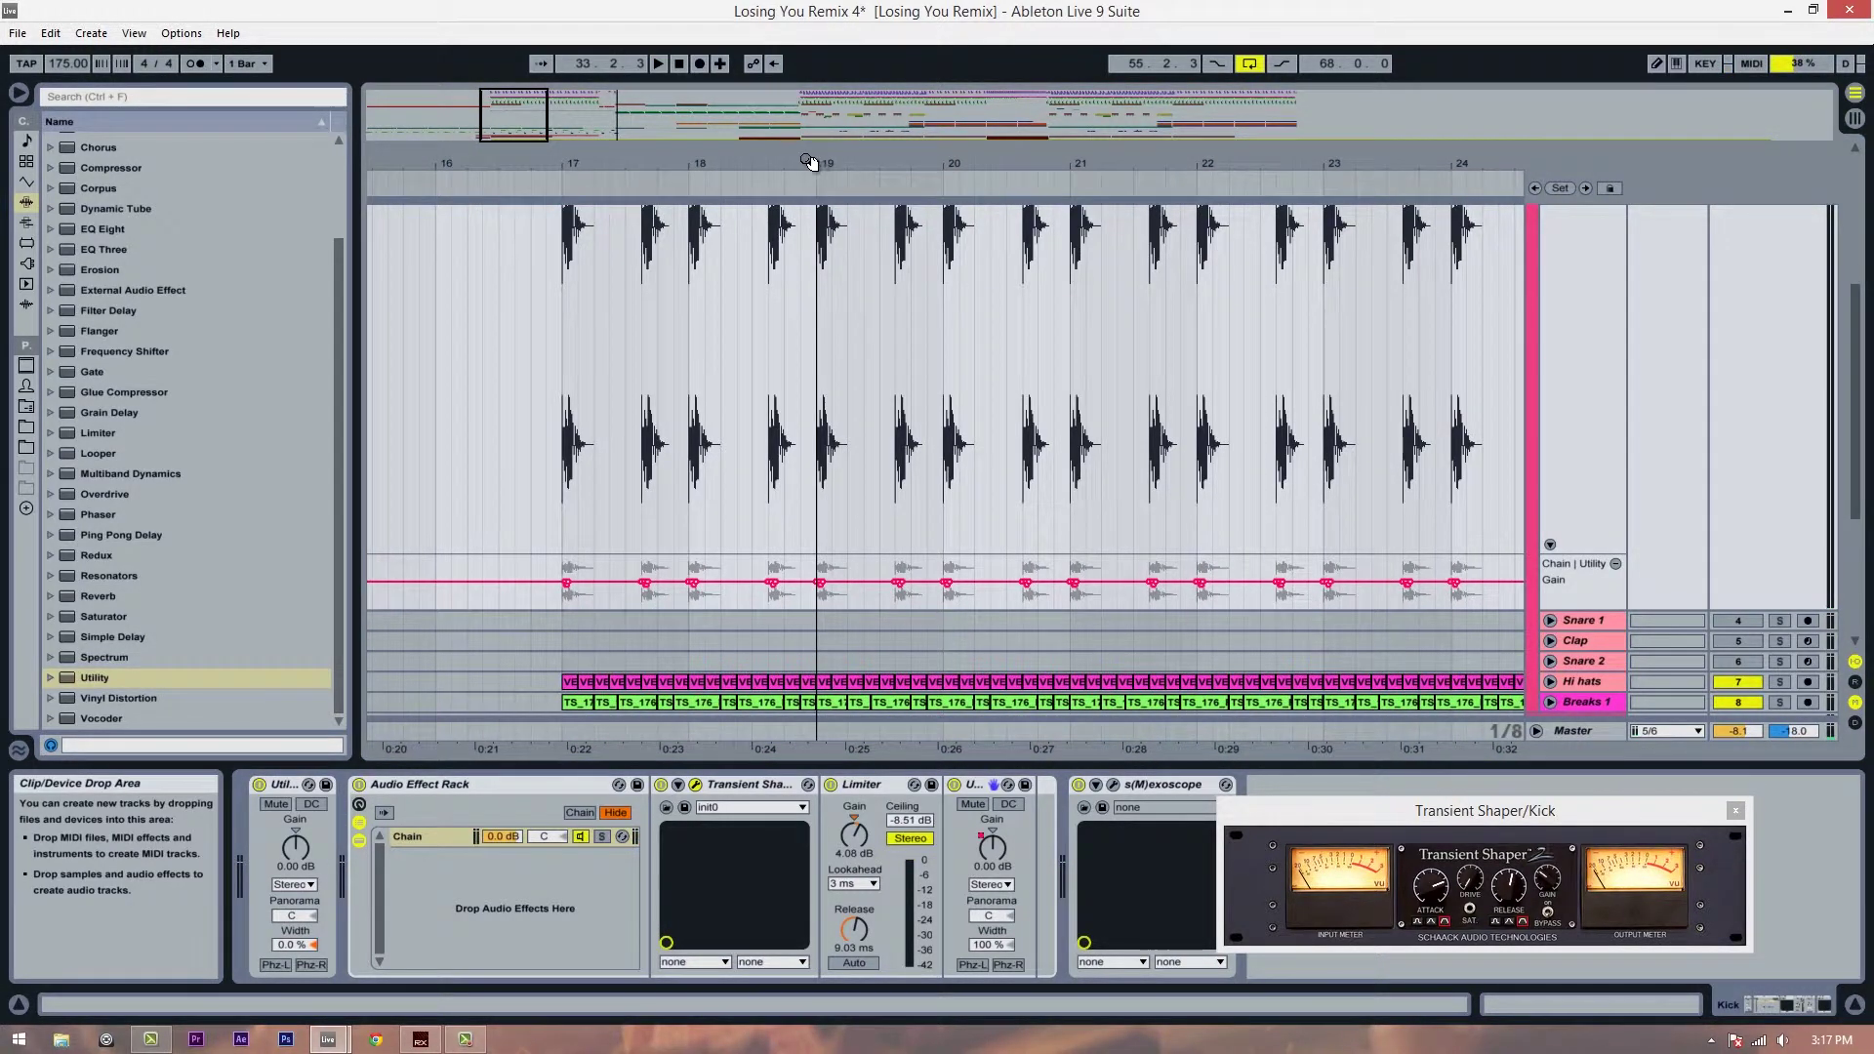
pyautogui.press('Tab')
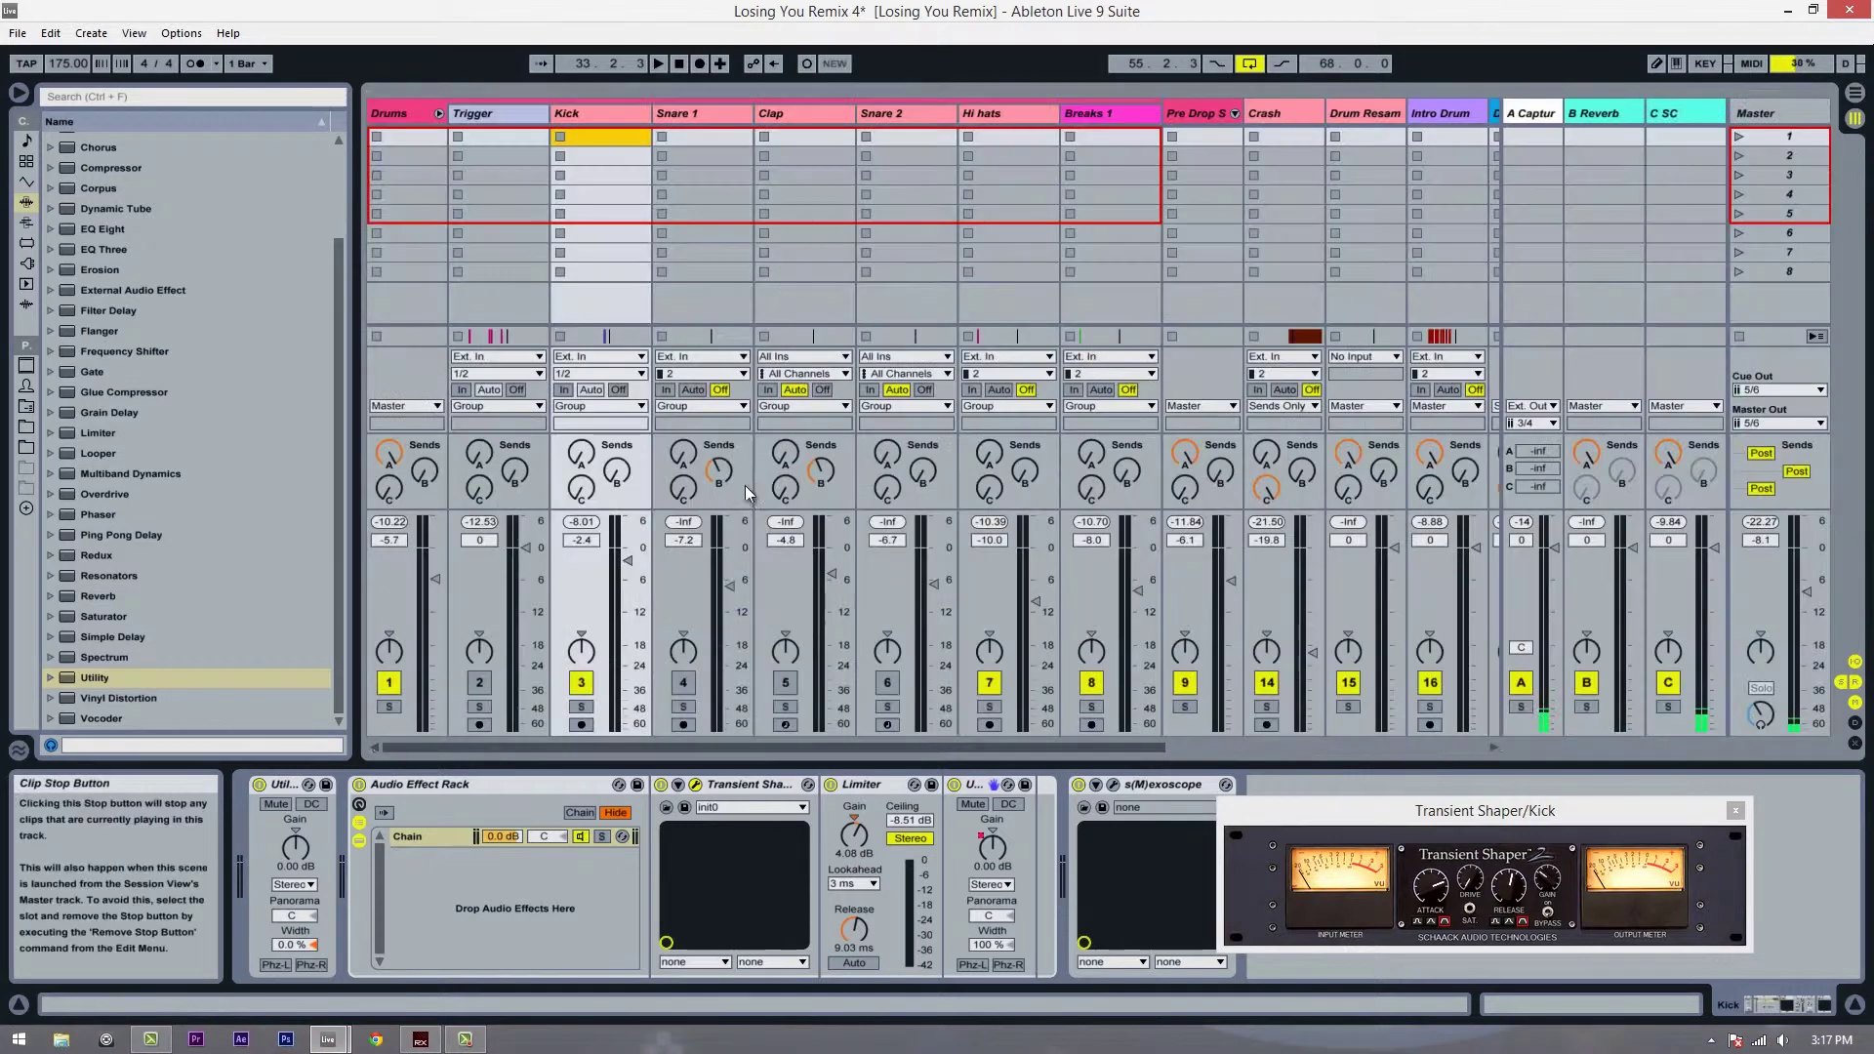
pyautogui.press('Tab')
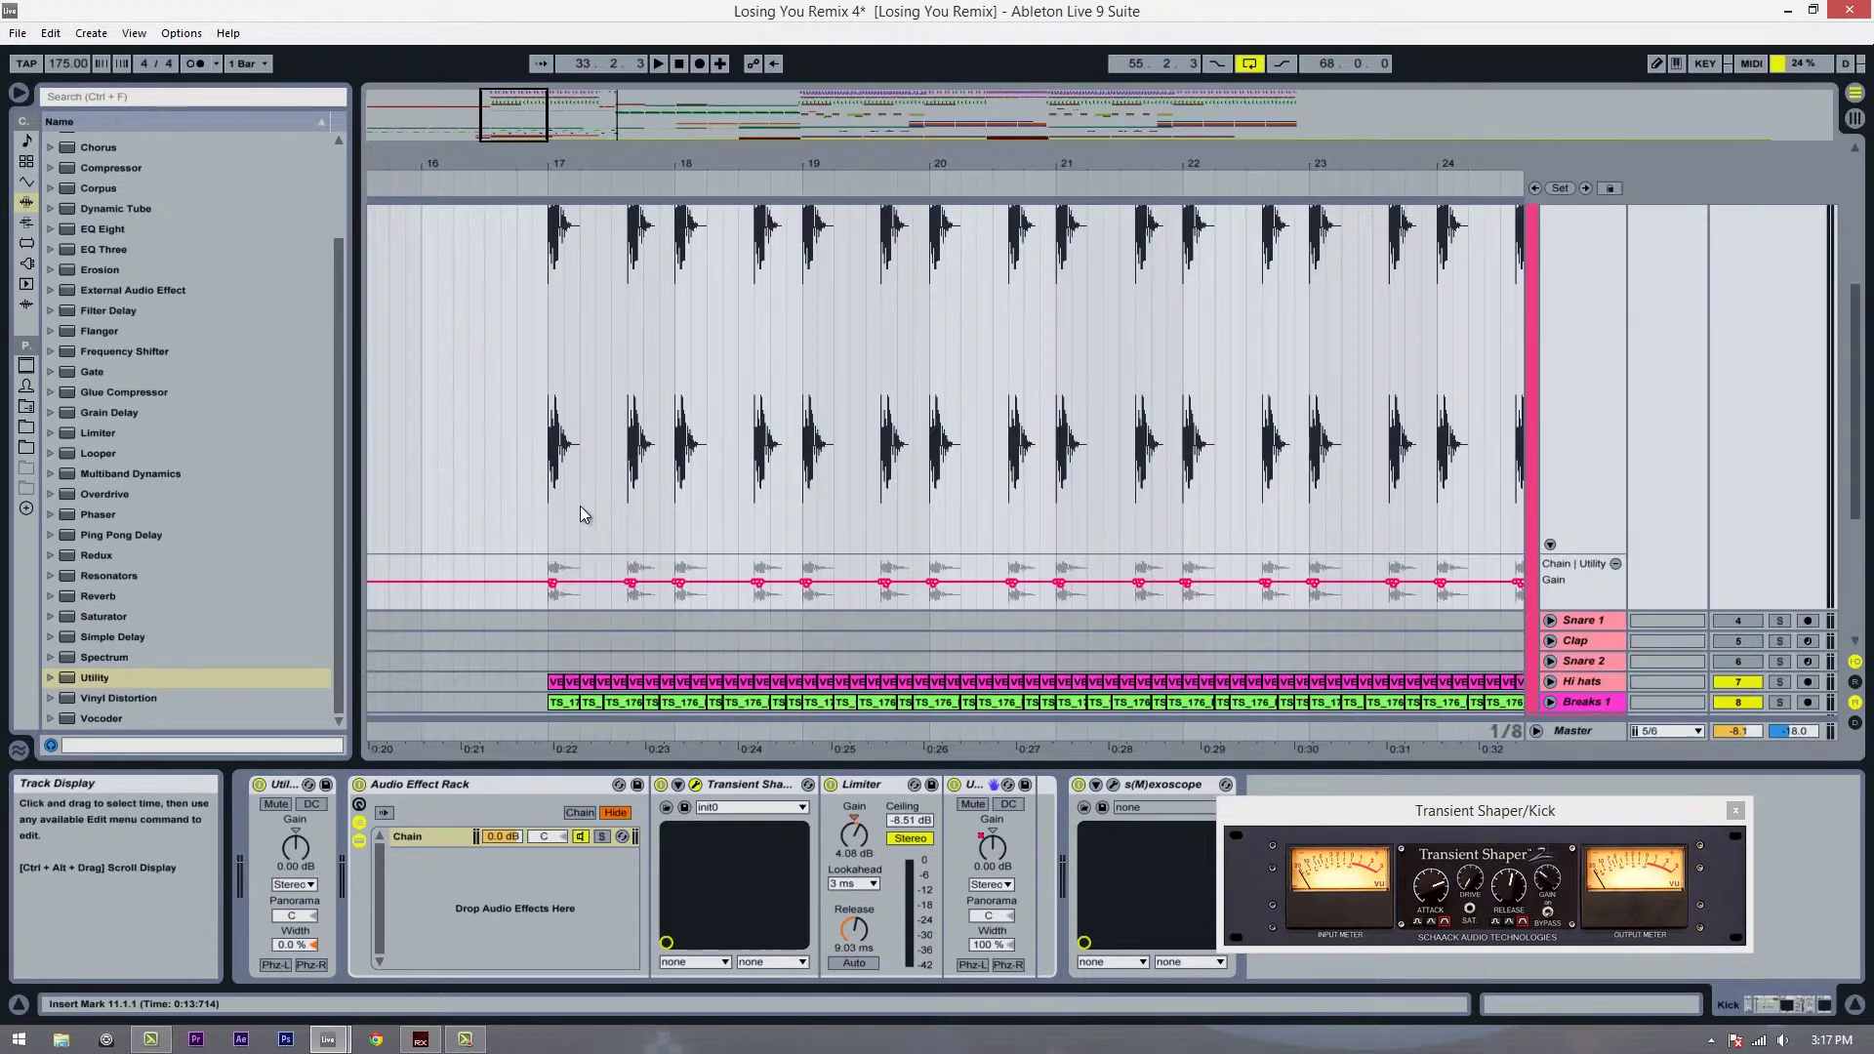
pyautogui.scroll(3, 1756, 293)
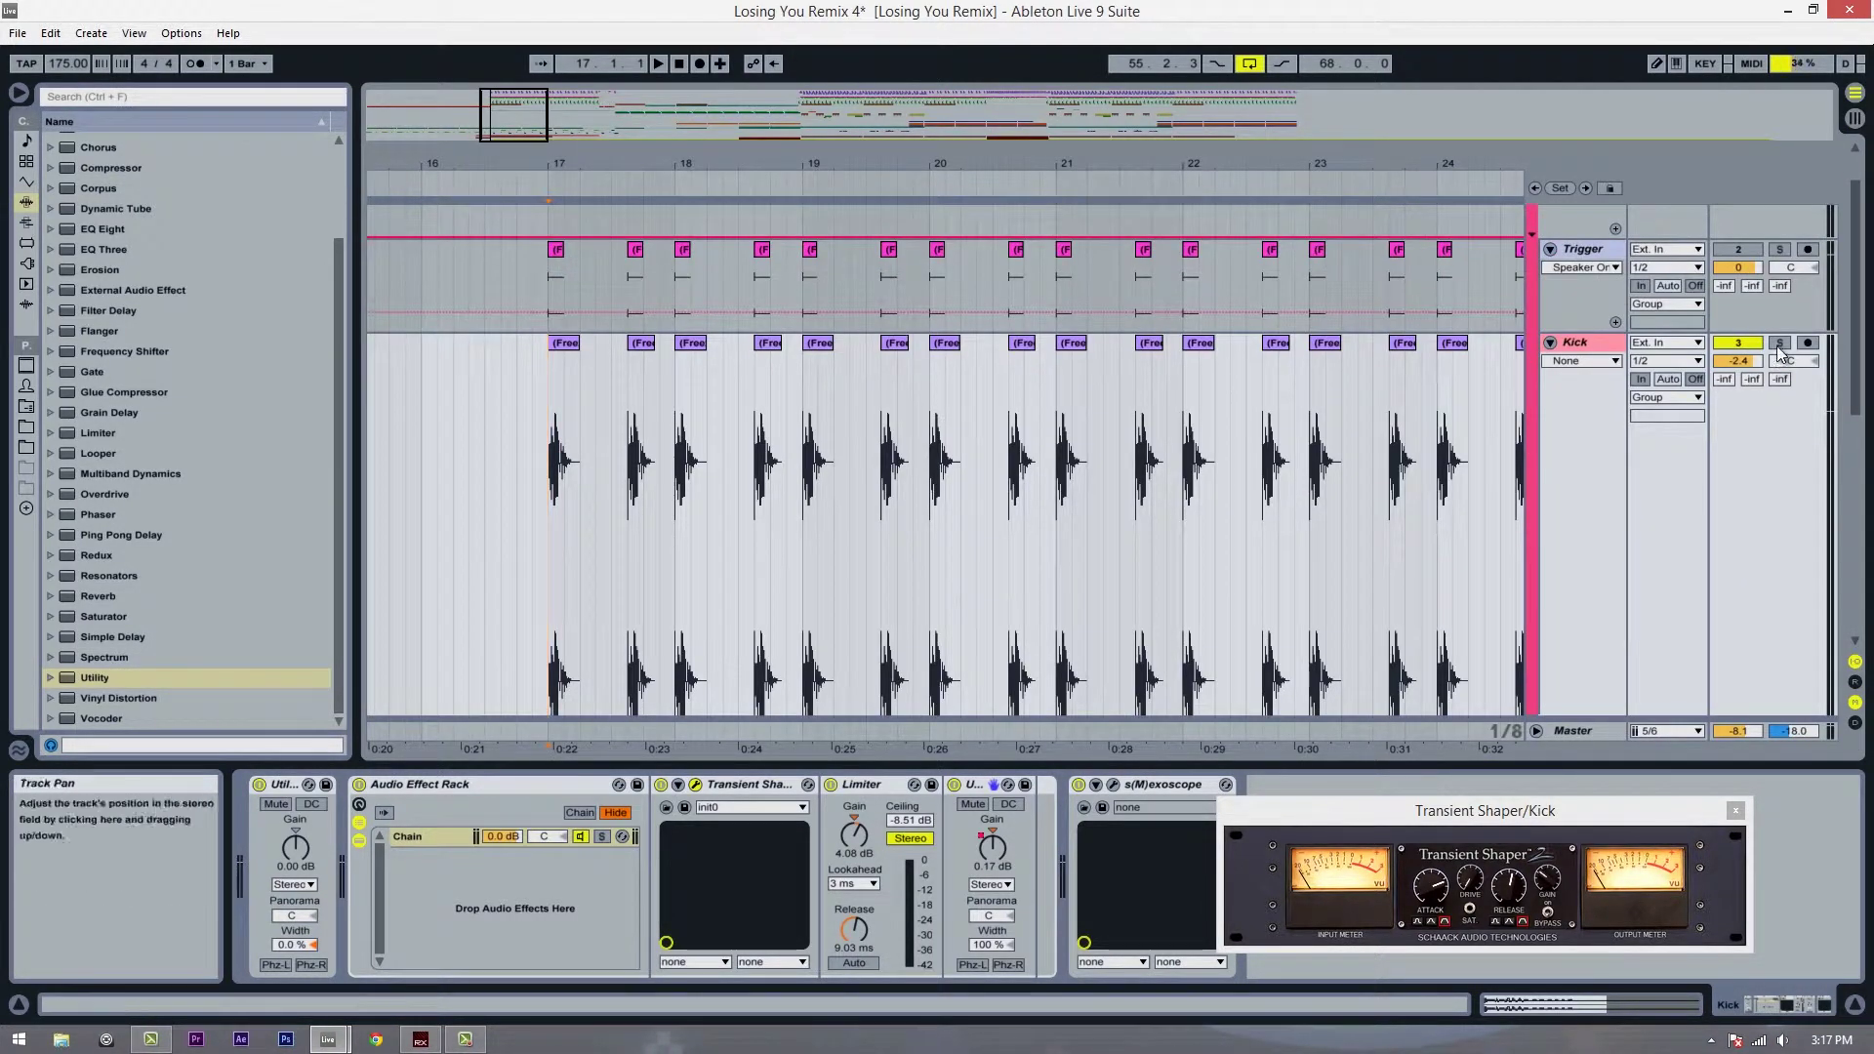
# - In the Session mixer, reset the Kick's peak reading and compare the soloed kick's level with its Audio Effect Rack off and on
pyautogui.press('Tab')
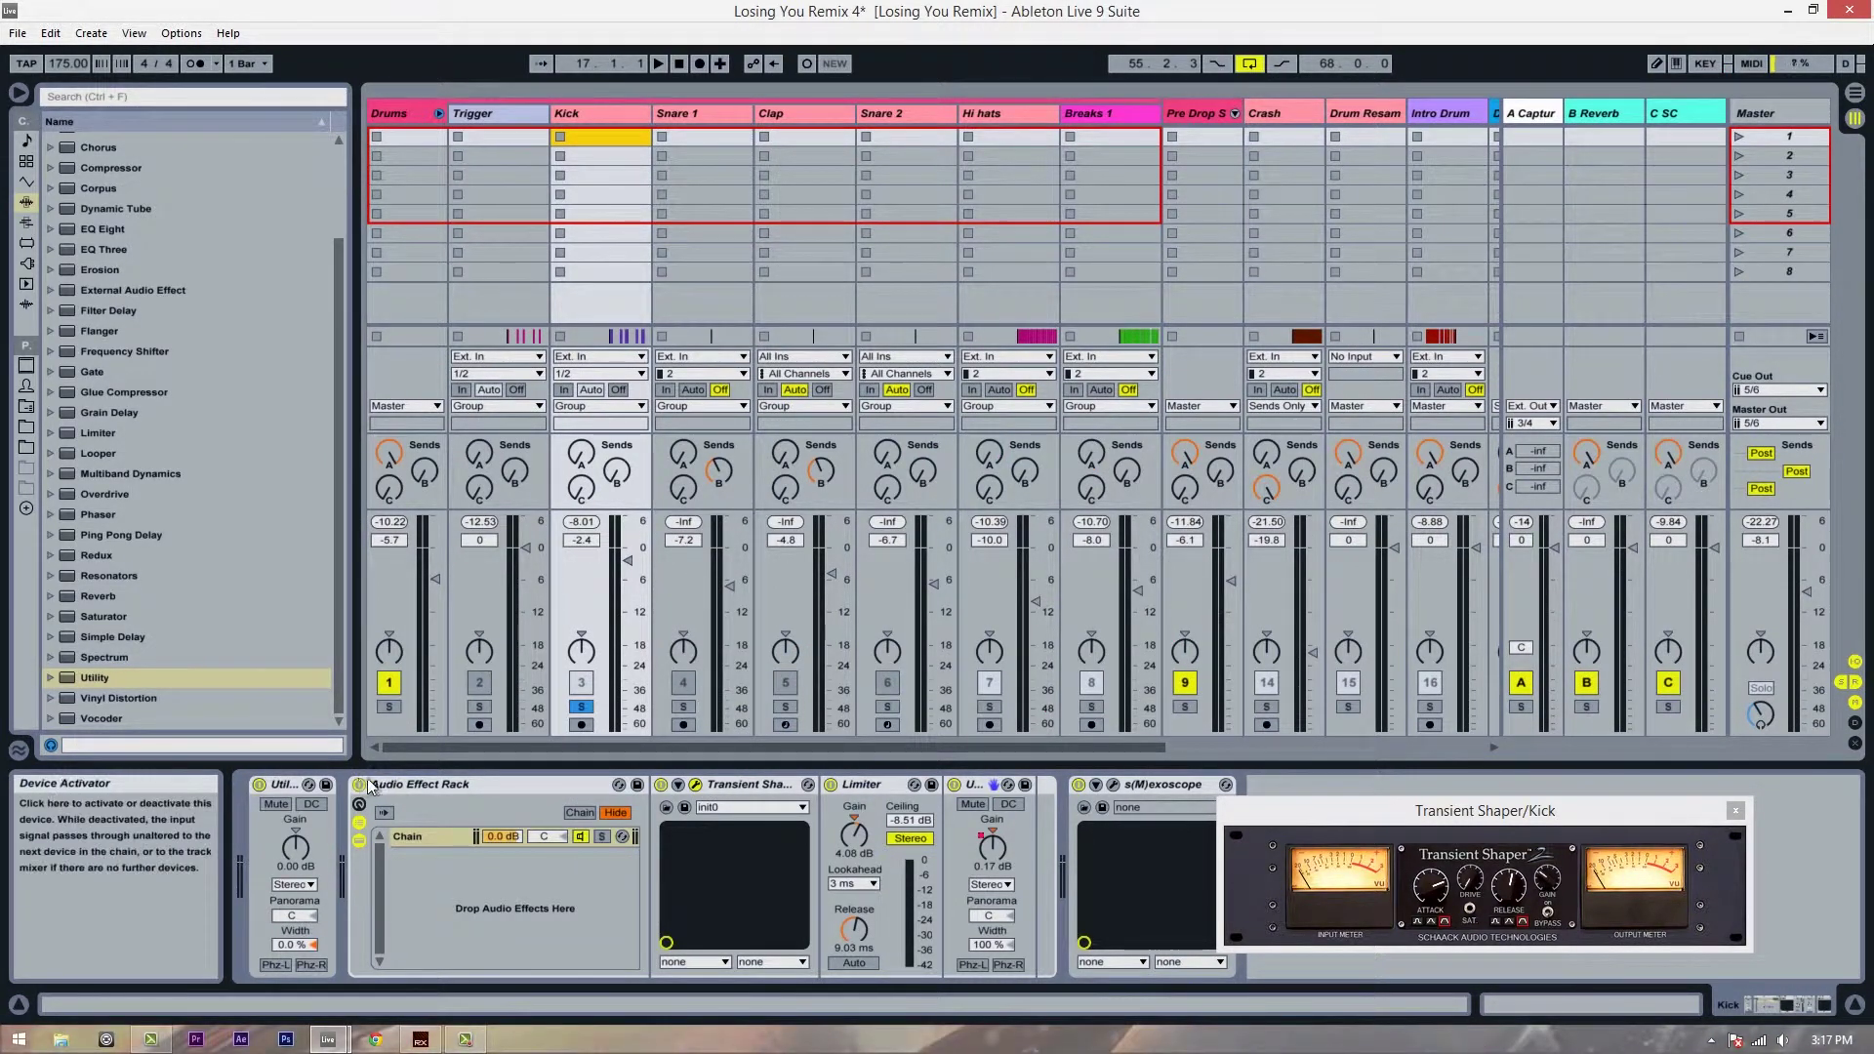
pyautogui.keyDown('shift'); pyautogui.click(421, 785); pyautogui.keyUp('shift')
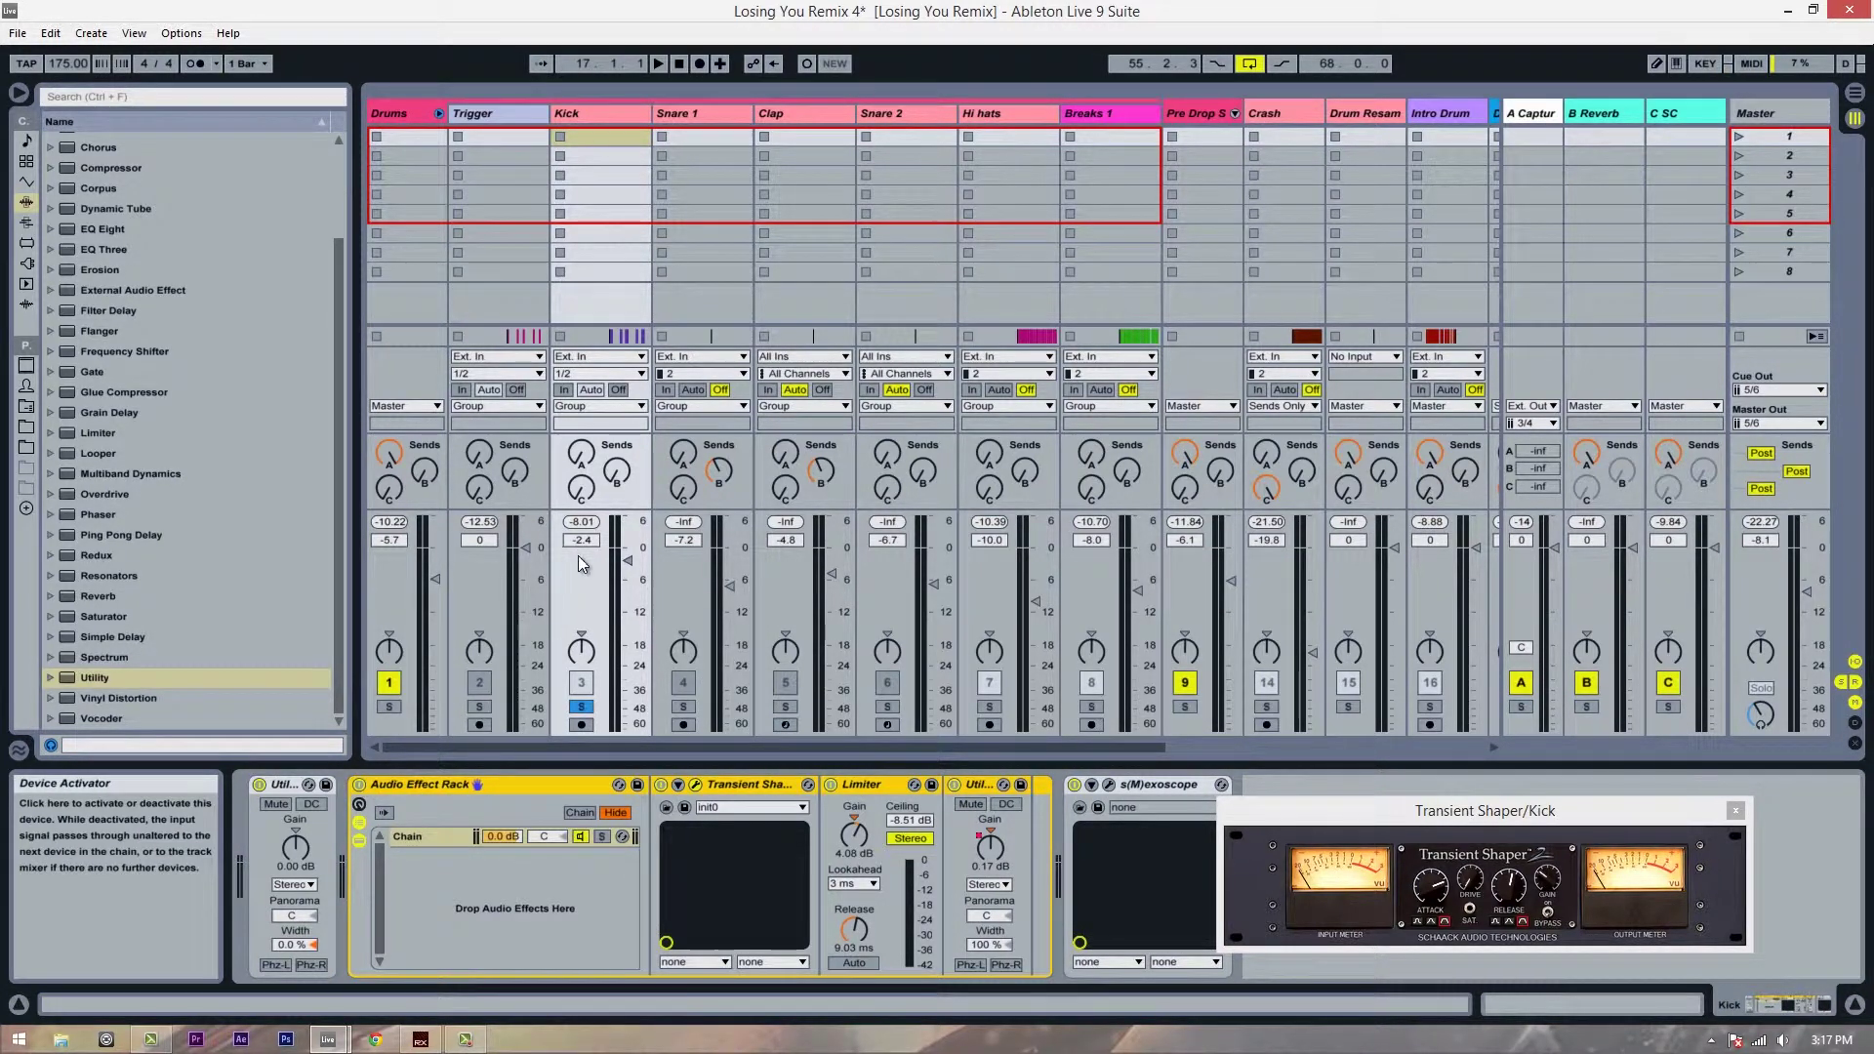
pyautogui.click(595, 524)
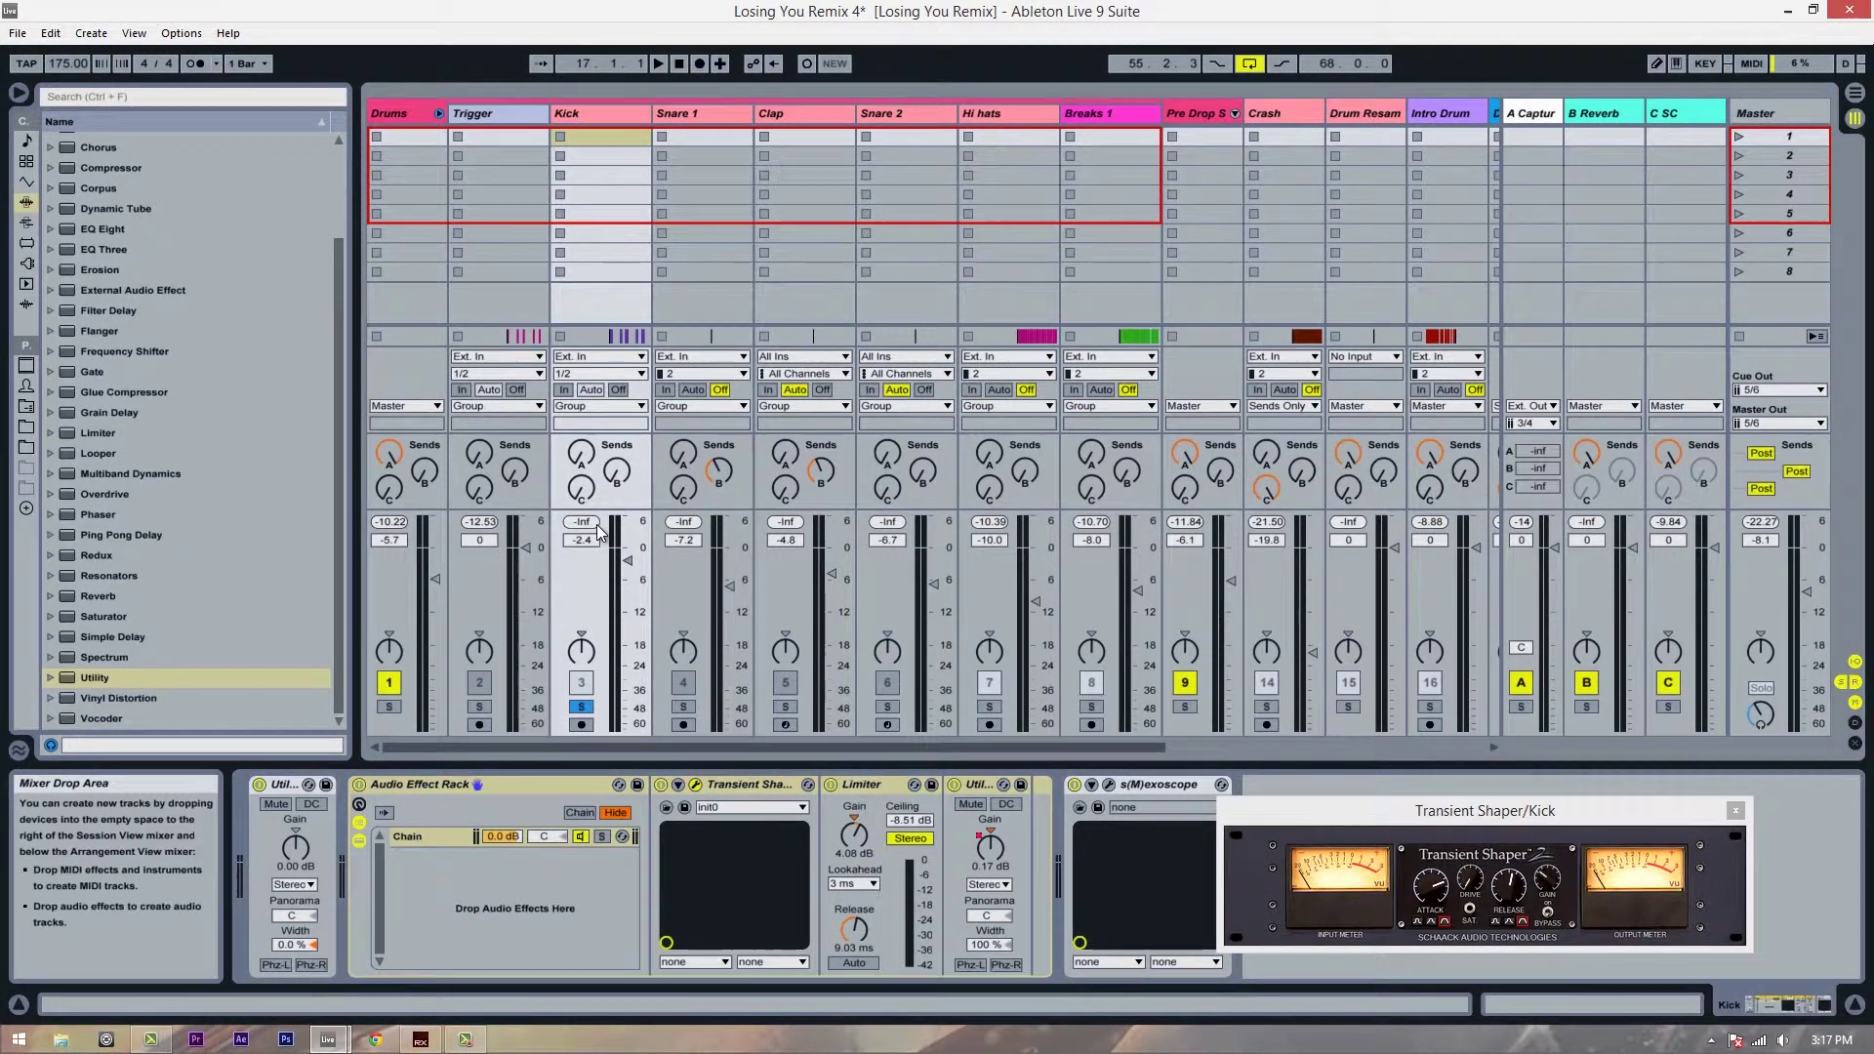
pyautogui.click(360, 784)
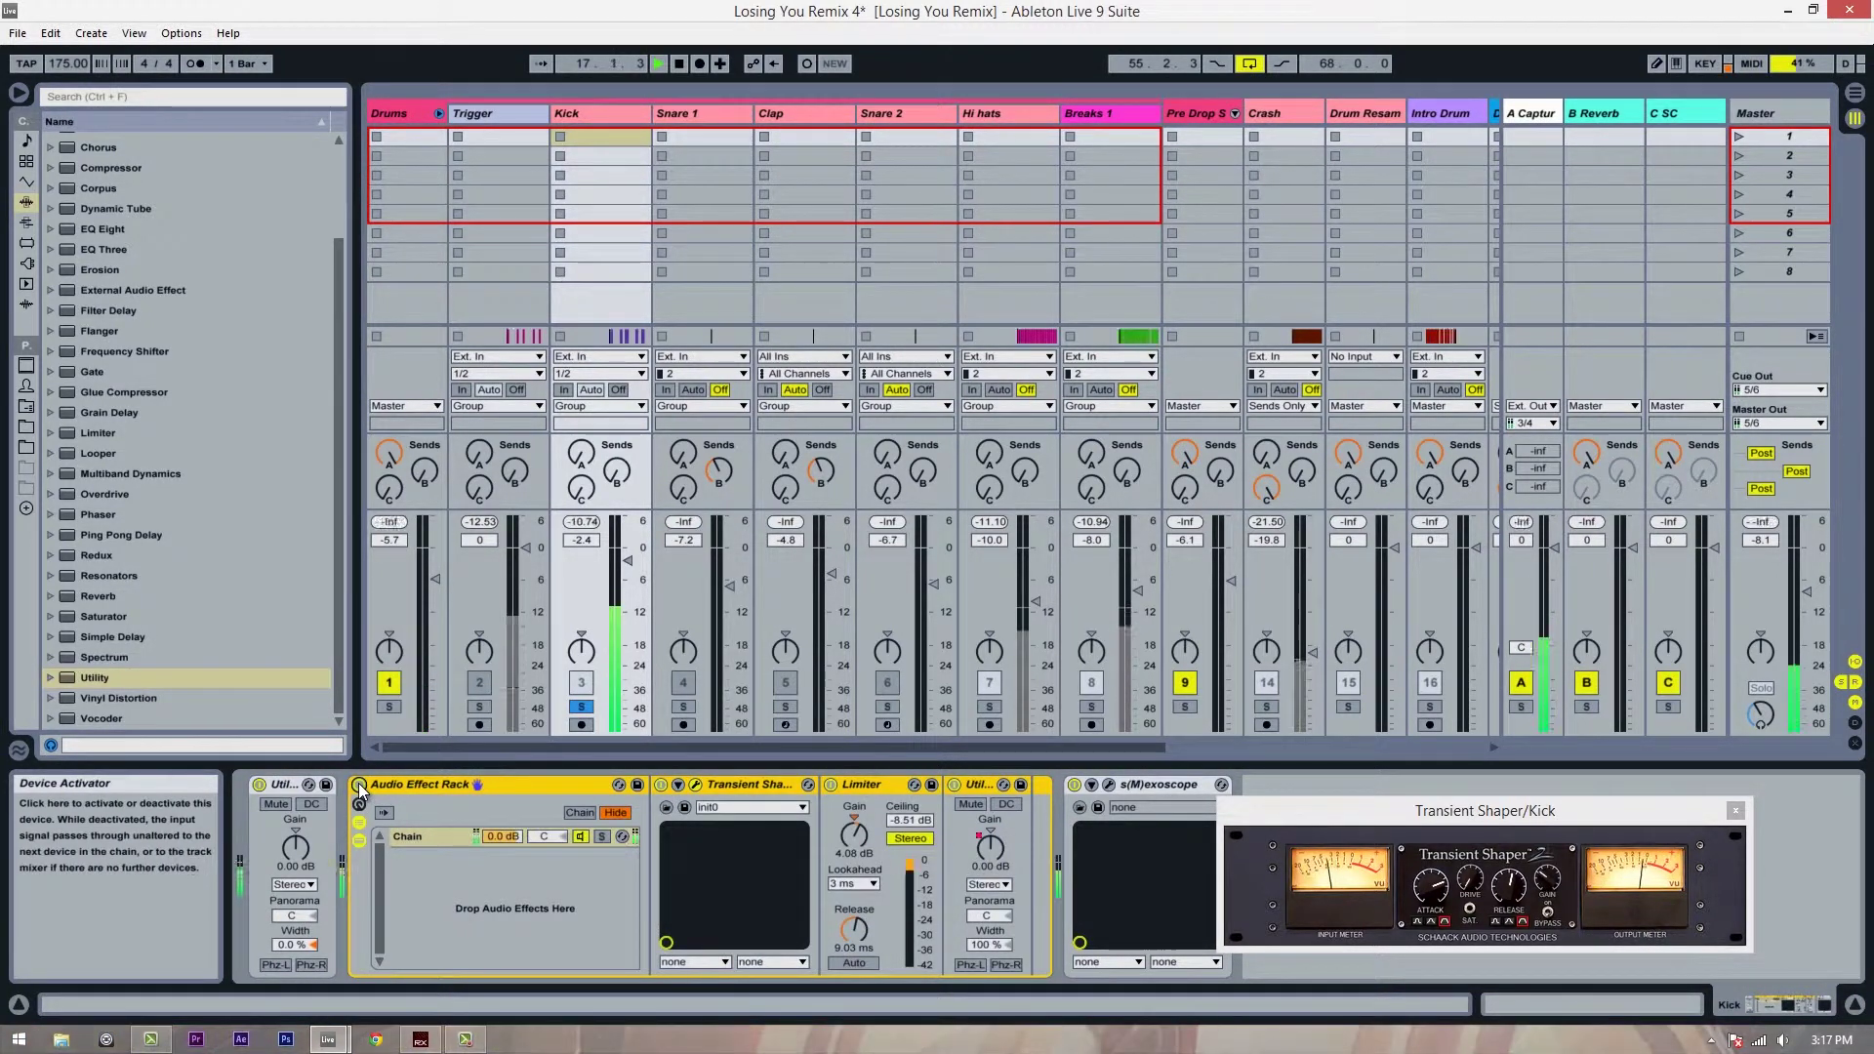
pyautogui.click(359, 785)
pyautogui.press('space')
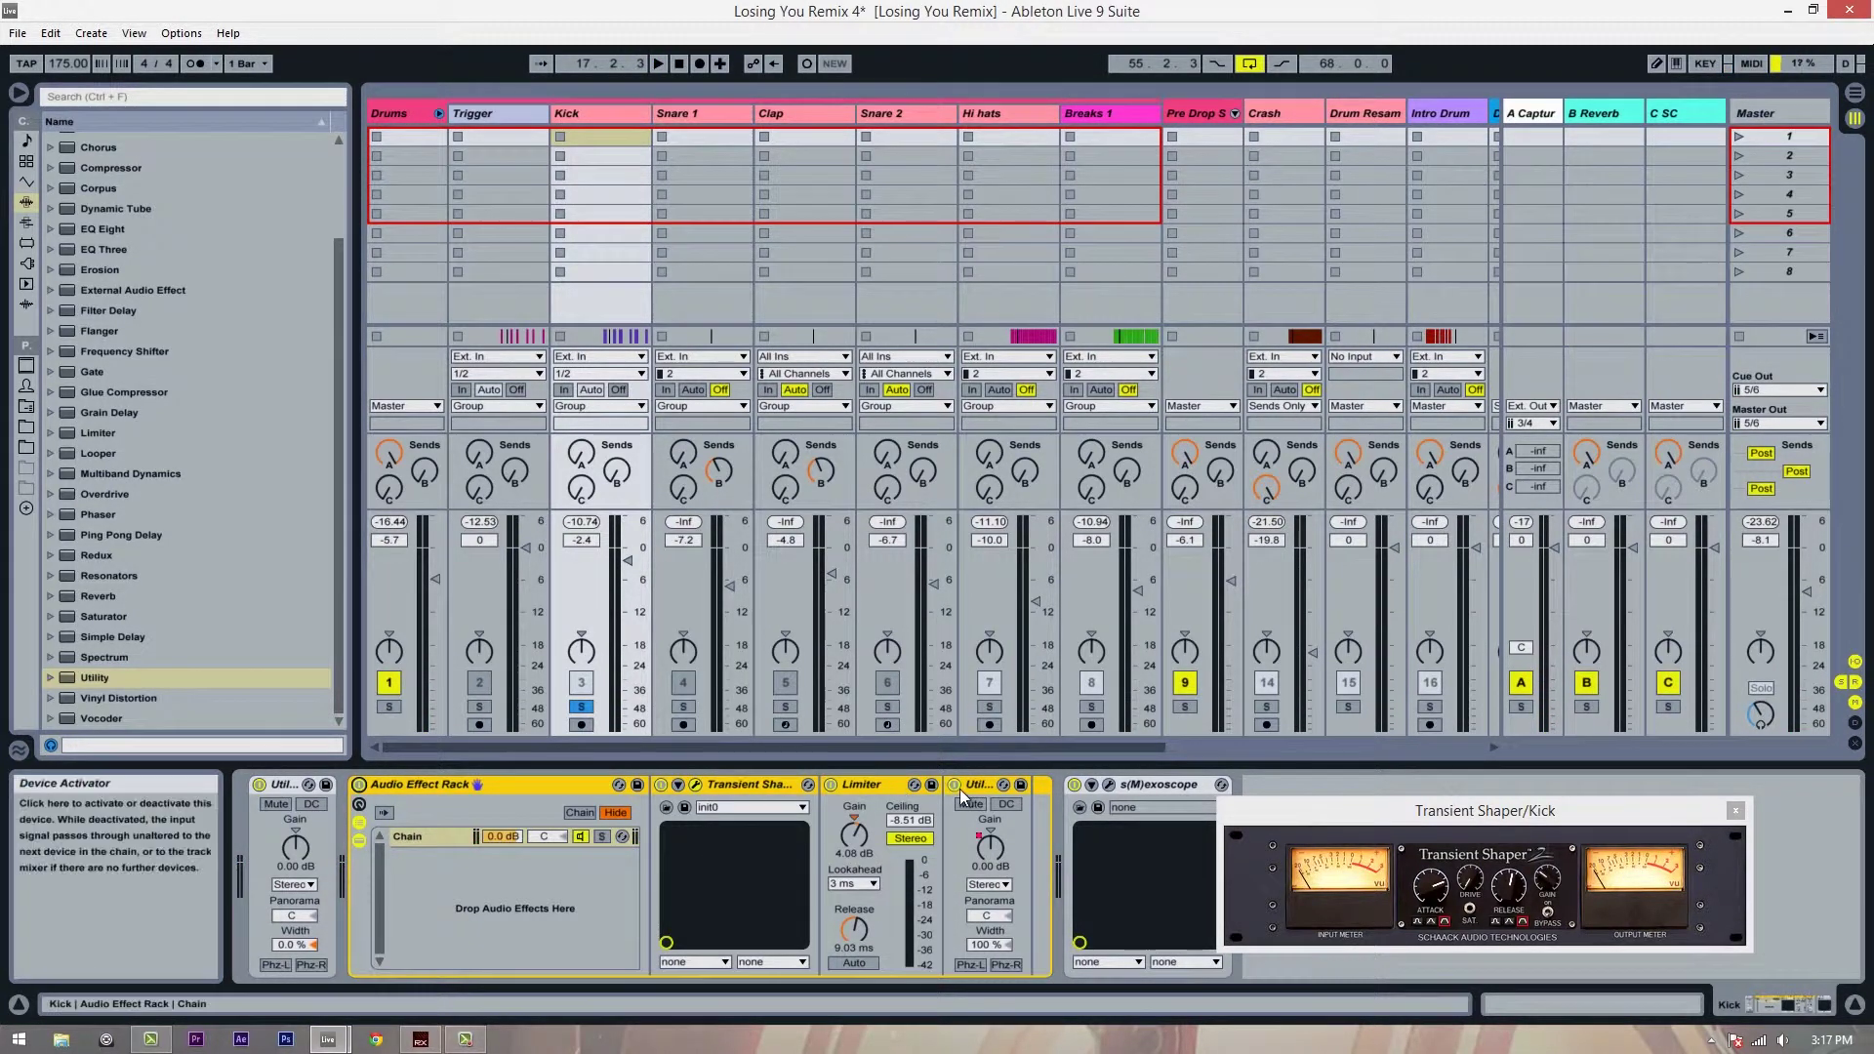
# - Set the Limiter's Ceiling to -8.18 dB and move the Transient Shaper window up over the mixer, clear of the device chain
pyautogui.moveTo(906, 822); pyautogui.dragTo(908, 825)
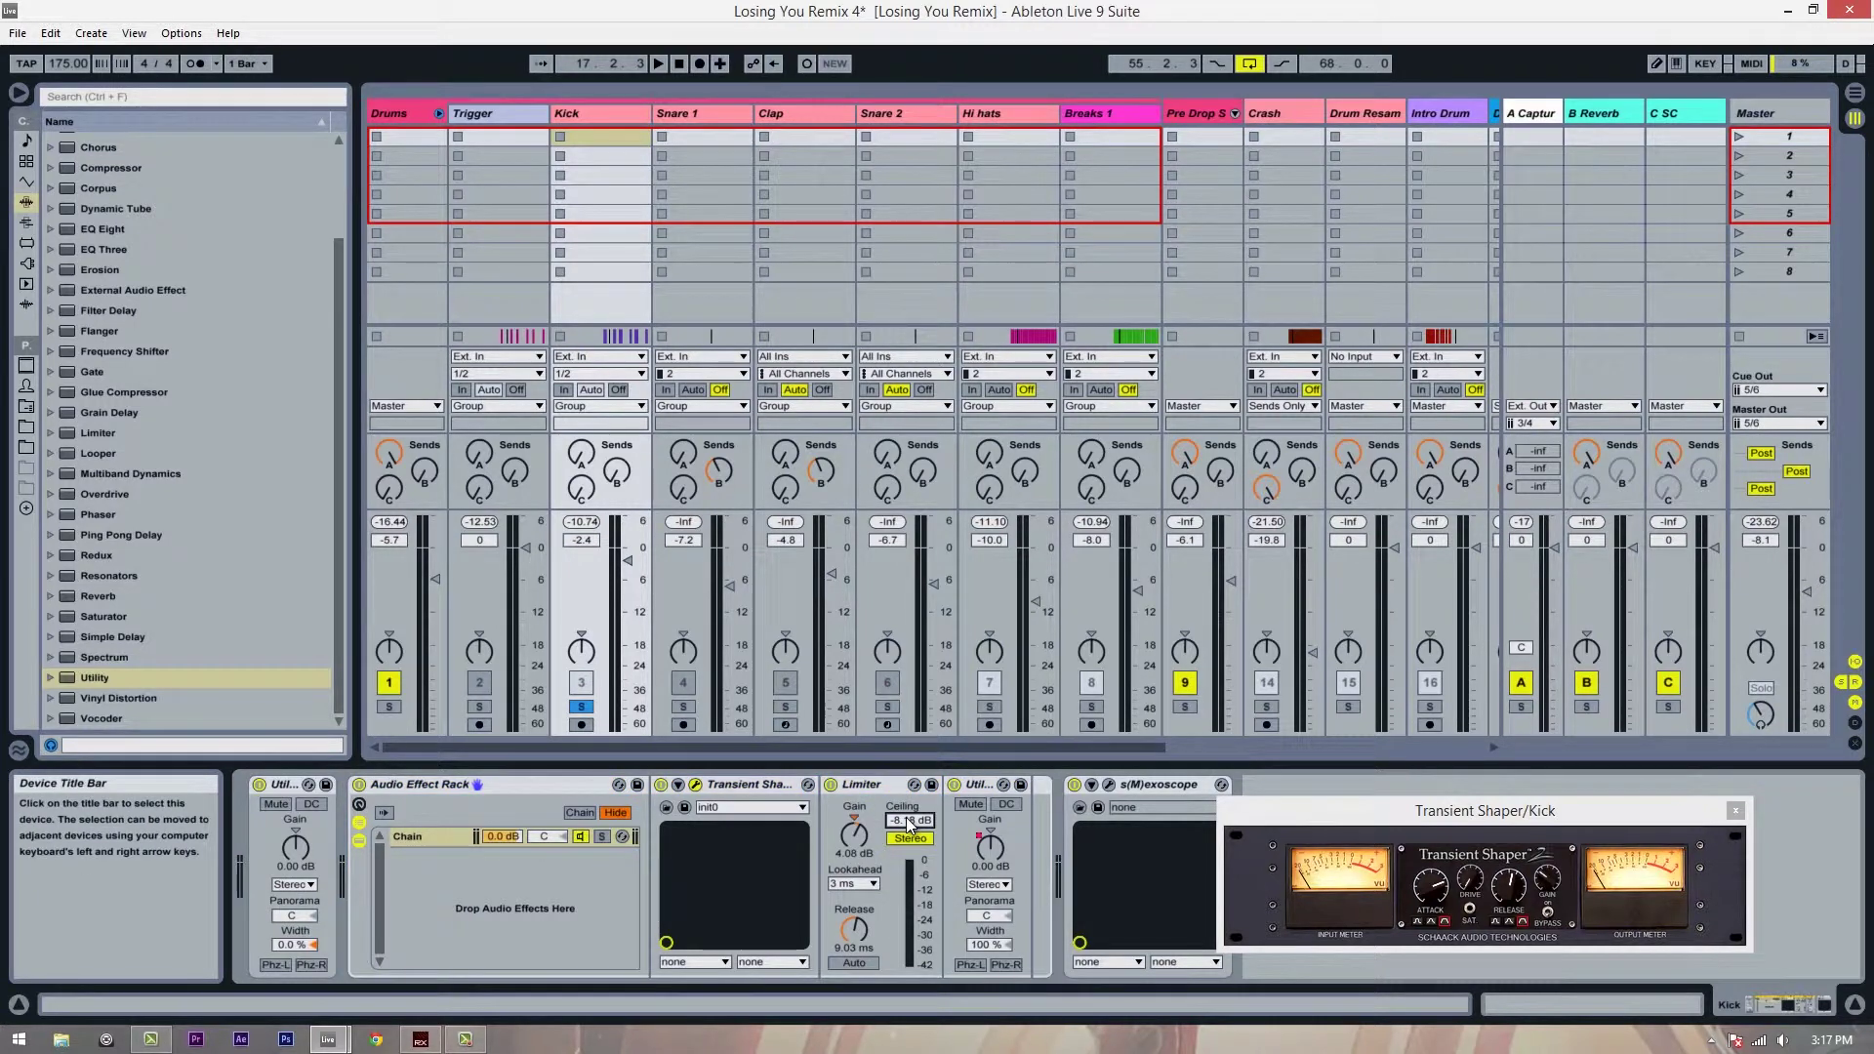
pyautogui.click(696, 785)
pyautogui.click(695, 784)
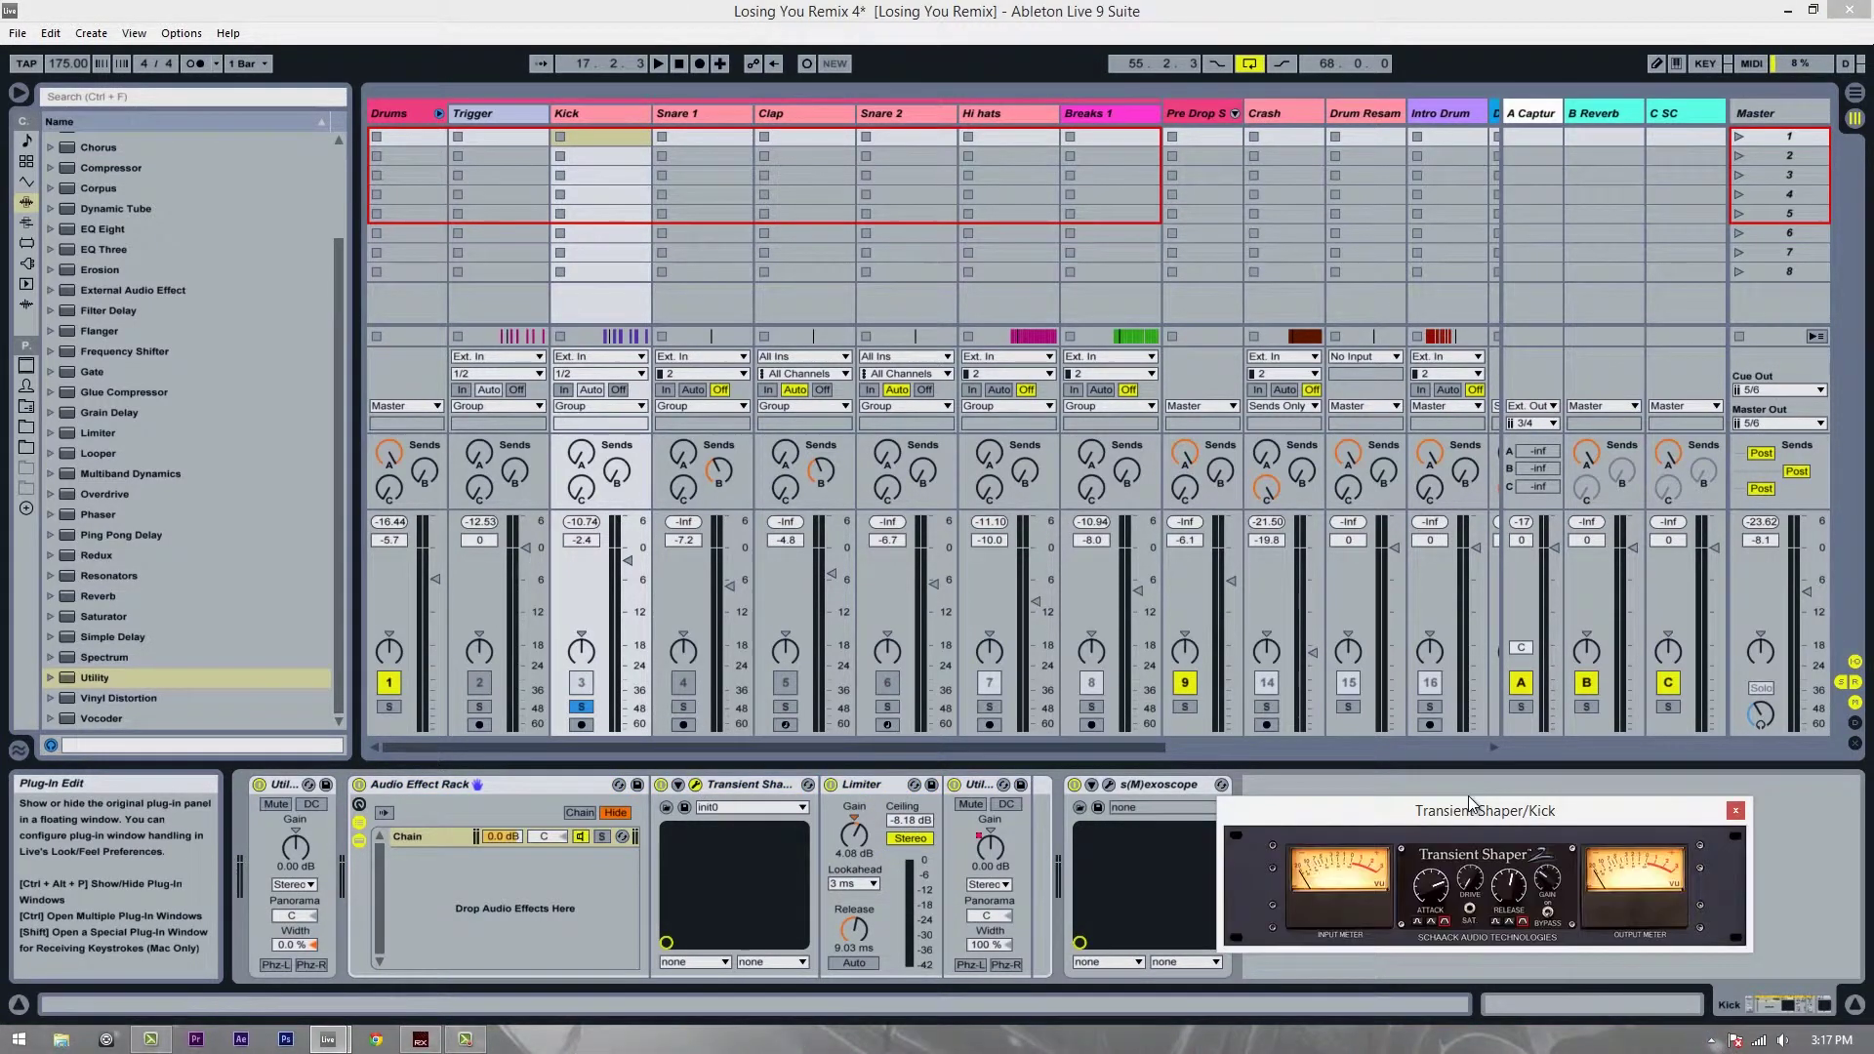
pyautogui.moveTo(1452, 812); pyautogui.dragTo(1136, 595)
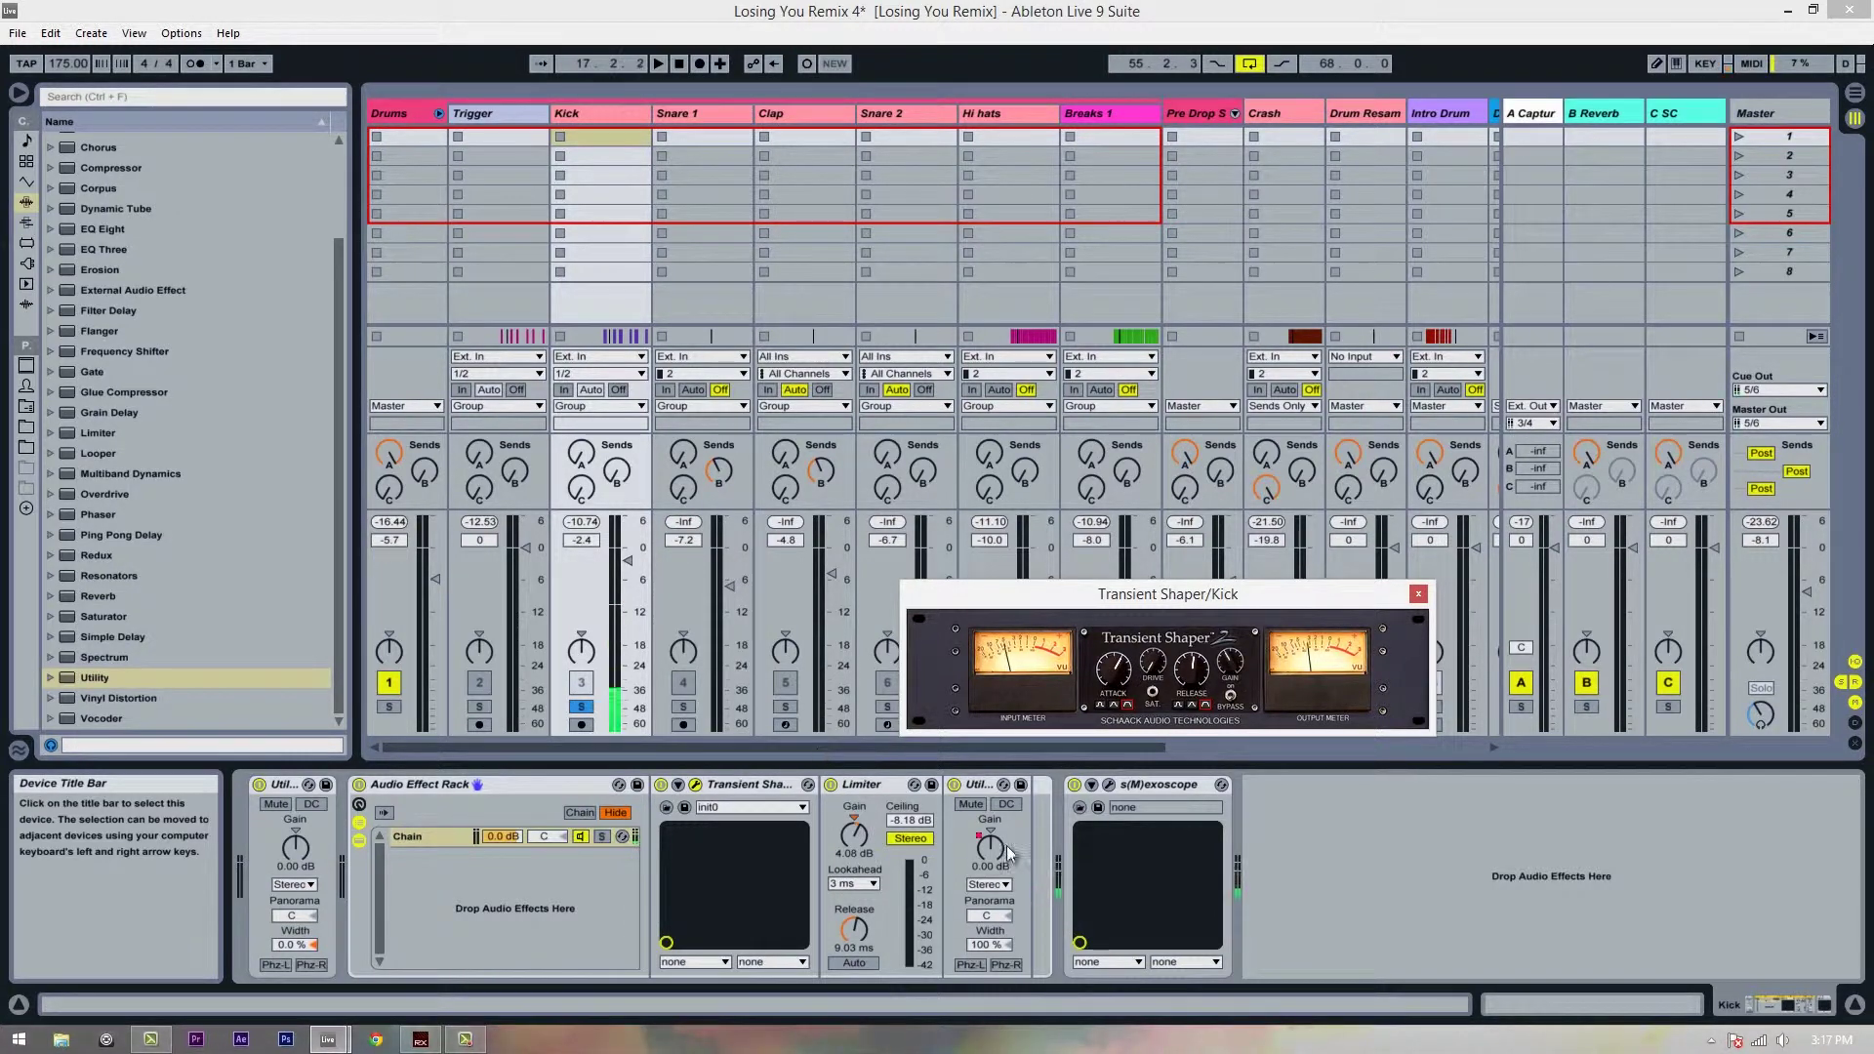
# - Play the soloed kick, reset its peak reading and compare its level with the Audio Effect Rack on and bypassed
pyautogui.press('space')
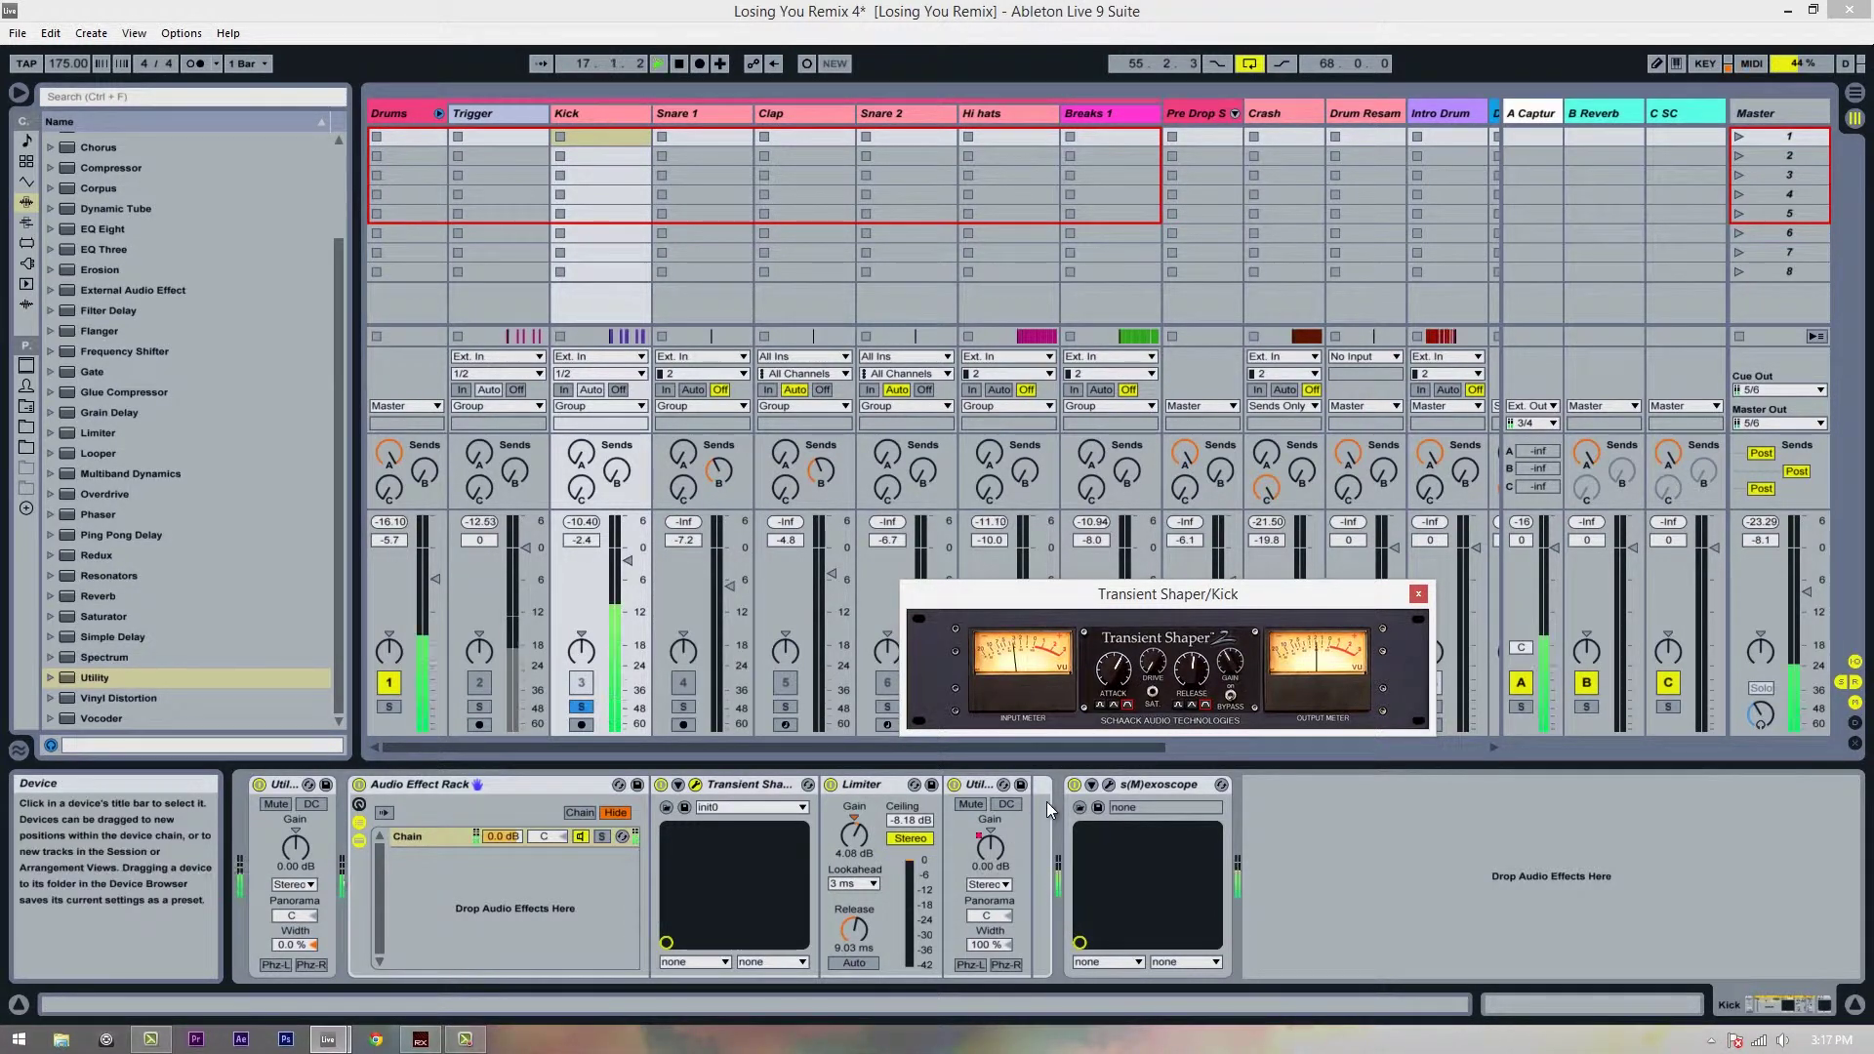
pyautogui.click(590, 532)
pyautogui.press('space')
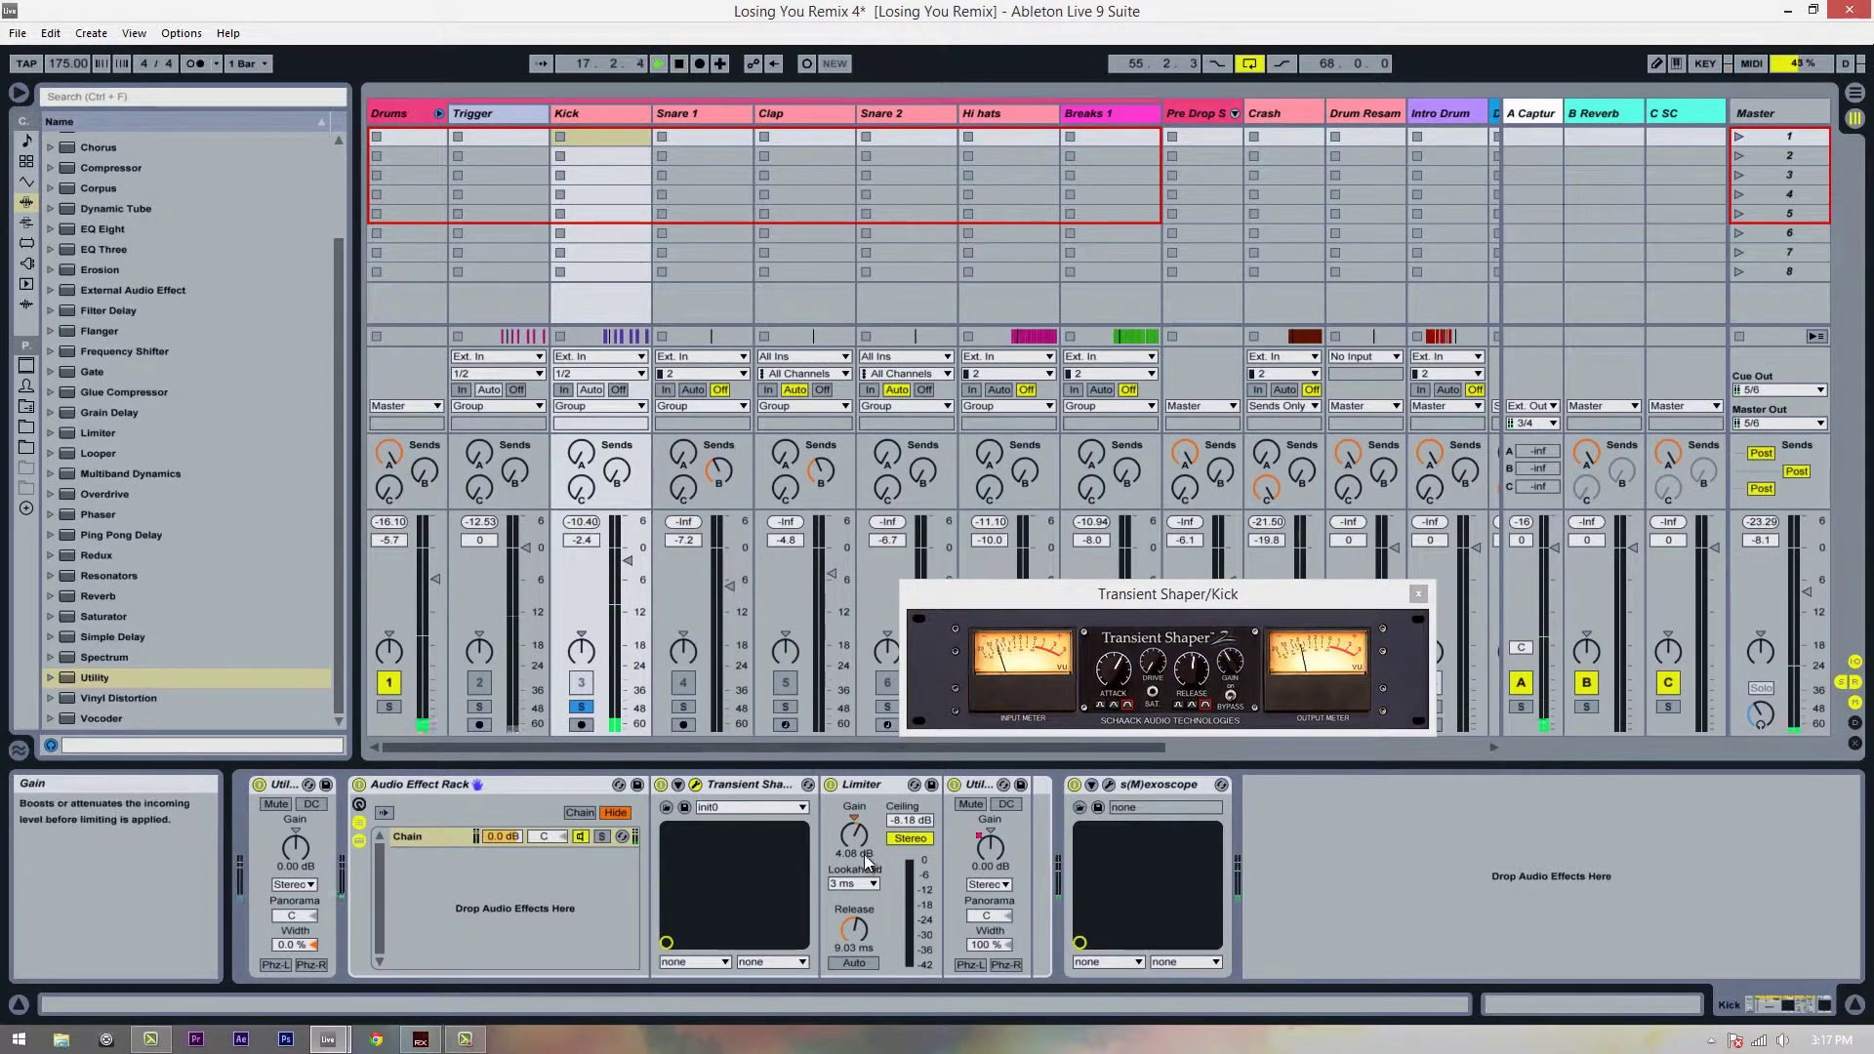
pyautogui.click(362, 782)
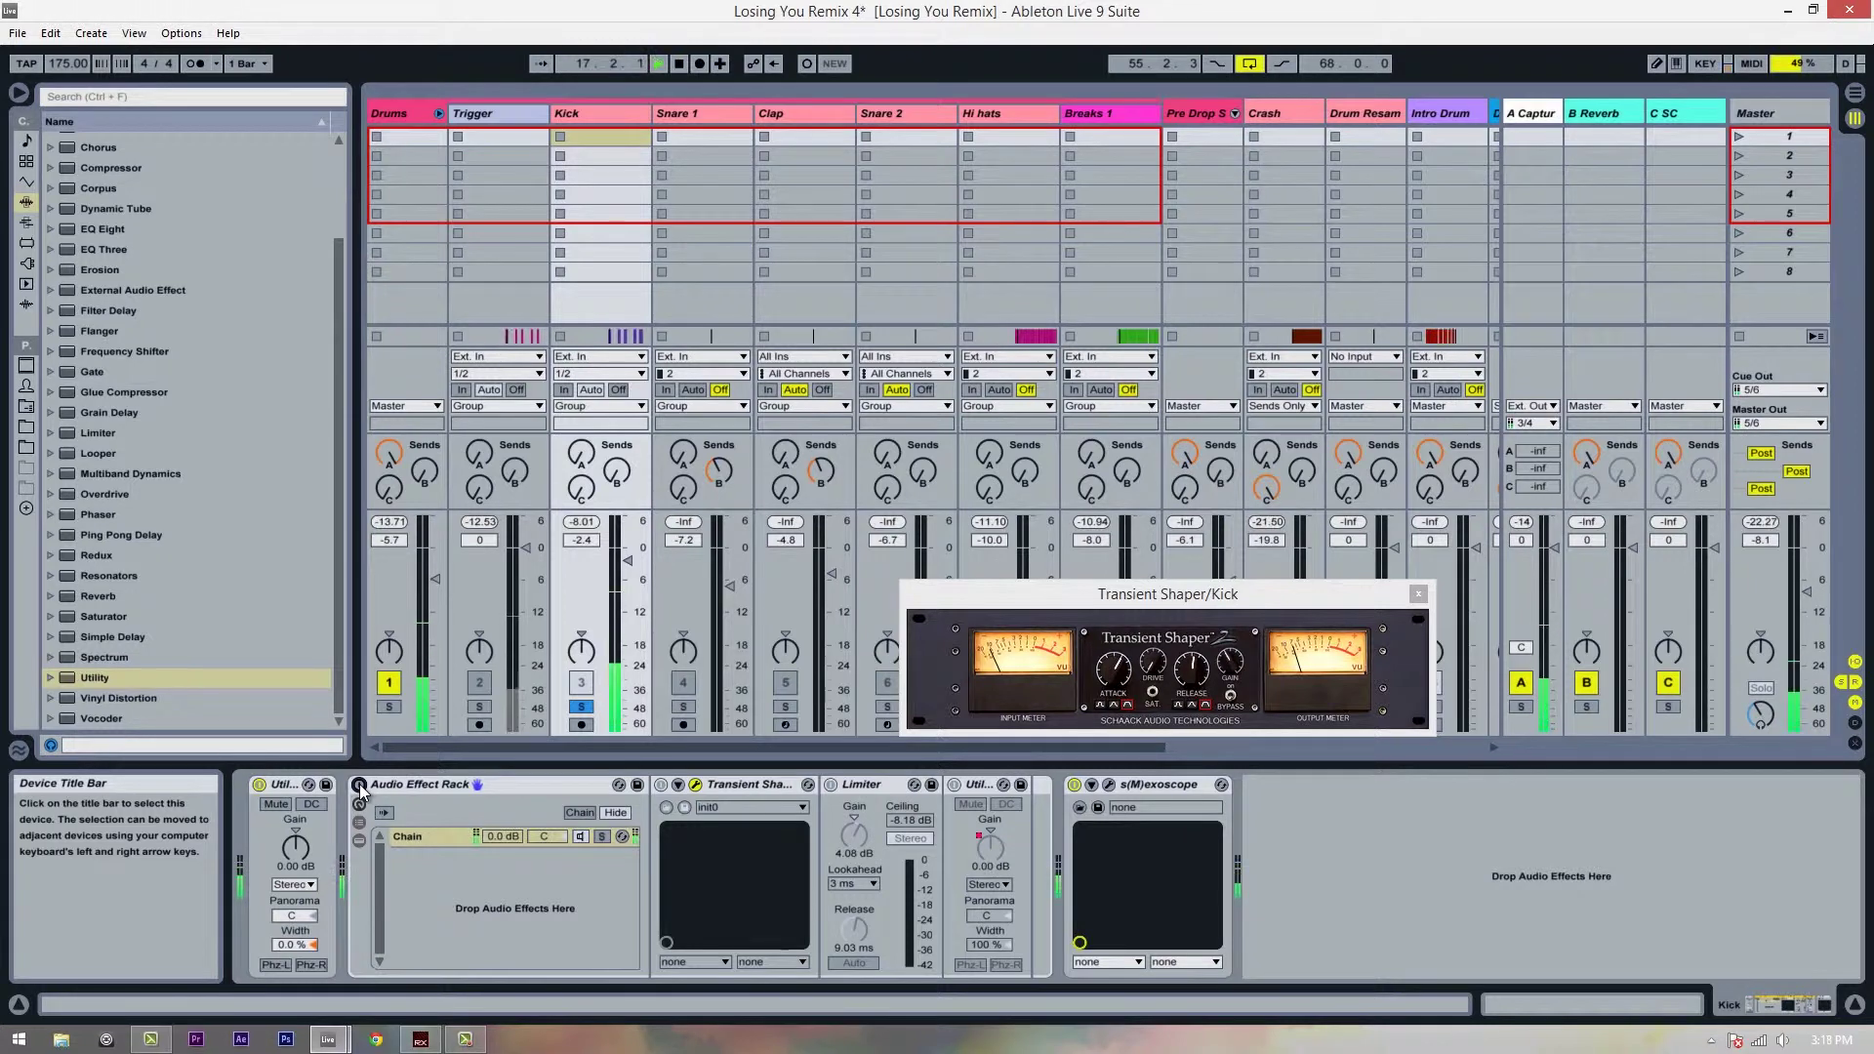
pyautogui.click(359, 782)
pyautogui.click(359, 783)
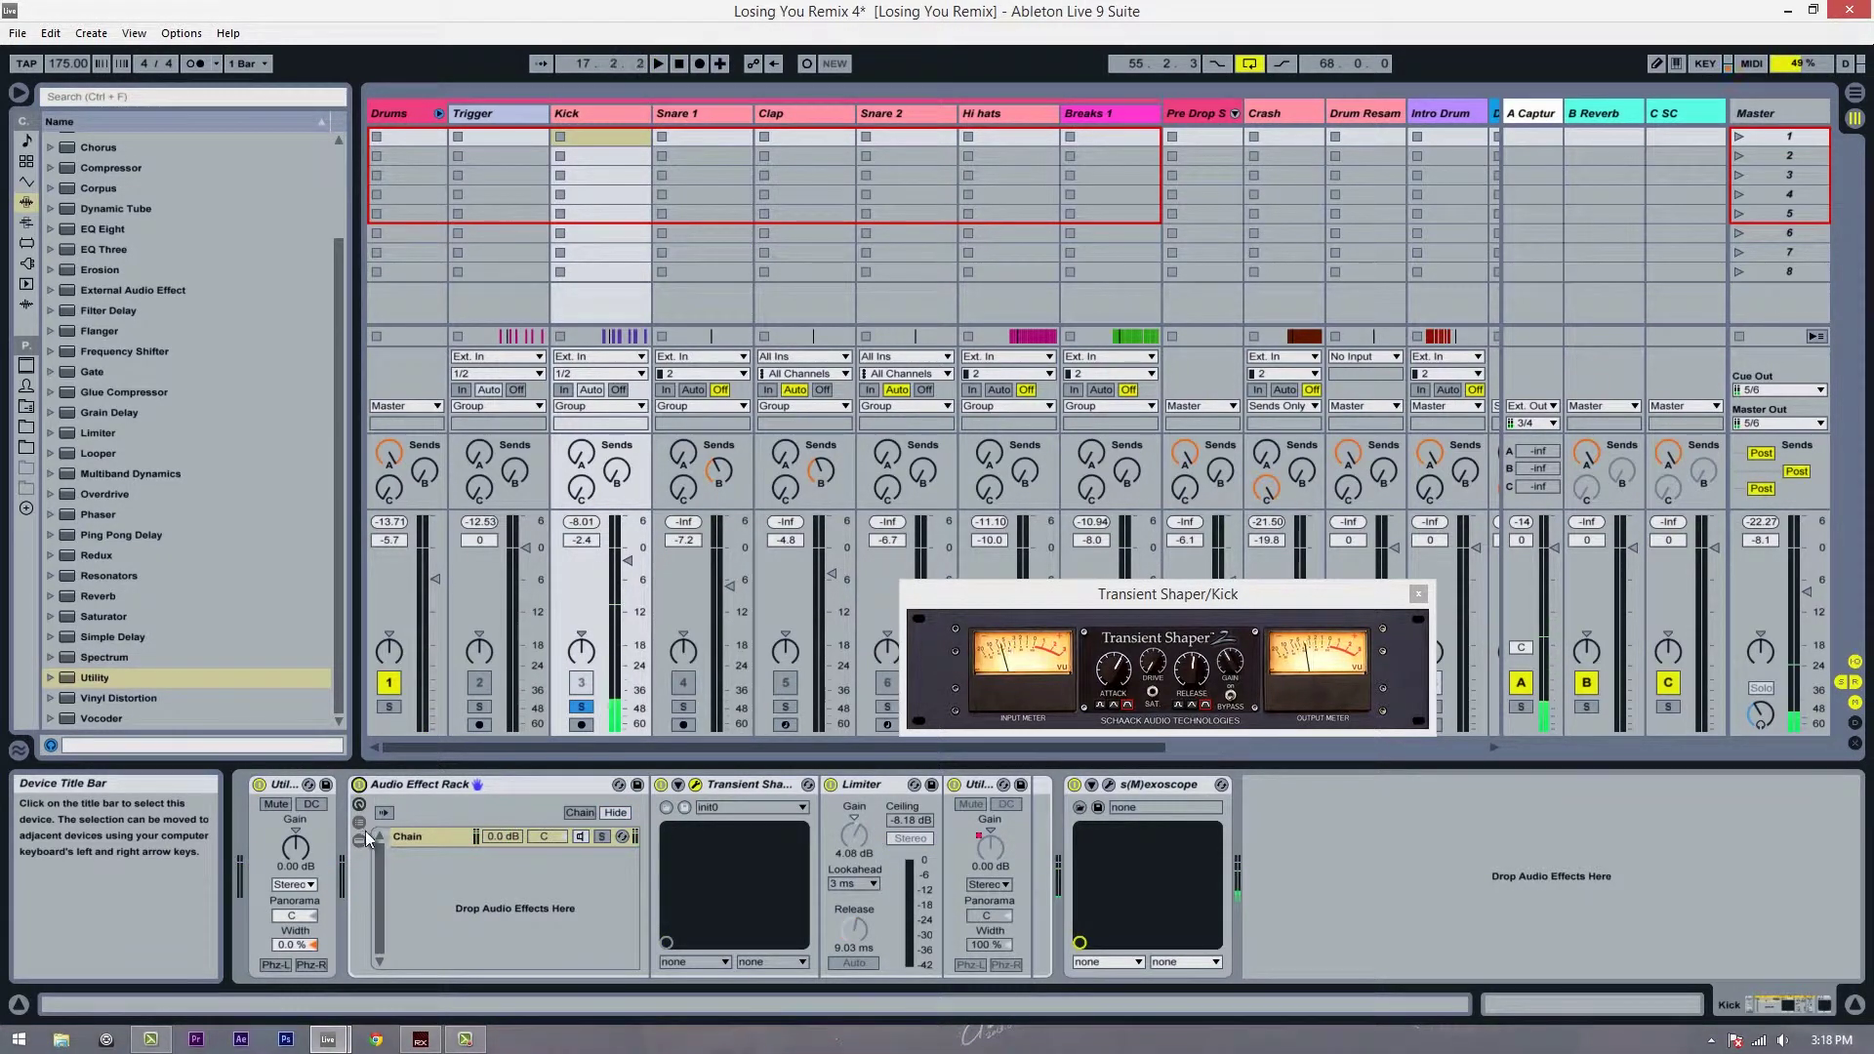
pyautogui.click(359, 783)
# - Set the Limiter's Gain to 3.87 dB and its Ceiling to -7.50 dB, playing the kick to check its peak level
pyautogui.moveTo(863, 830); pyautogui.dragTo(911, 822)
pyautogui.press('space')
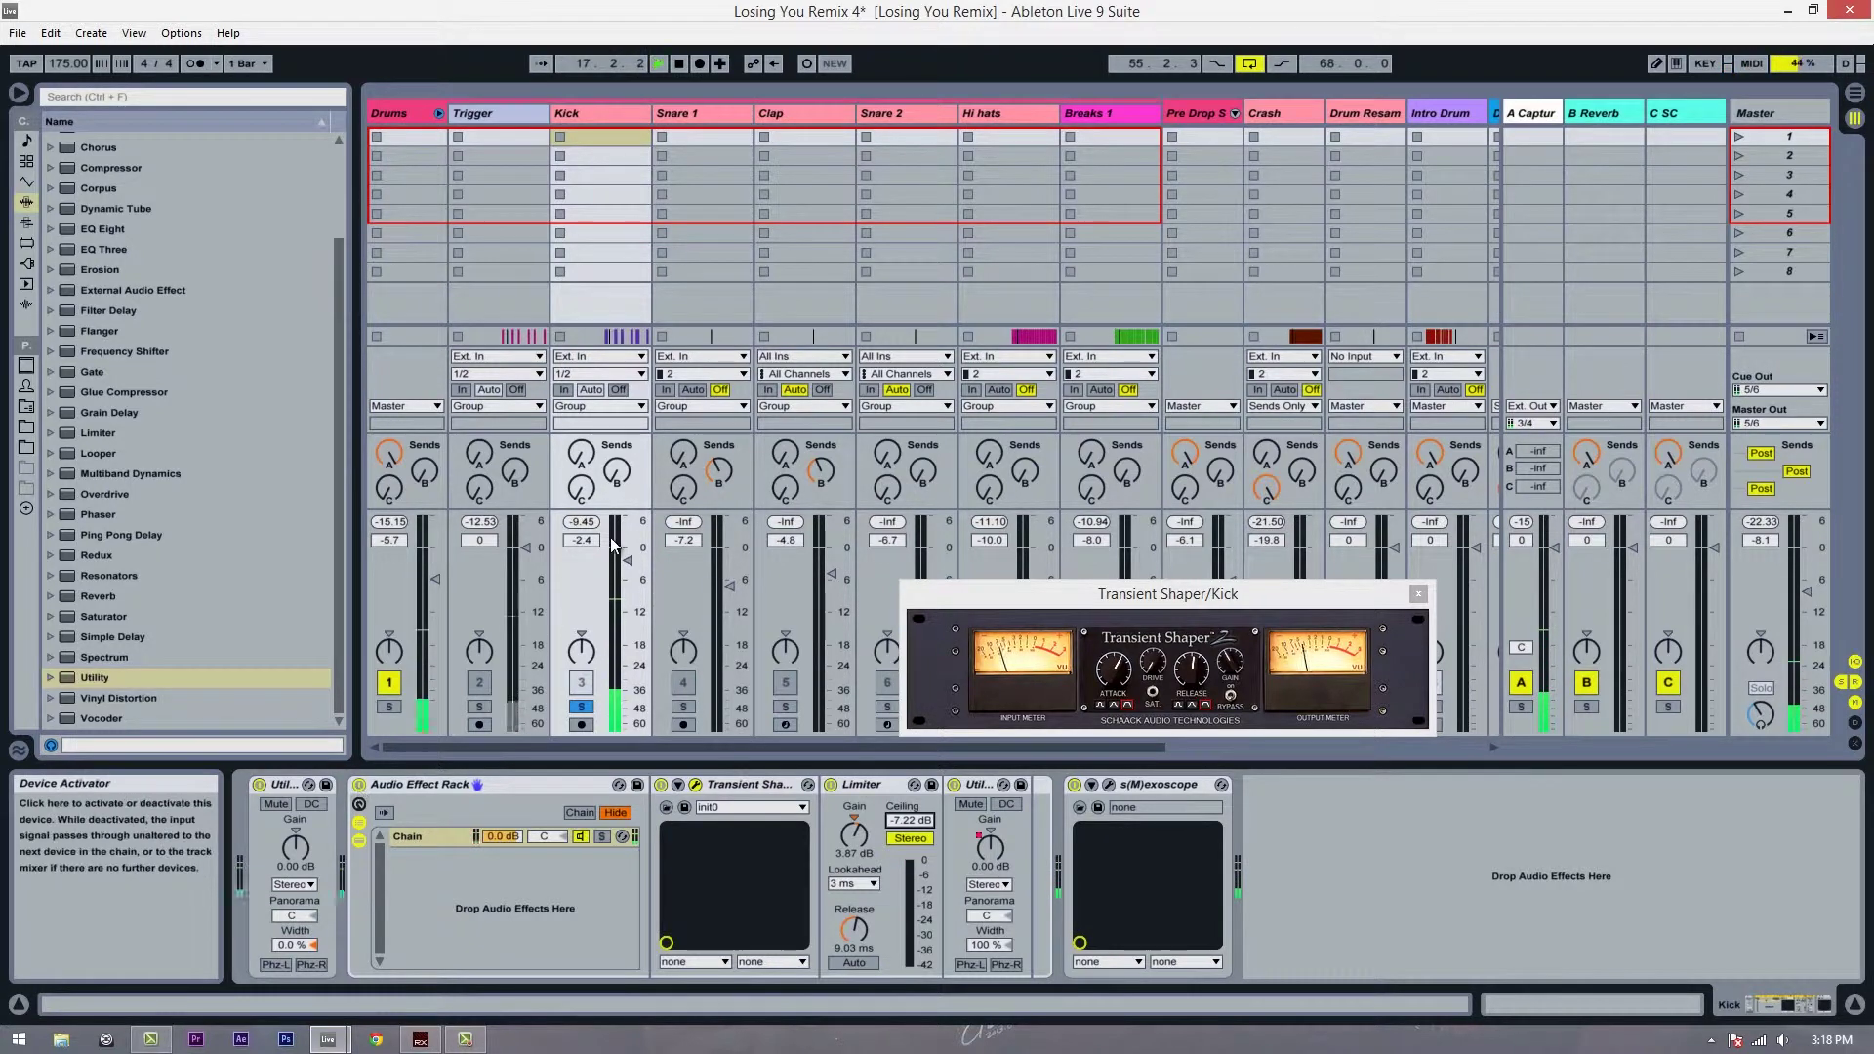
pyautogui.press('space')
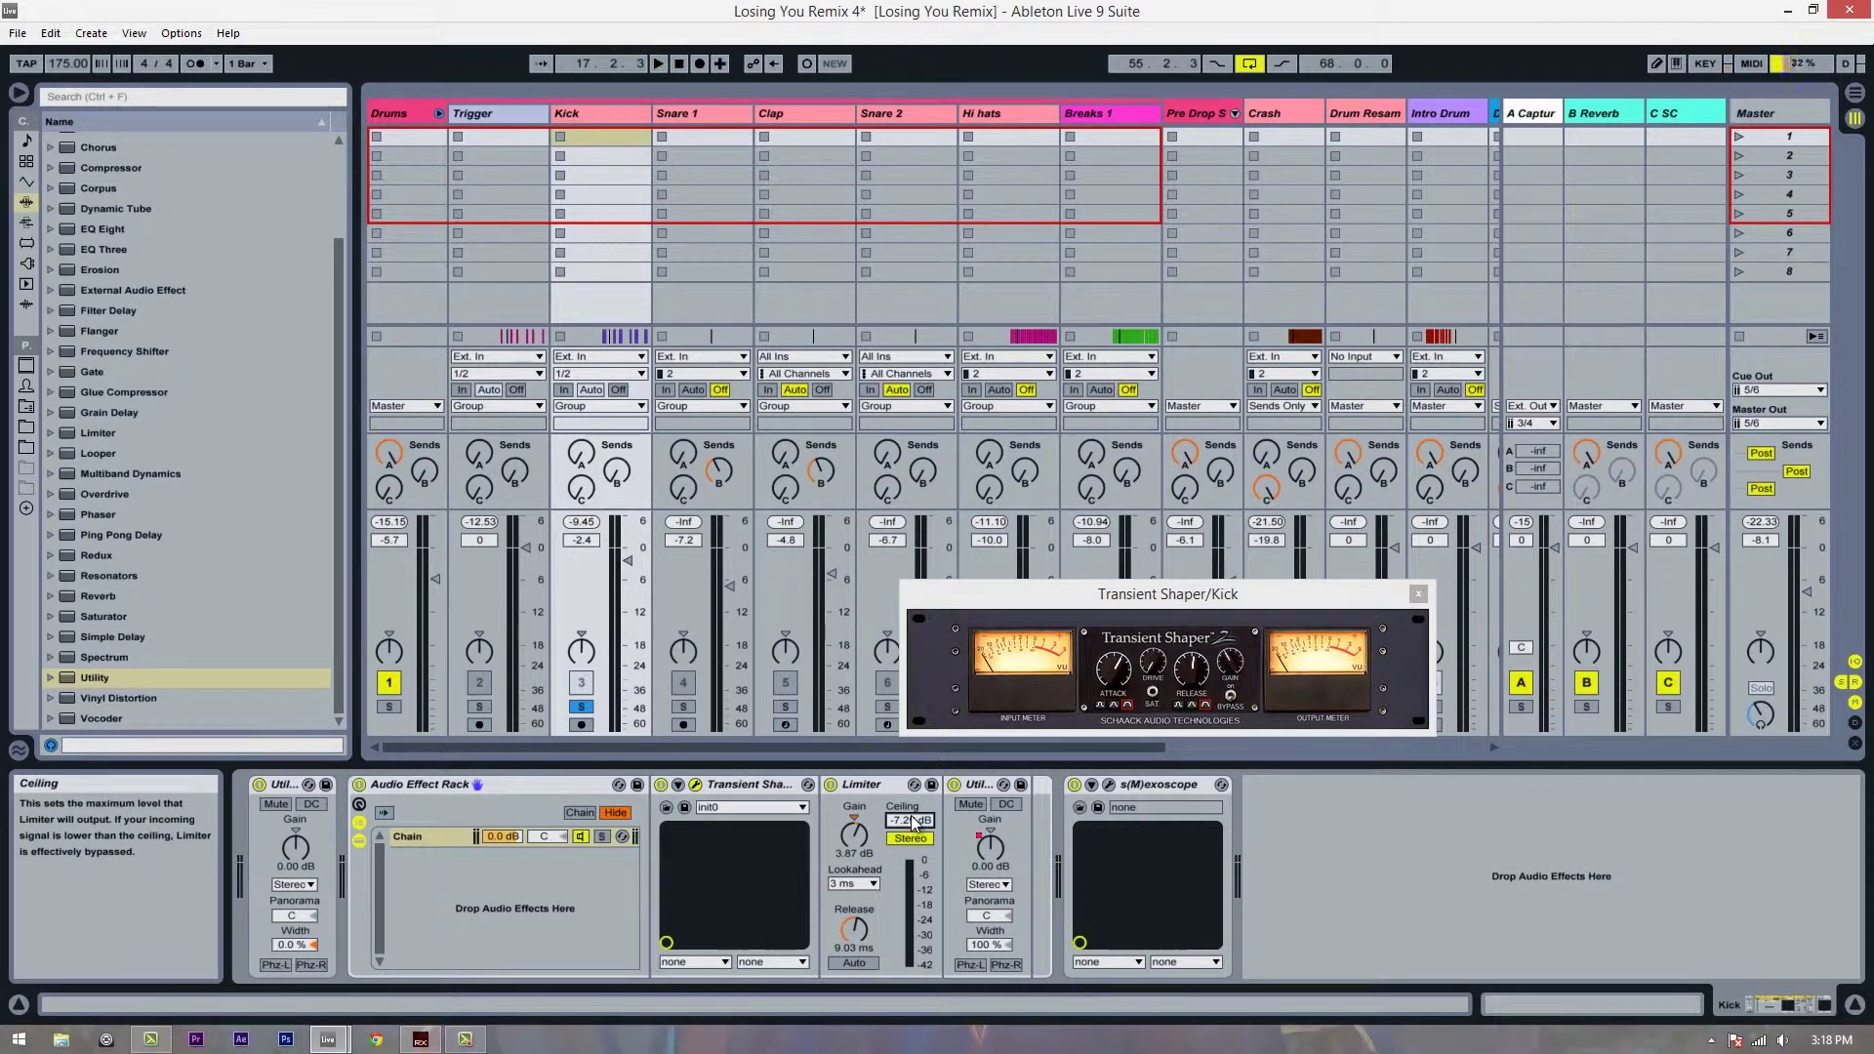
pyautogui.press('space')
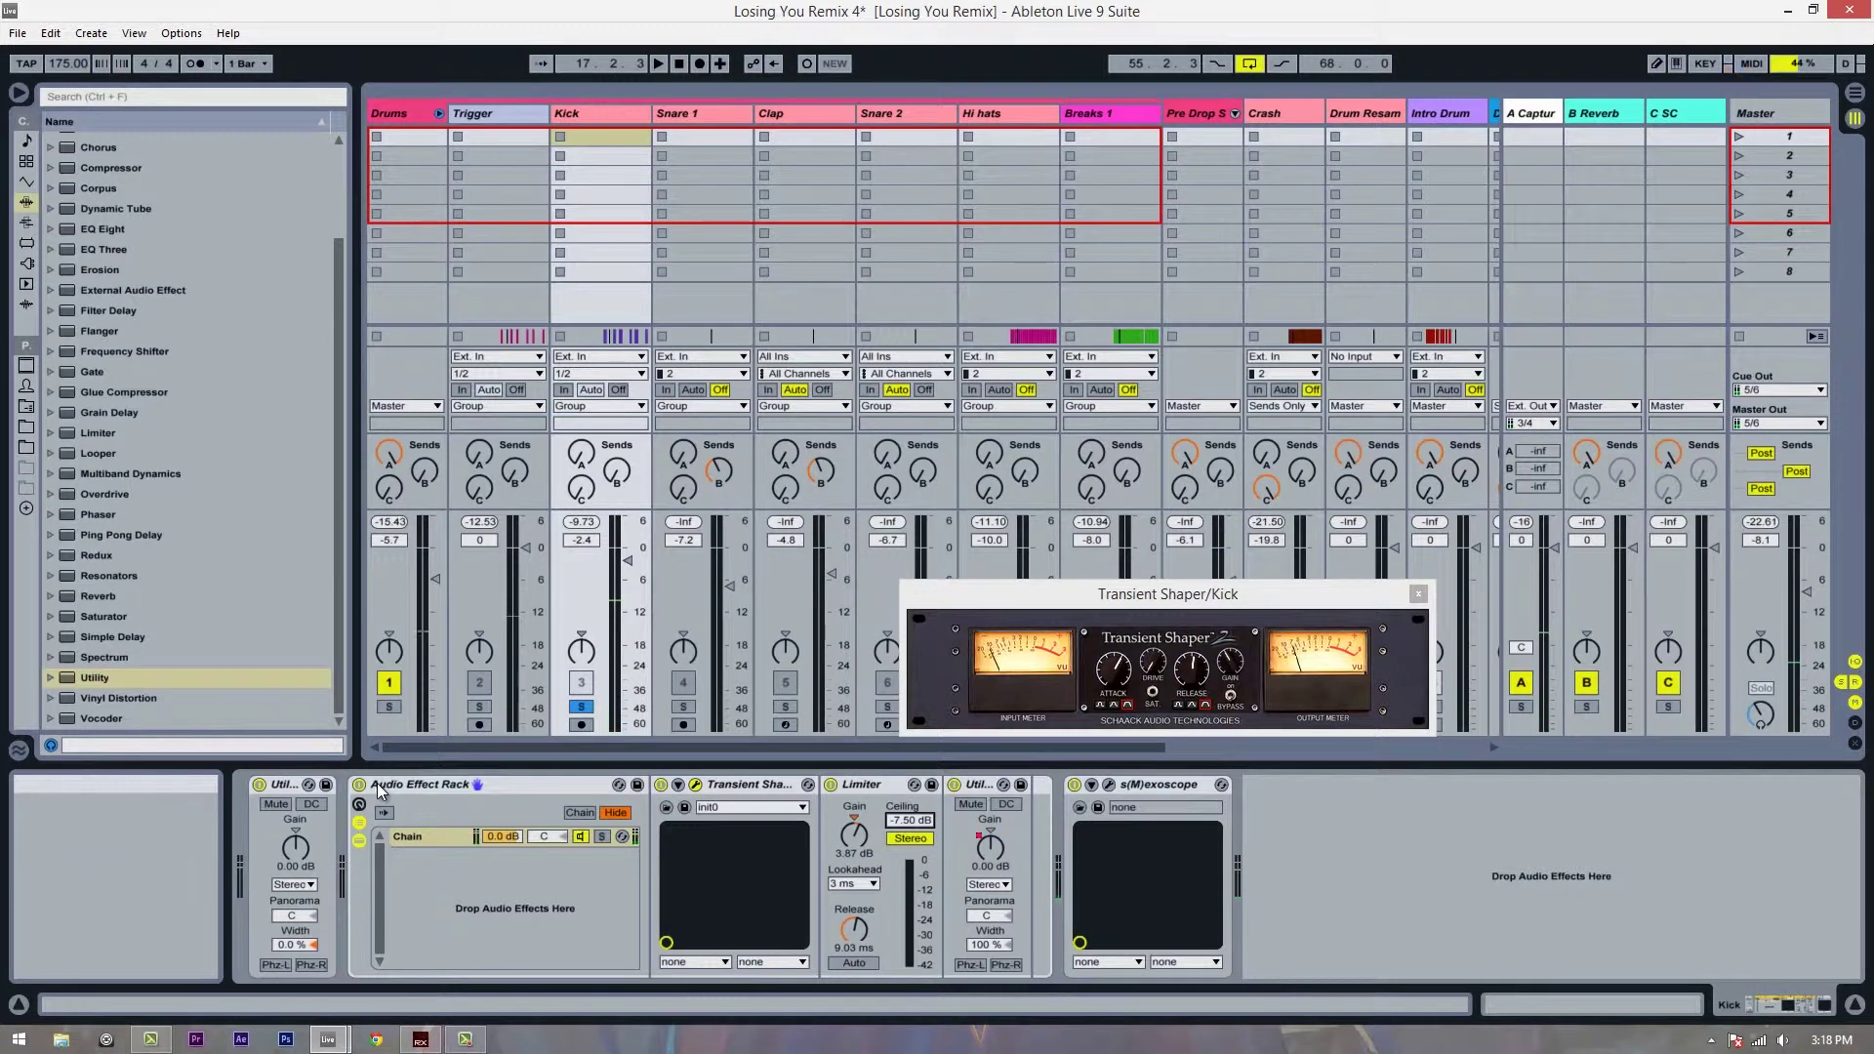
# - Toggle the Audio Effect Rack off and on repeatedly during playback to compare the processed and unprocessed kick with the adjusted Limiter
pyautogui.click(361, 785)
pyautogui.press('space')
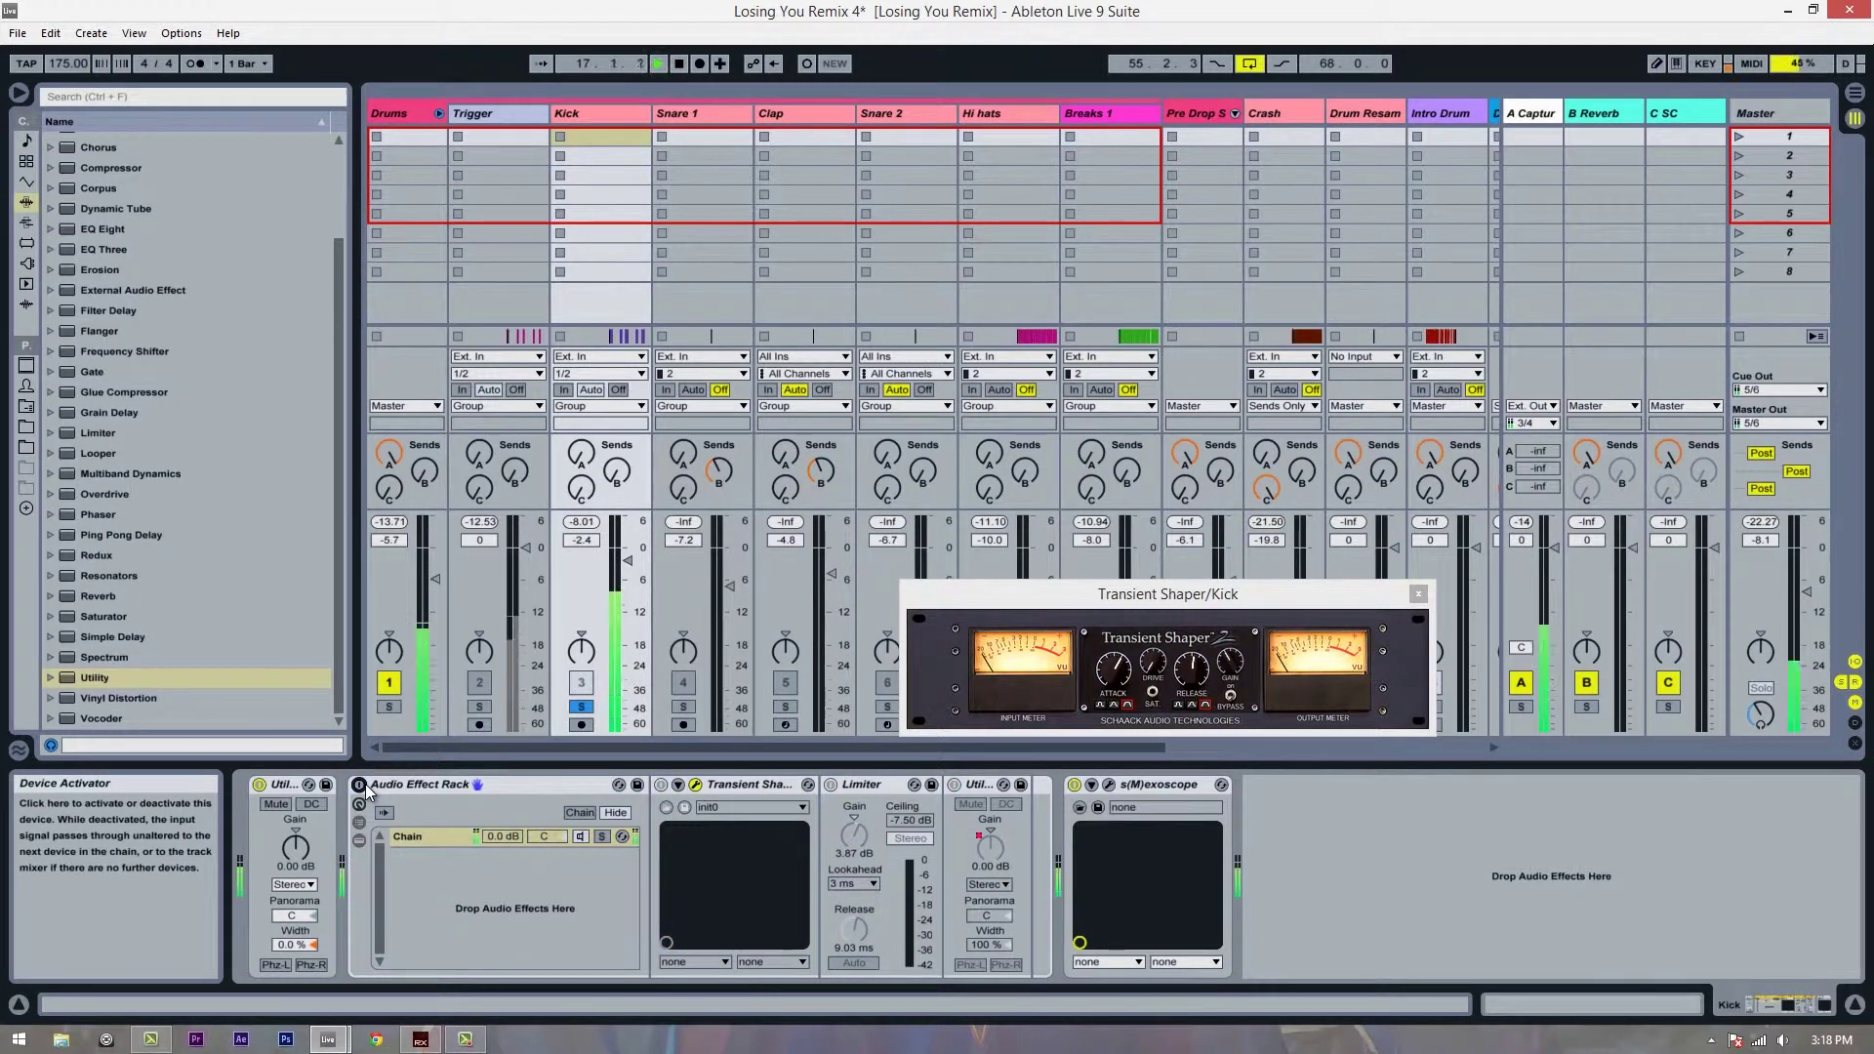
pyautogui.click(359, 784)
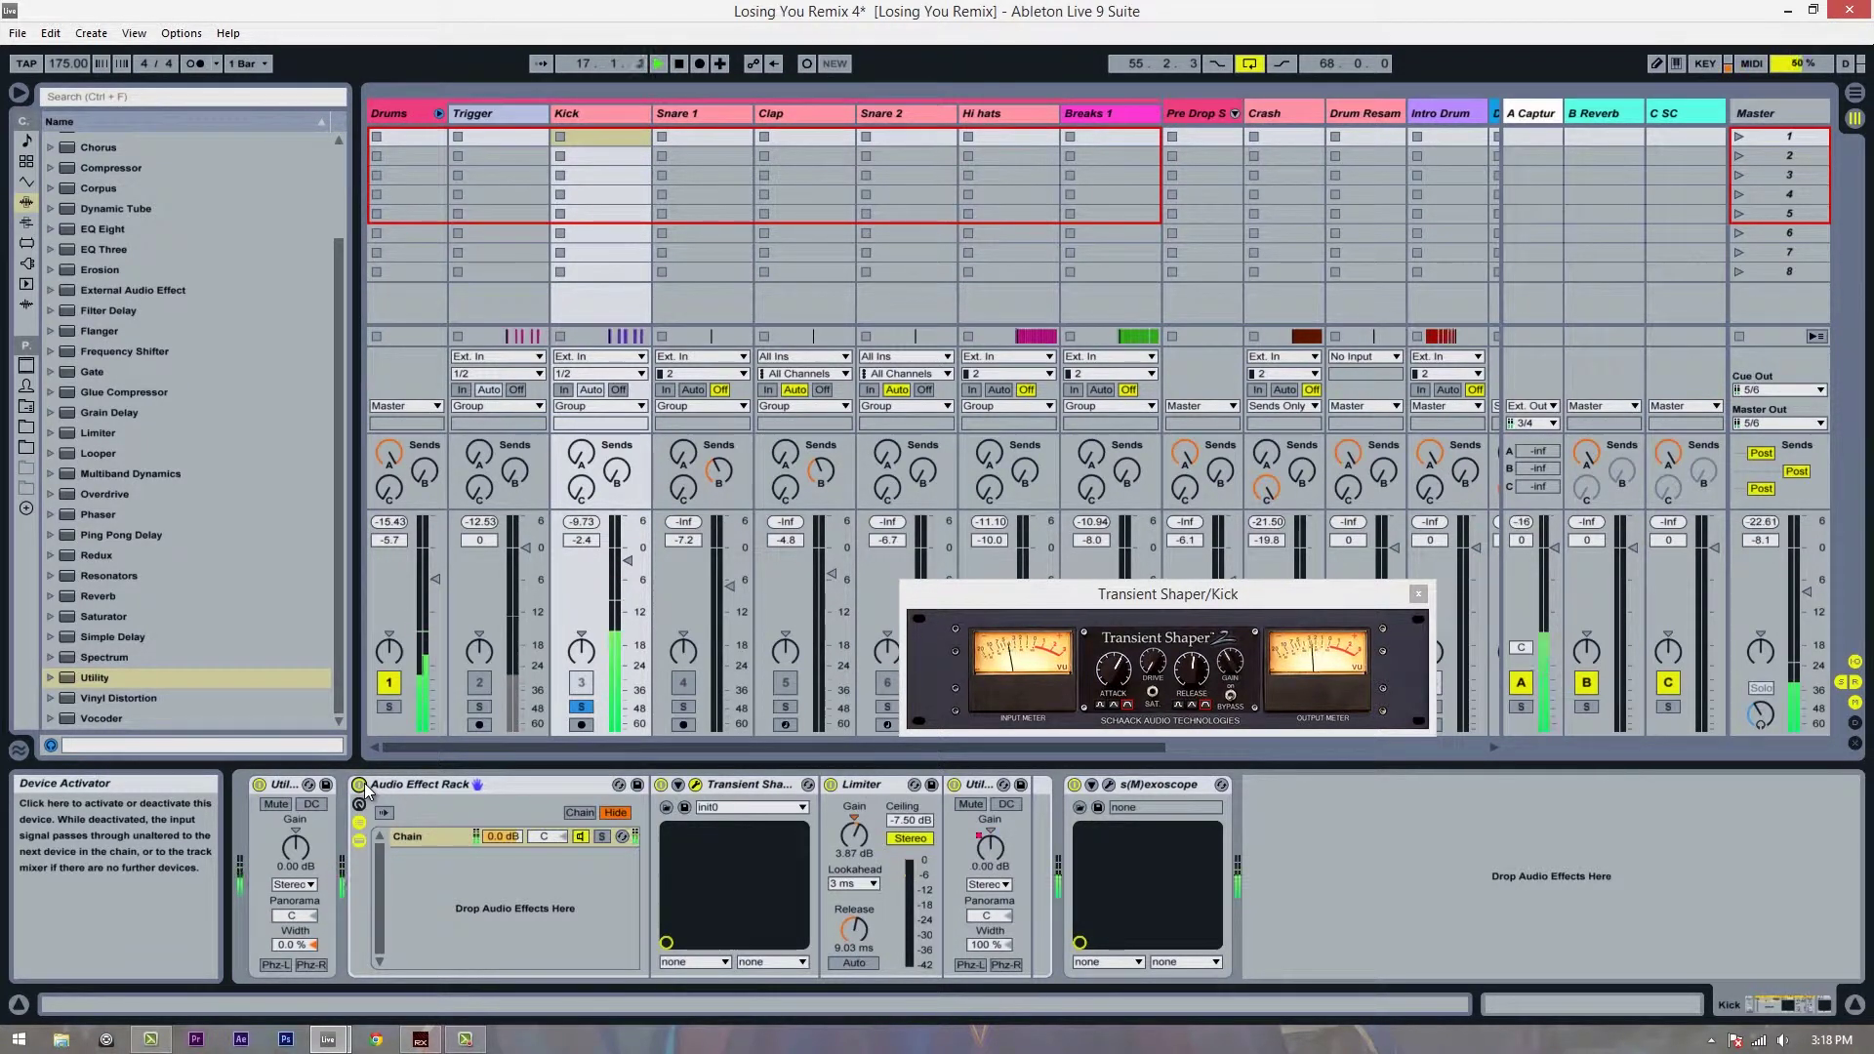
pyautogui.click(359, 784)
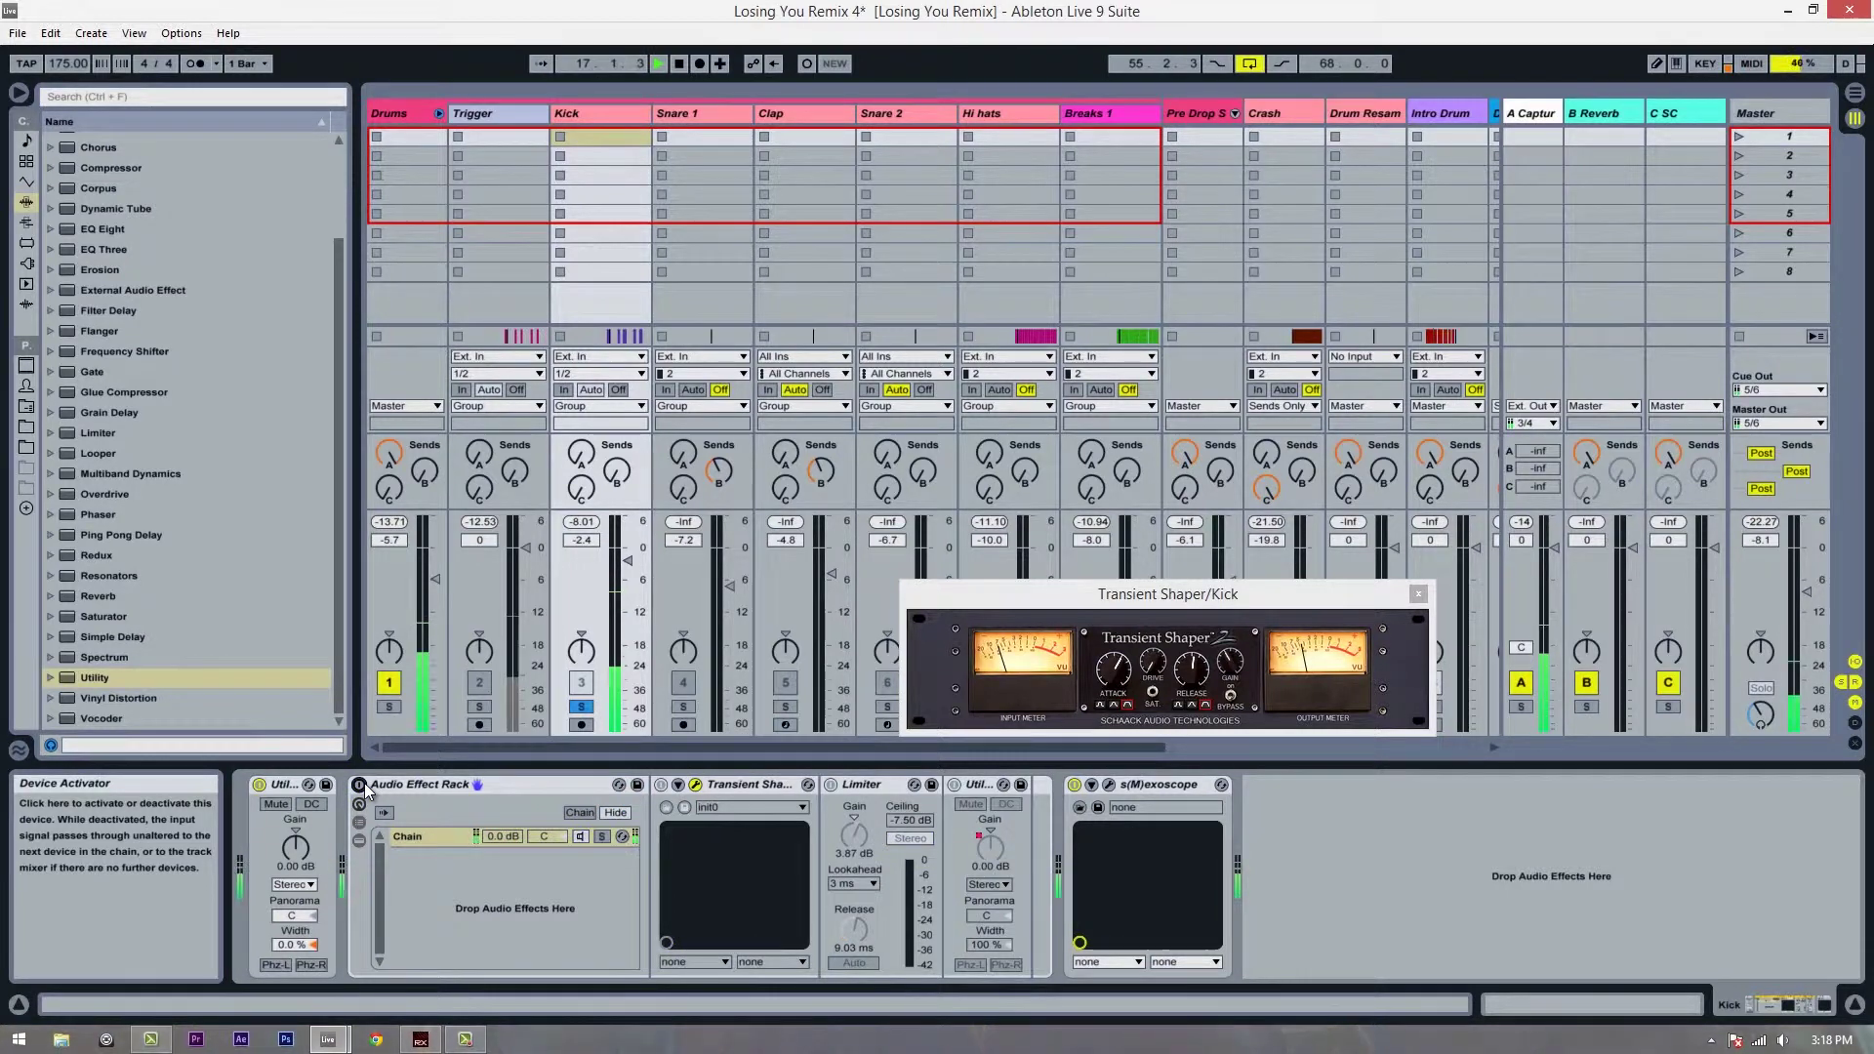
pyautogui.click(359, 785)
pyautogui.press('space')
pyautogui.press('space')
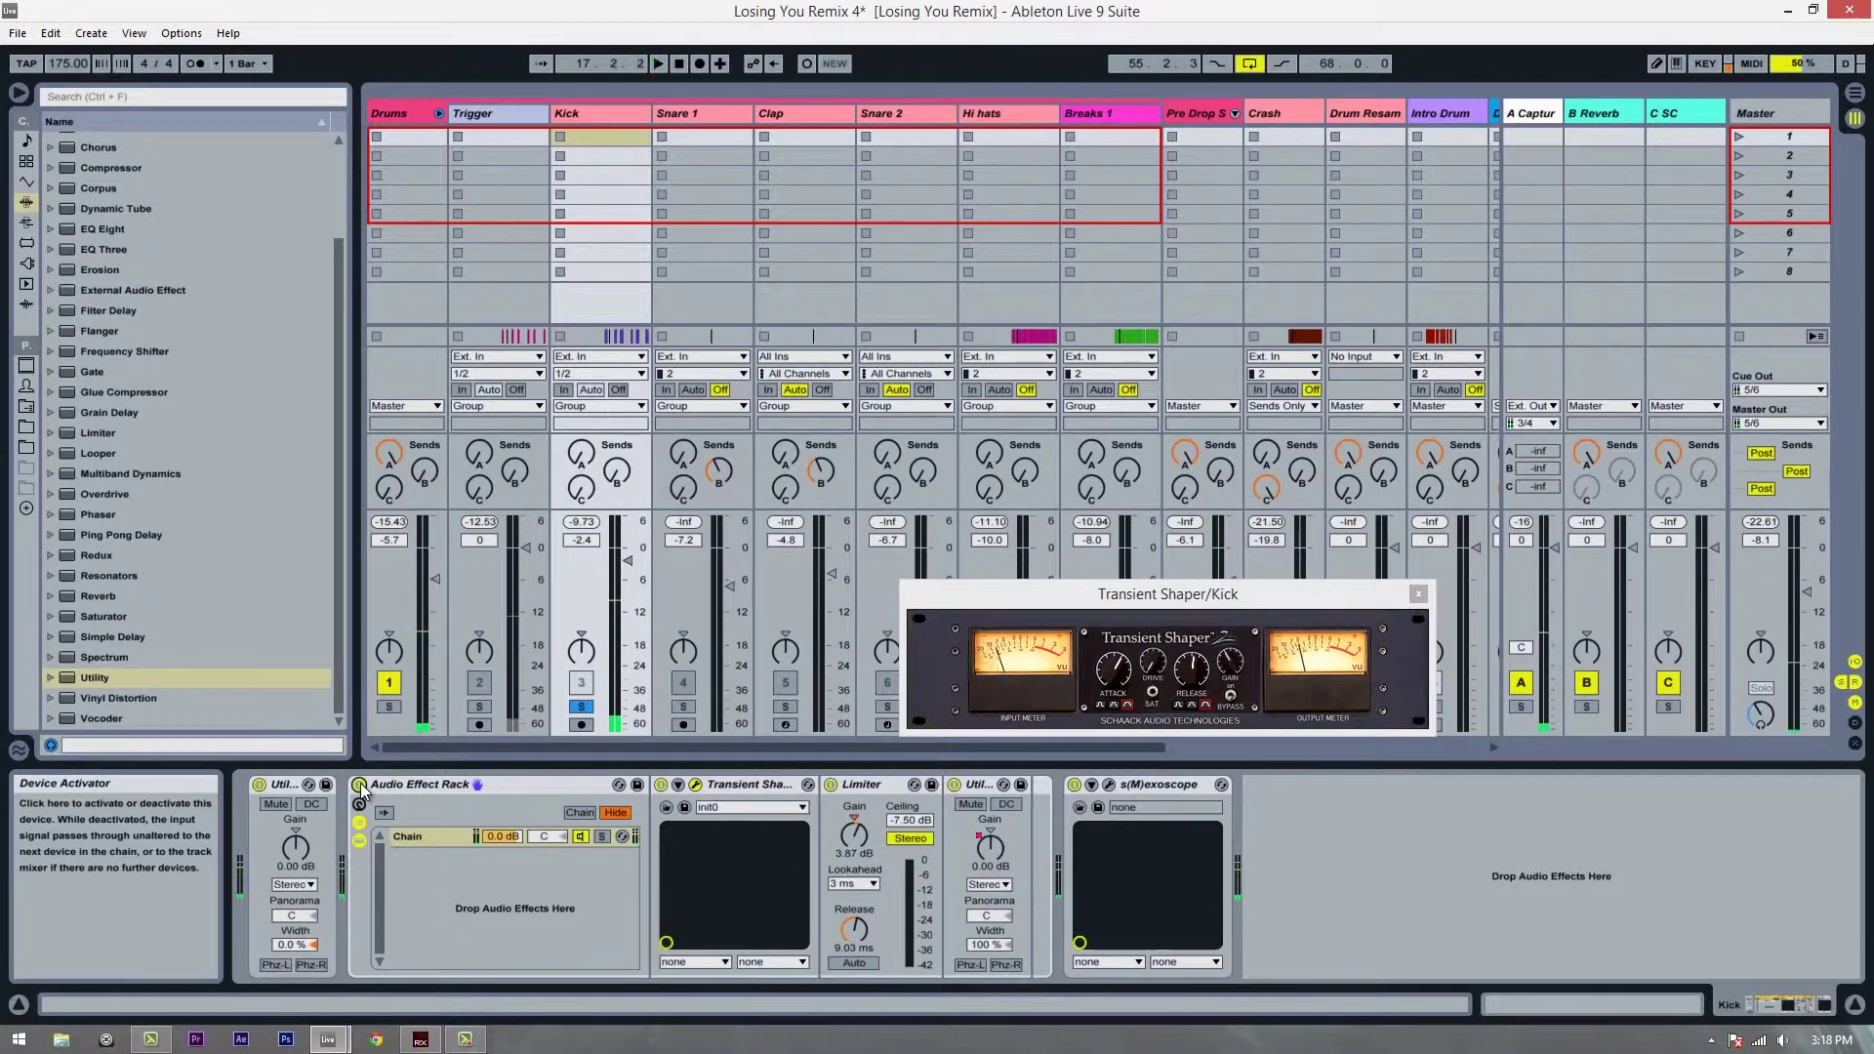
pyautogui.click(360, 785)
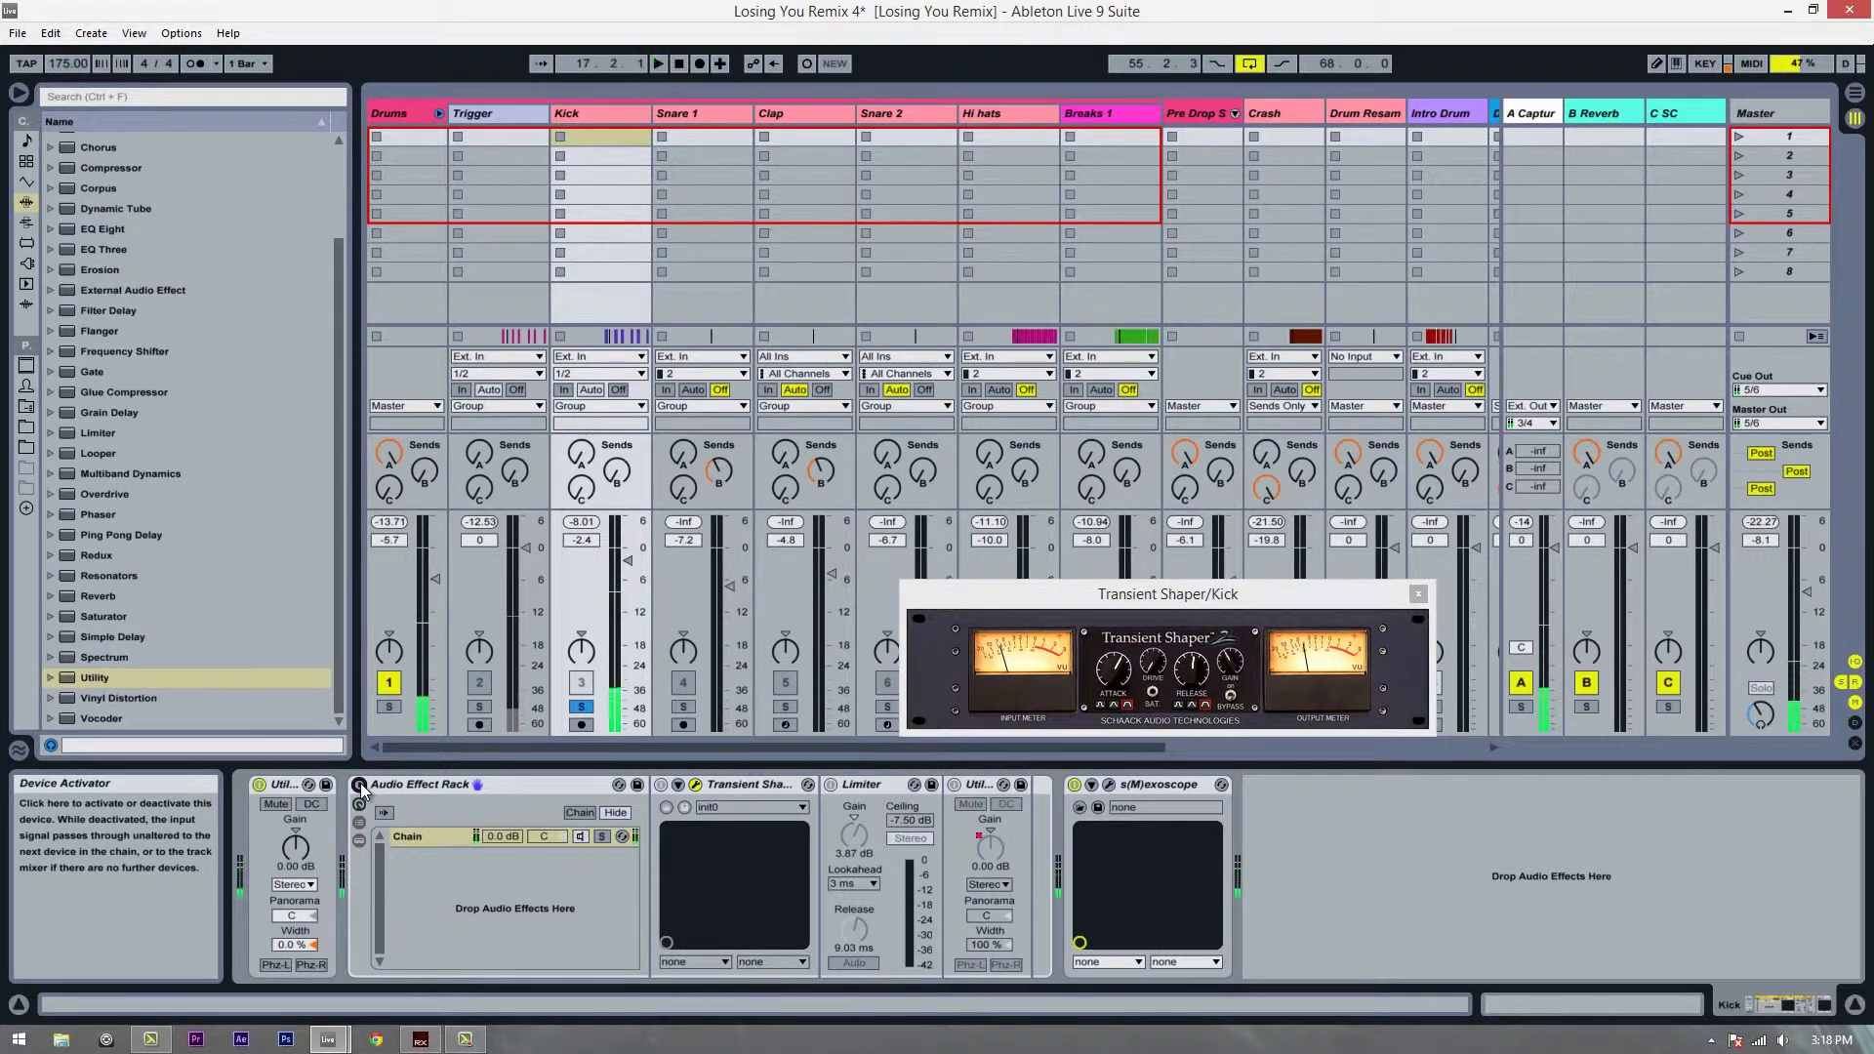
pyautogui.click(359, 785)
pyautogui.press('space')
# - Return to the Arrangement, move the Transient Shaper window off the waveforms and shrink the Kick track to fit its Gain automation lane
pyautogui.press('Tab')
pyautogui.moveTo(873, 154); pyautogui.dragTo(1110, 507)
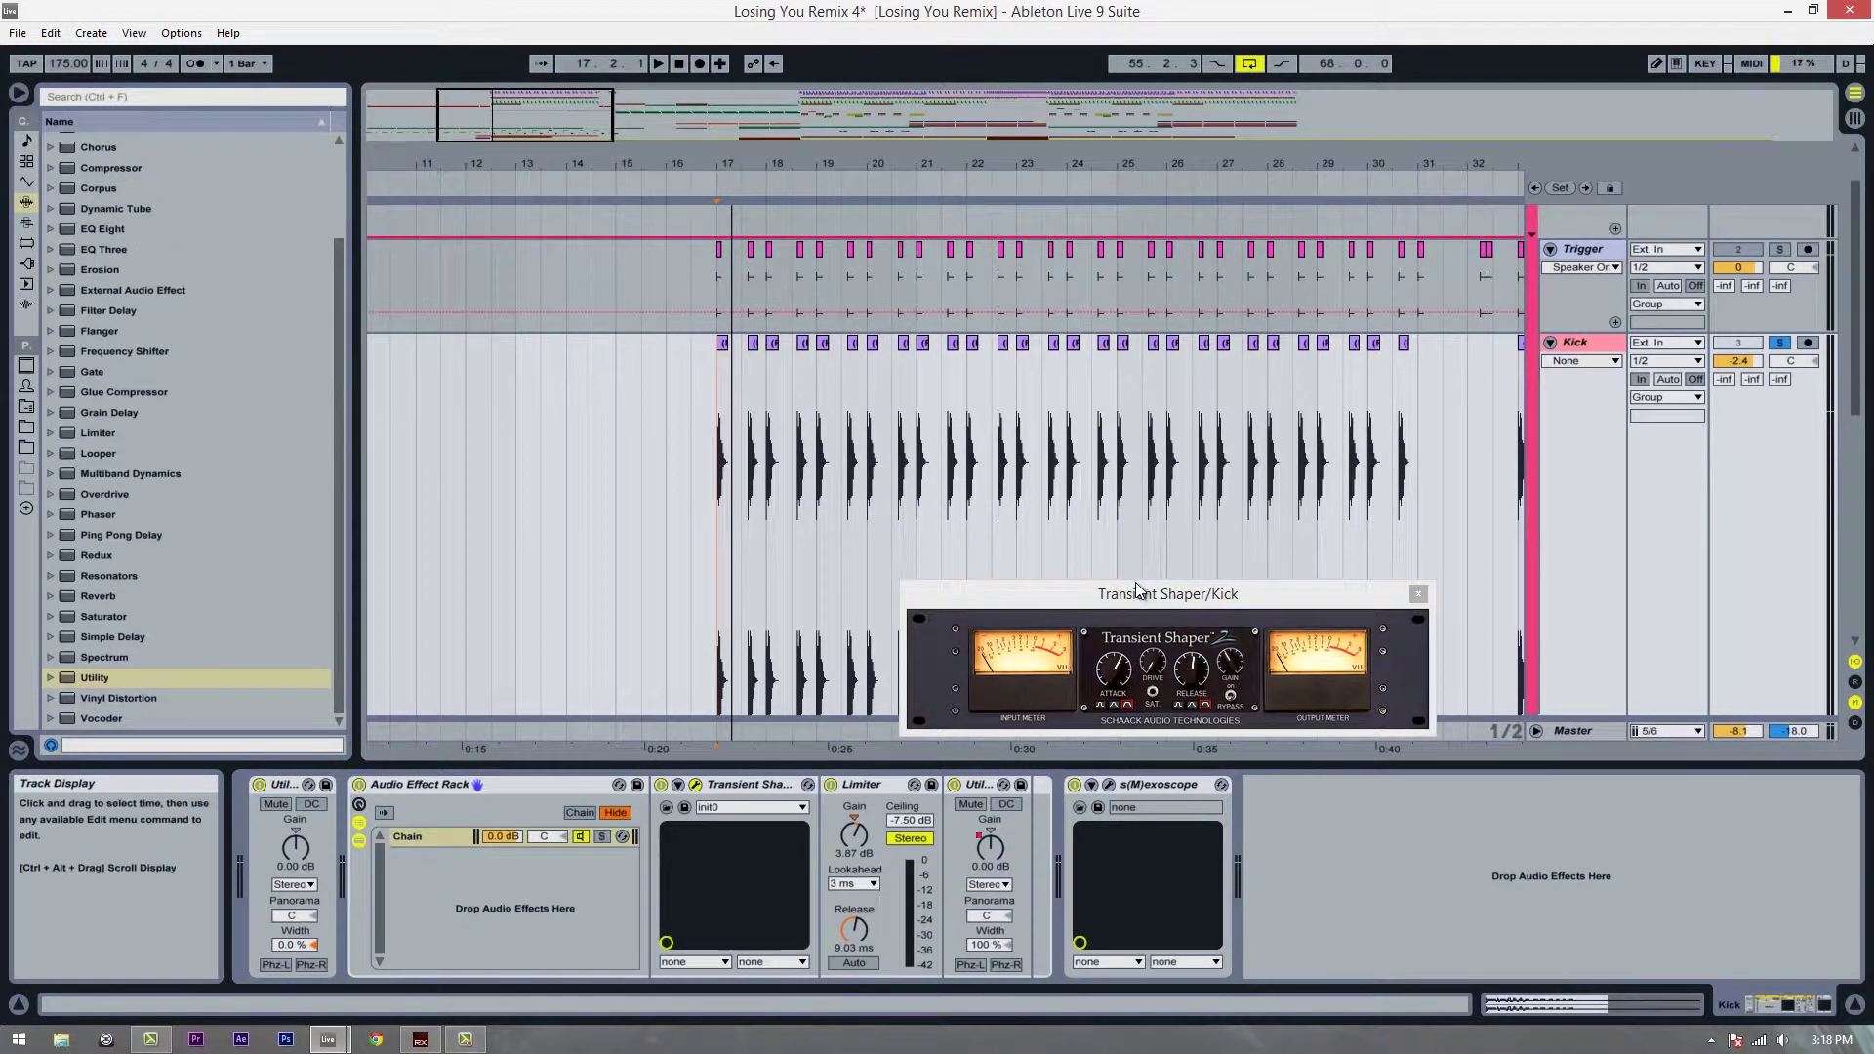
pyautogui.moveTo(1136, 596); pyautogui.dragTo(1292, 752)
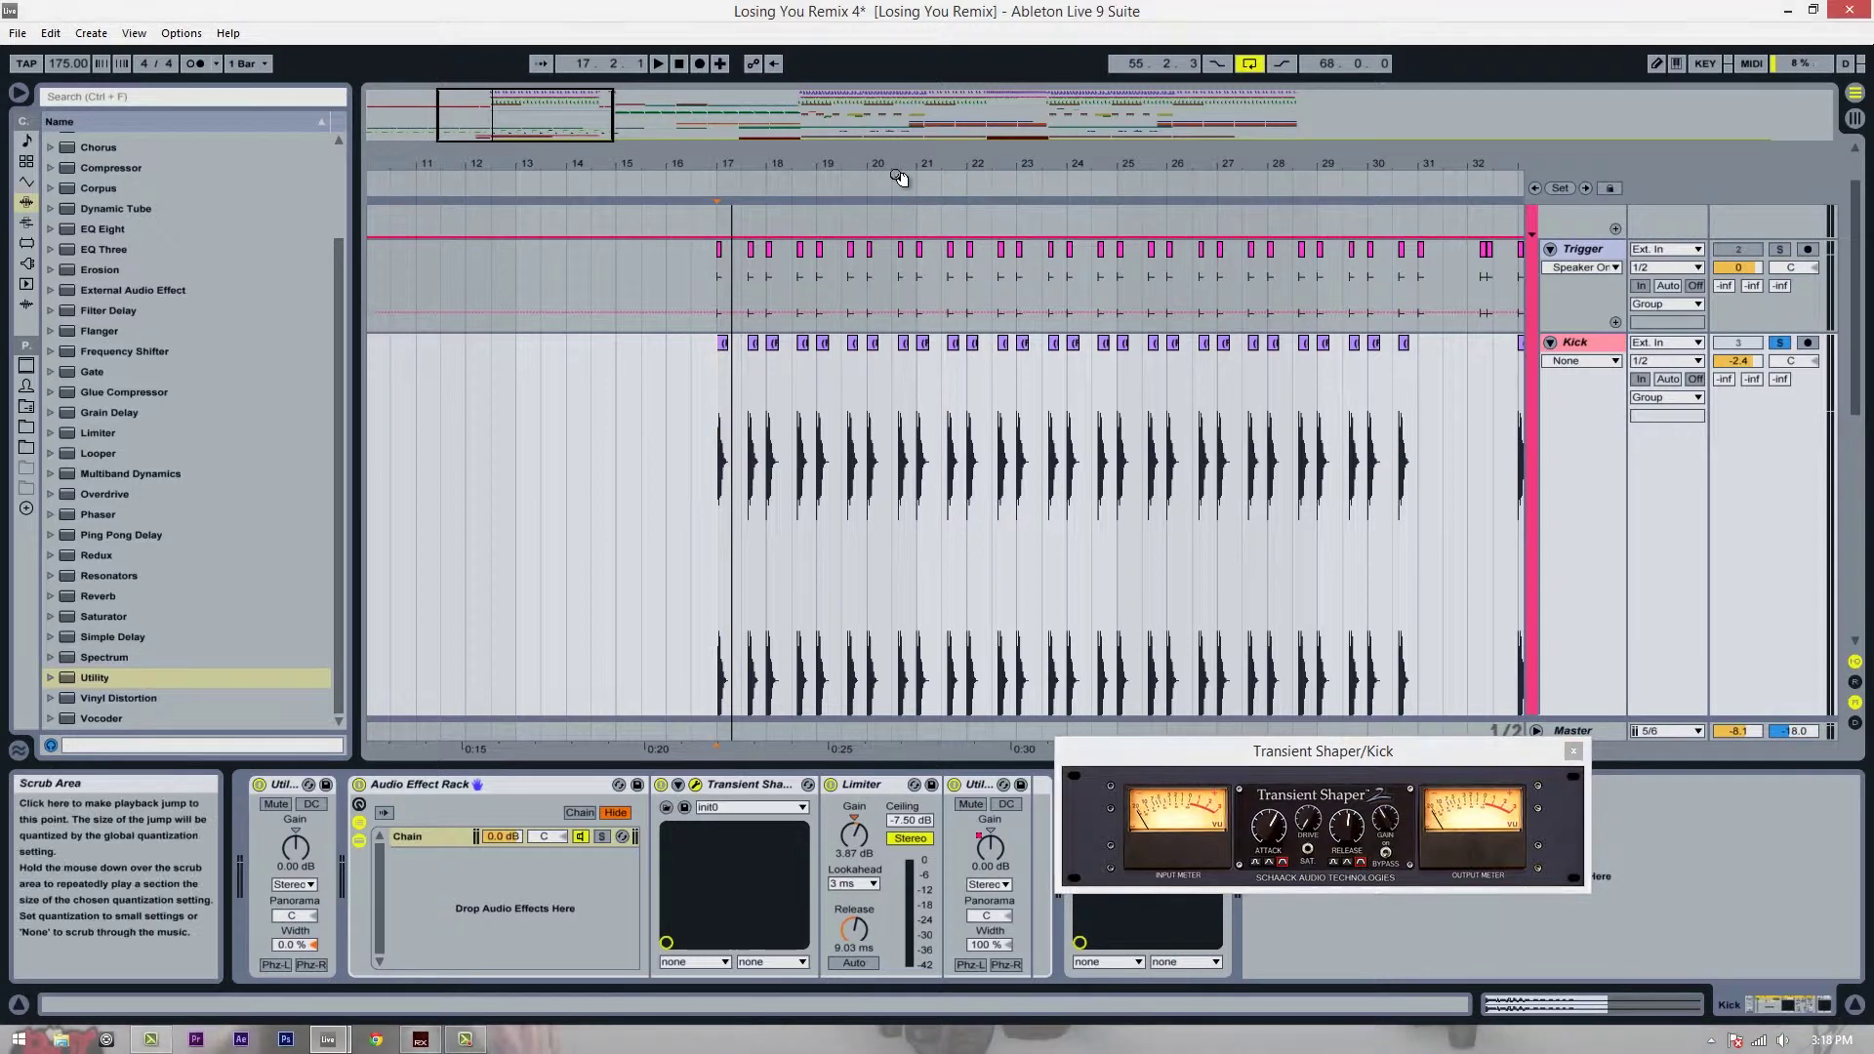
pyautogui.moveTo(898, 179); pyautogui.dragTo(893, 156)
pyautogui.scroll(-3, 641, 524)
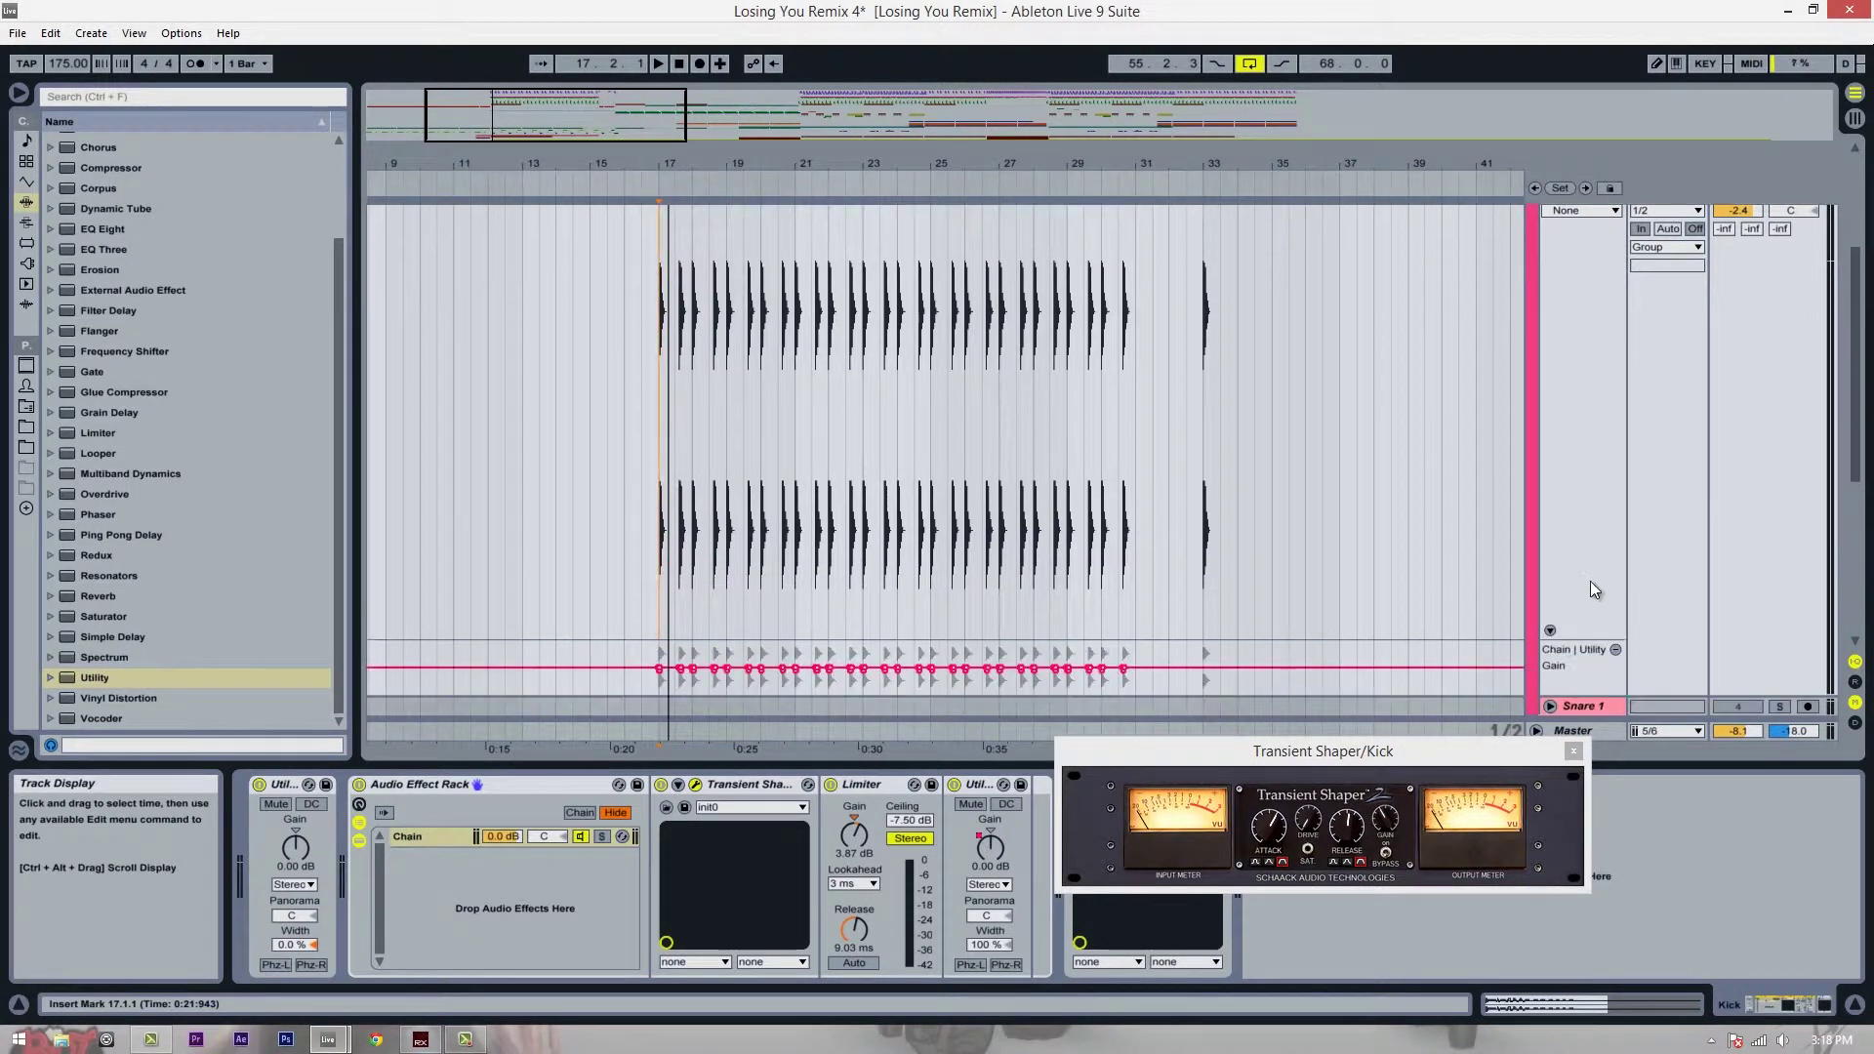
pyautogui.press('h')
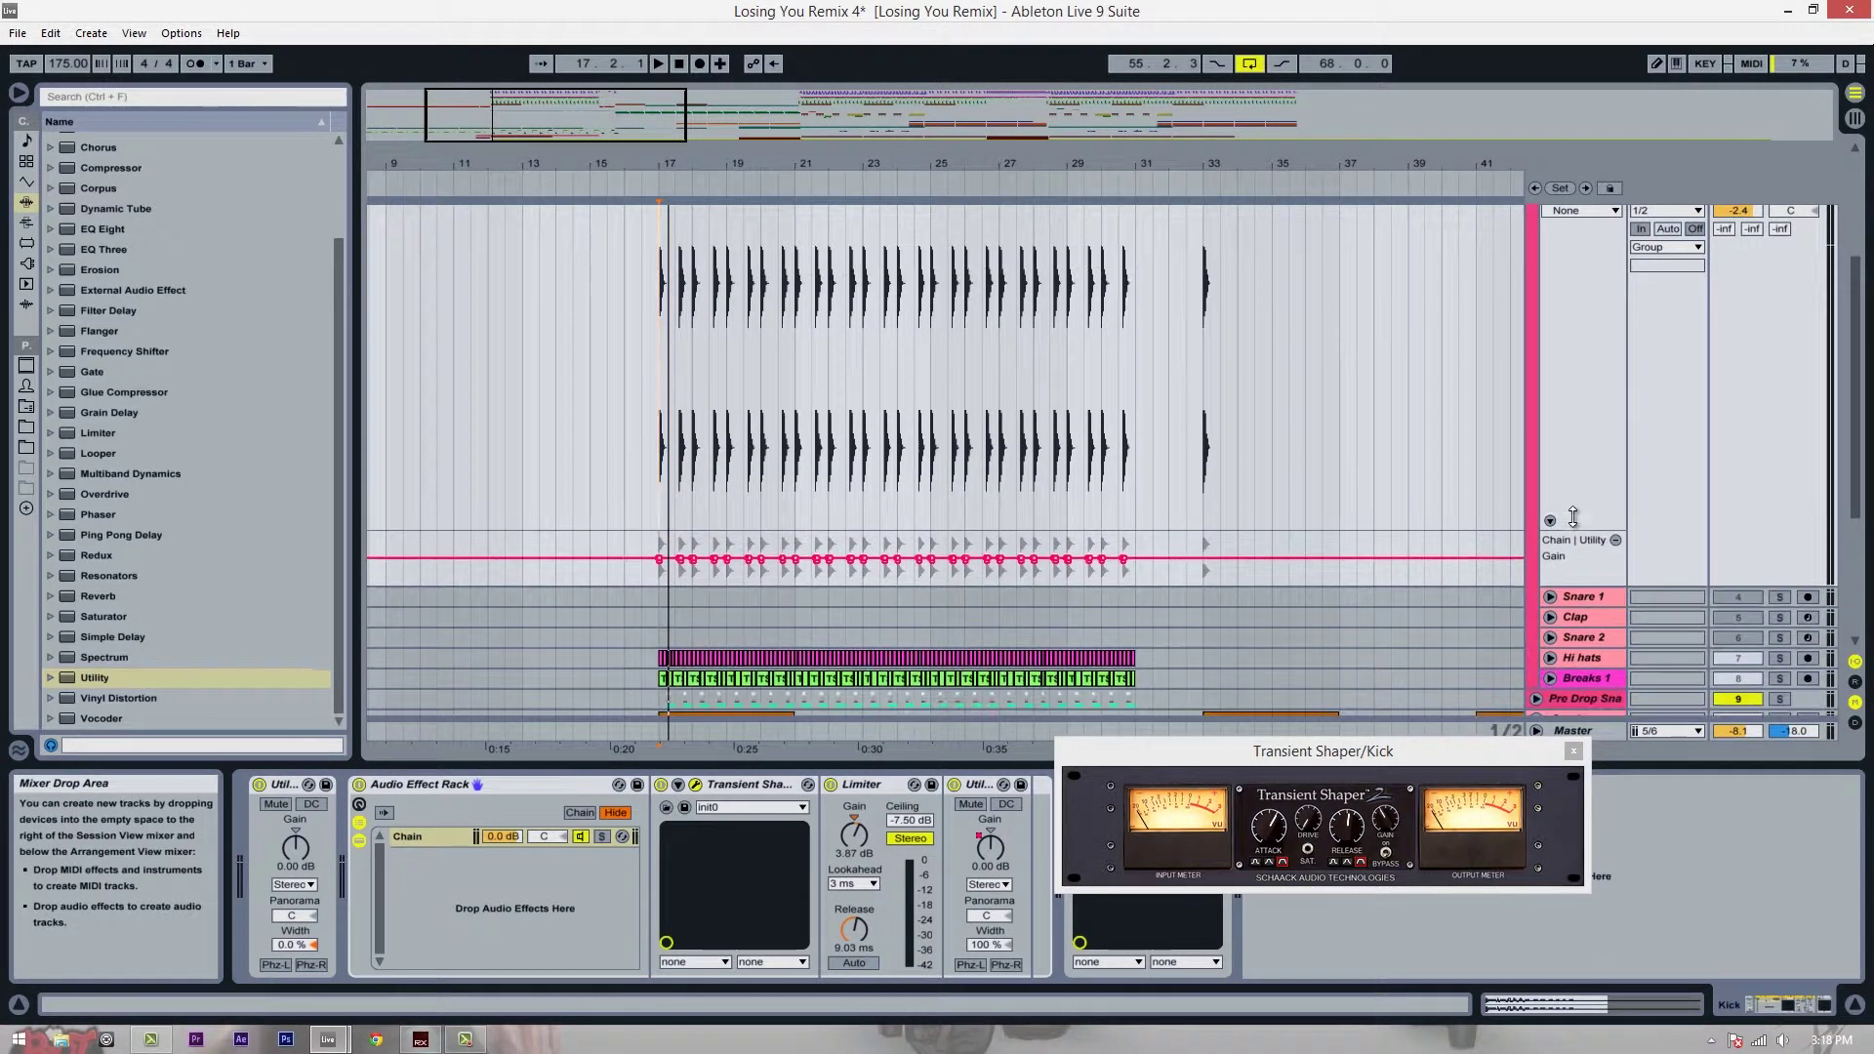
# - Unsolo the Kick track, play the arrangement from 13.4.1 and compare the mix with the kick's Audio Effect Rack off and on
pyautogui.moveTo(687, 160); pyautogui.dragTo(690, 165)
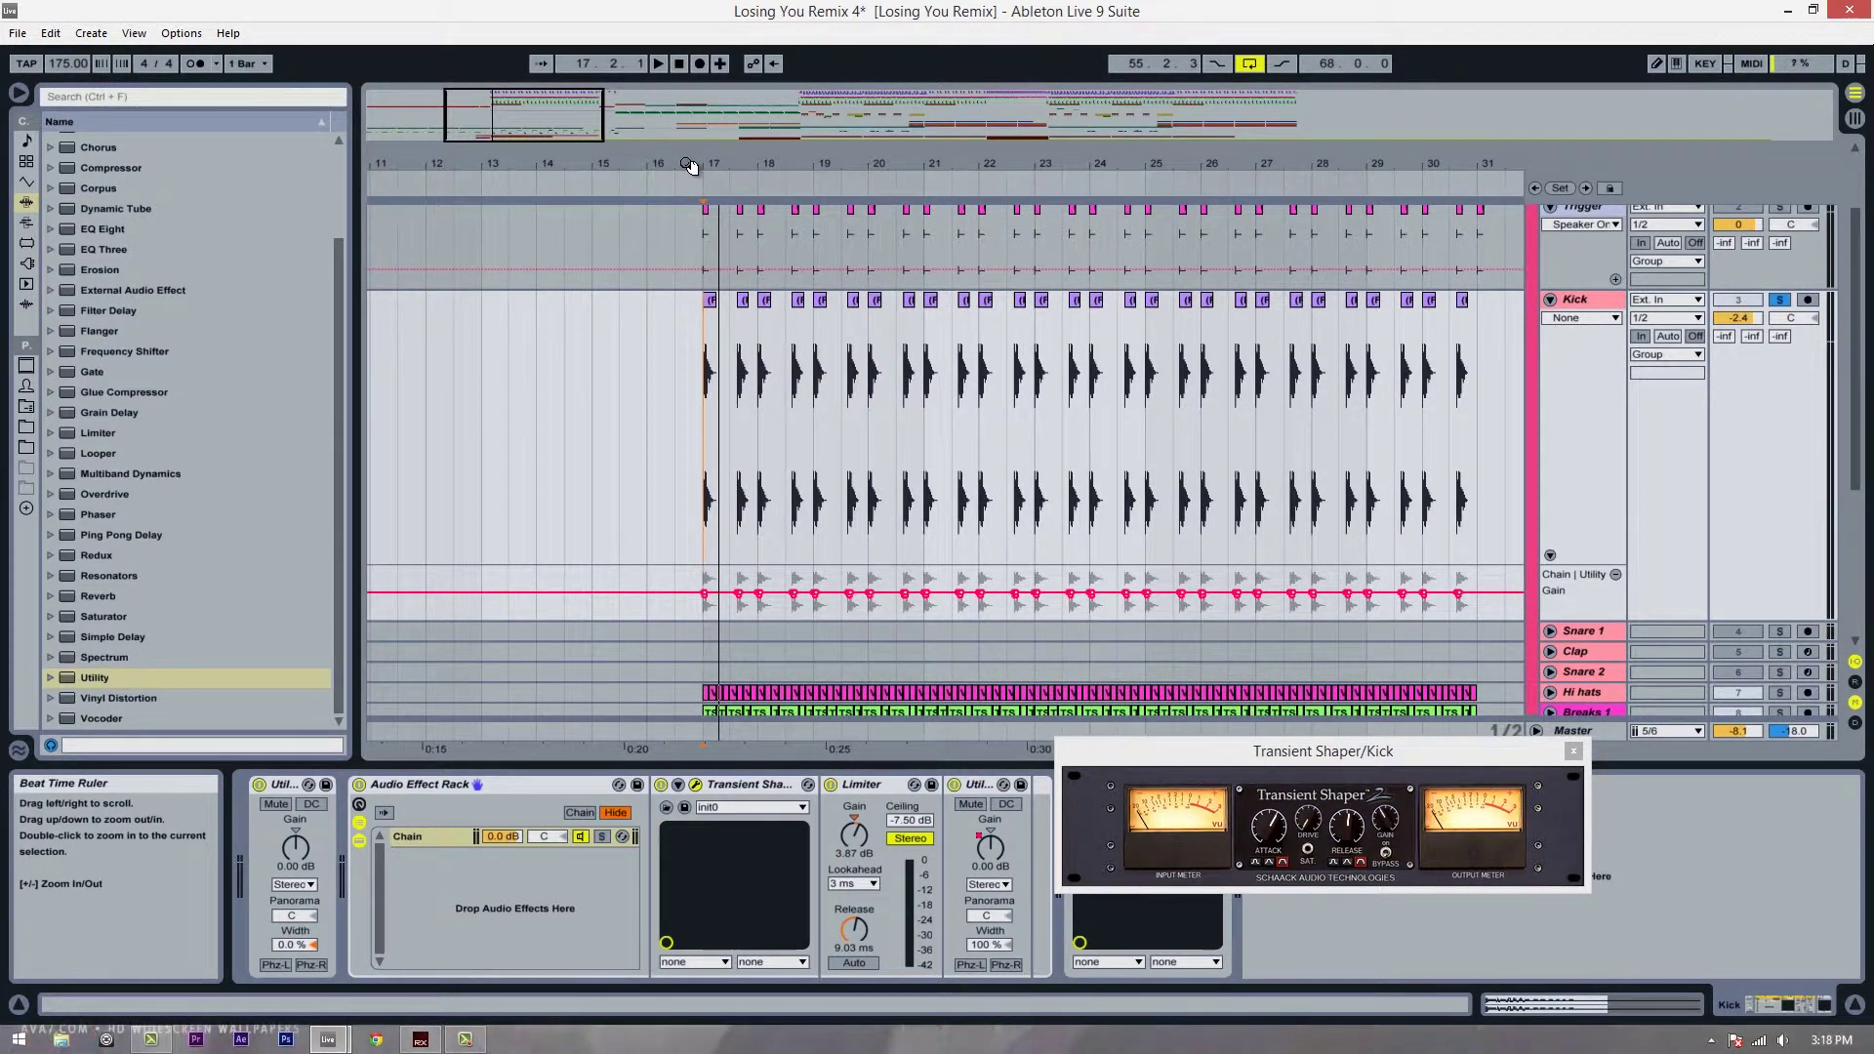
pyautogui.moveTo(697, 339); pyautogui.dragTo(699, 340)
pyautogui.click(536, 470)
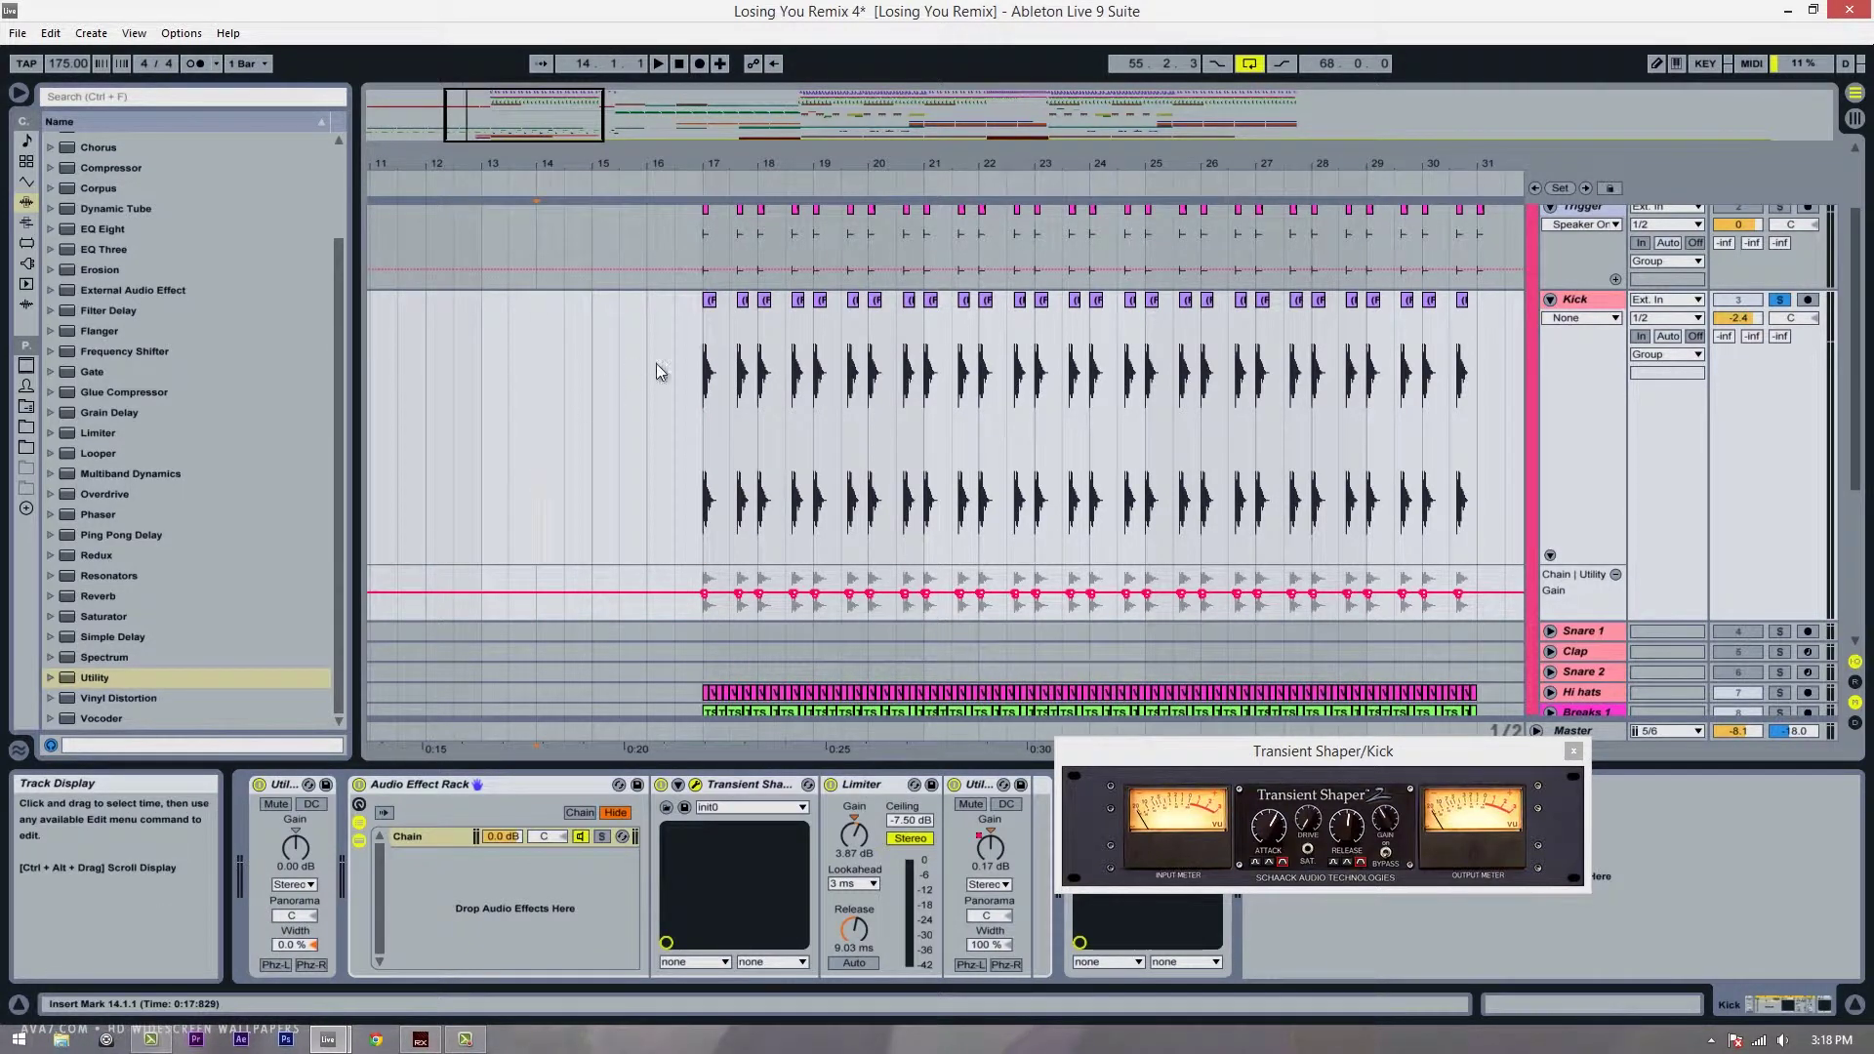
pyautogui.moveTo(544, 166); pyautogui.dragTo(599, 166)
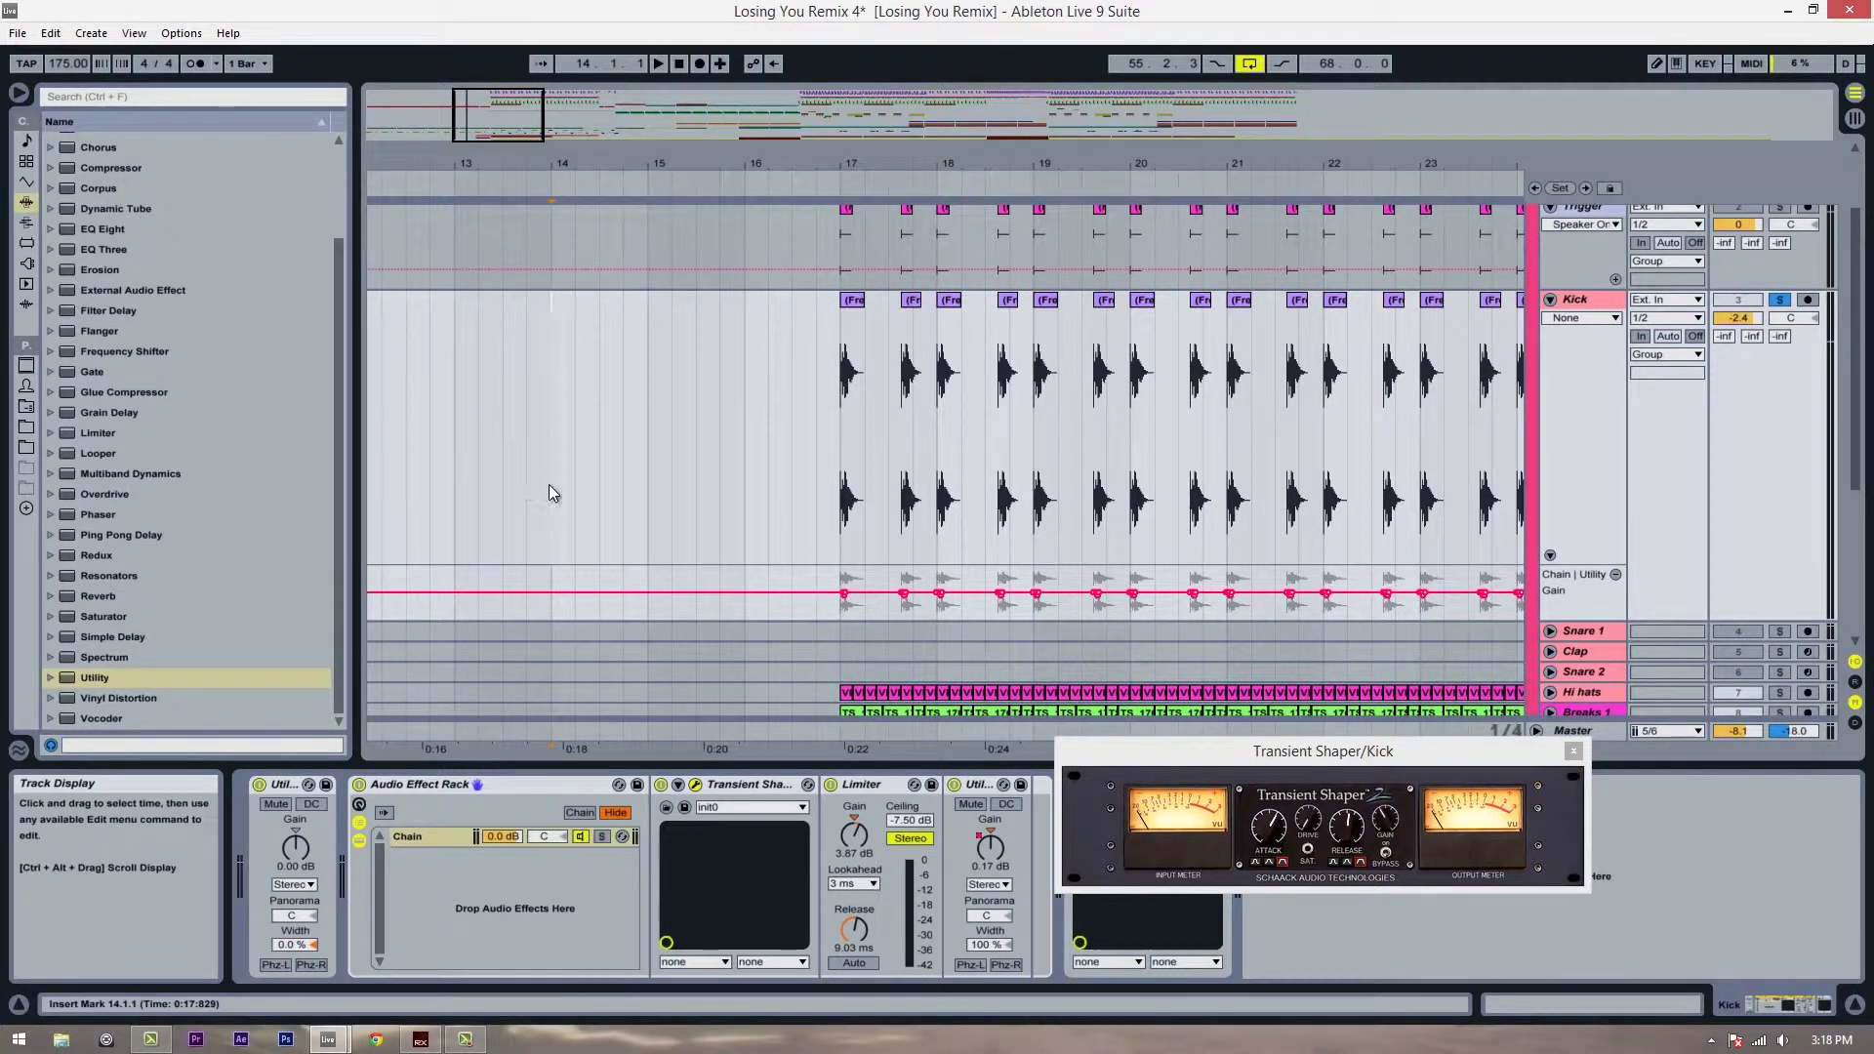
pyautogui.click(522, 491)
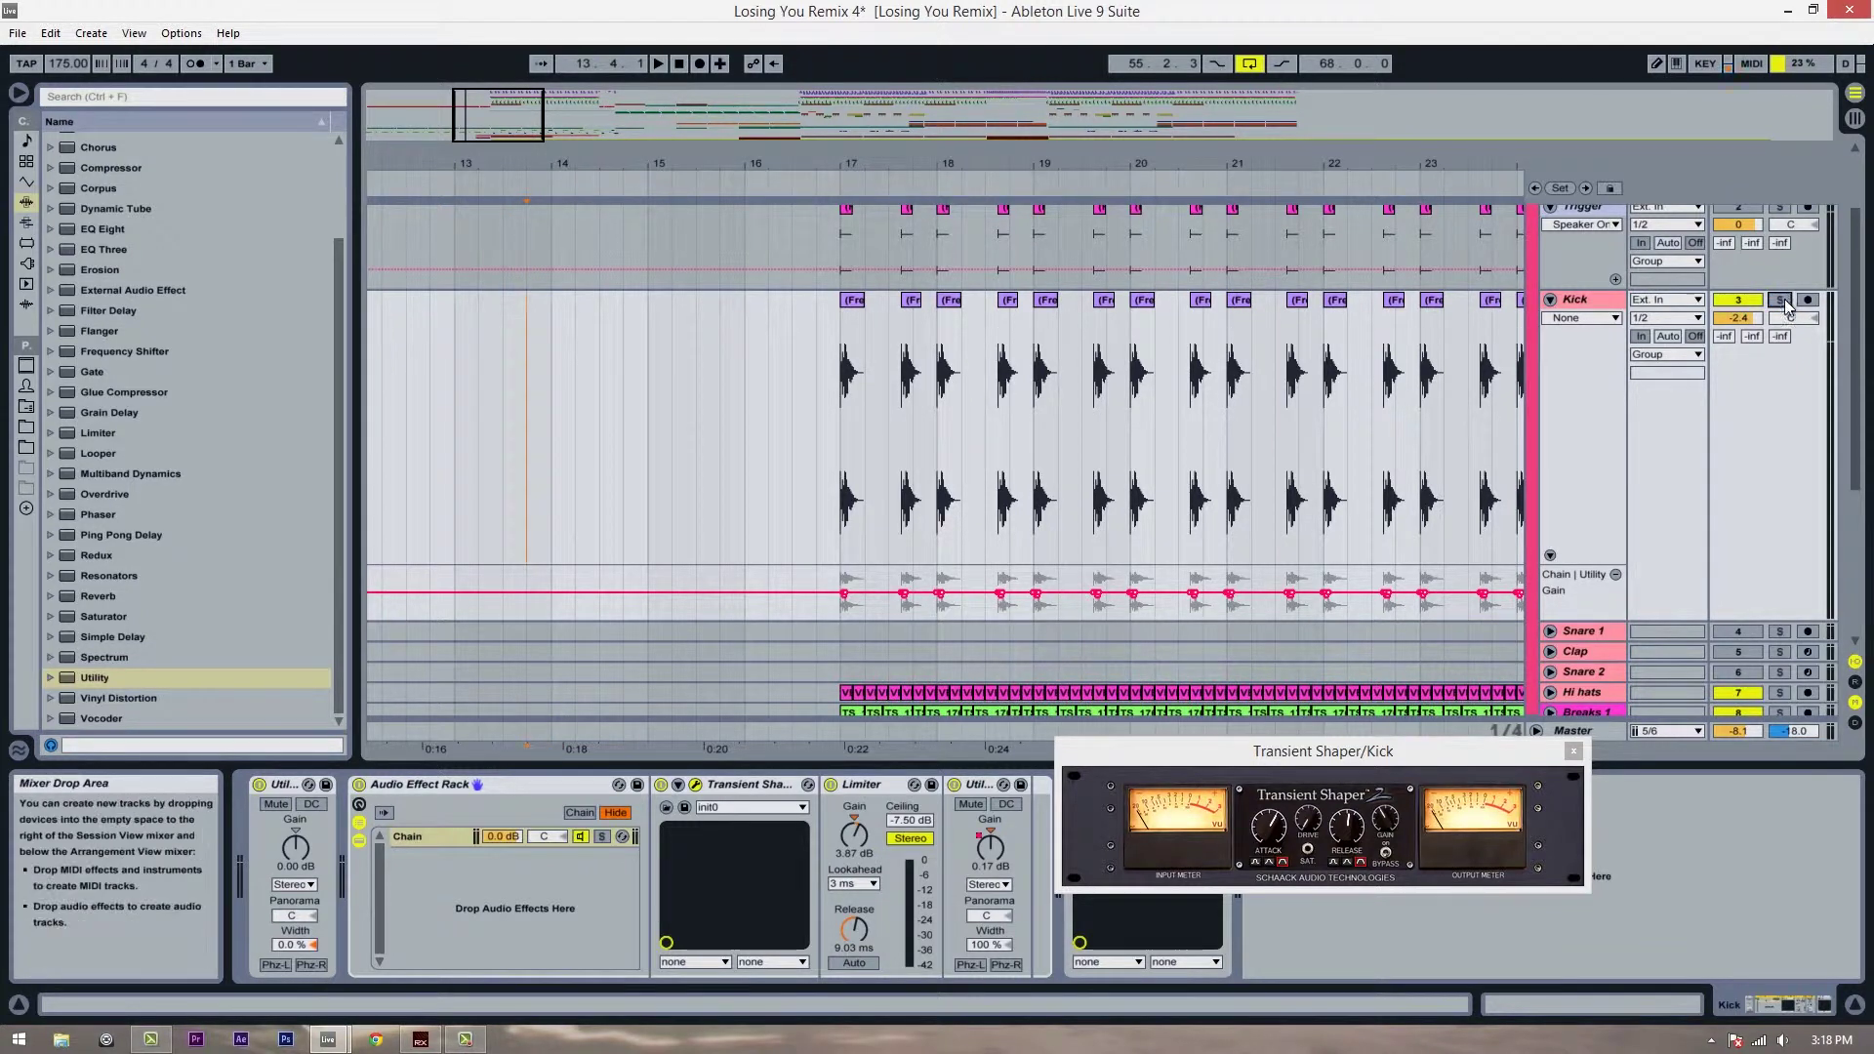
pyautogui.press('space')
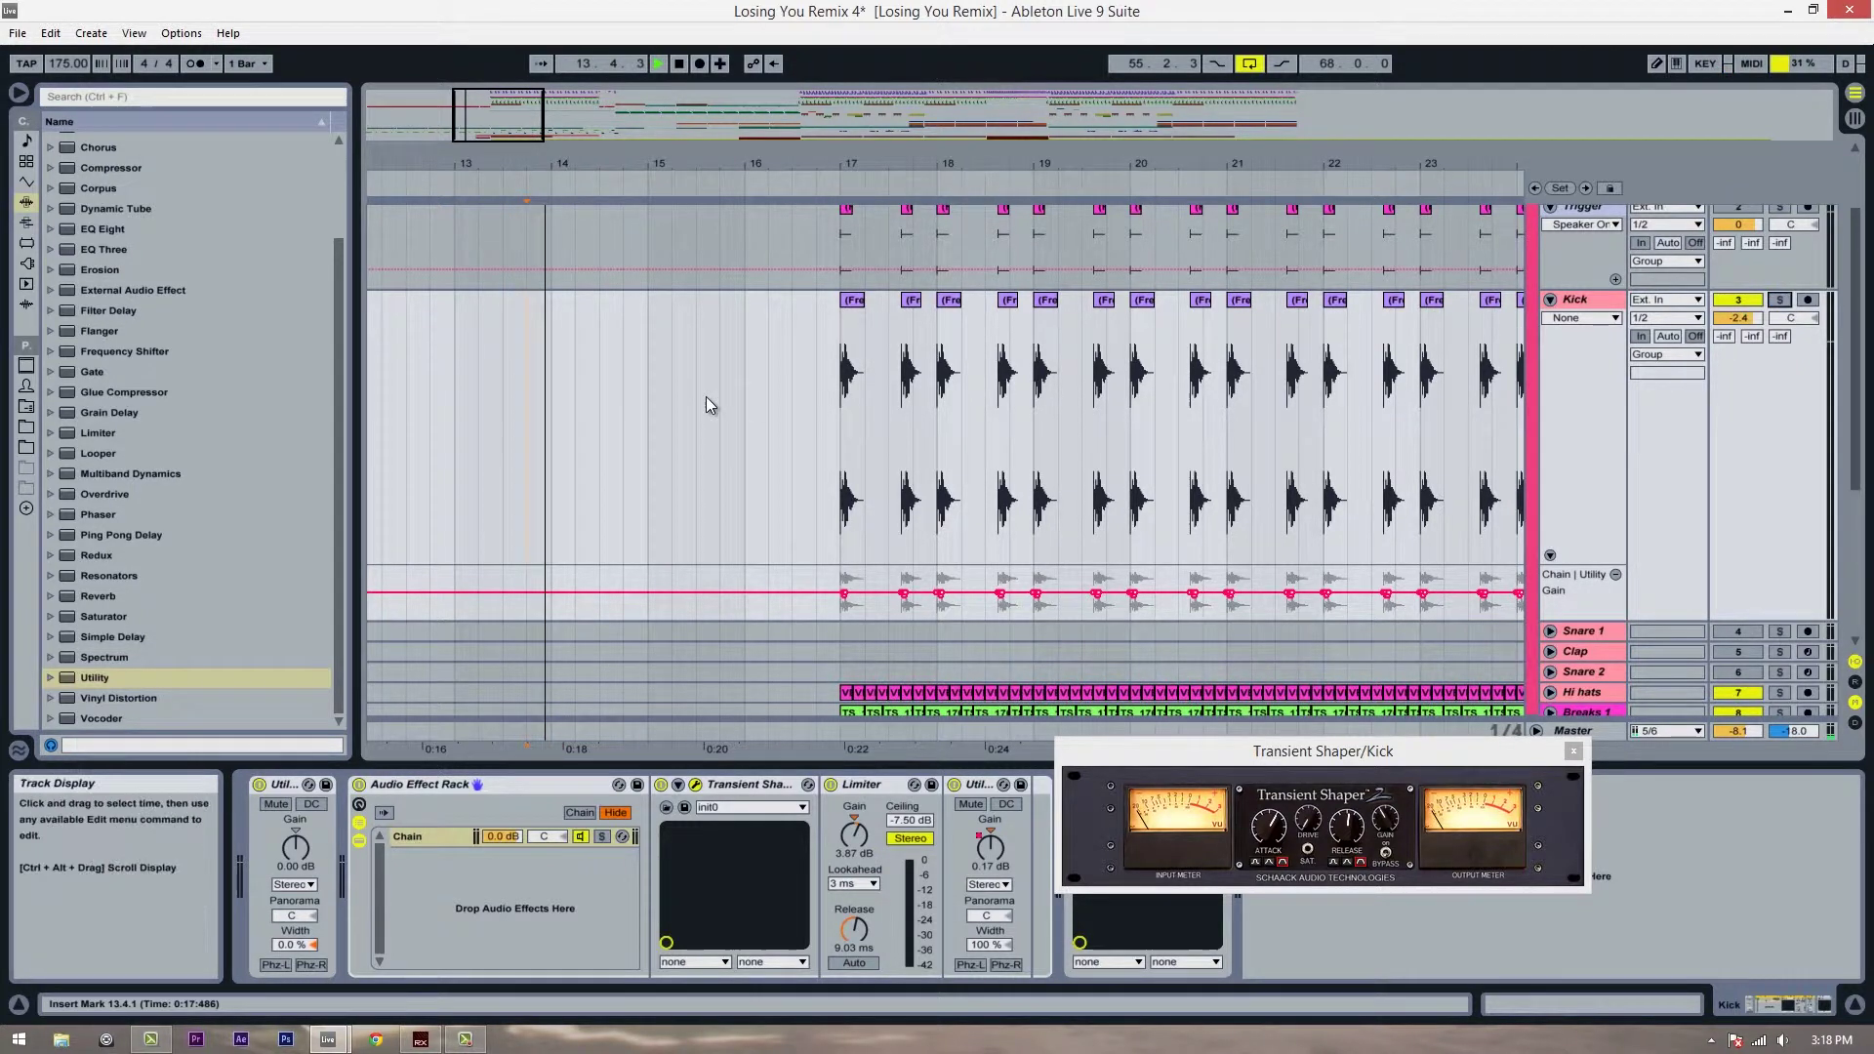
pyautogui.click(359, 785)
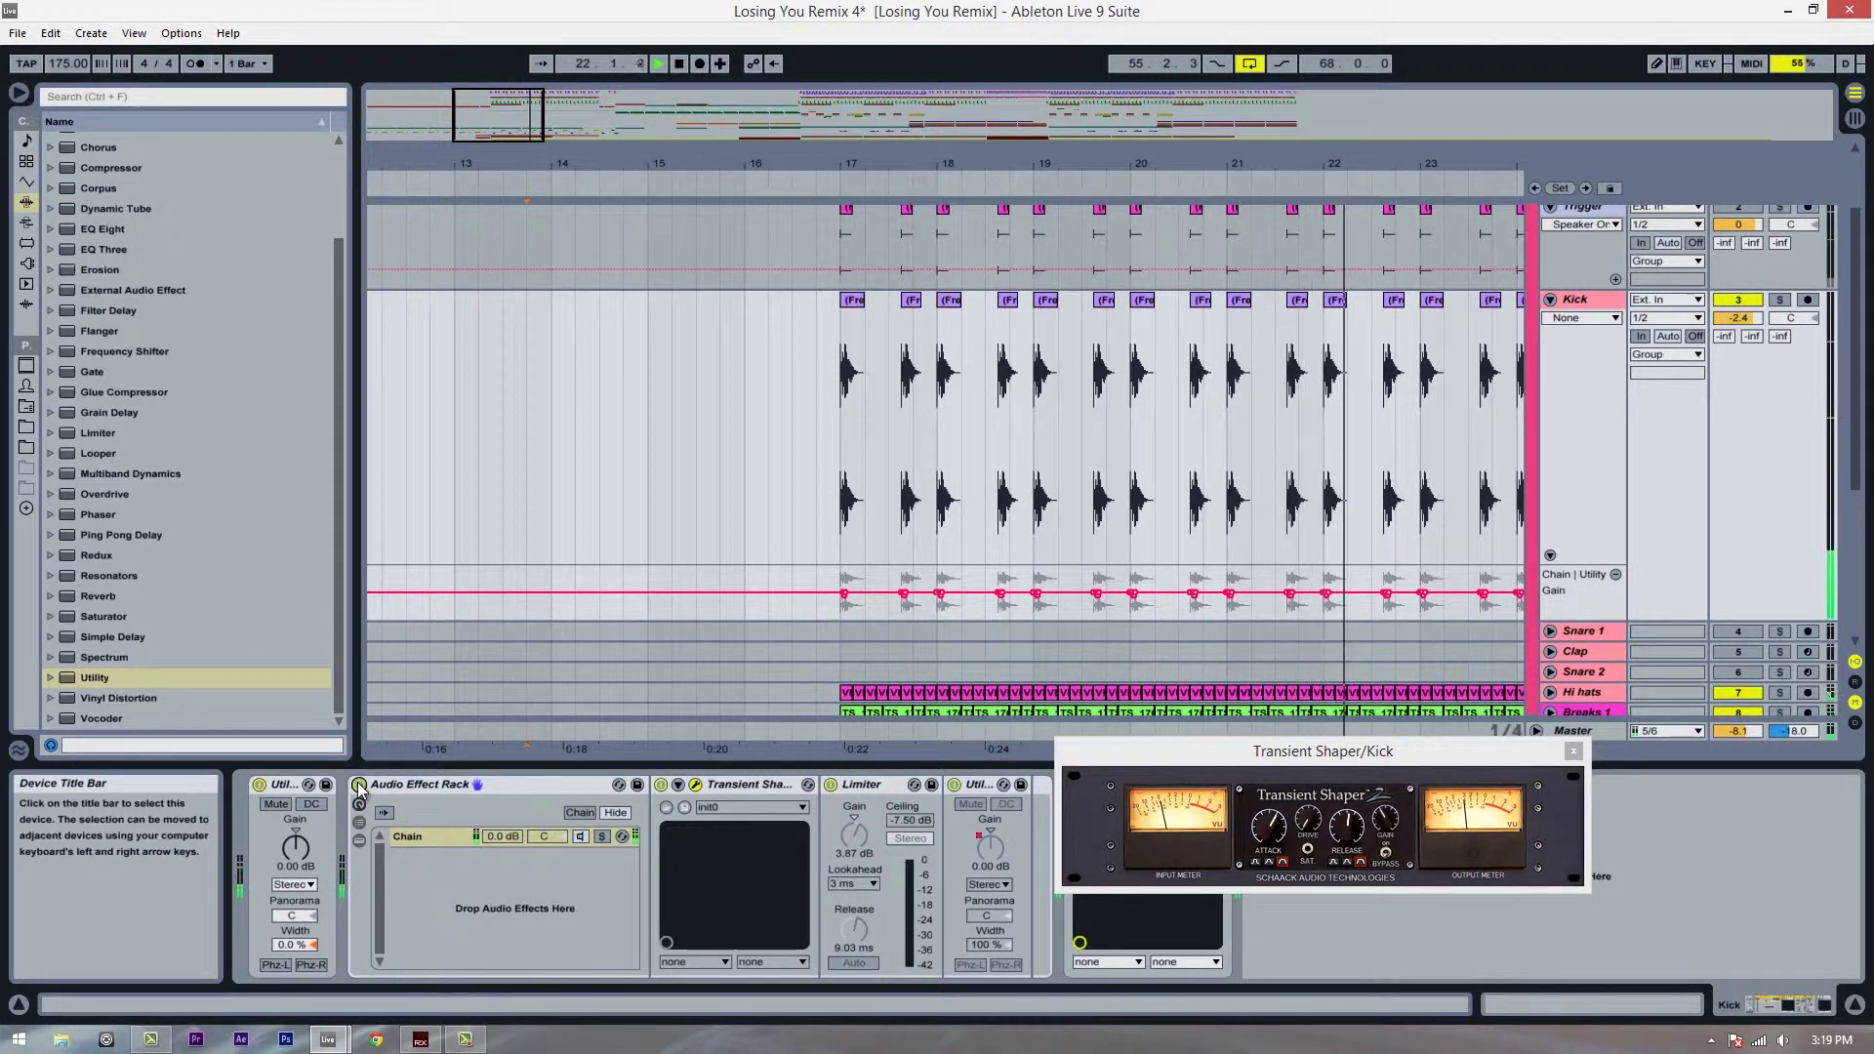
pyautogui.click(359, 786)
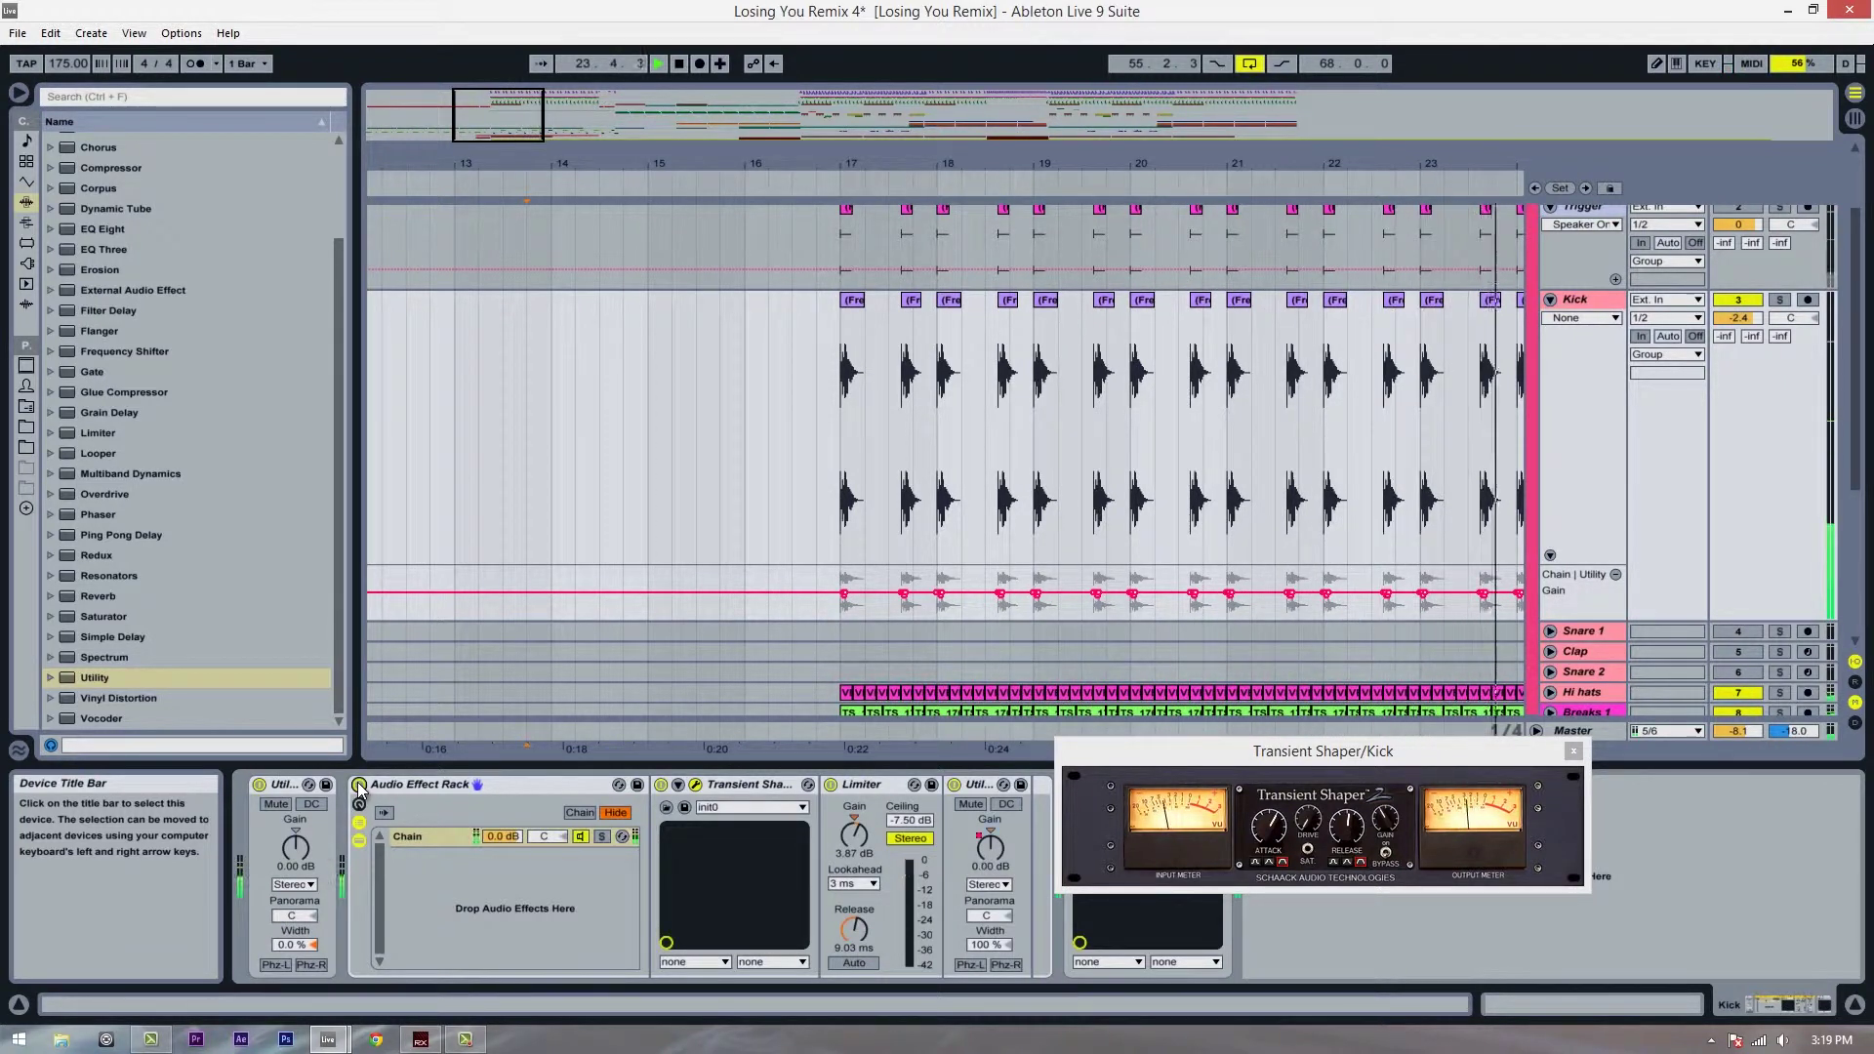
pyautogui.click(359, 786)
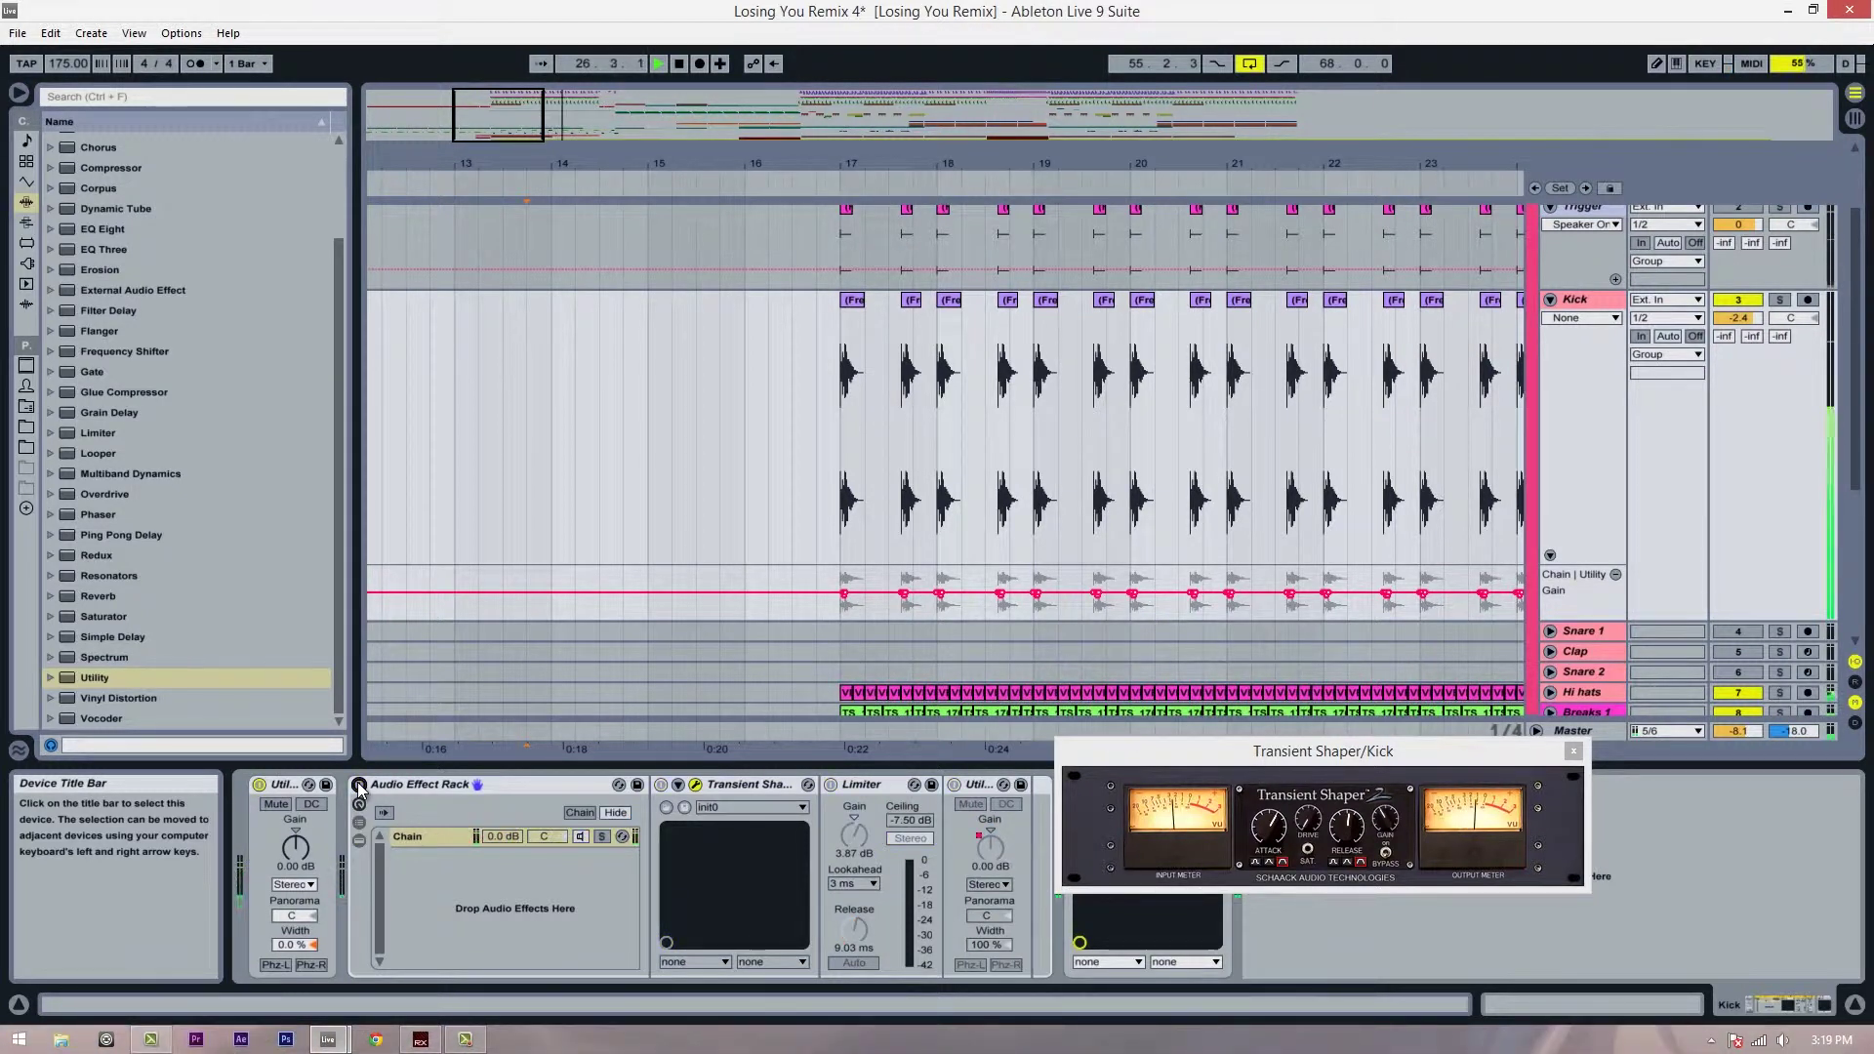
pyautogui.click(360, 786)
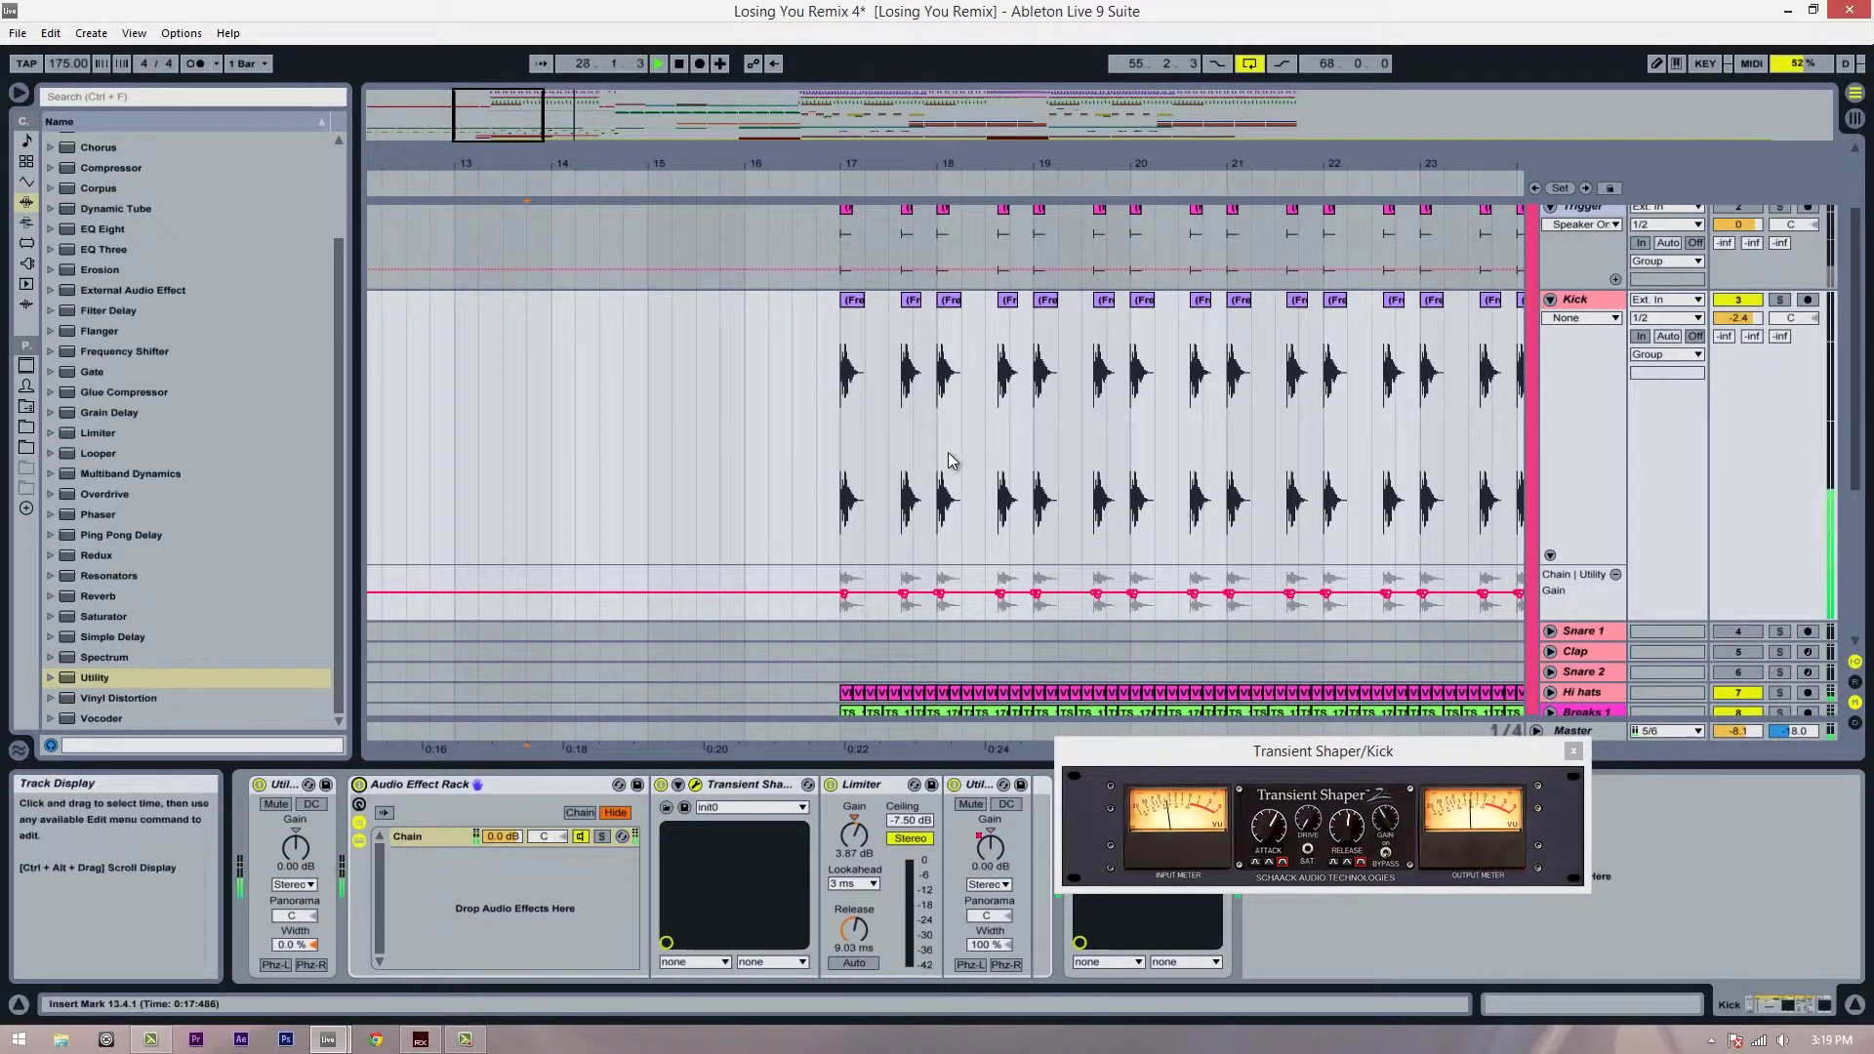
pyautogui.press('space')
# - Place the insert mark at 17.1.1 on the Kick track and close the Transient Shaper window
pyautogui.click(846, 477)
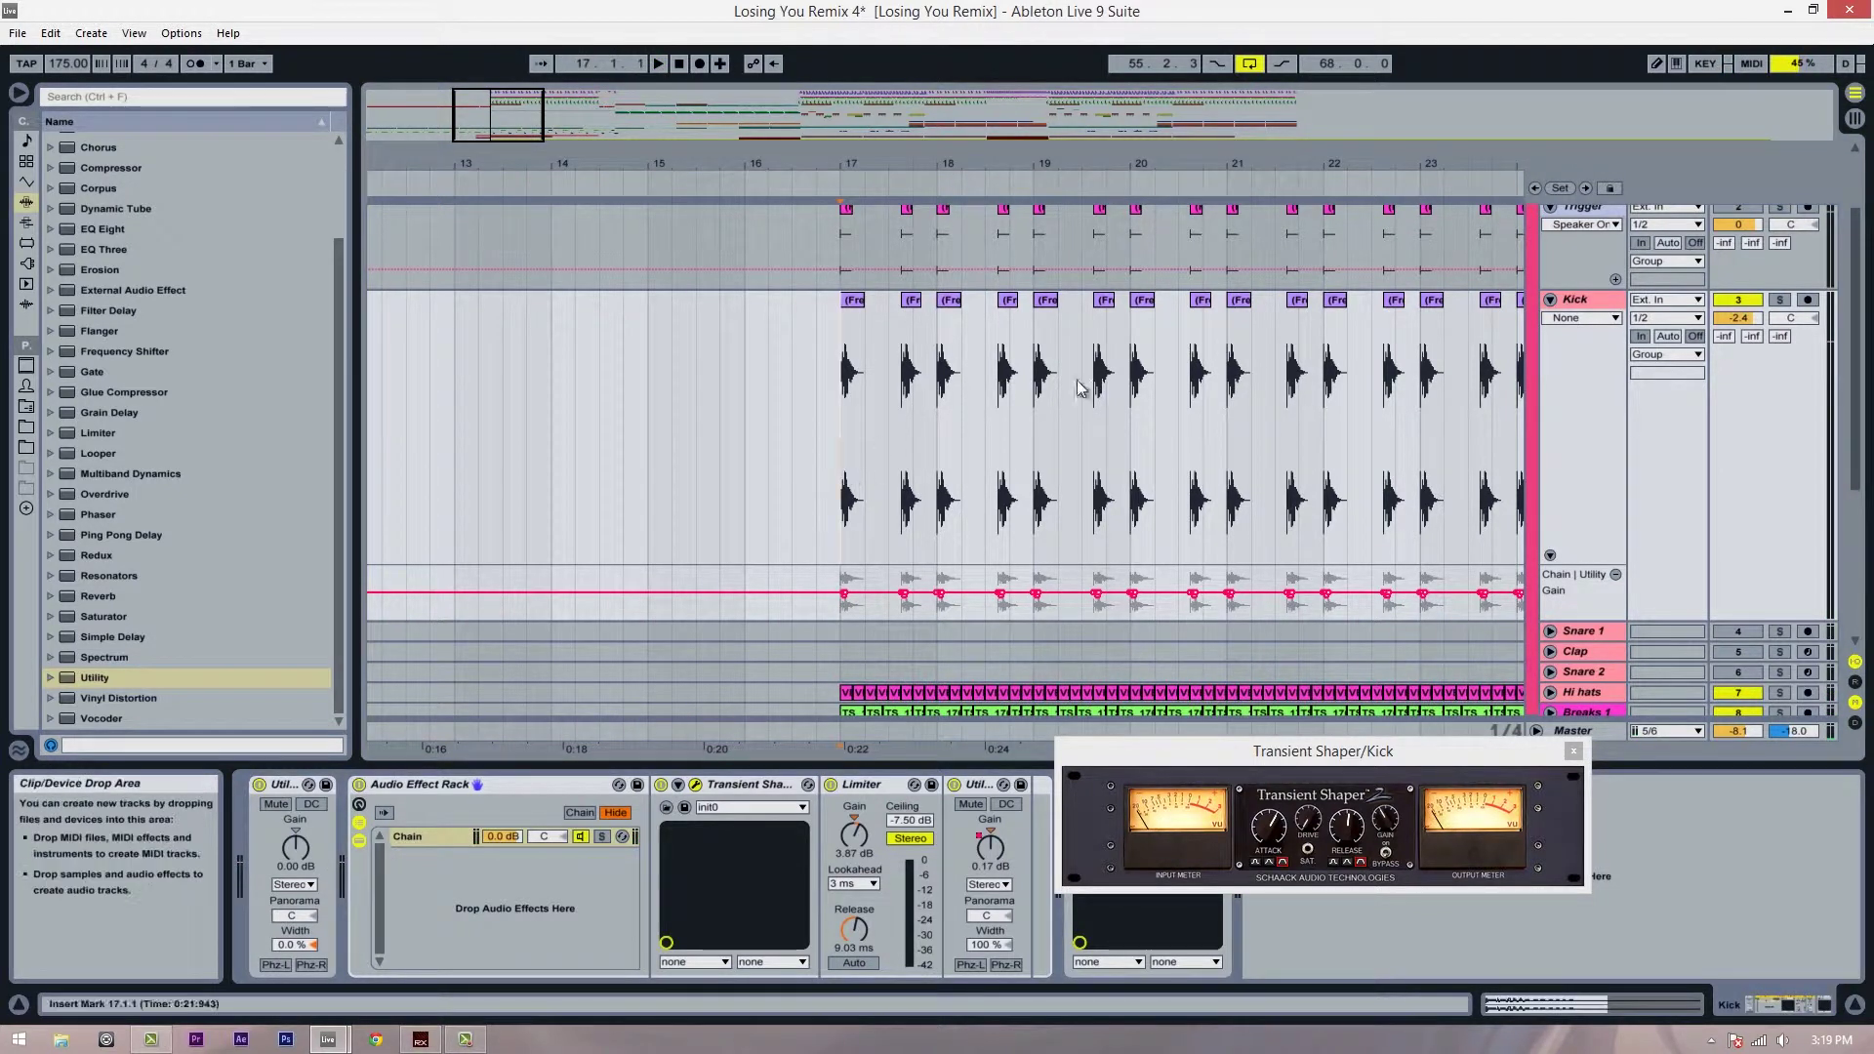
pyautogui.click(1574, 753)
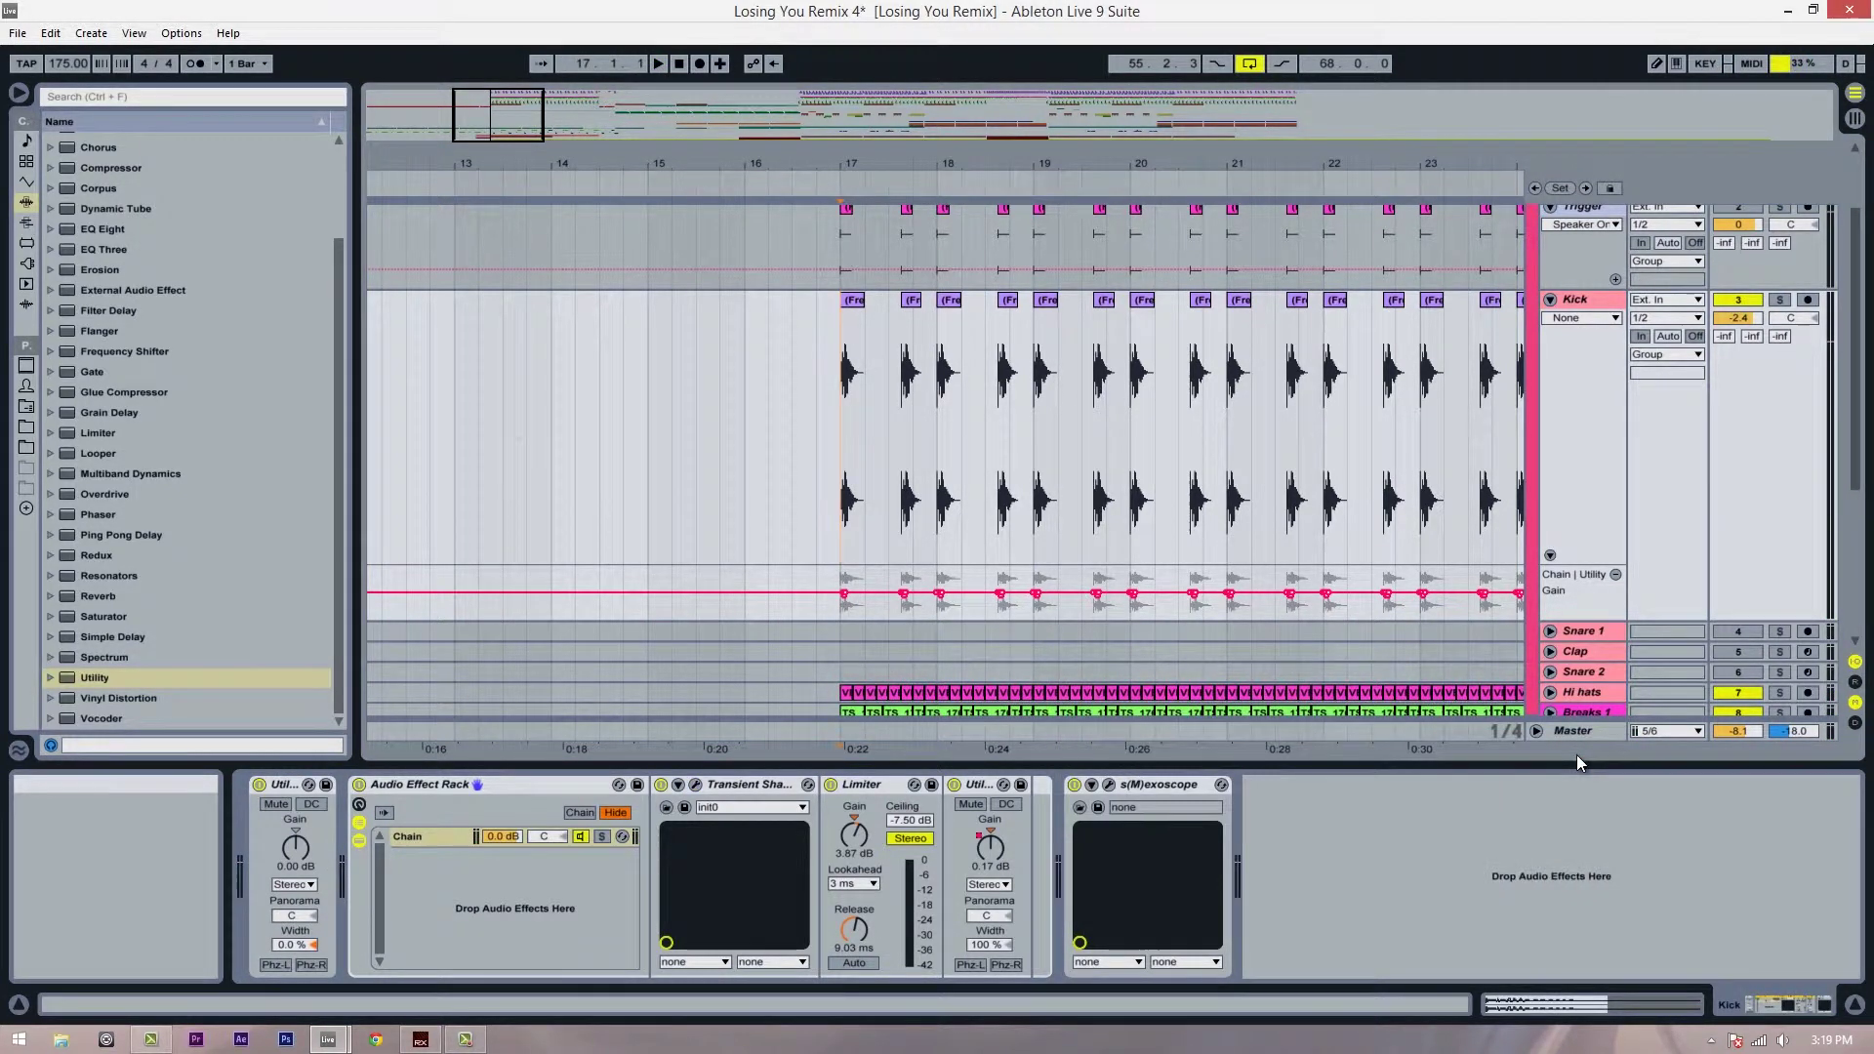
# - Examine the Kick track's Utility Gain automation and the other tracks across the arrangement from bar 17 onward
pyautogui.click(533, 775)
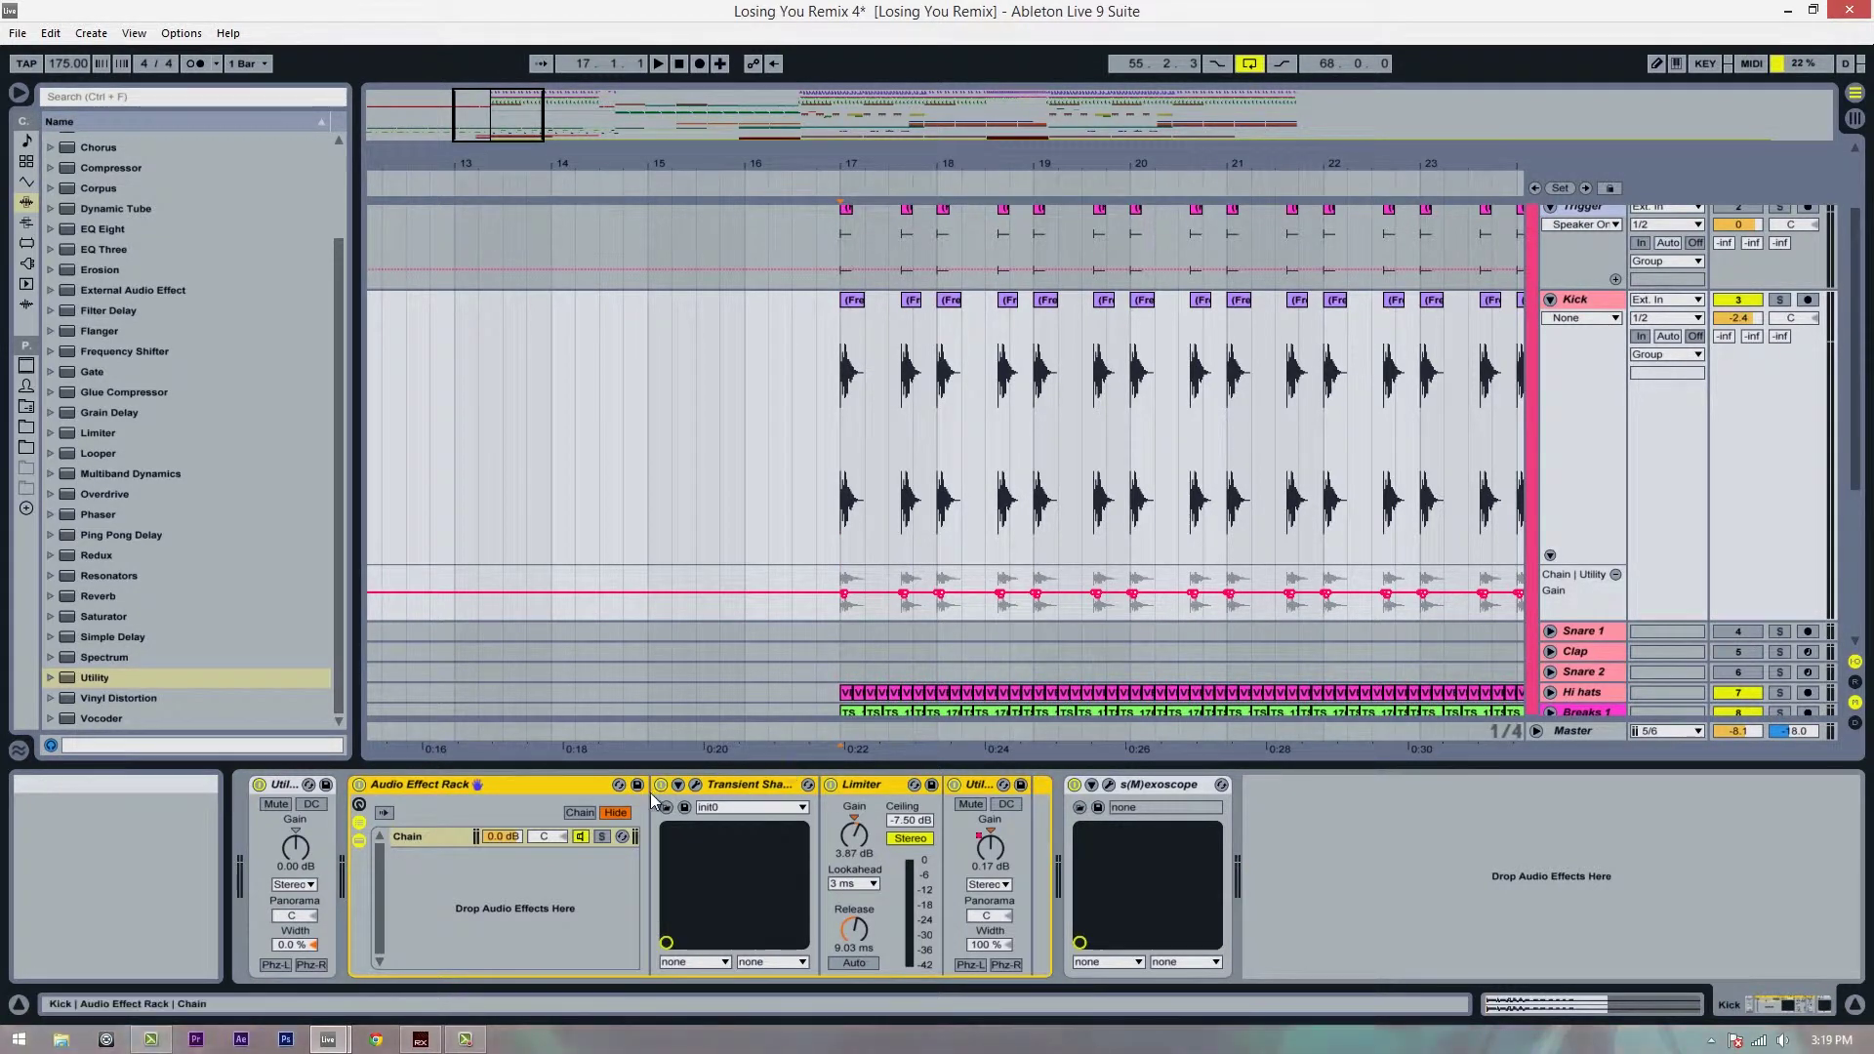
pyautogui.press('Tab')
pyautogui.press('Tab')
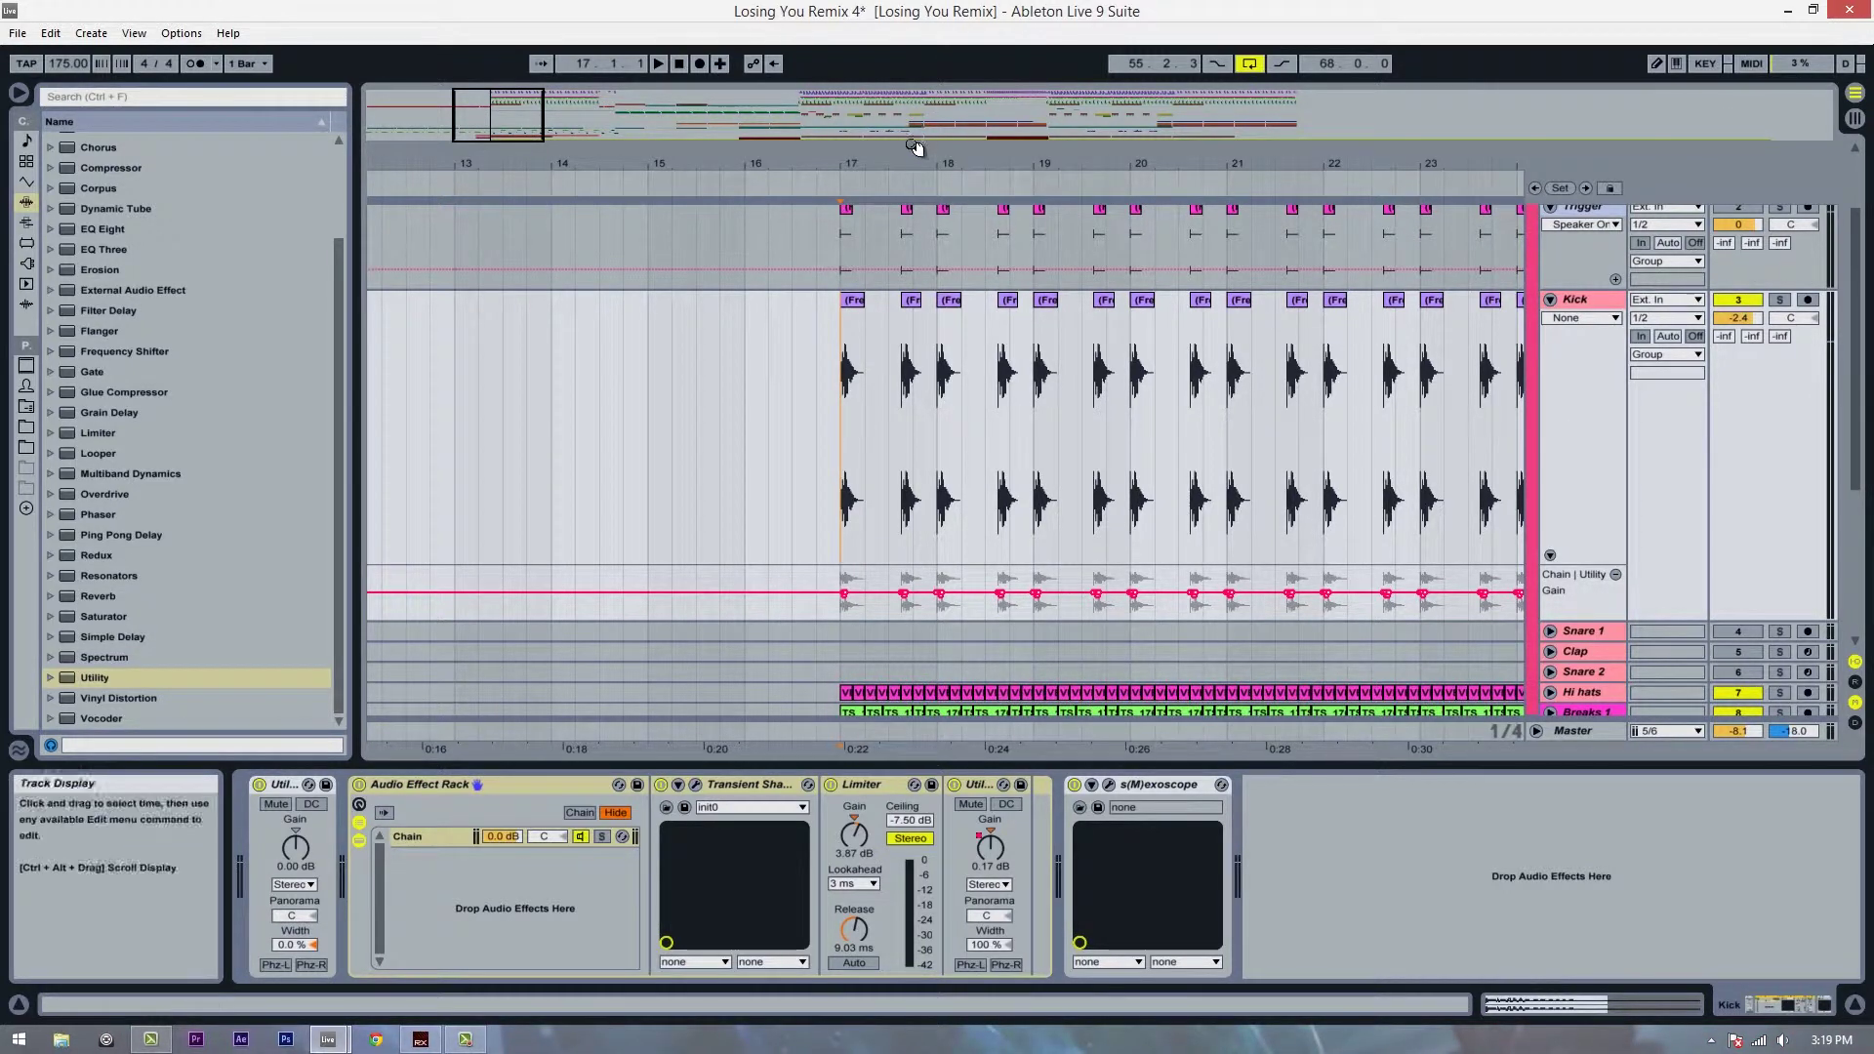
pyautogui.moveTo(914, 161); pyautogui.dragTo(830, 133)
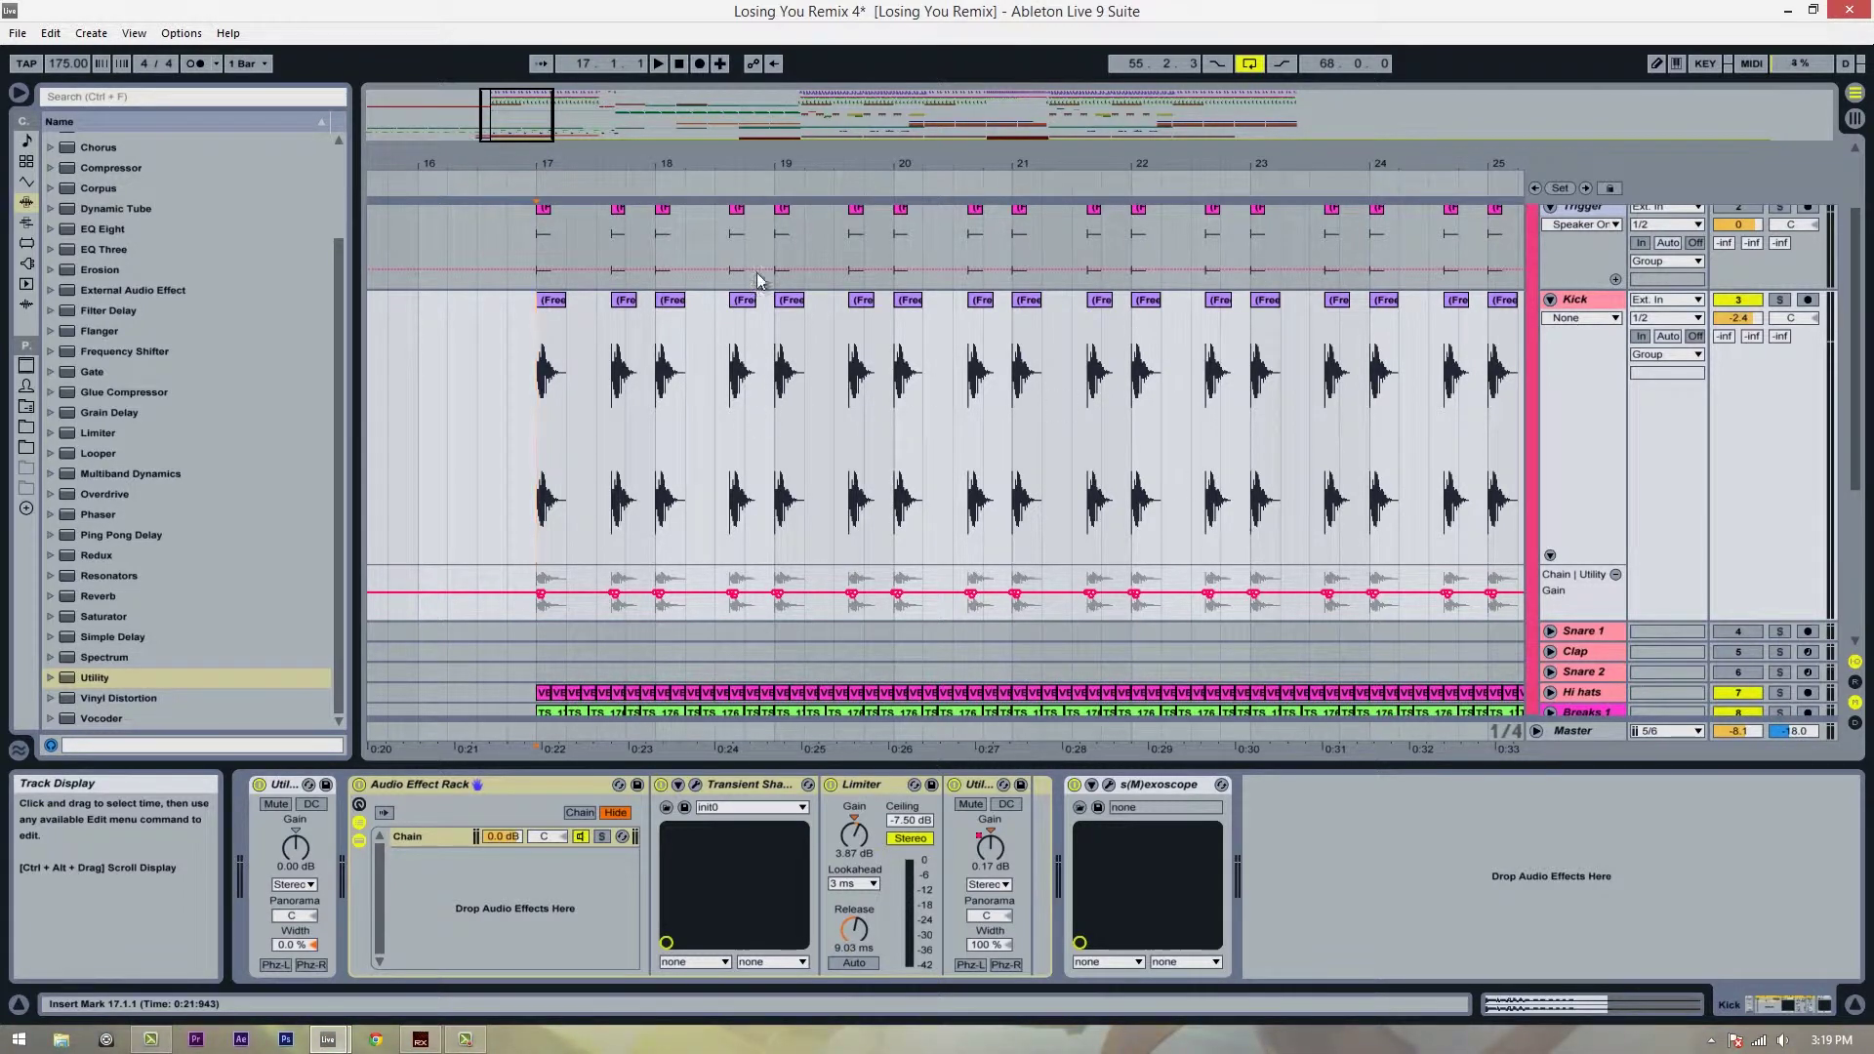
pyautogui.moveTo(771, 188)
pyautogui.mouseDown()
pyautogui.moveTo(798, 177)
pyautogui.moveTo(757, 164)
pyautogui.mouseUp()
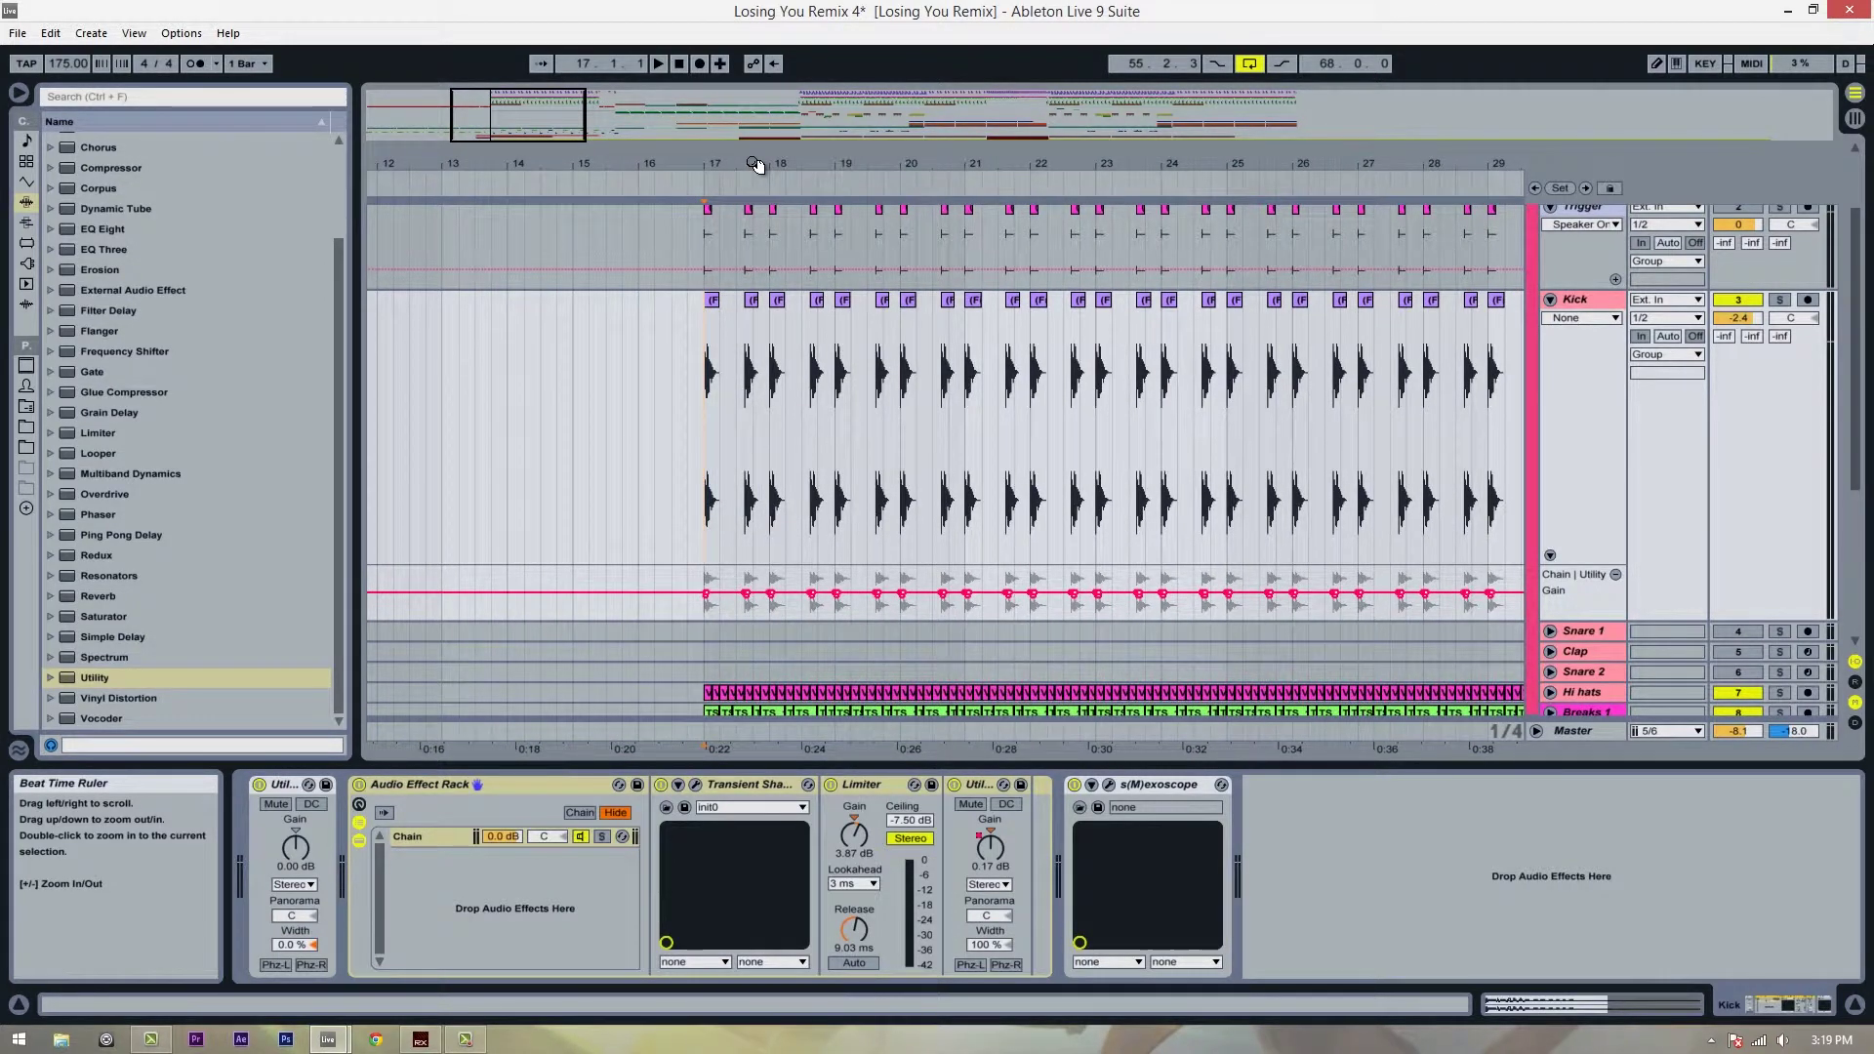
pyautogui.moveTo(756, 164); pyautogui.dragTo(795, 166)
pyautogui.scroll(-5, 999, 419)
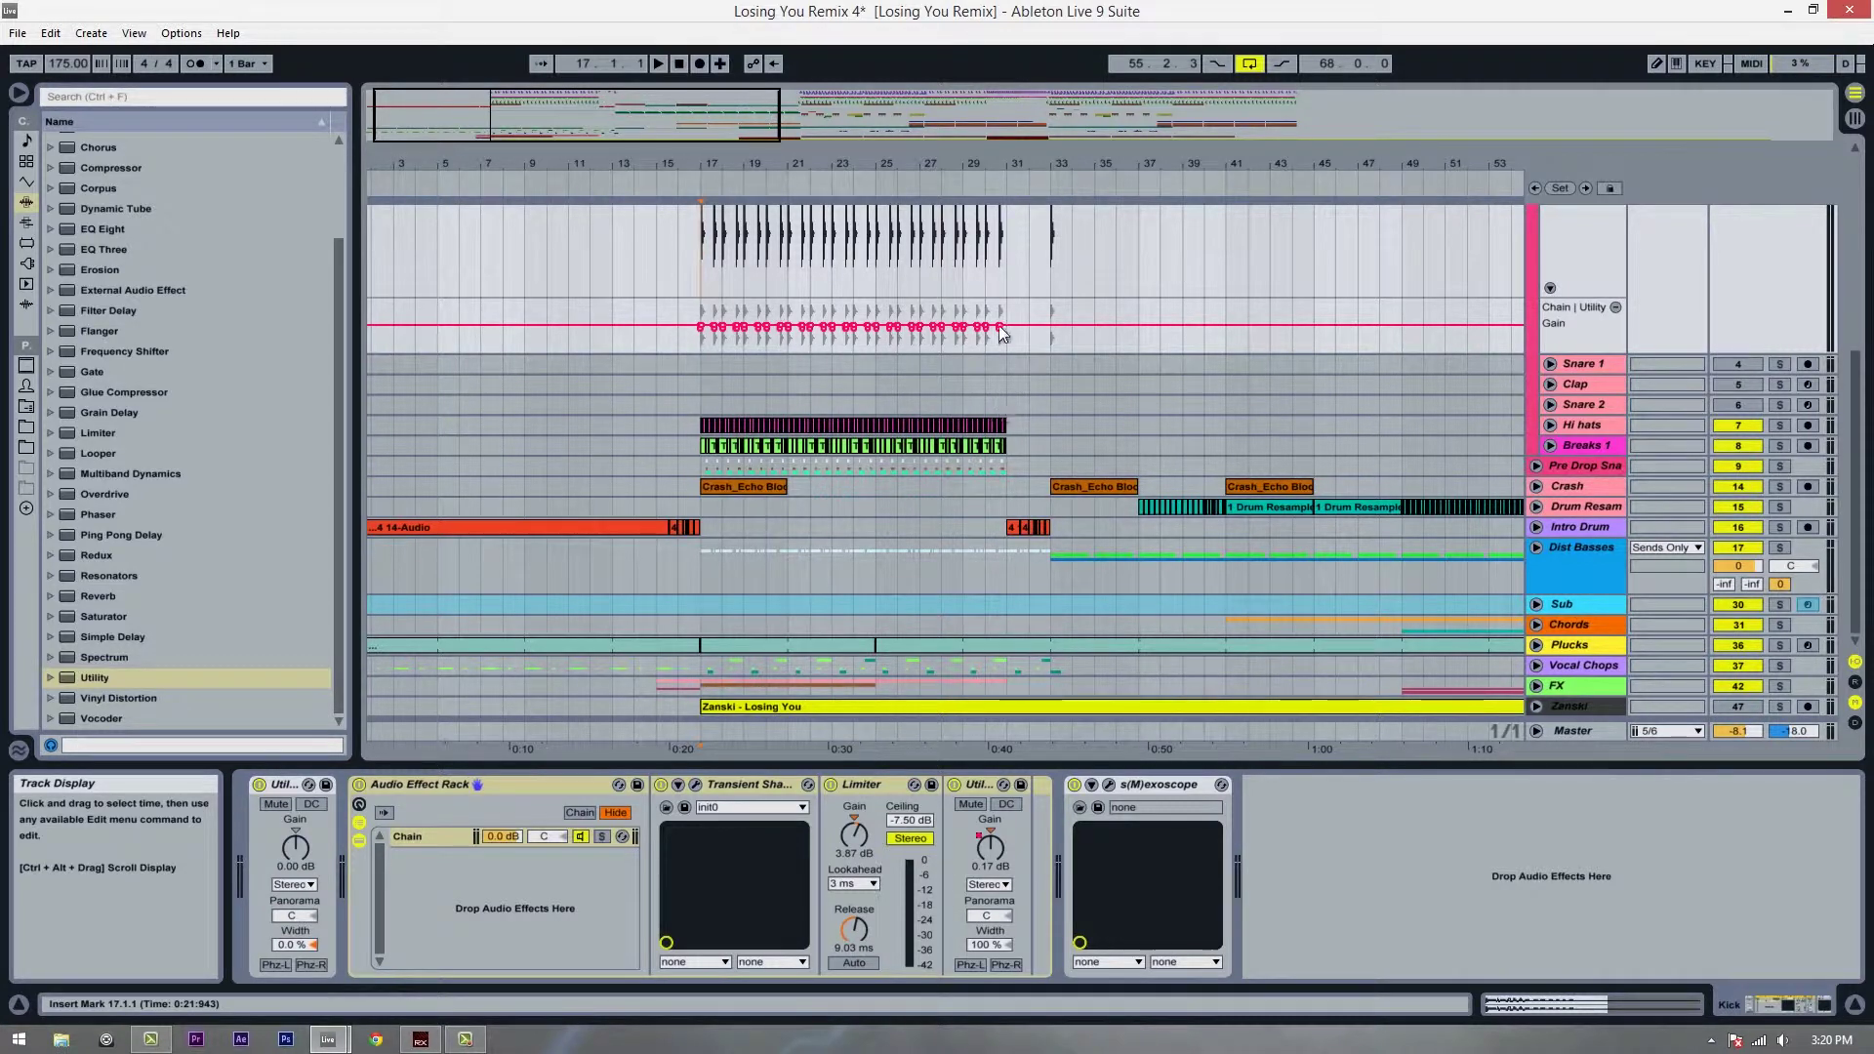
pyautogui.moveTo(1049, 168)
pyautogui.mouseDown()
pyautogui.moveTo(1005, 177)
pyautogui.moveTo(1069, 164)
pyautogui.mouseUp()
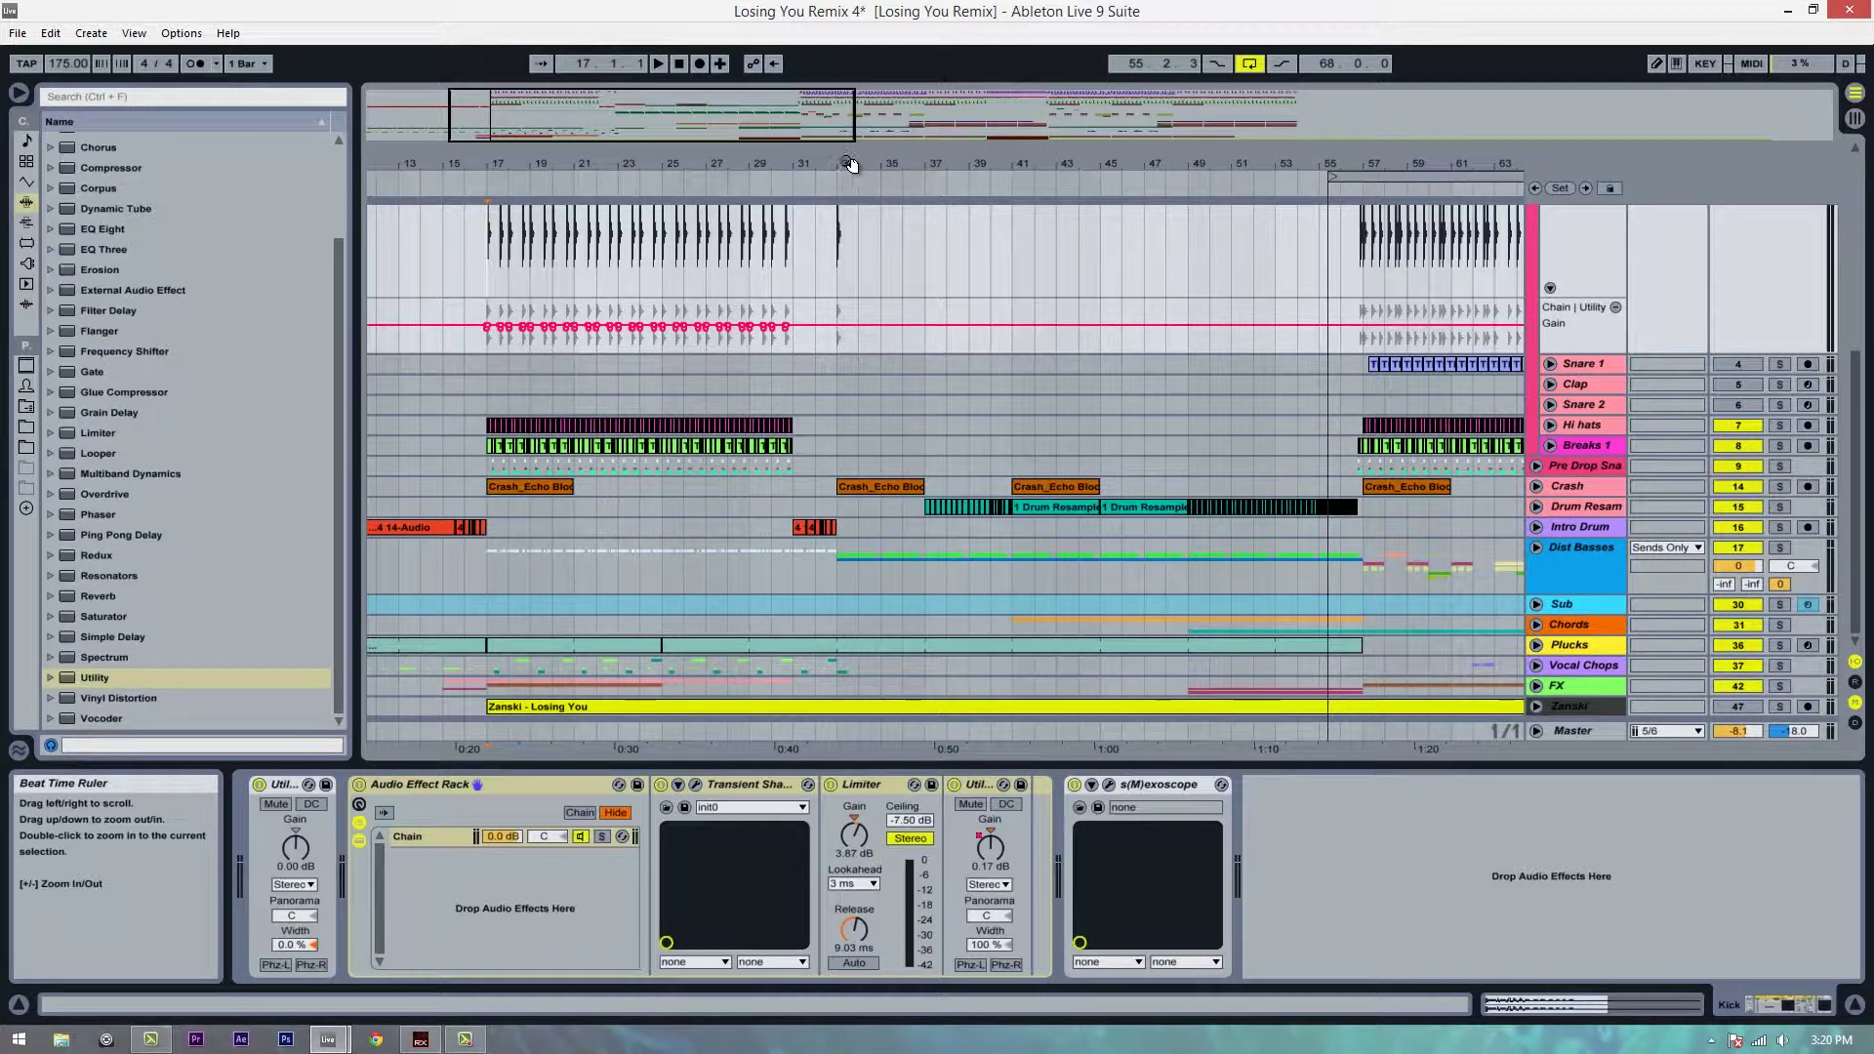
pyautogui.doubleClick(674, 174)
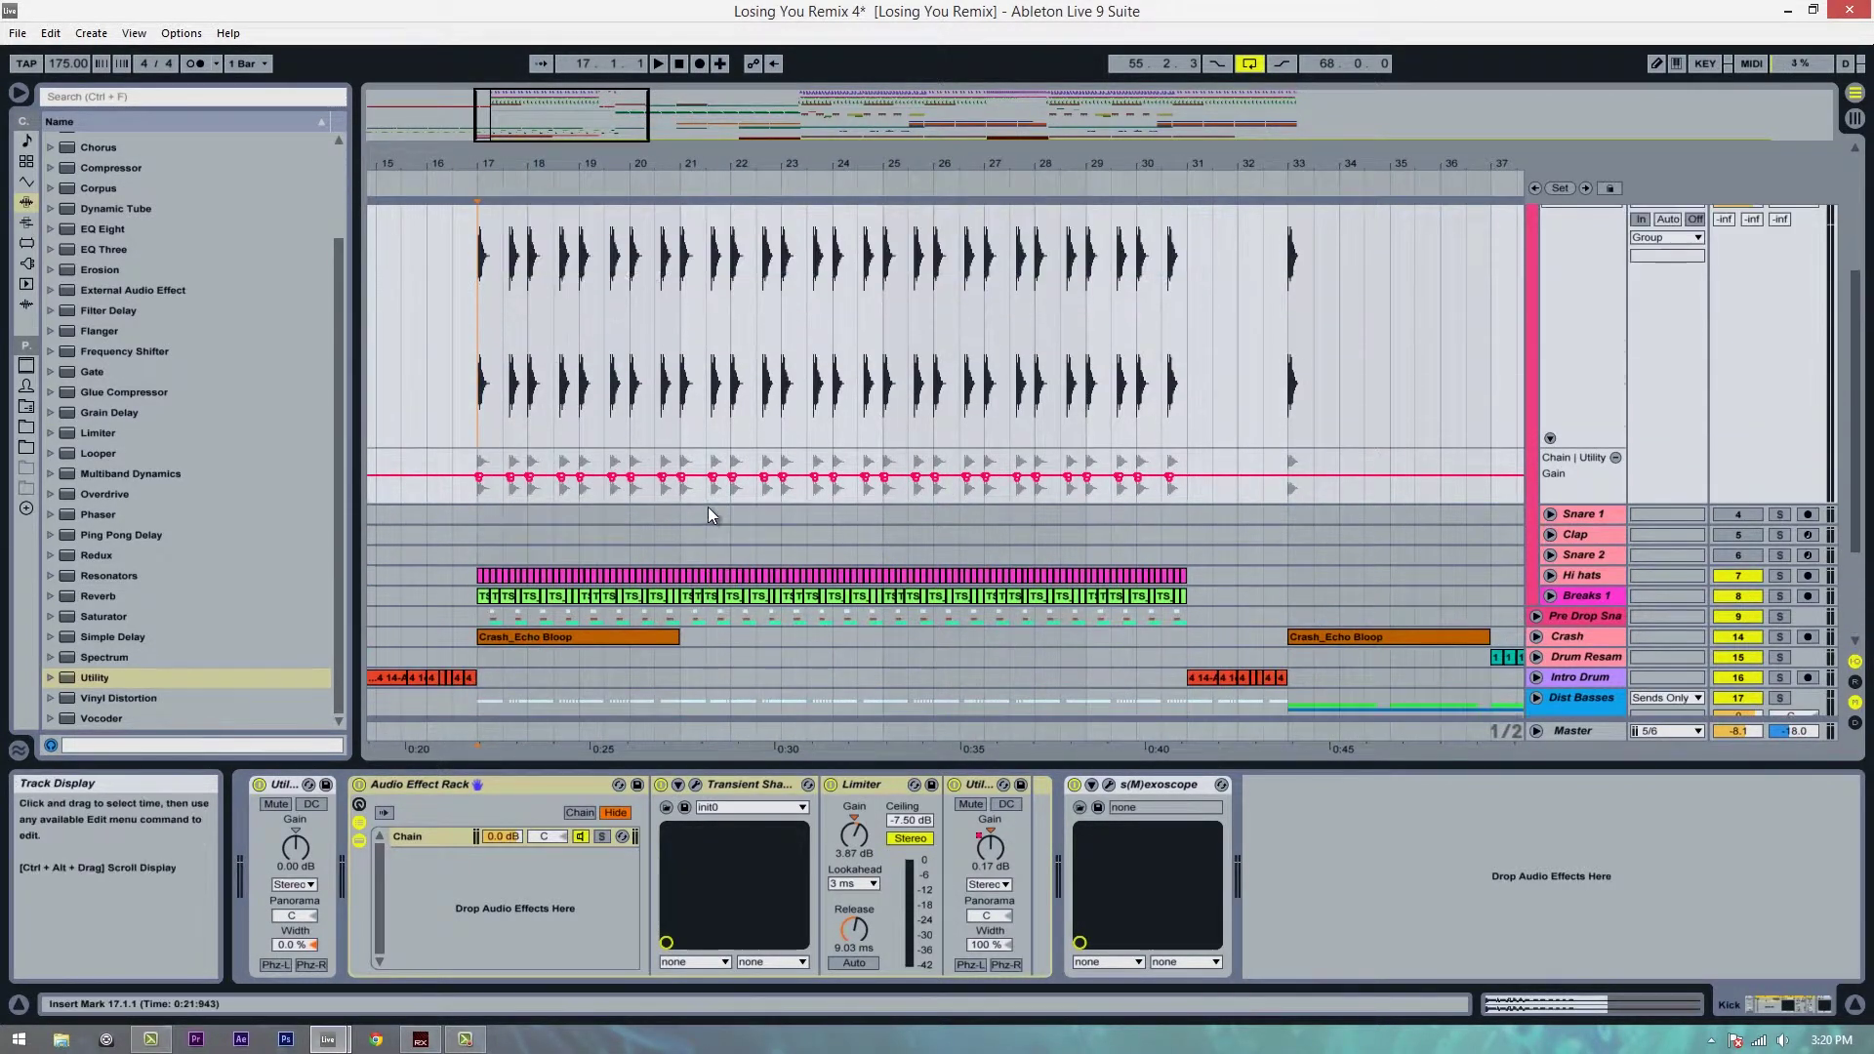
pyautogui.moveTo(564, 164); pyautogui.dragTo(681, 205)
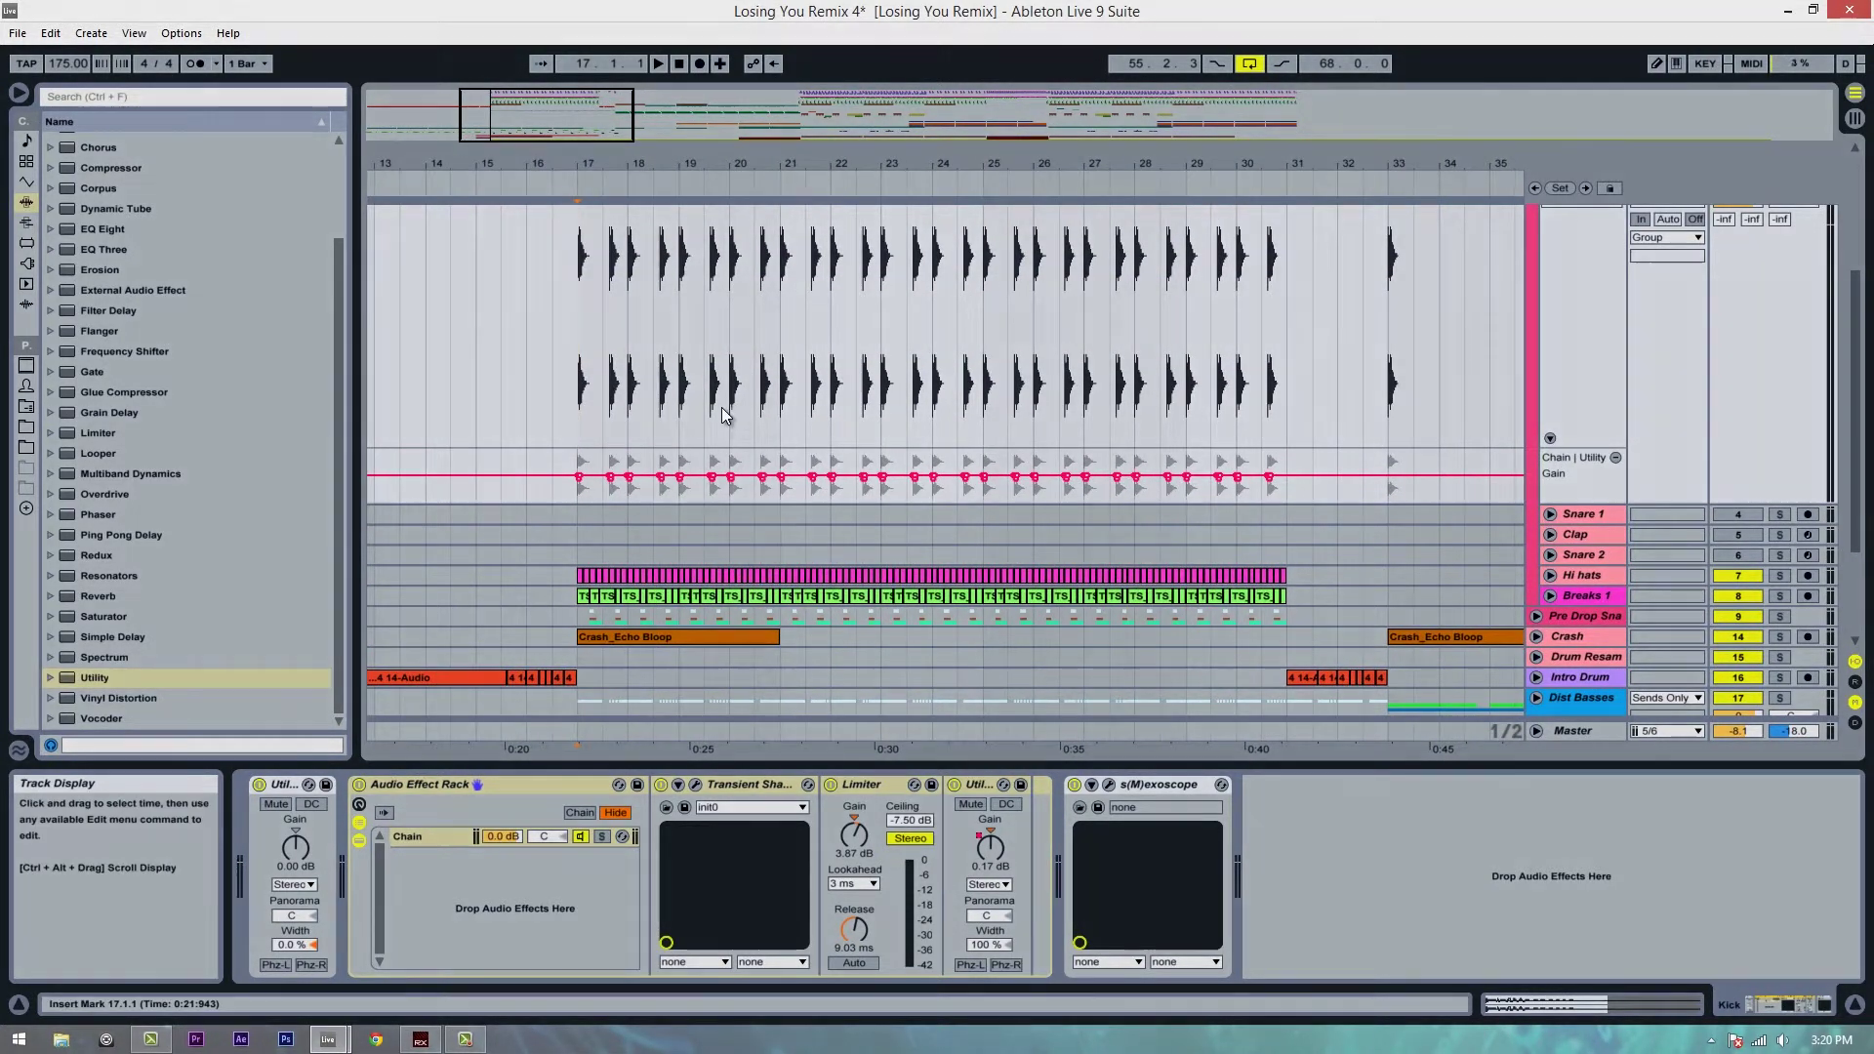